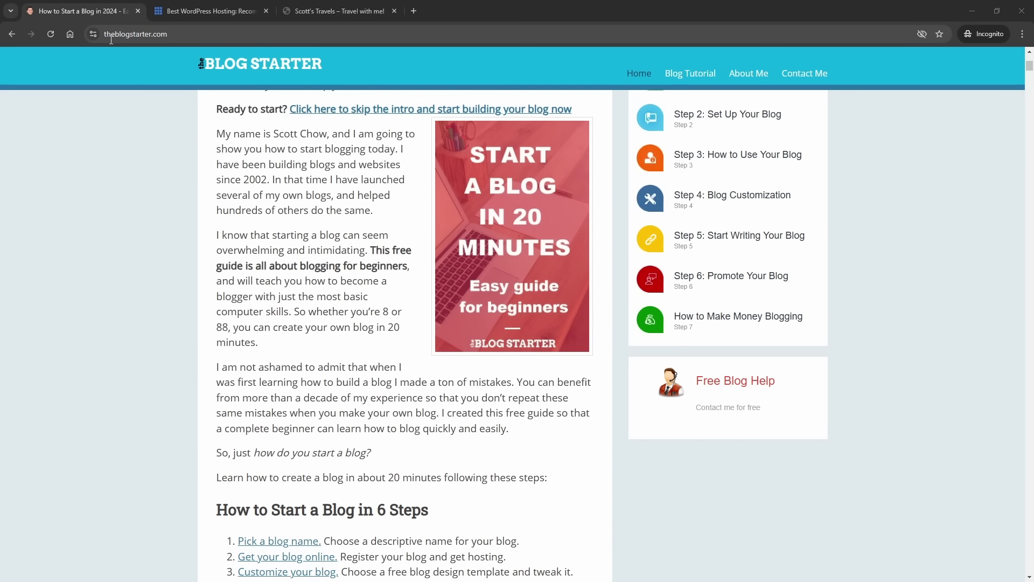
- Scroll the current page down and back up
scroll(331, 264, down, 5)
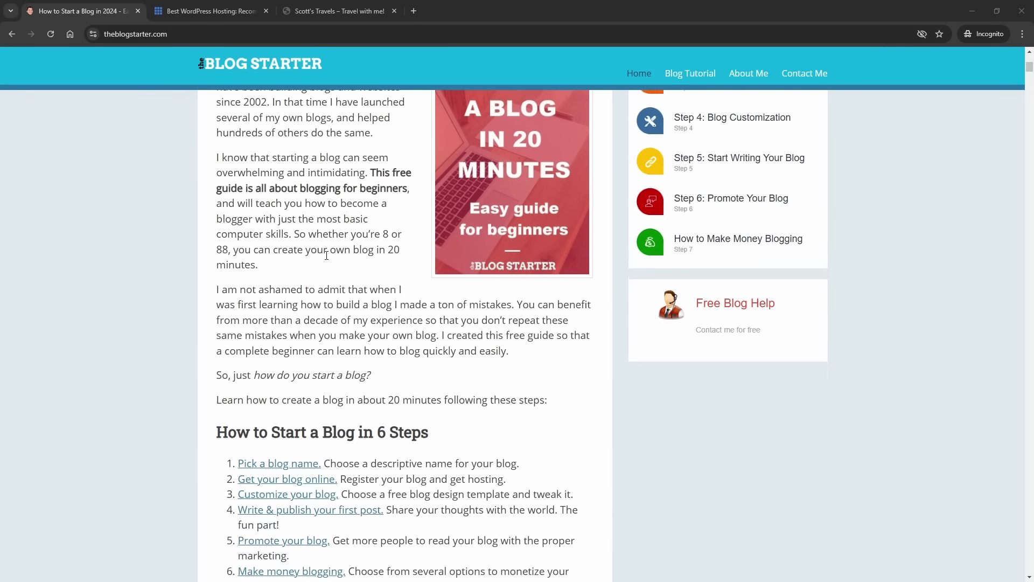
scroll(331, 264, down, 2)
scroll(288, 279, down, 4)
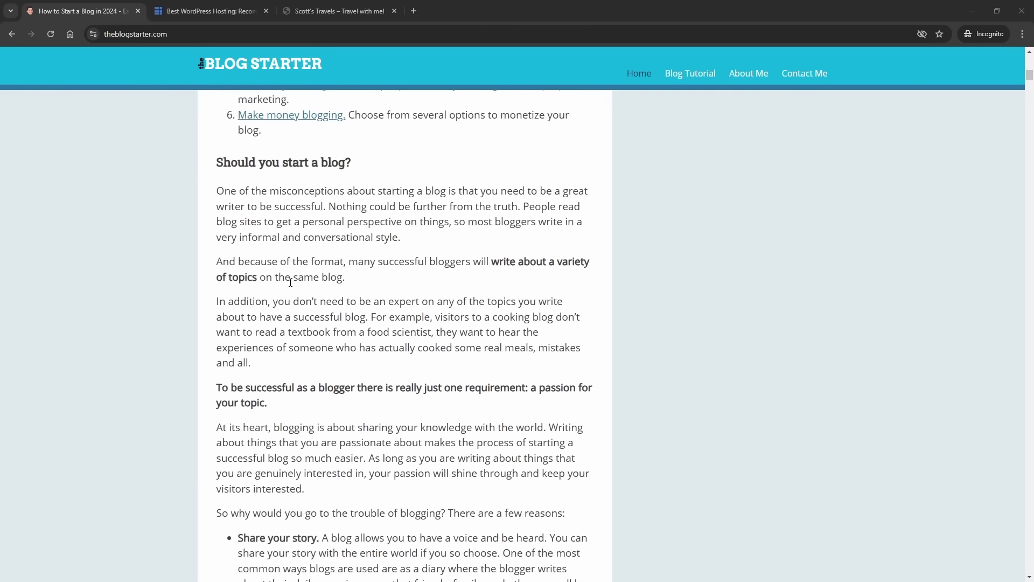
scroll(290, 280, up, 6)
scroll(290, 282, up, 4)
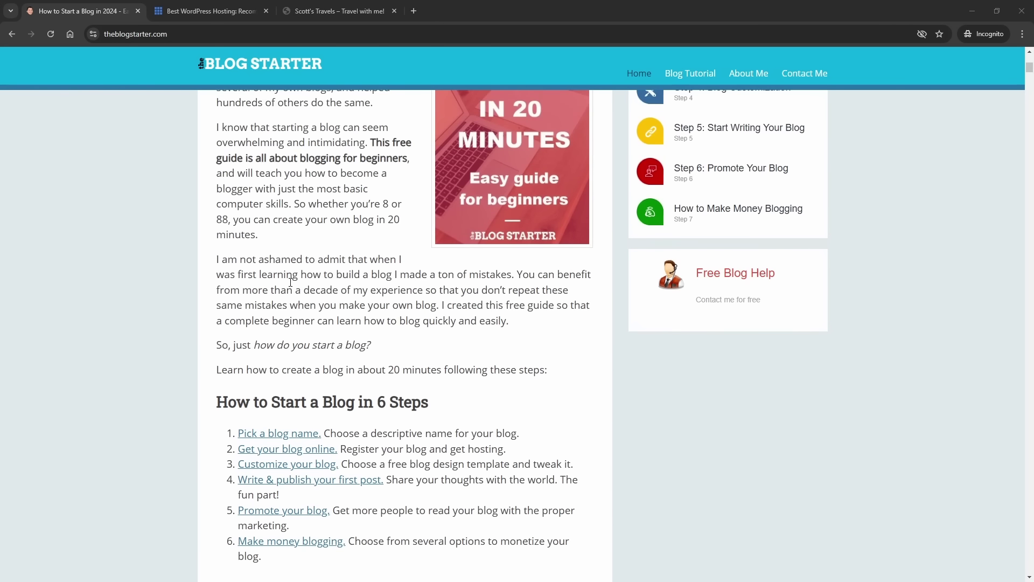
scroll(320, 293, up, 1)
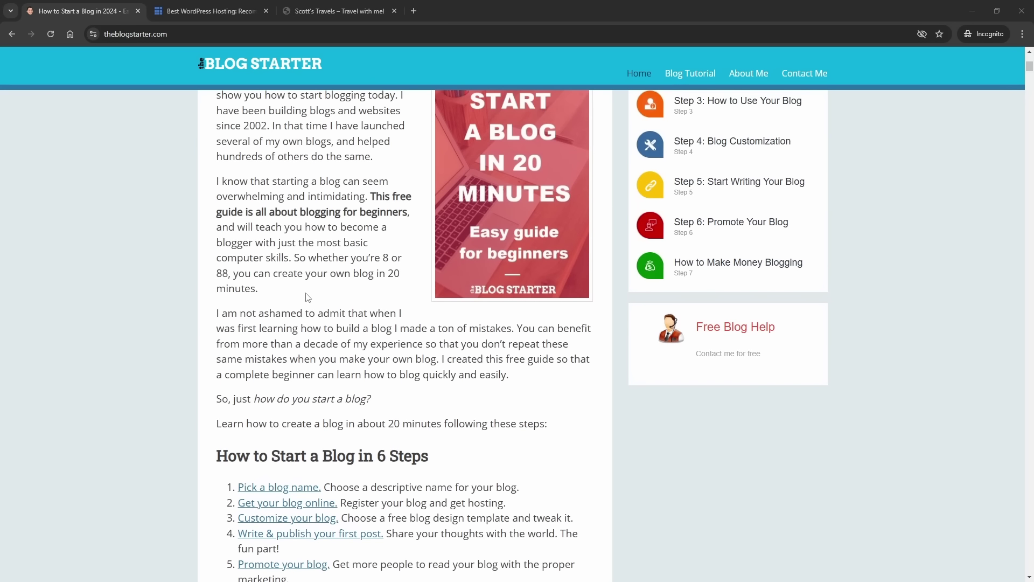
- Switch to the Scott's Travels sample blog and look over its home page and Travels and Photography menus
click(328, 14)
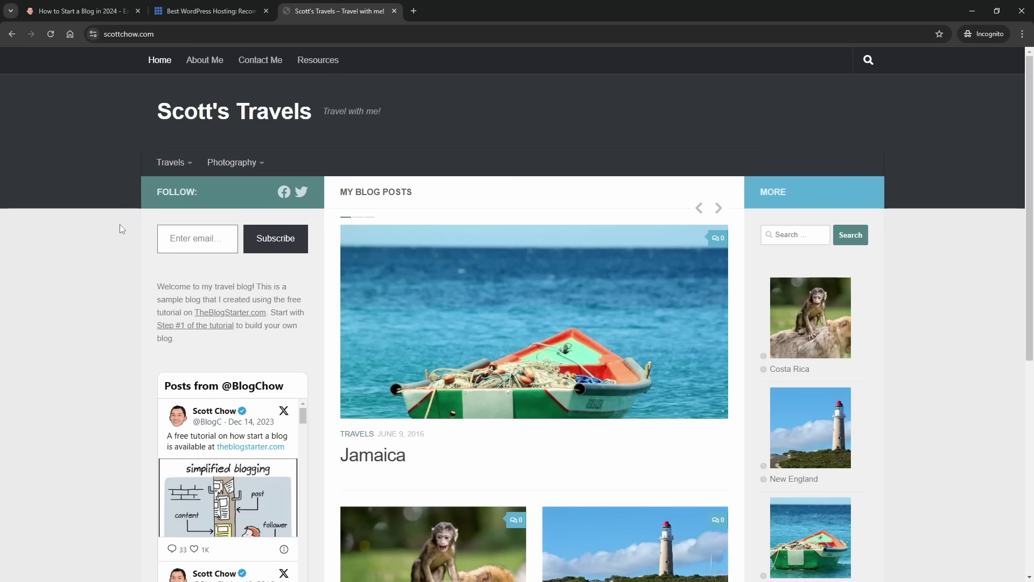
scroll(122, 218, down, 3)
scroll(121, 218, up, 2)
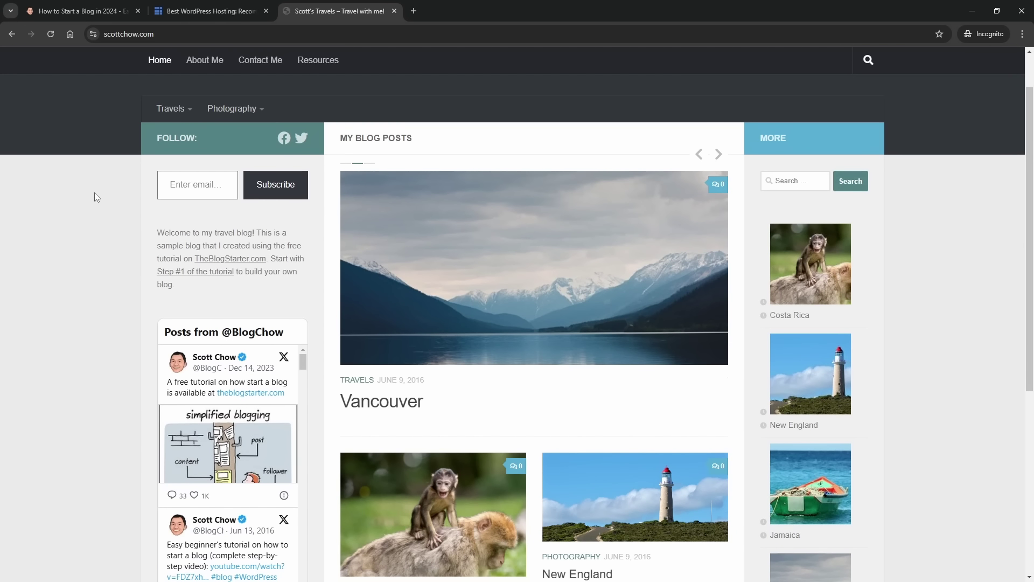
scroll(95, 170, up, 1)
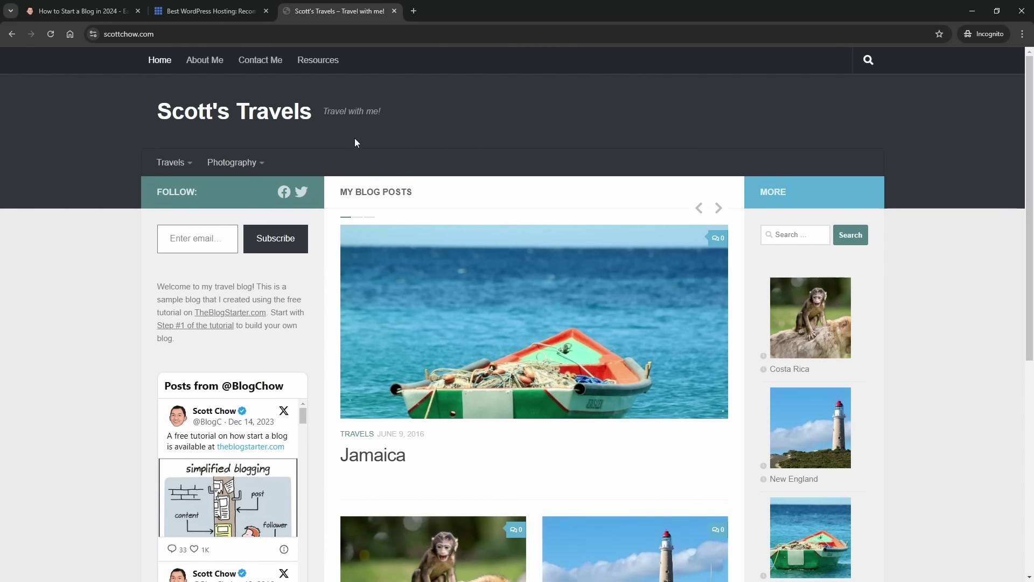
mouse_move(179, 162)
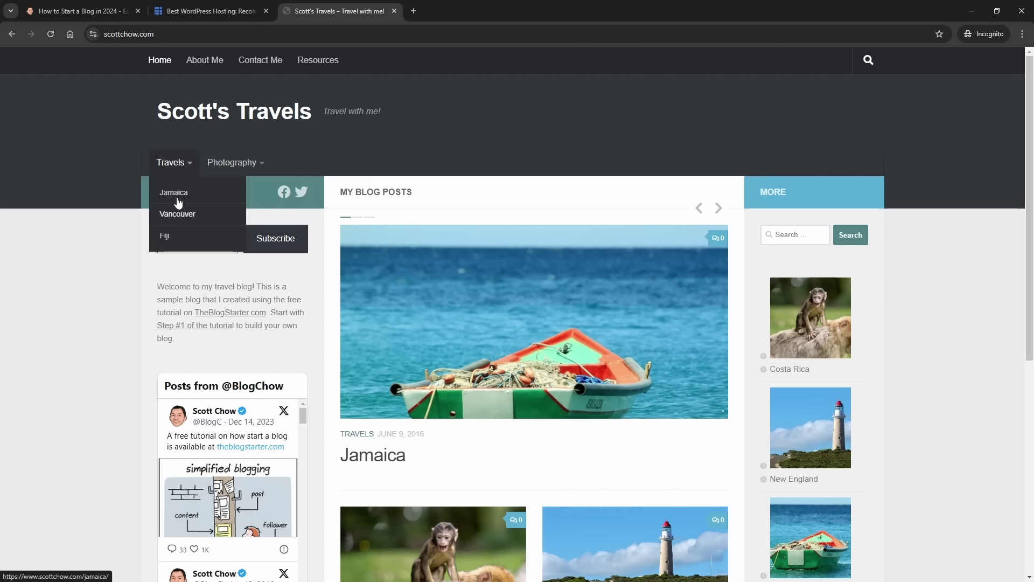
mouse_move(232, 163)
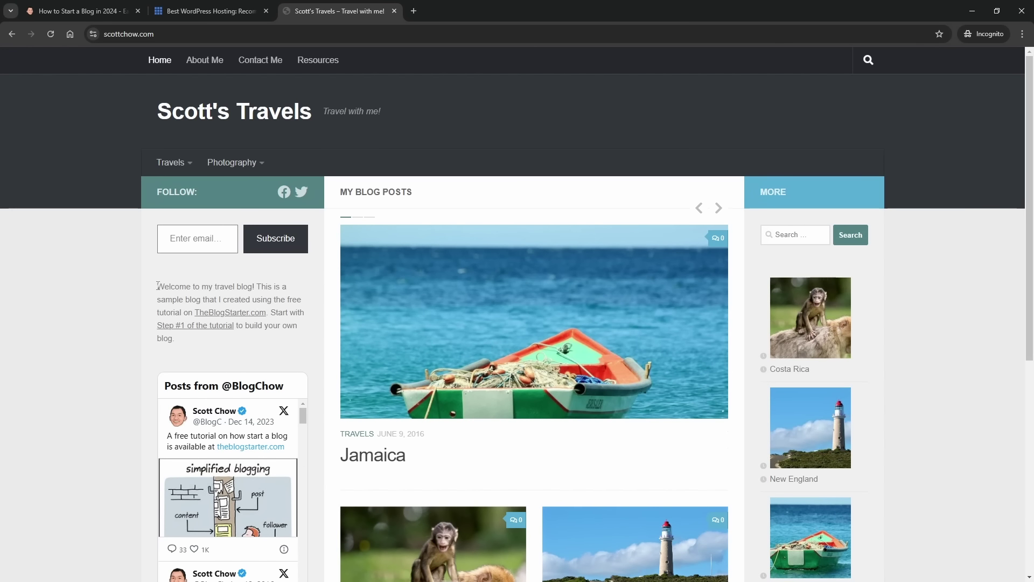
- Highlight the sidebar welcome paragraph on the Scott's Travels home page
drag(157, 285, 244, 339)
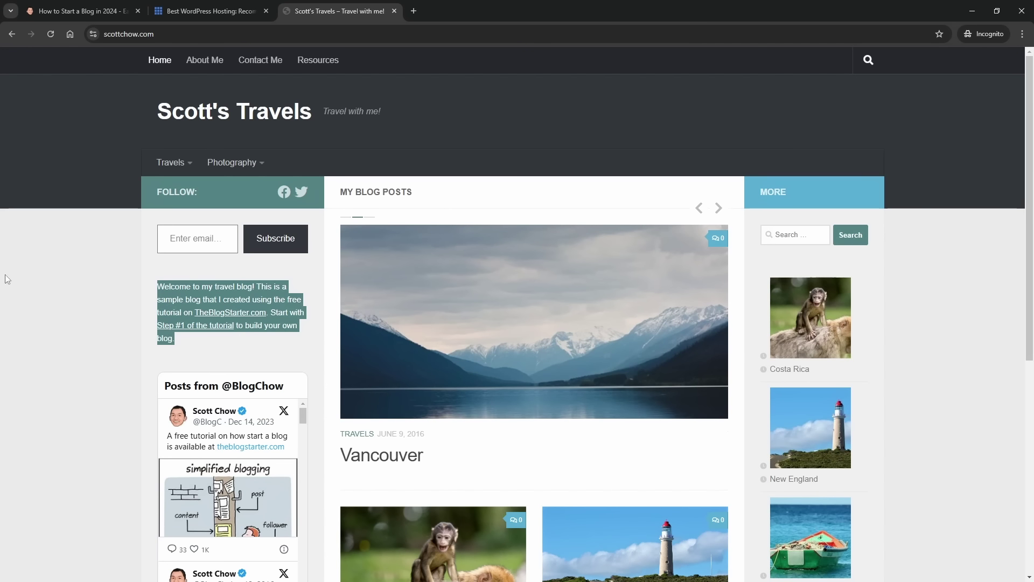
scroll(89, 287, down, 3)
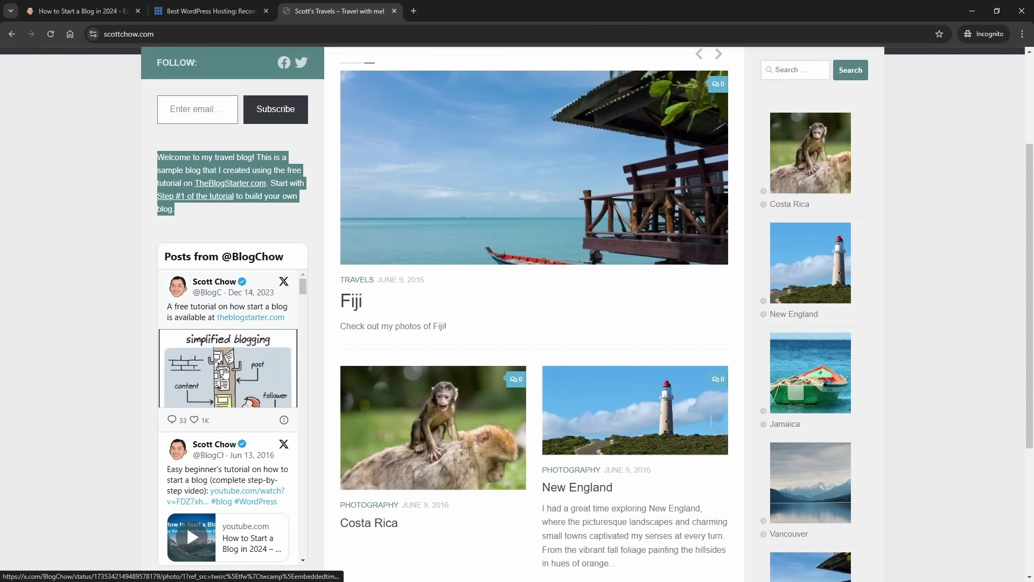
scroll(225, 372, up, 2)
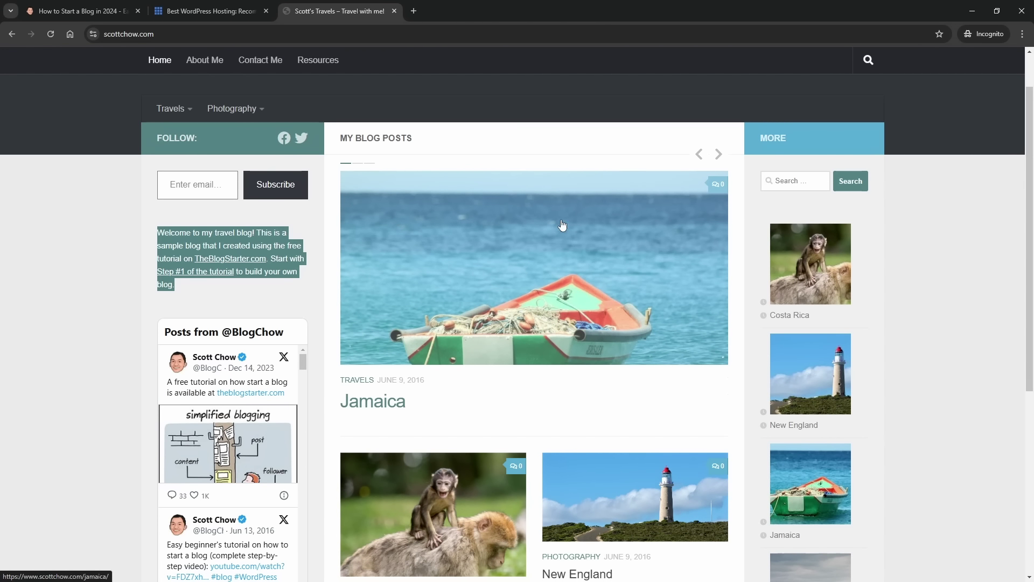
scroll(474, 283, down, 3)
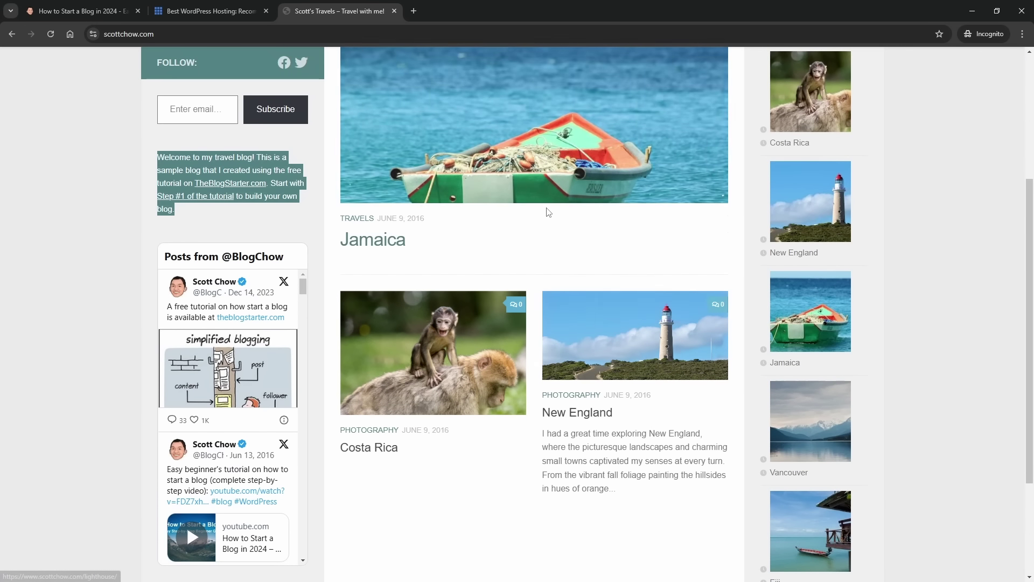
scroll(548, 212, up, 2)
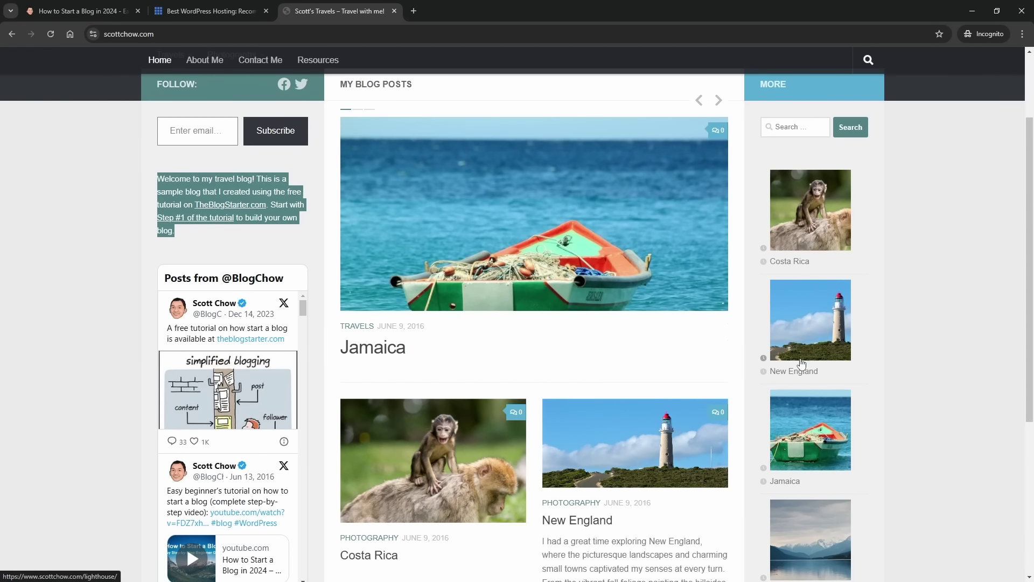
scroll(806, 413, down, 2)
scroll(802, 407, up, 5)
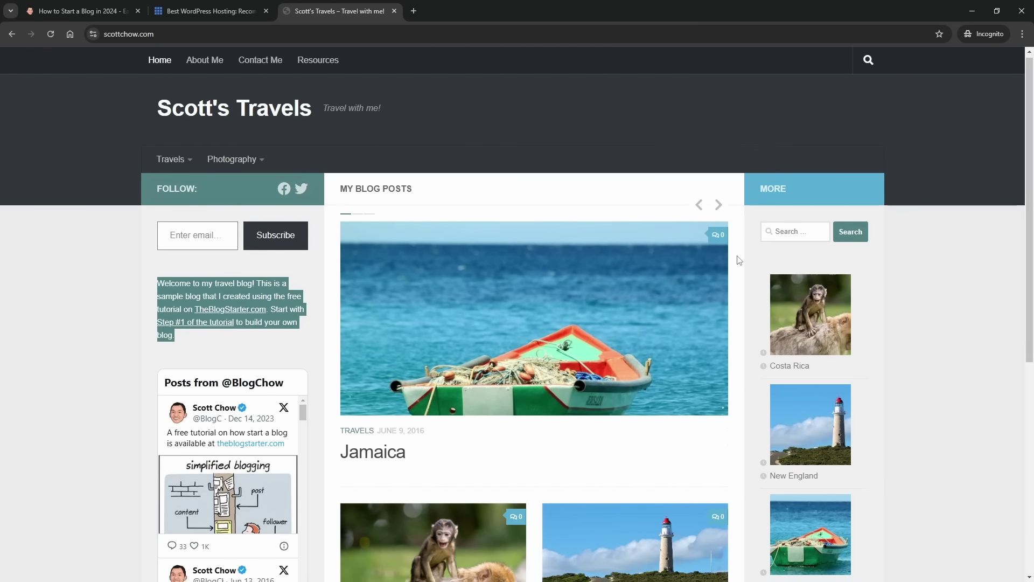
scroll(739, 260, down, 3)
scroll(739, 261, up, 3)
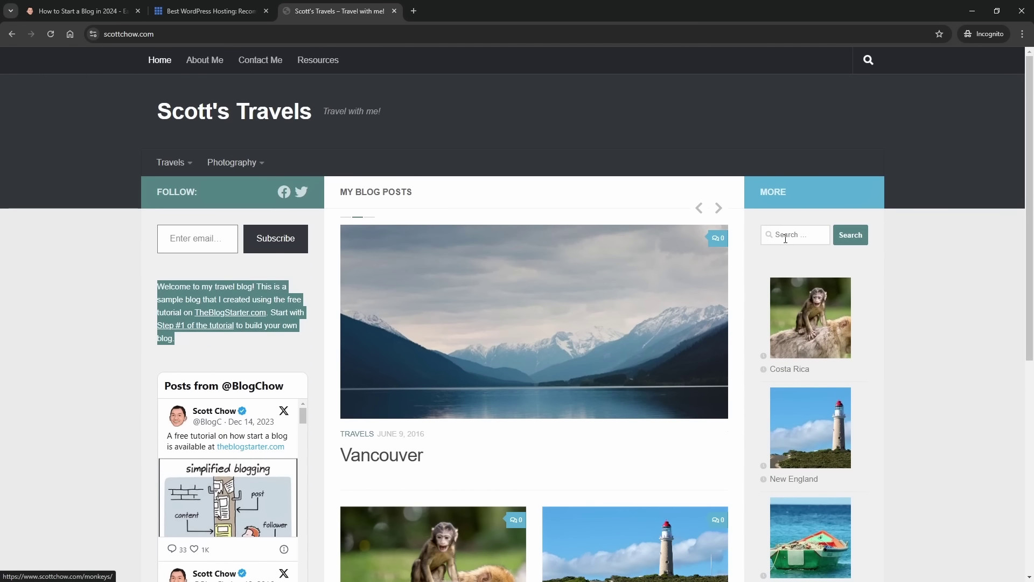
- Search the travel blog for 'fiji' and review the single Fiji post result
click(785, 239)
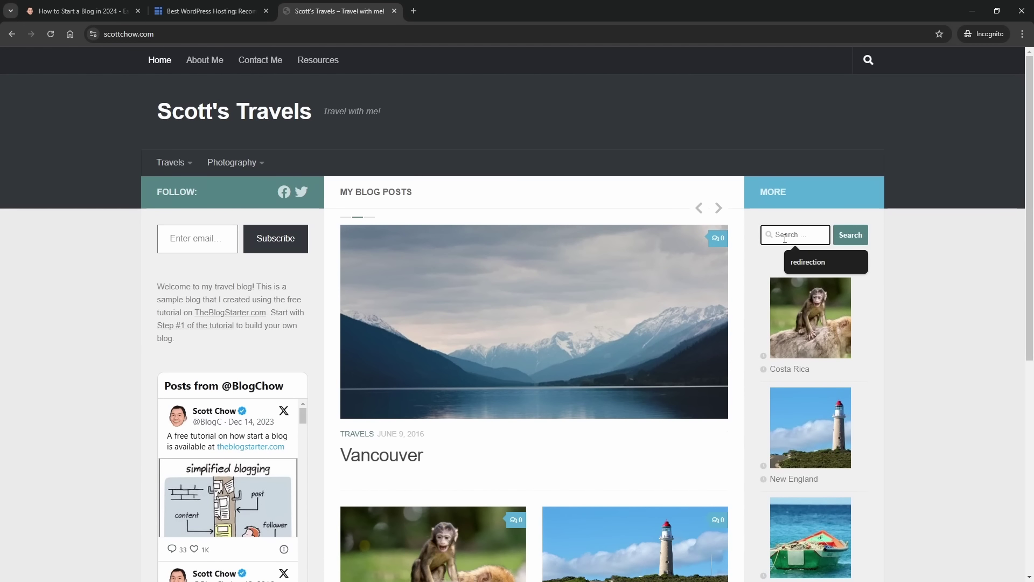
text(fi)
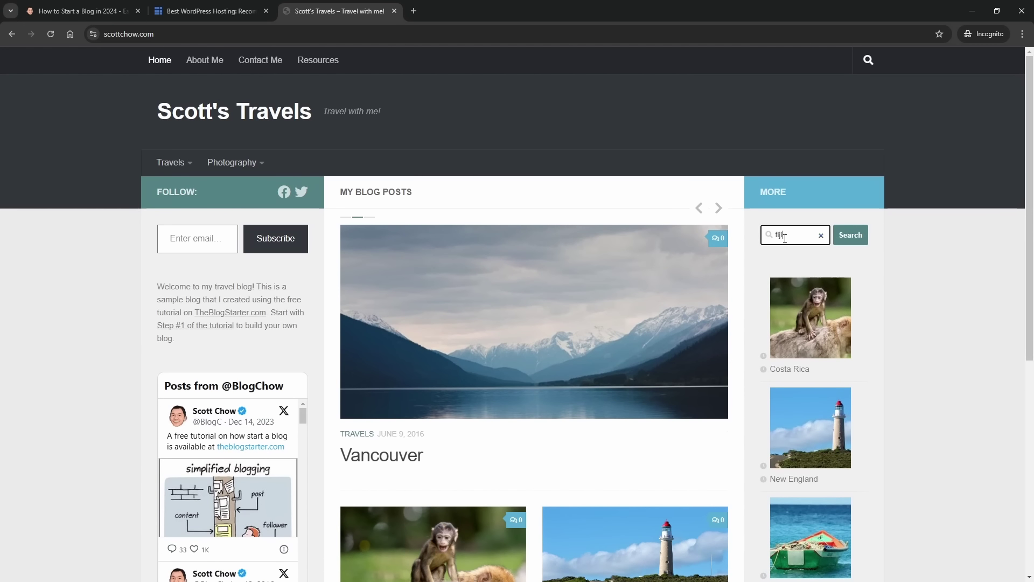
text(ji)
key(Return)
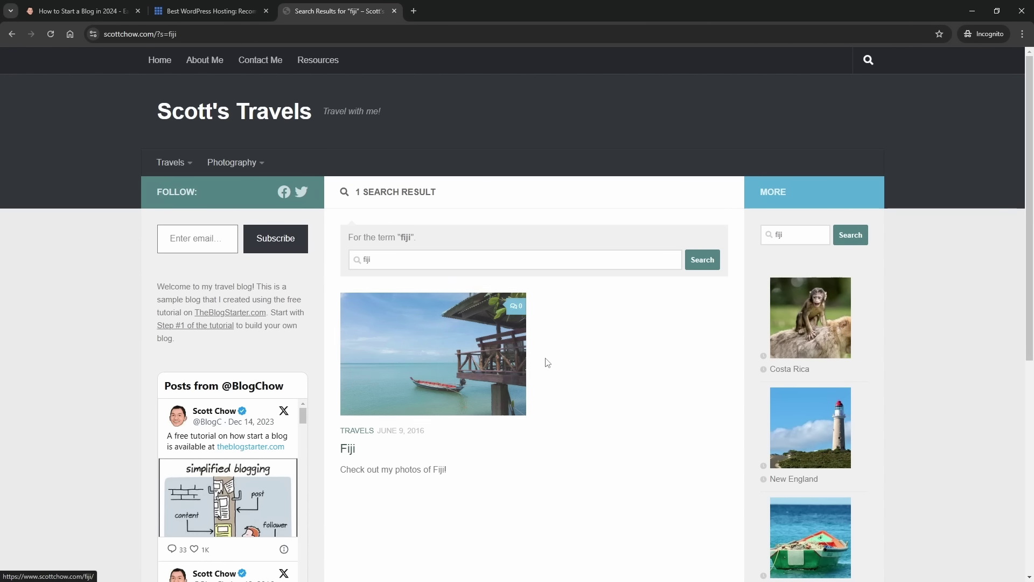
scroll(547, 360, down, 7)
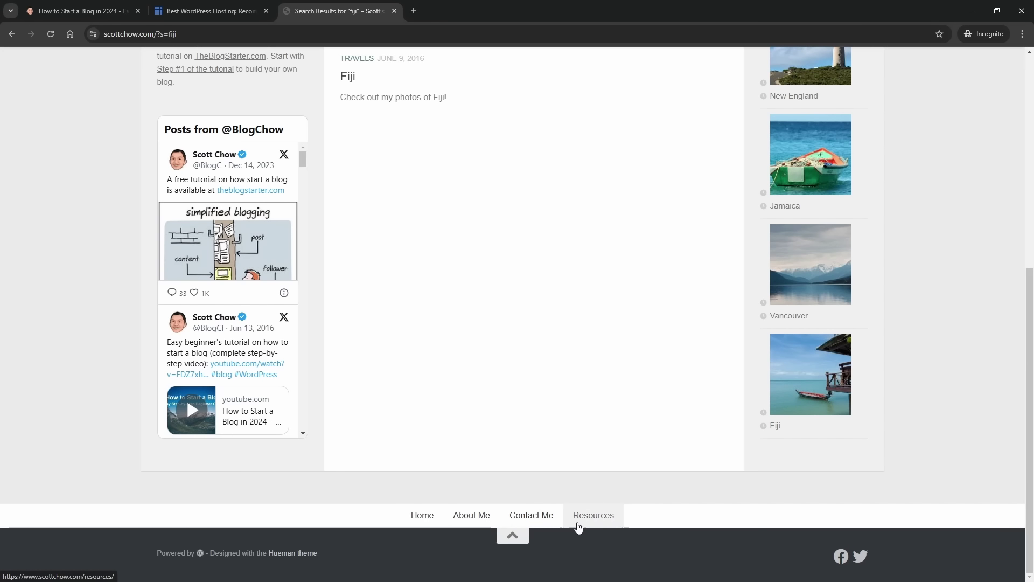
scroll(410, 504, up, 7)
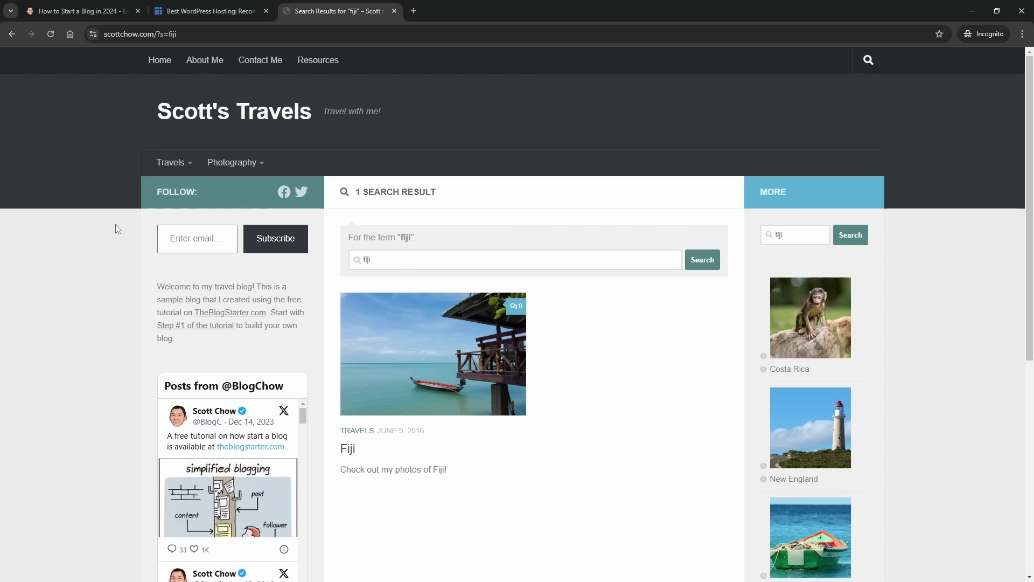
- Return to the blog home, highlight the scottchow.com domain in the address, then close the tab
click(223, 127)
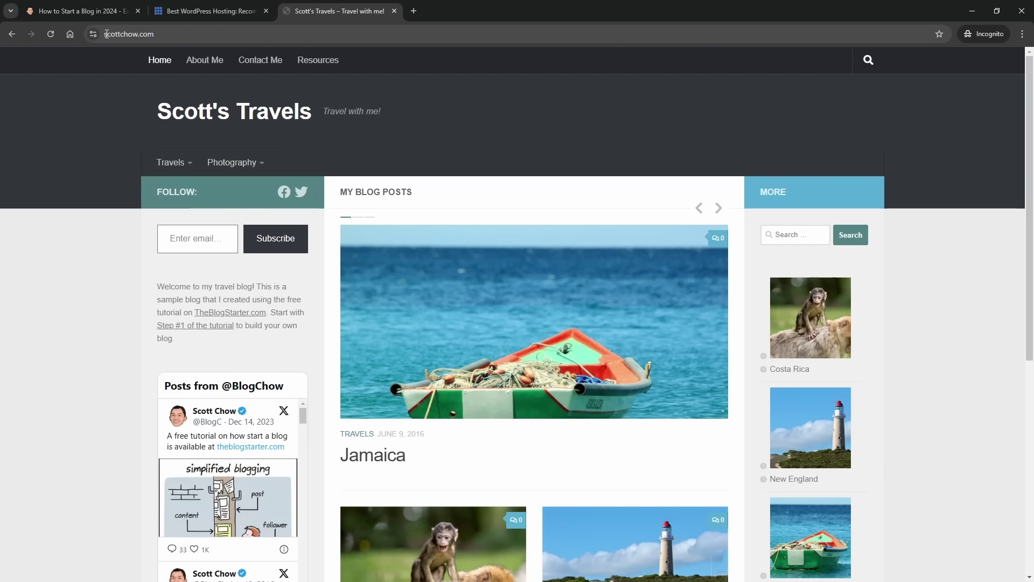
drag(108, 34, 152, 37)
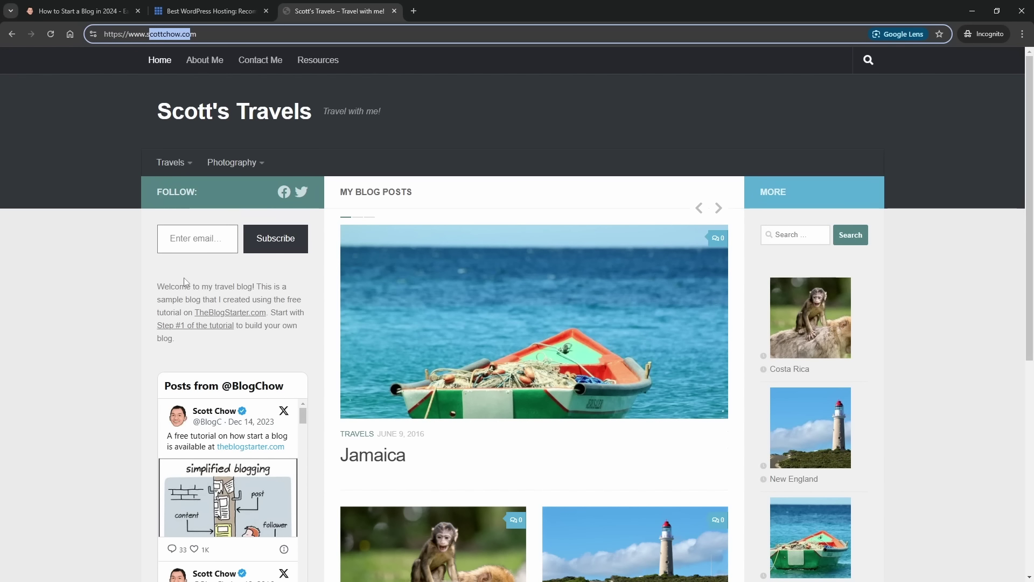
click(98, 154)
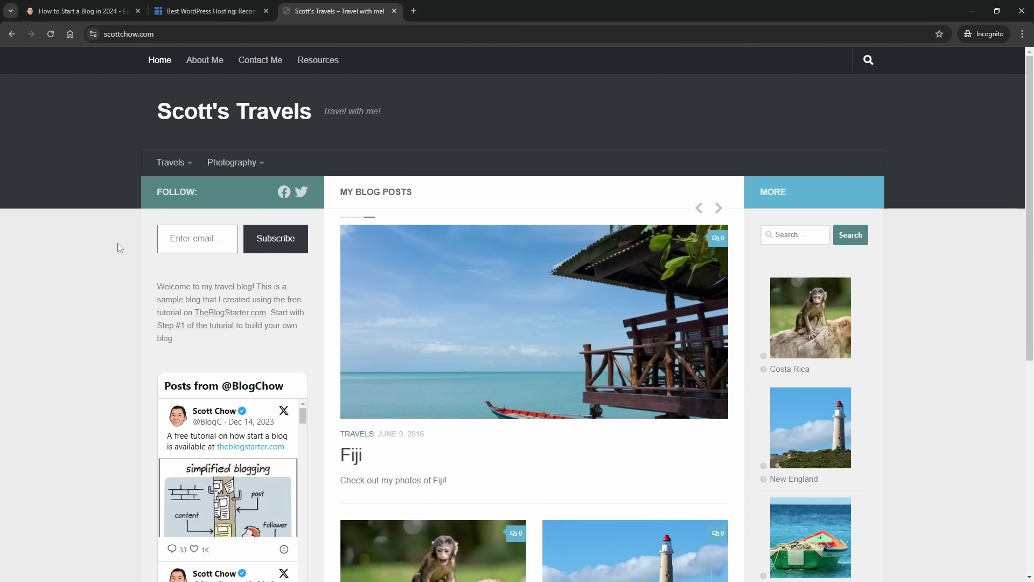
key(ctrl+w)
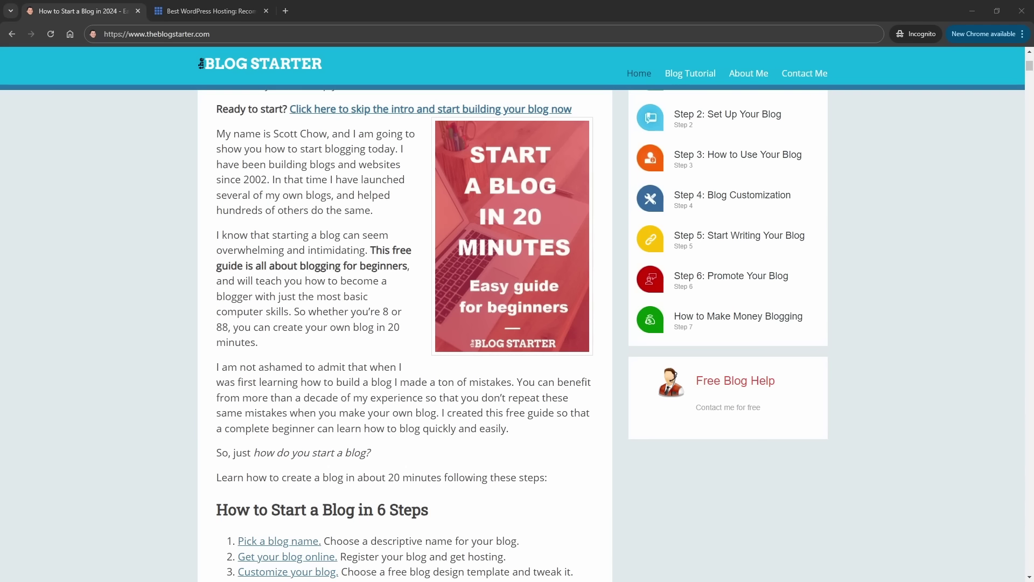
key(alt+Tab)
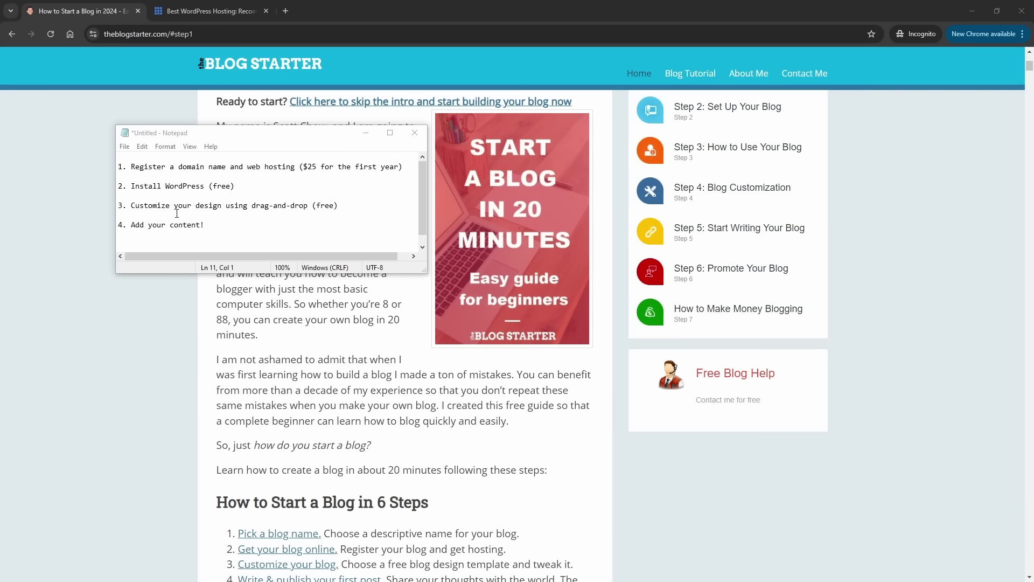
click(245, 310)
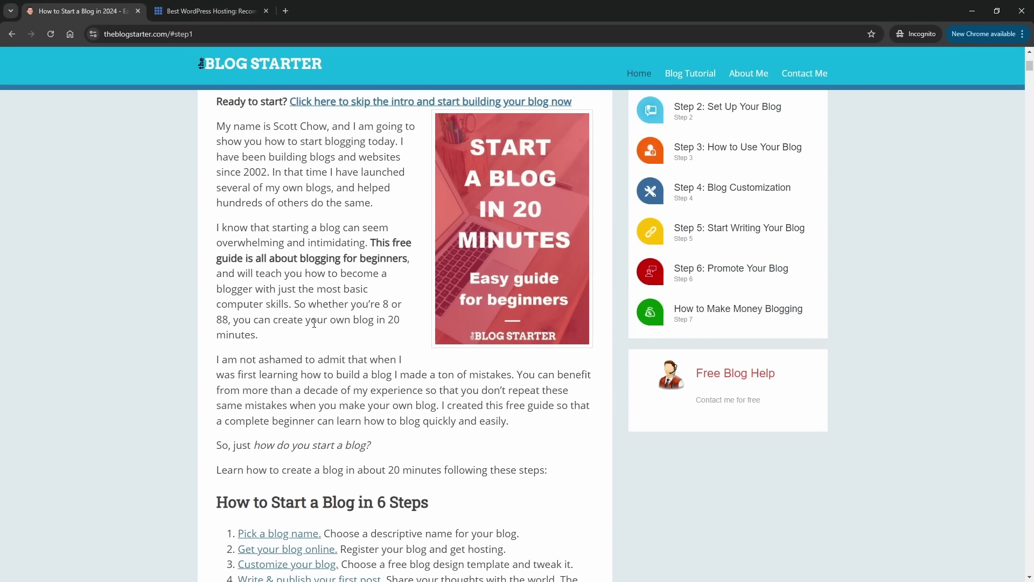
- Jump to the guide's 'Step 1: Pick a blog name' section and focus the blog-name field
scroll(284, 304, down, 3)
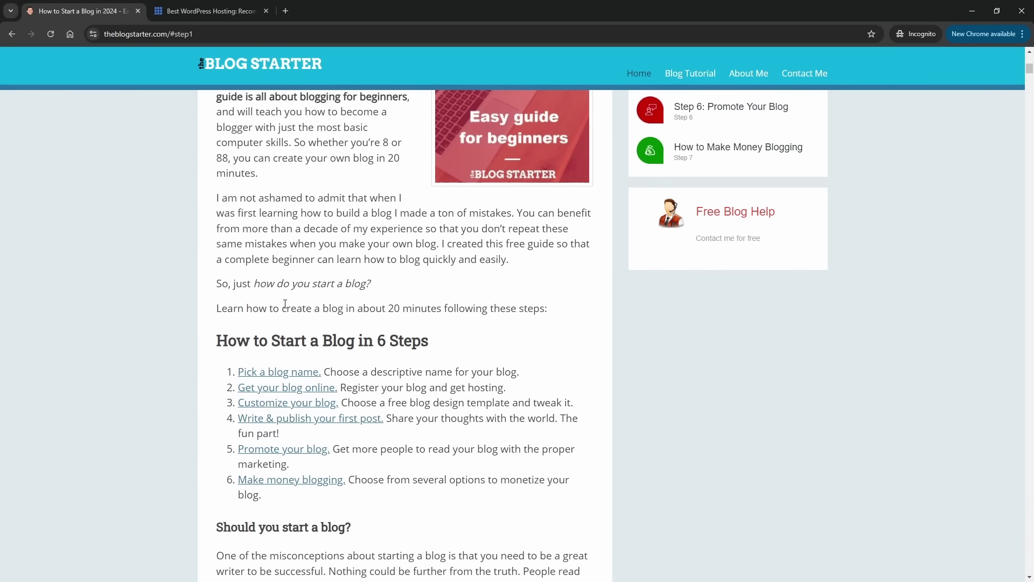
click(298, 372)
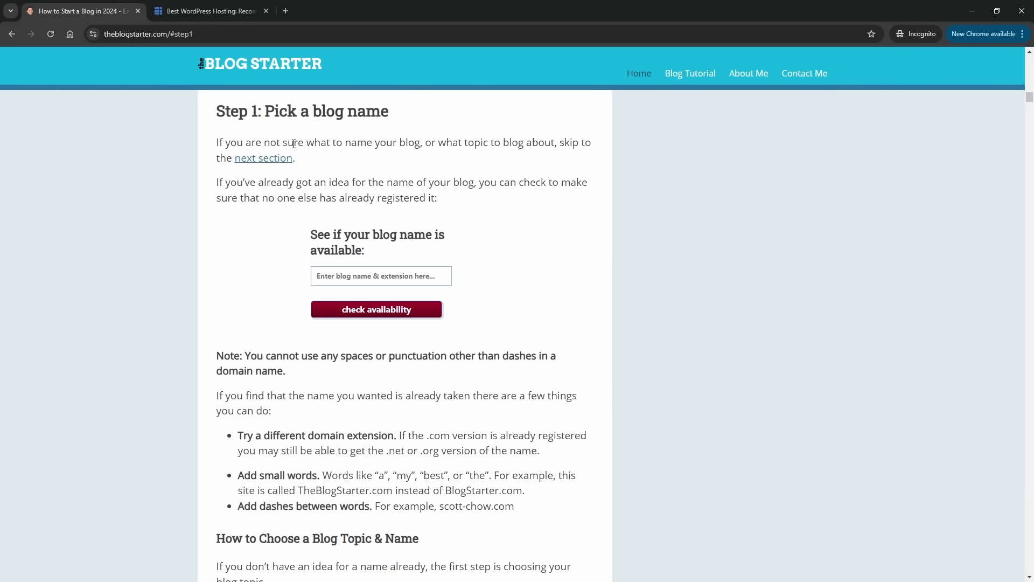
click(337, 274)
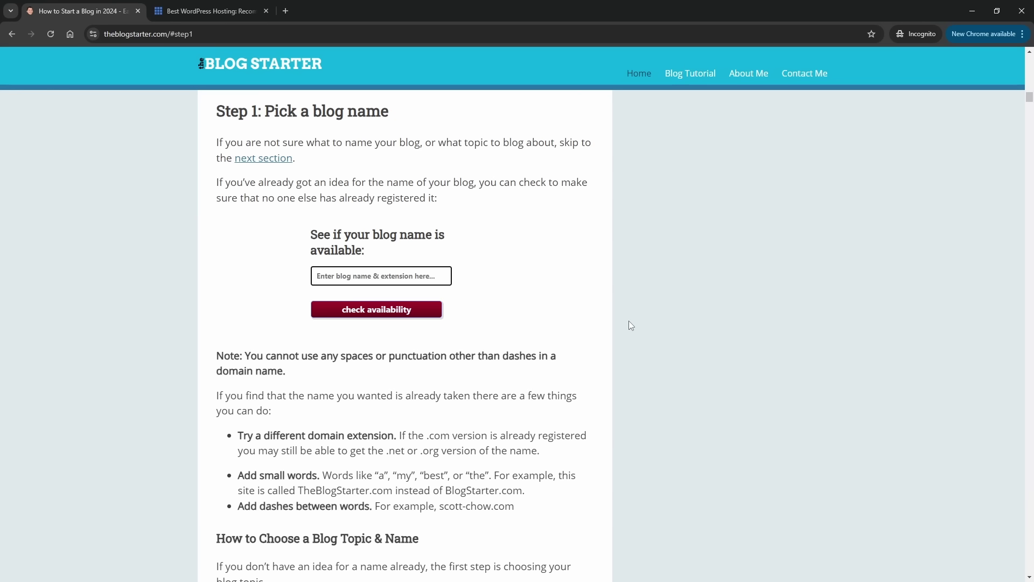
- Check the availability of mytravelblog.com, then scotttravels.com
text(mytravelblog.com)
click(409, 311)
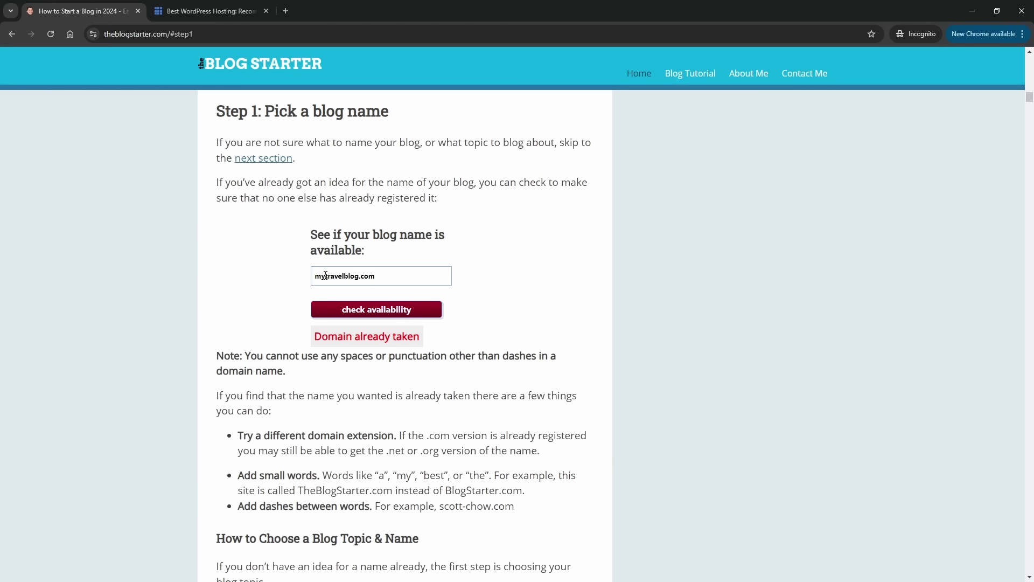
drag(325, 276, 303, 279)
text(sc)
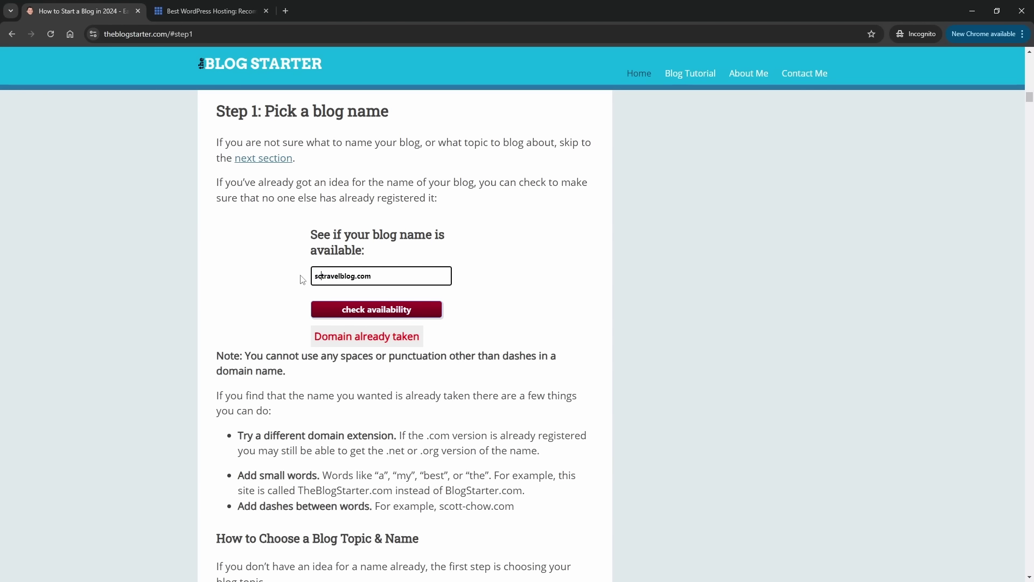
text(ott)
key(Right)
key(Right)
key(shift+Right)
key(shift+Right)
key(shift+Right)
key(shift+Right)
text(s)
click(359, 310)
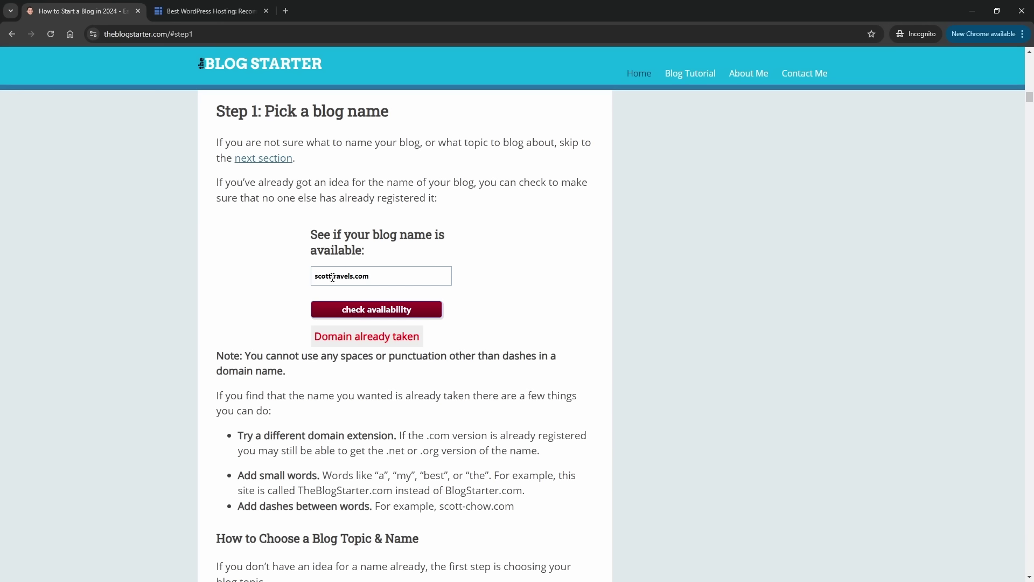
- Edit the name to scottstravelblog.com and check its availability
click(353, 276)
key(BackSpace)
key(BackSpace)
key(BackSpace)
key(BackSpace)
key(BackSpace)
key(BackSpace)
key(BackSpace)
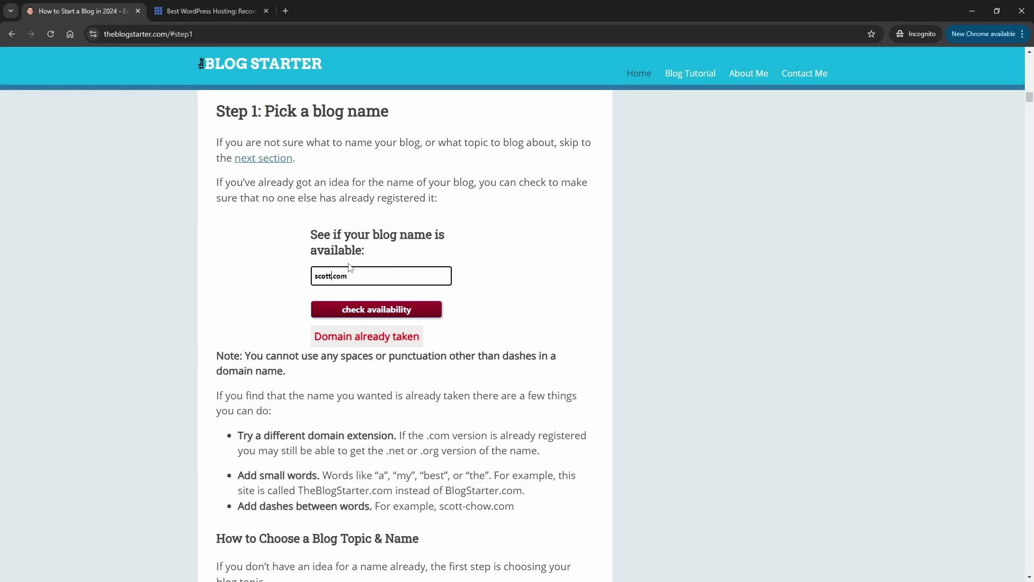
key(BackSpace)
key(BackSpace)
key(BackSpace)
text(ottstravelblog)
click(353, 310)
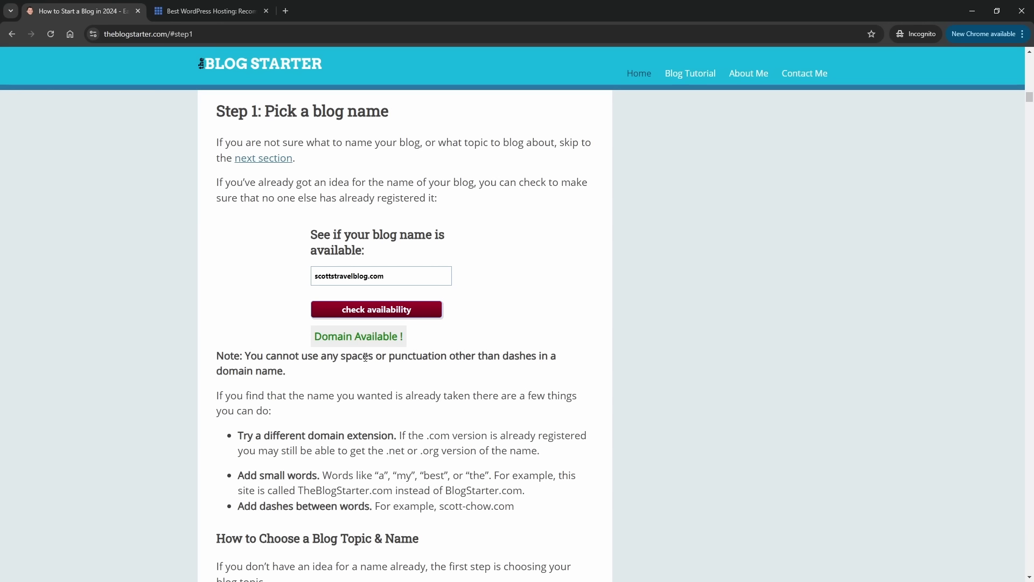
- Change the name to mytravelblog.net and check its availability
click(335, 276)
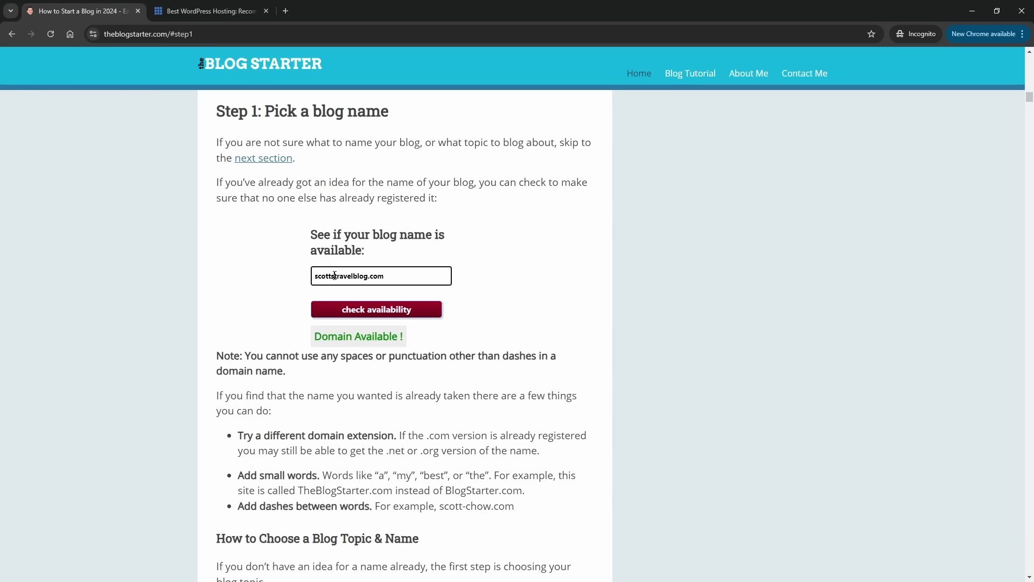
drag(334, 275, 278, 283)
text(my)
double_click(362, 276)
text(net)
click(388, 317)
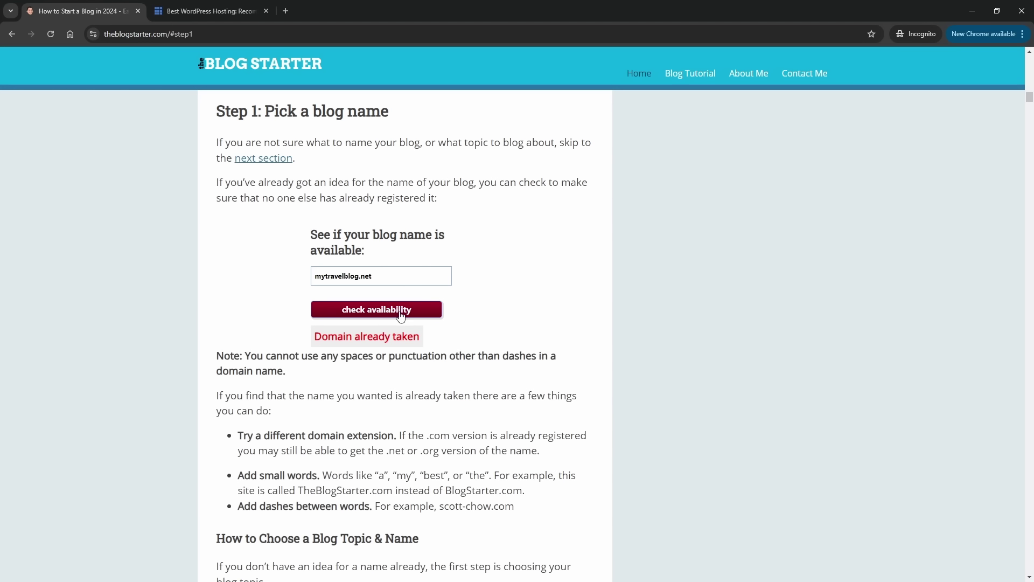
- Try mytravelblog.co, then mytravelblog.io, which comes back Domain Available !
drag(363, 275, 409, 274)
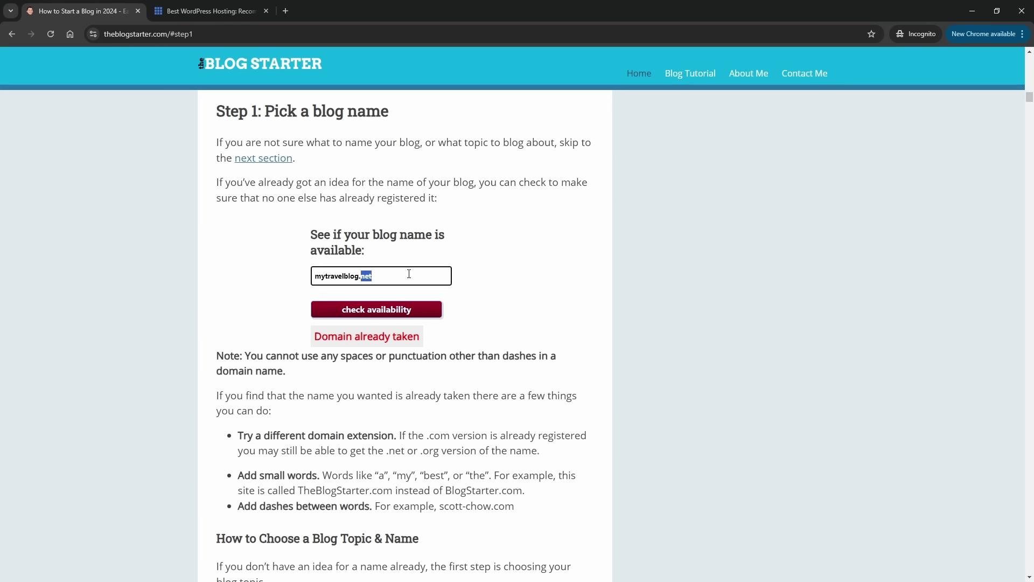
text(co)
click(346, 308)
drag(361, 278, 395, 278)
text(io)
click(370, 311)
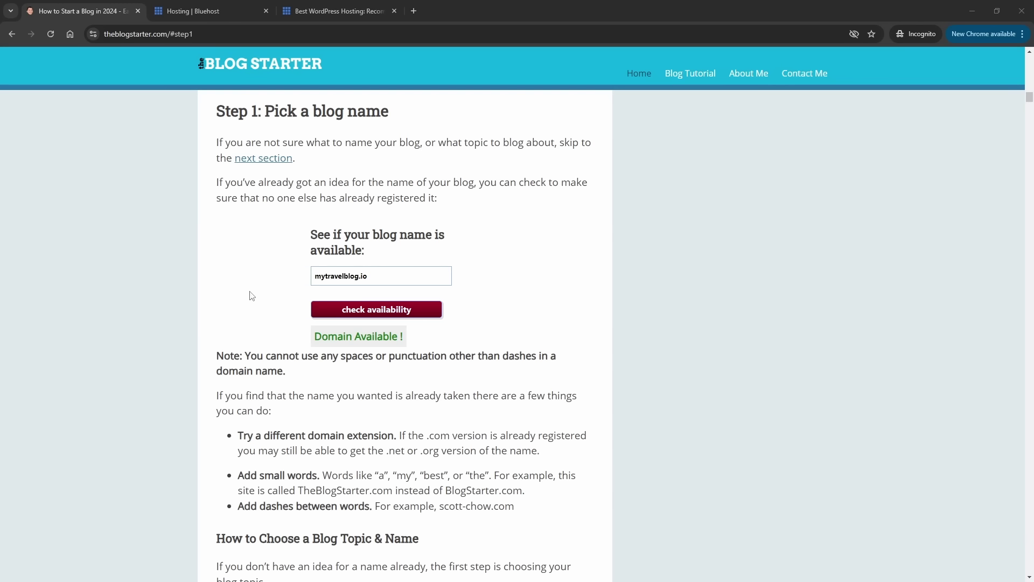
- Scroll to 'Step 2: Get your blog online', glance at both Bluehost tabs, and return to the guide
scroll(184, 280, down, 8)
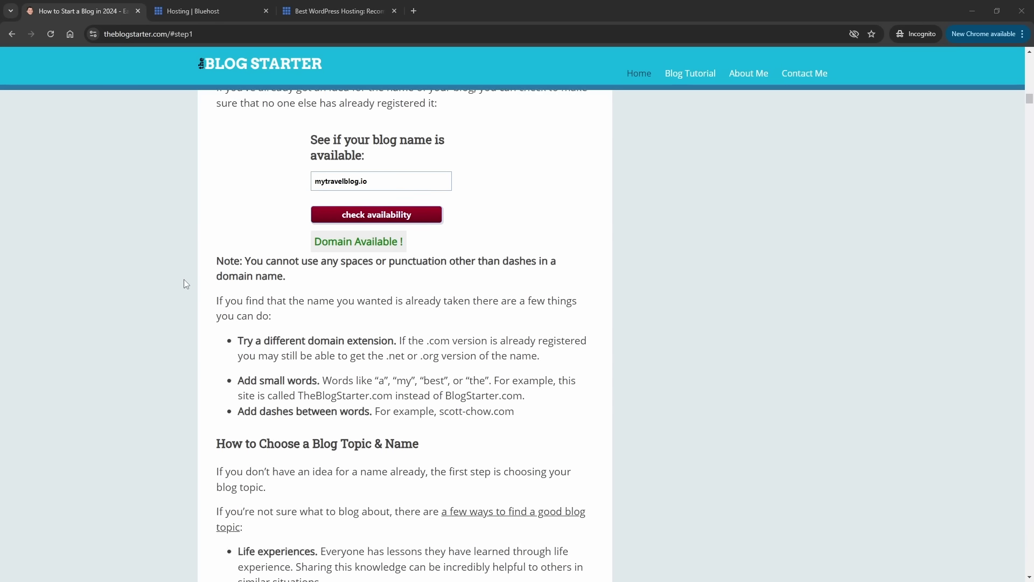
scroll(185, 279, down, 8)
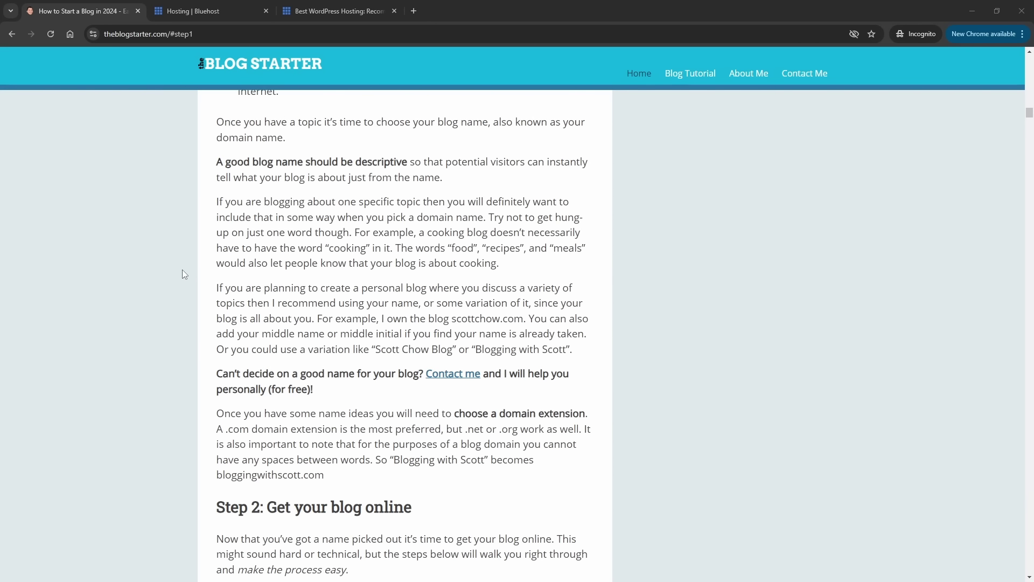
scroll(177, 268, down, 5)
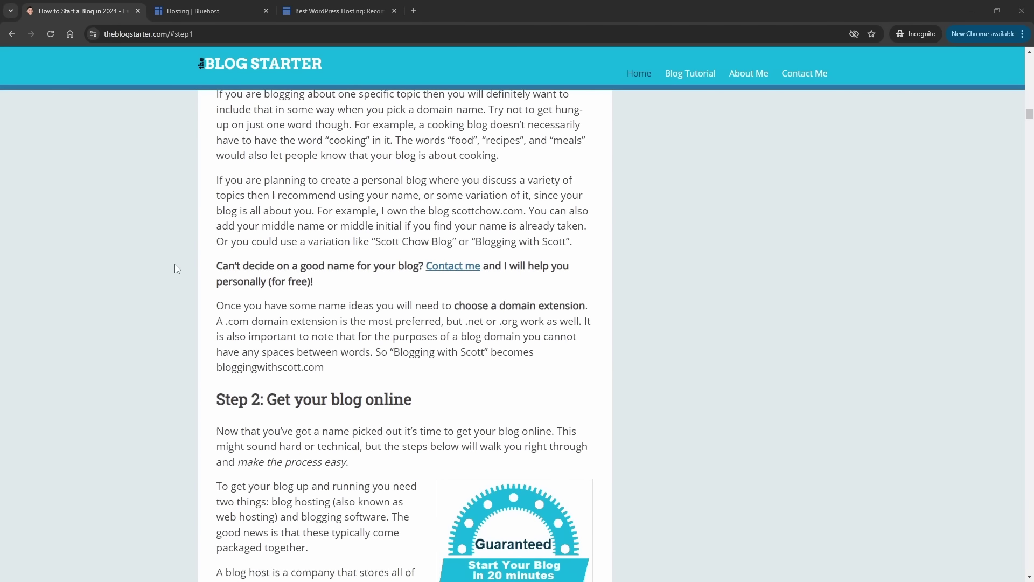
scroll(175, 266, down, 2)
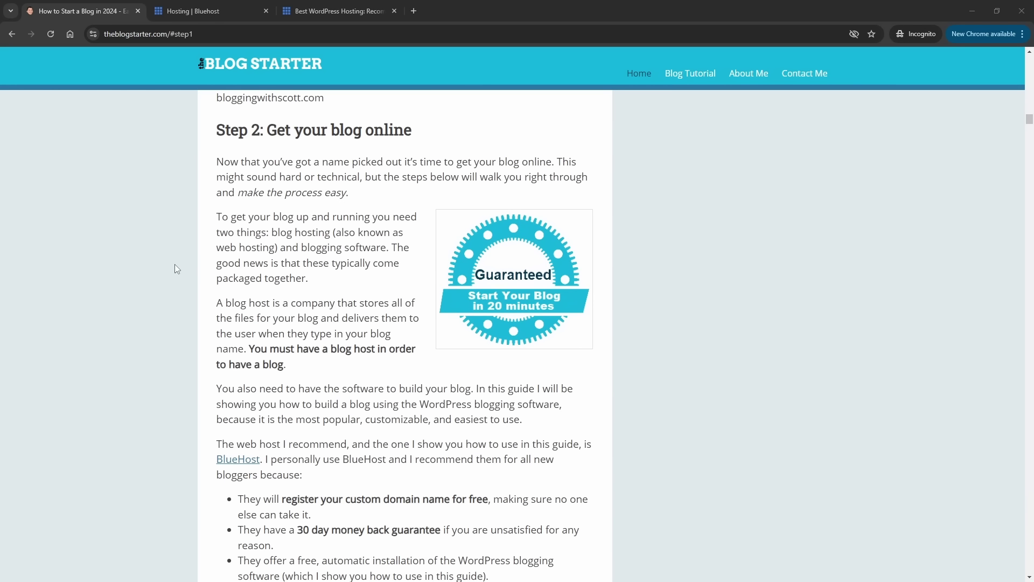
scroll(175, 265, down, 1)
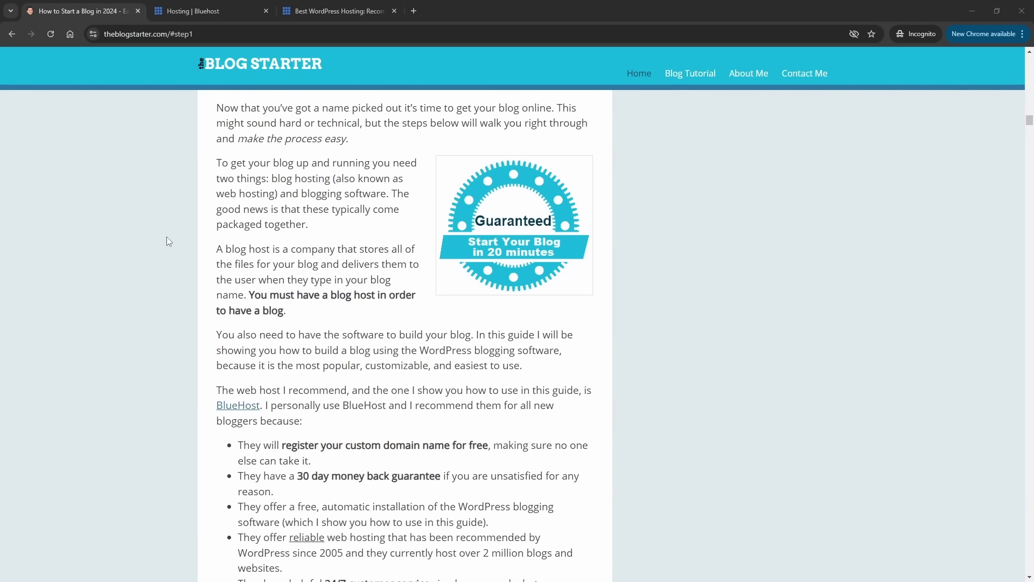
click(192, 12)
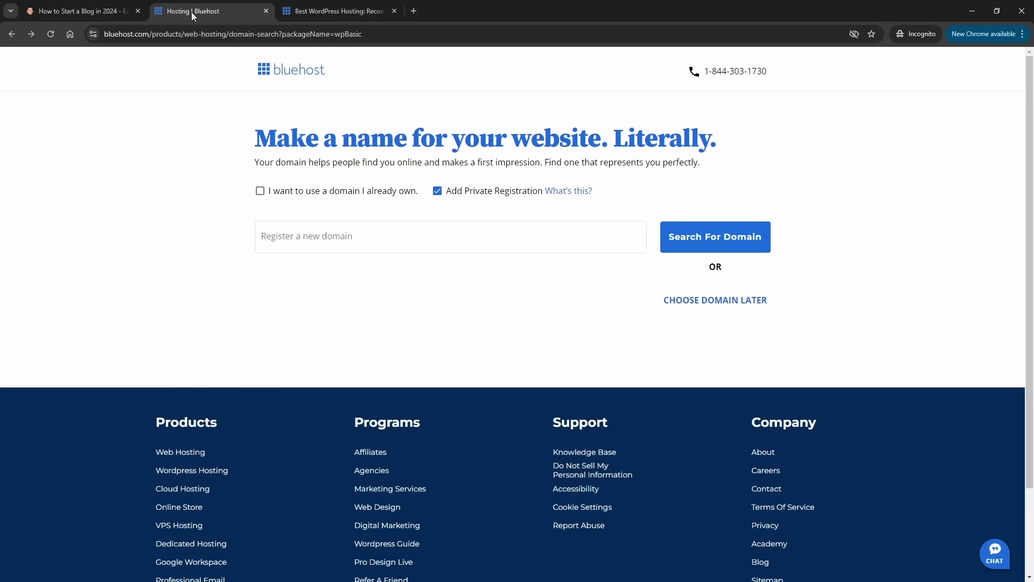
click(313, 13)
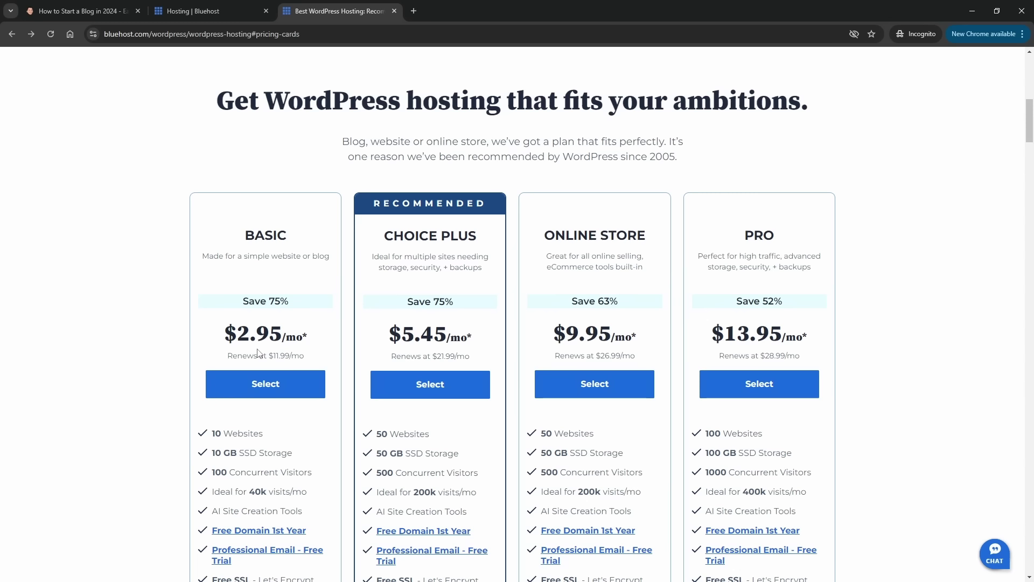
click(90, 14)
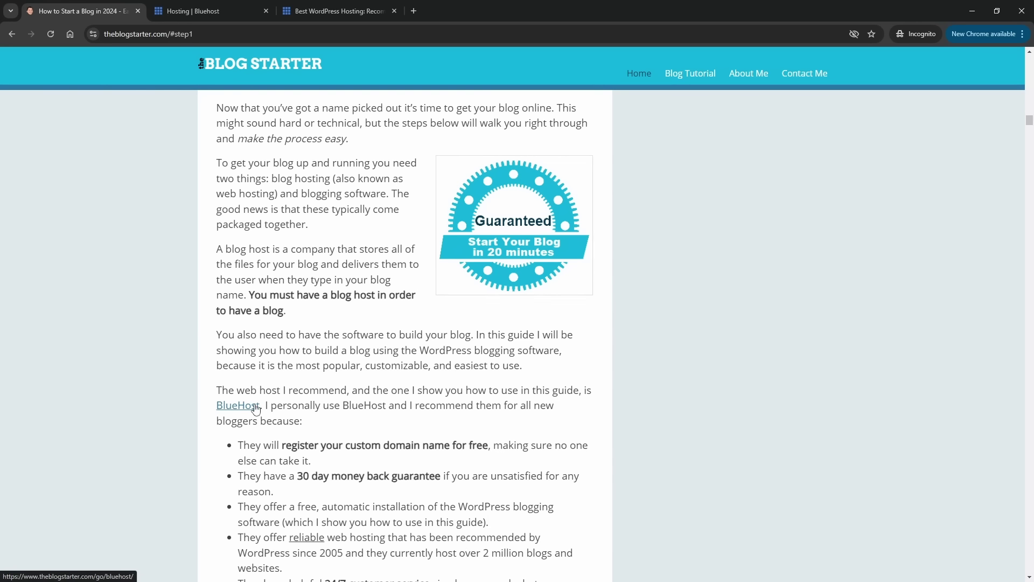
- Follow the BlueHost link, start the signup, and select the Basic plan at $1.99/mo
click(228, 410)
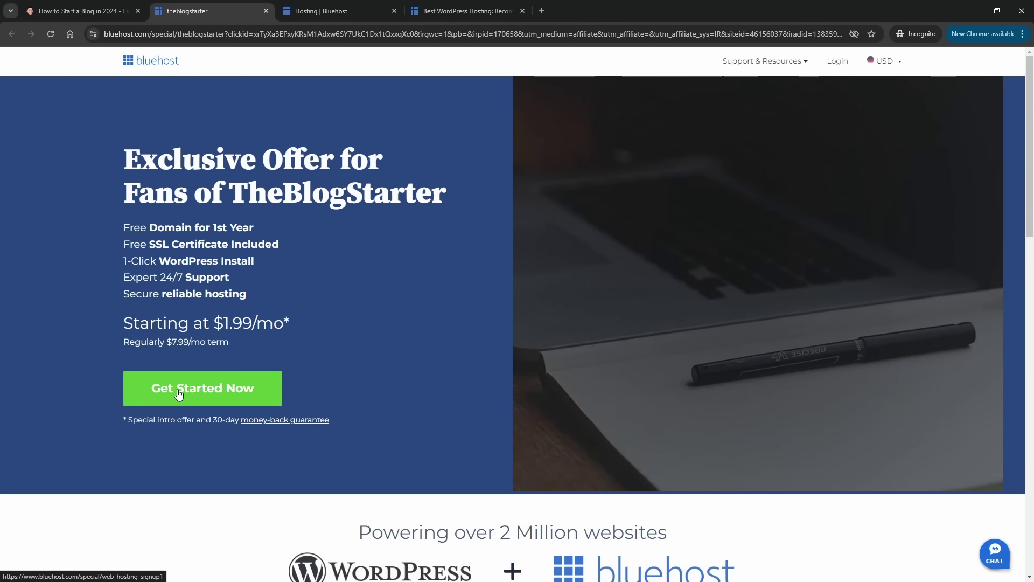
click(209, 402)
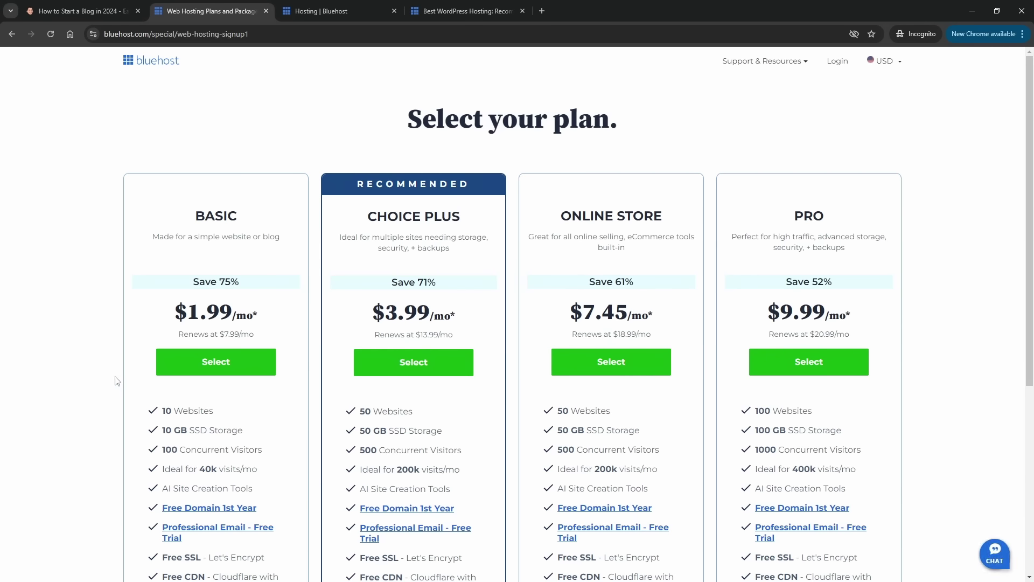
scroll(117, 381, down, 1)
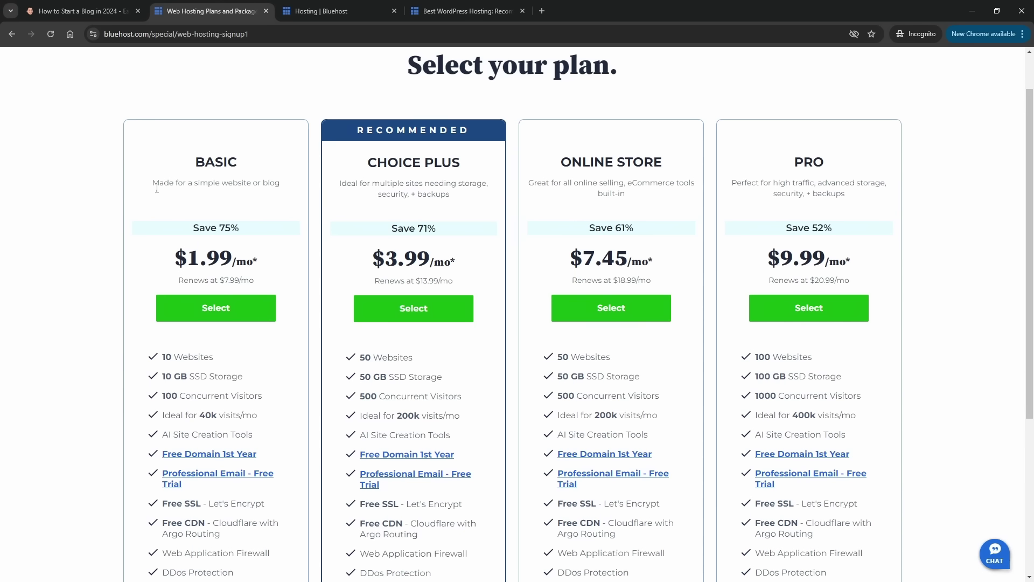
scroll(81, 323, down, 1)
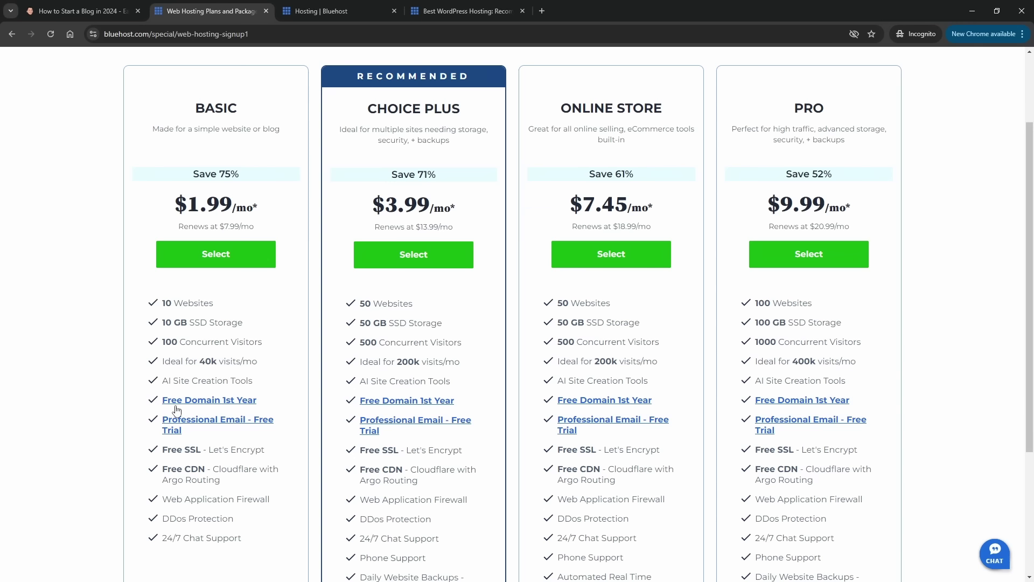
click(212, 257)
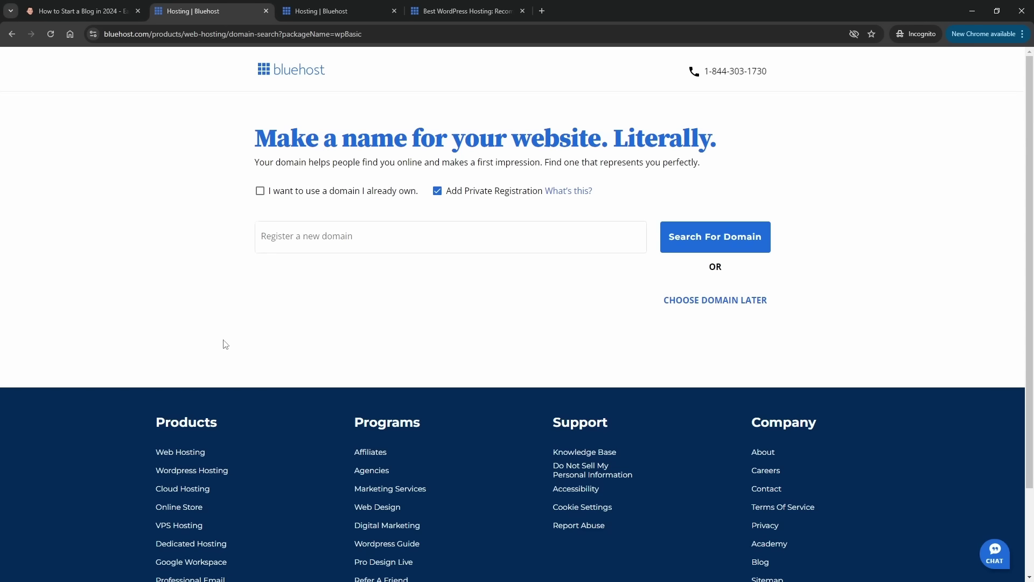
- Enter scottstravelblog.com as the new domain and uncheck Add Private Registration
click(280, 239)
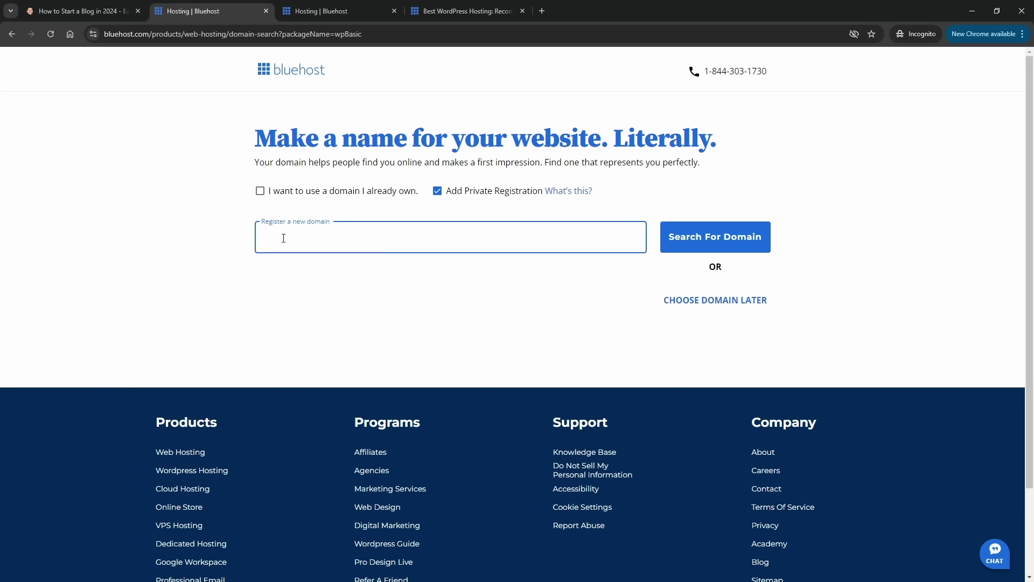
text(scottstravelblog.com)
click(437, 192)
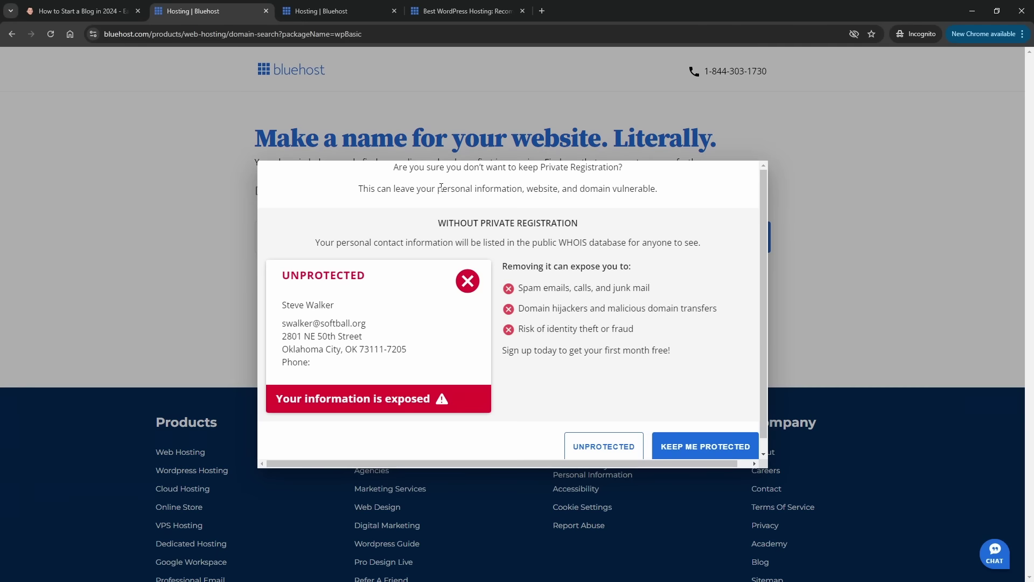
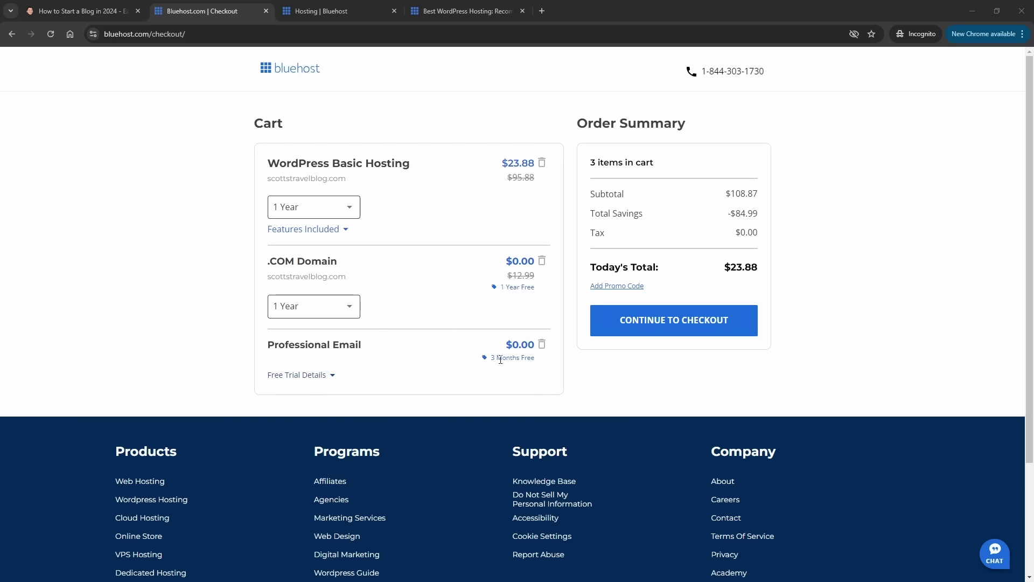
- Remove the Professional Email add-on from the Bluehost cart and proceed through the checkout form
click(542, 350)
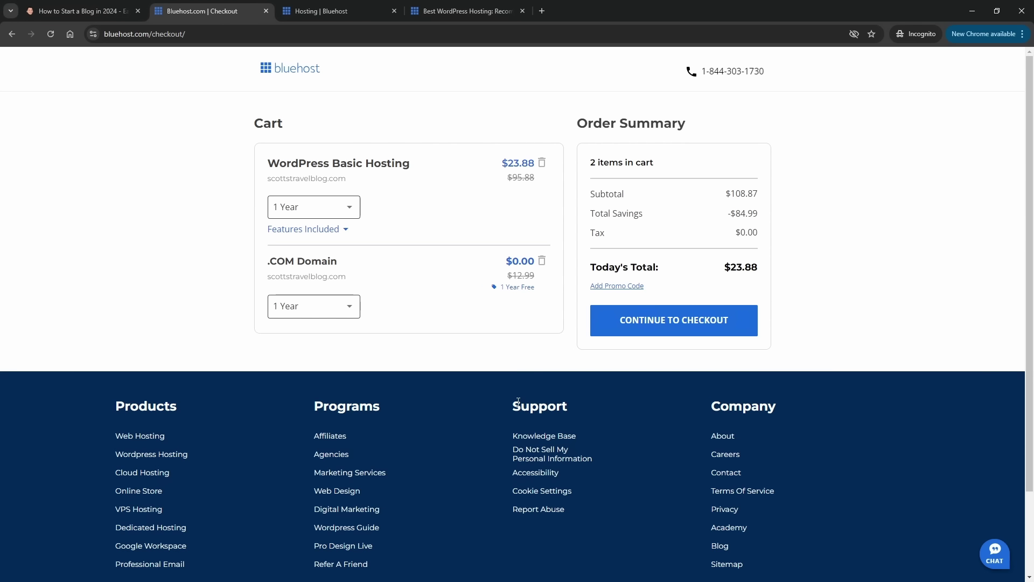
click(622, 325)
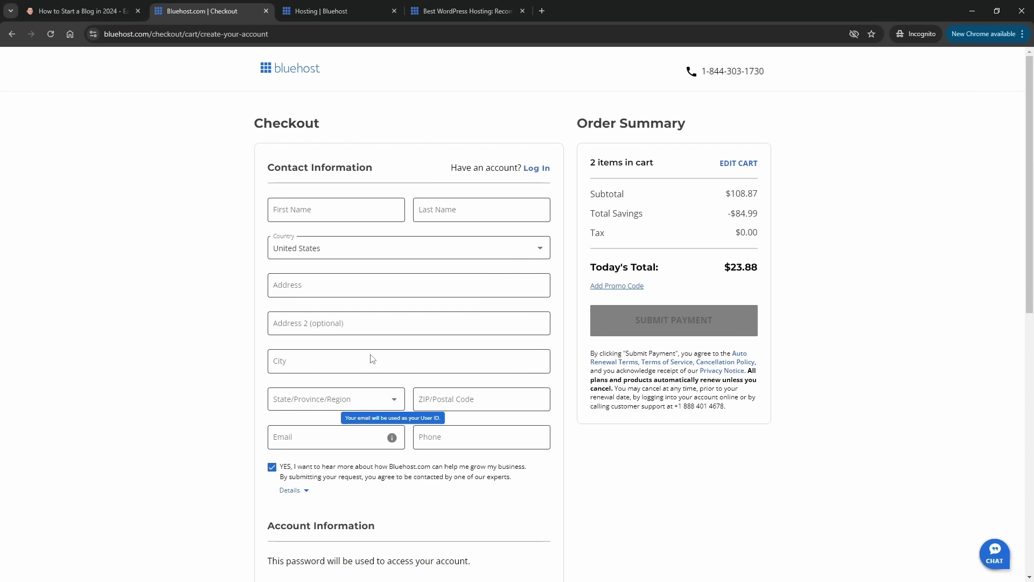
scroll(257, 174, down, 2)
scroll(234, 174, down, 3)
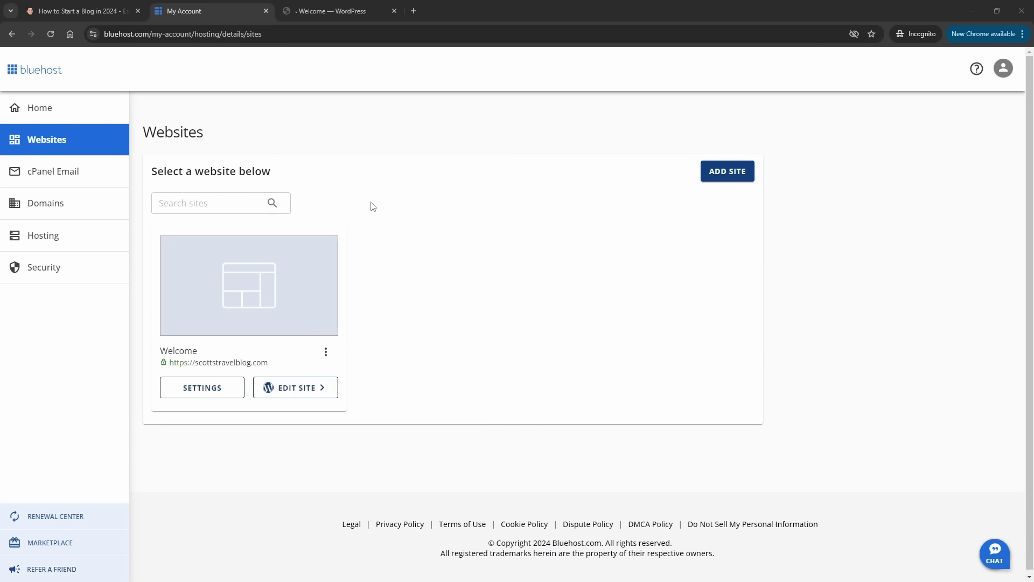
- Edit the scottstravelblog.com site and skip setup straight to the WP Admin Dashboard
click(297, 395)
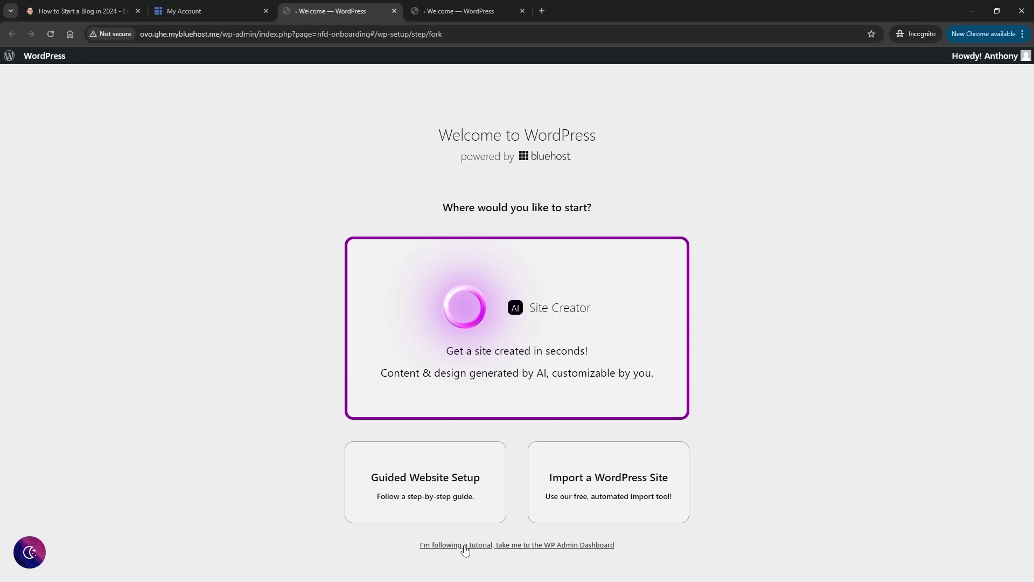
click(465, 544)
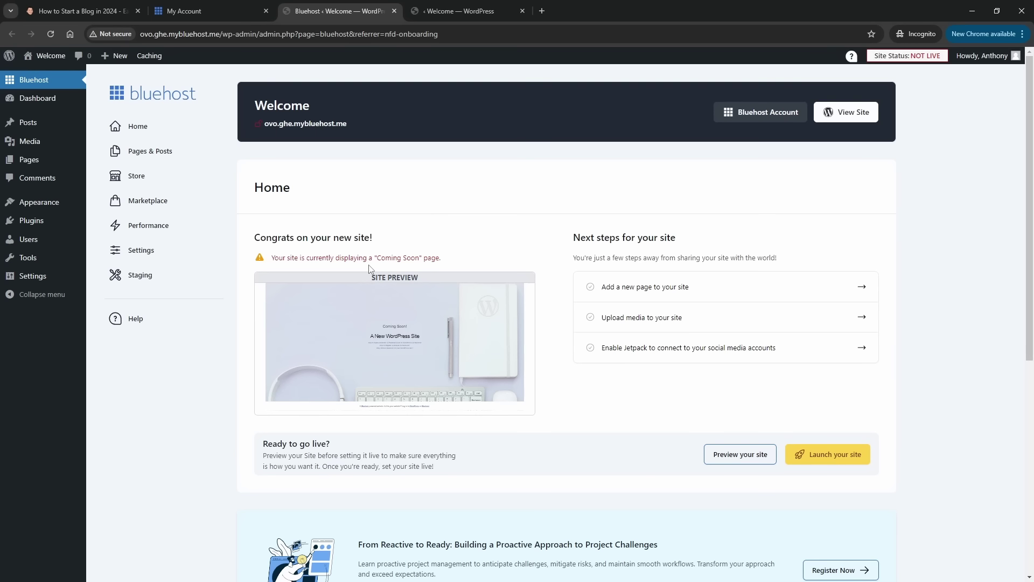
- Preview the site in a new tab, then launch the site so it goes live
mouse_move(369, 334)
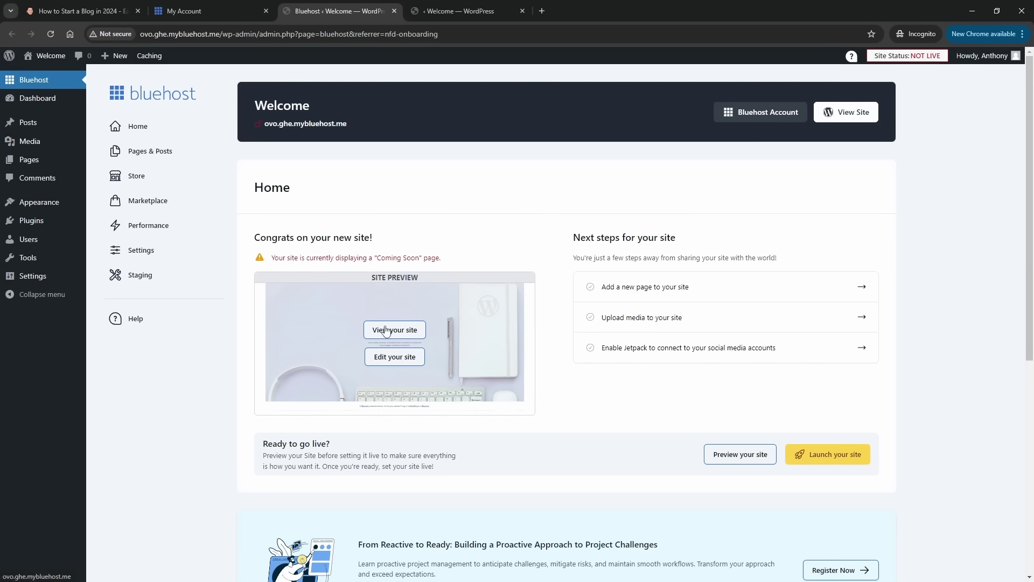
click(386, 331)
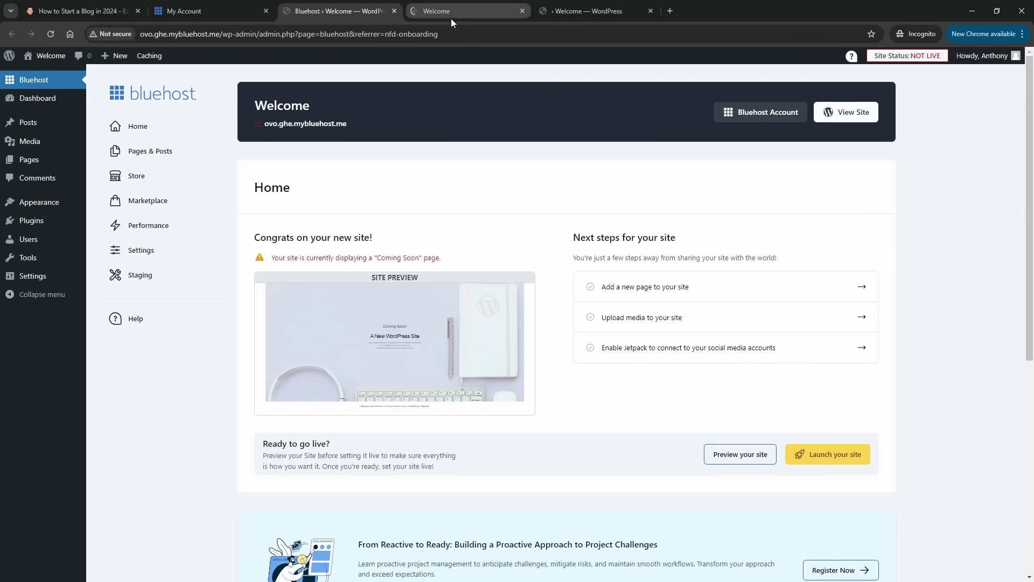
click(450, 15)
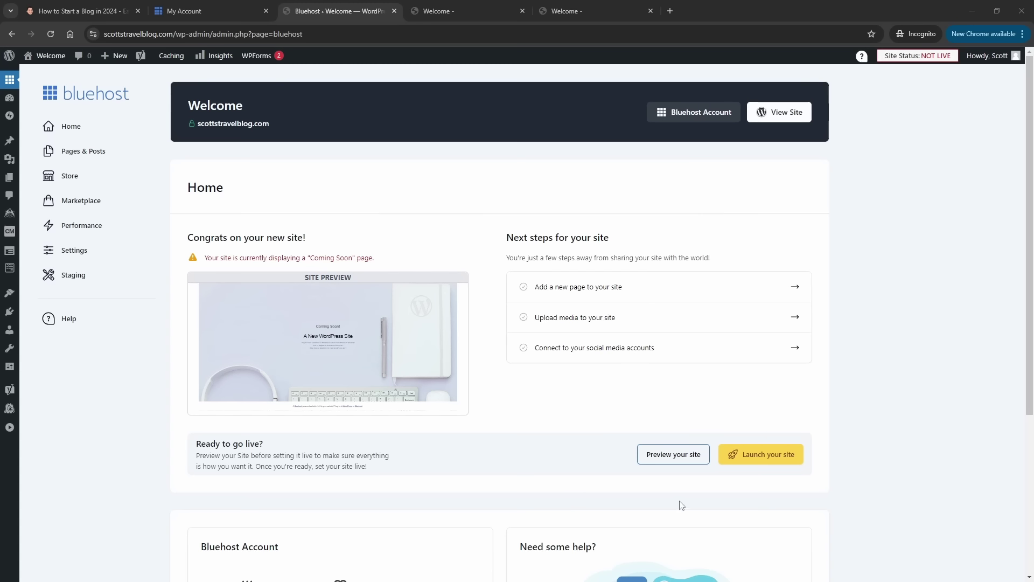
click(757, 457)
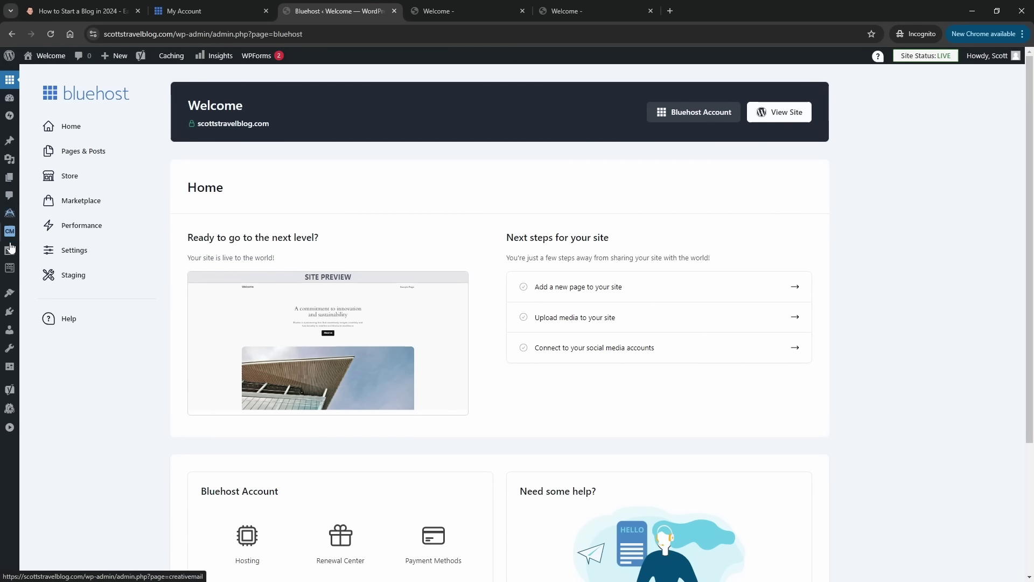
- Go to Settings > General in the admin sidebar
mouse_move(11, 269)
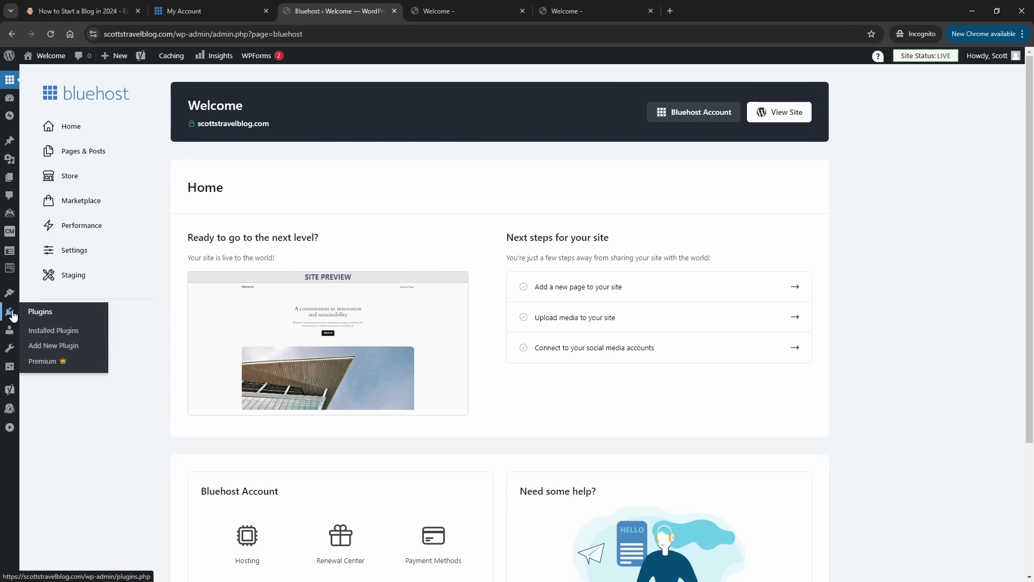
mouse_move(11, 336)
mouse_move(13, 359)
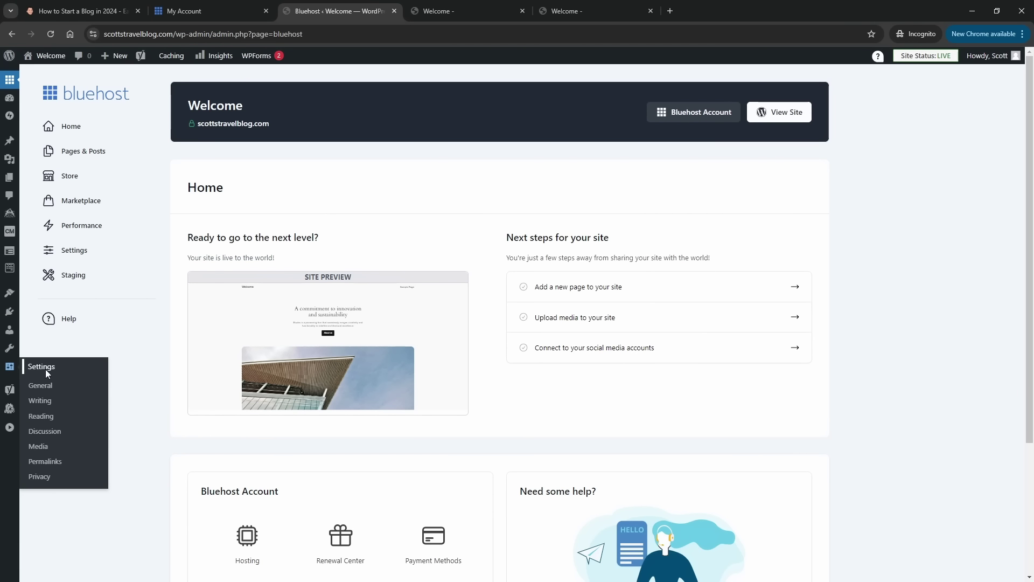
click(49, 387)
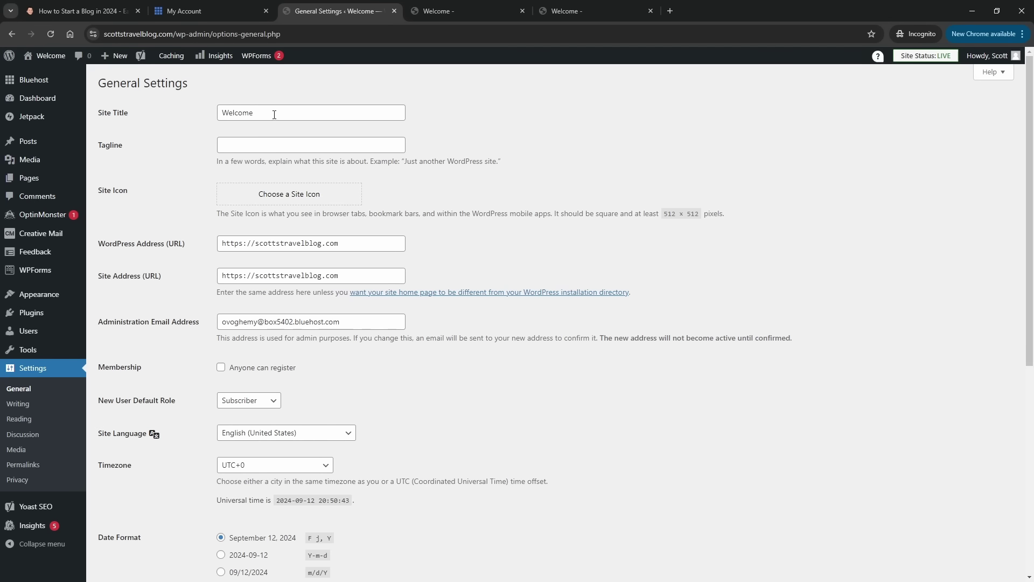
- Change the site title from Welcome to 'Scott's Travel Blog', leave the tagline empty, and save
drag(274, 115, 185, 112)
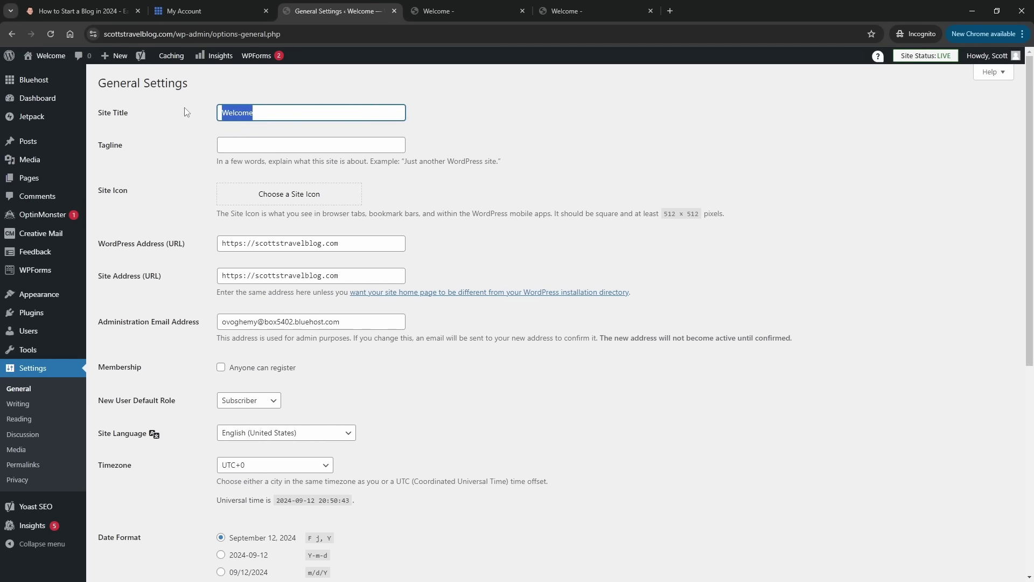
text(Scott)
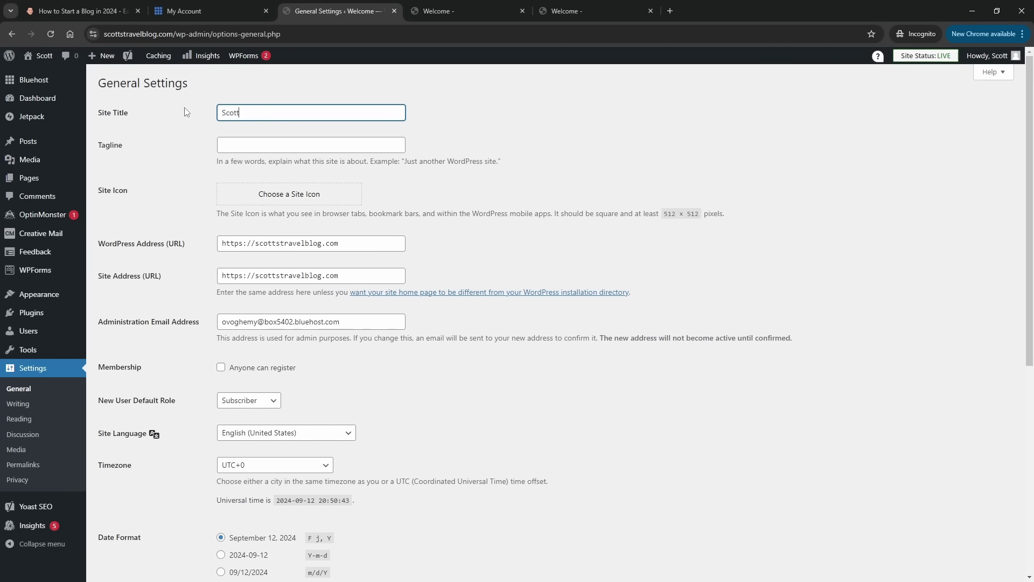
text('s Travel )
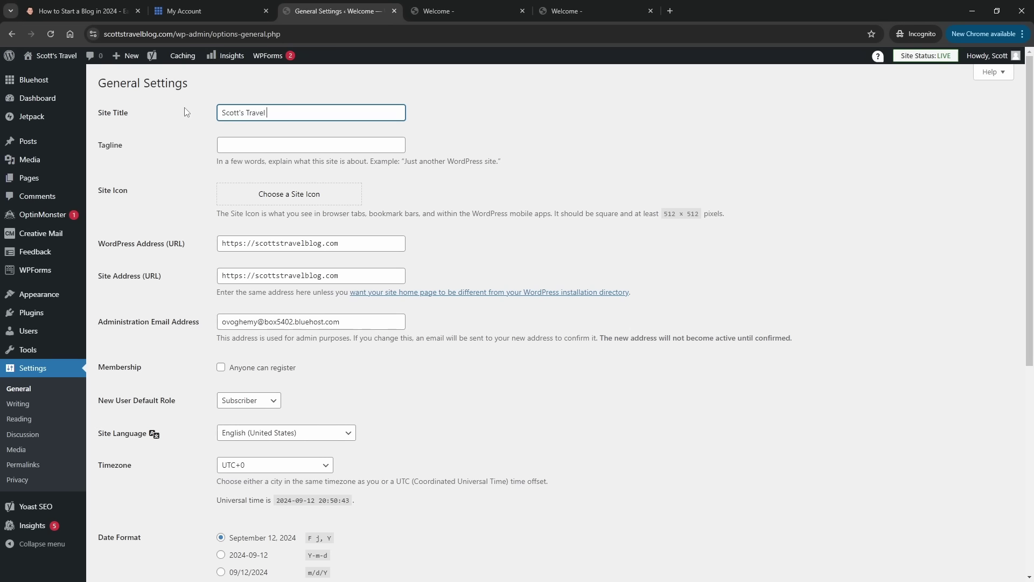
text(Blog)
key(Tab)
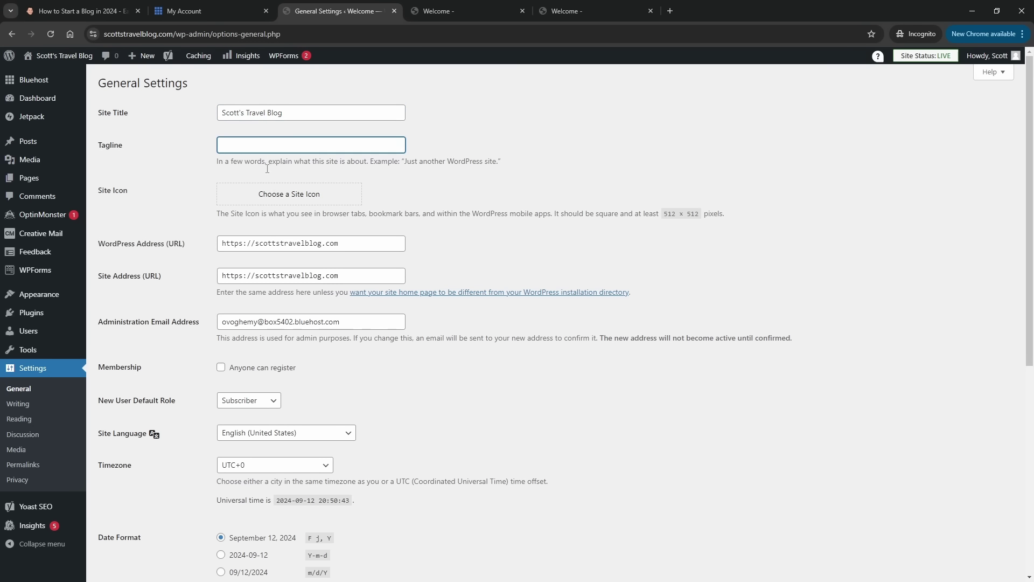
click(188, 180)
scroll(192, 193, down, 7)
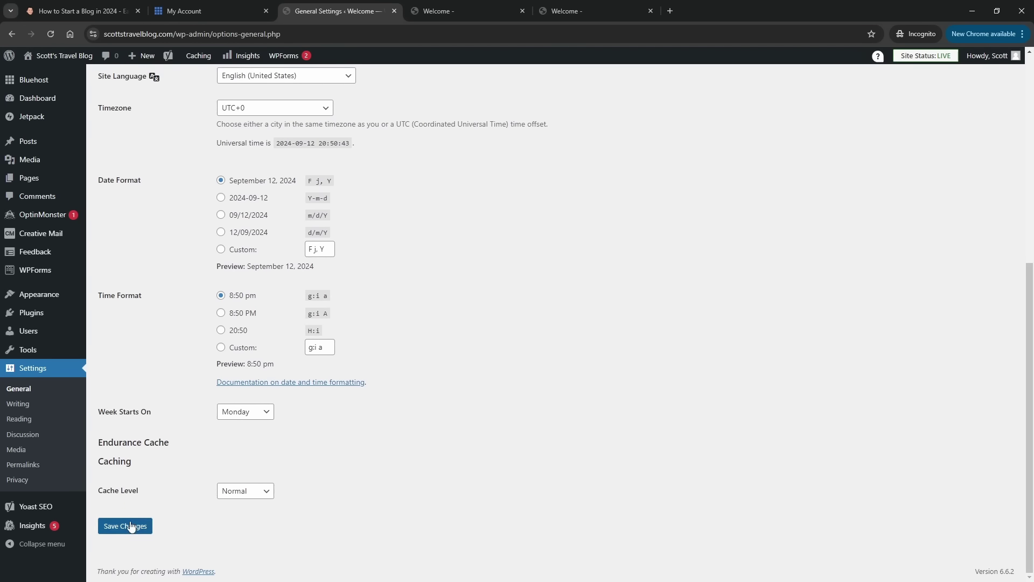
click(131, 526)
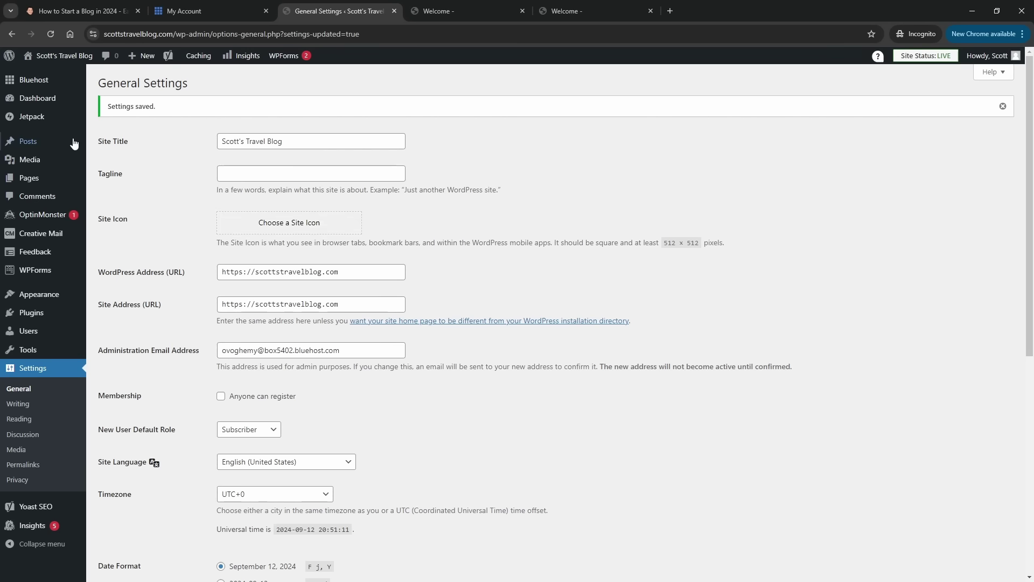
mouse_move(28, 147)
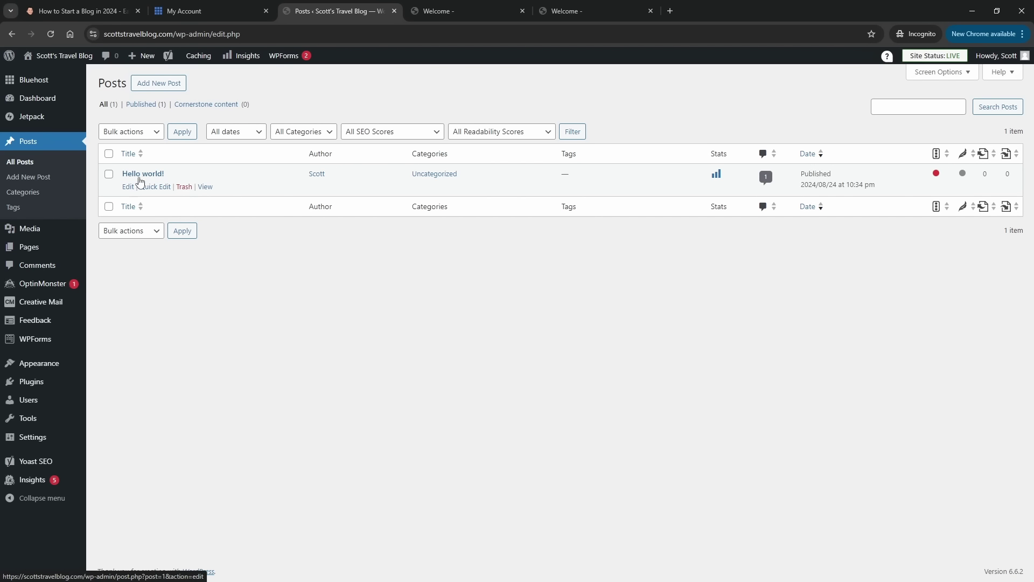
- Trash the Hello world! post and delete it permanently from the Trash
click(184, 187)
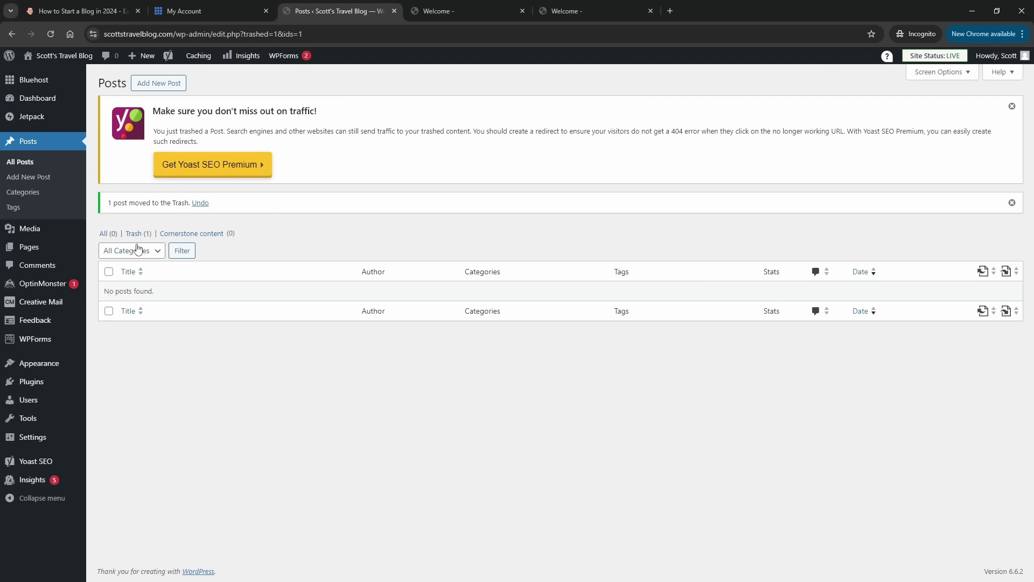
click(138, 235)
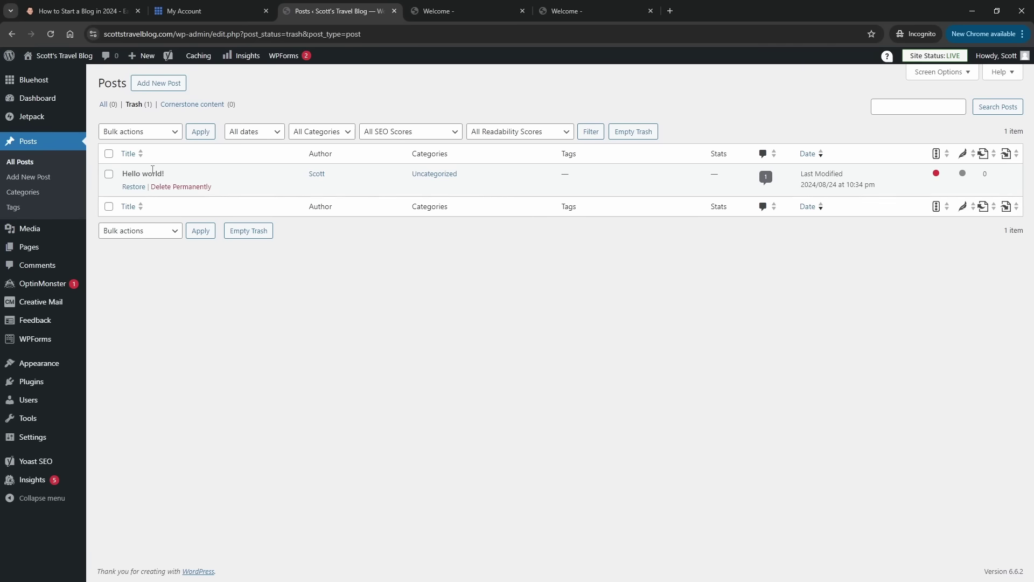
click(168, 188)
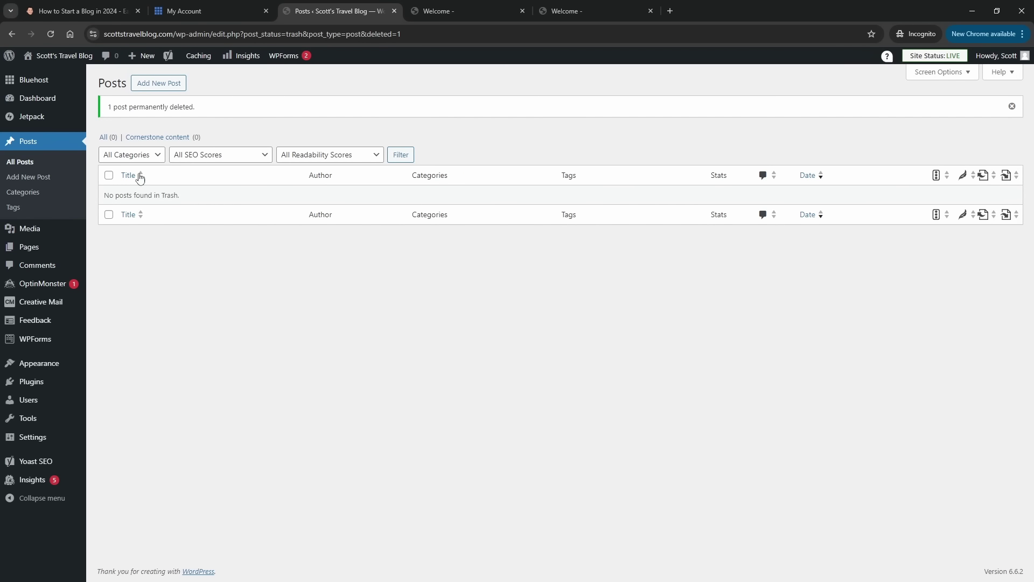
- Move both default pages, Privacy Policy and Sample Page, to the Trash with a bulk action
click(43, 247)
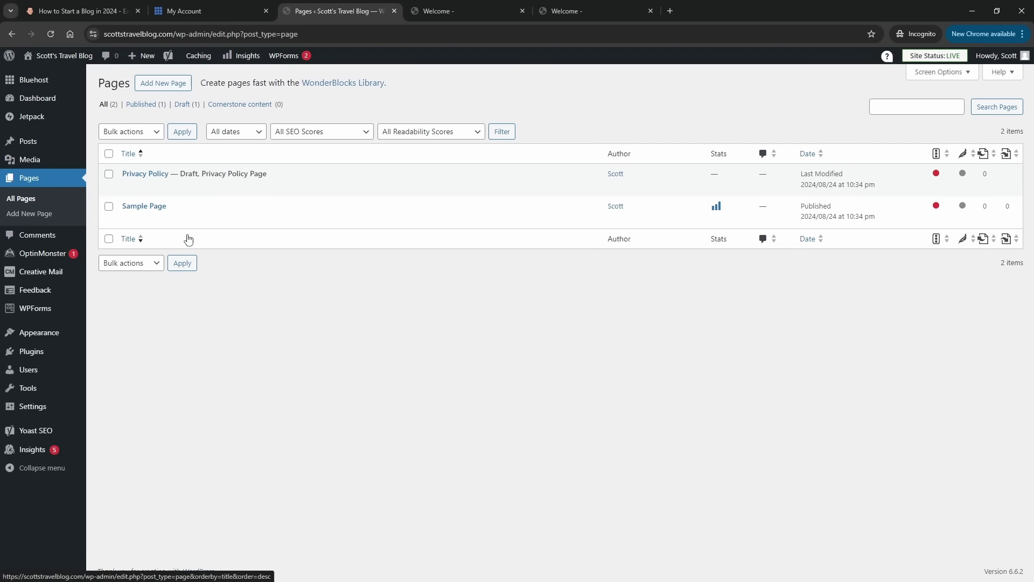
click(109, 154)
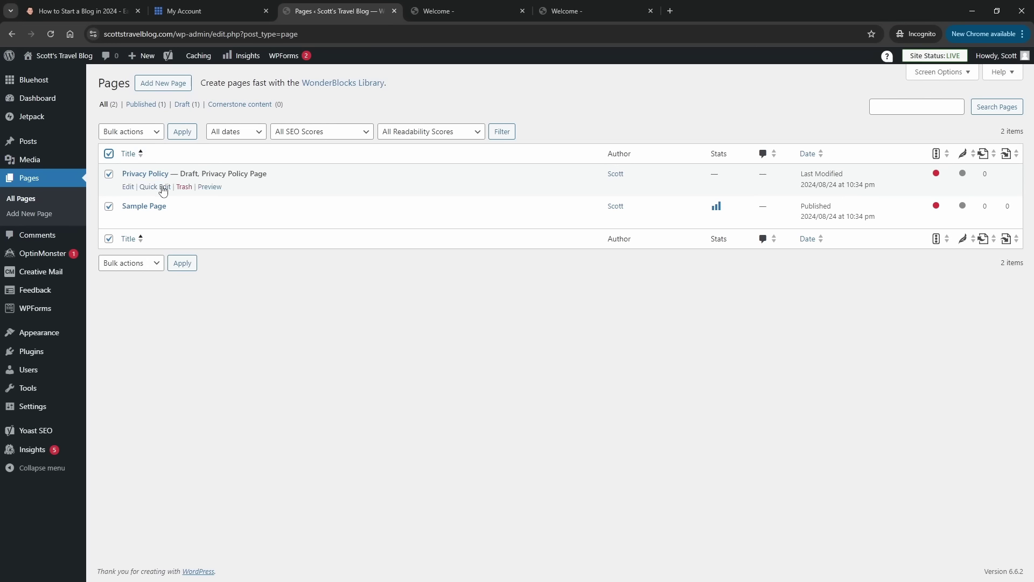
click(158, 135)
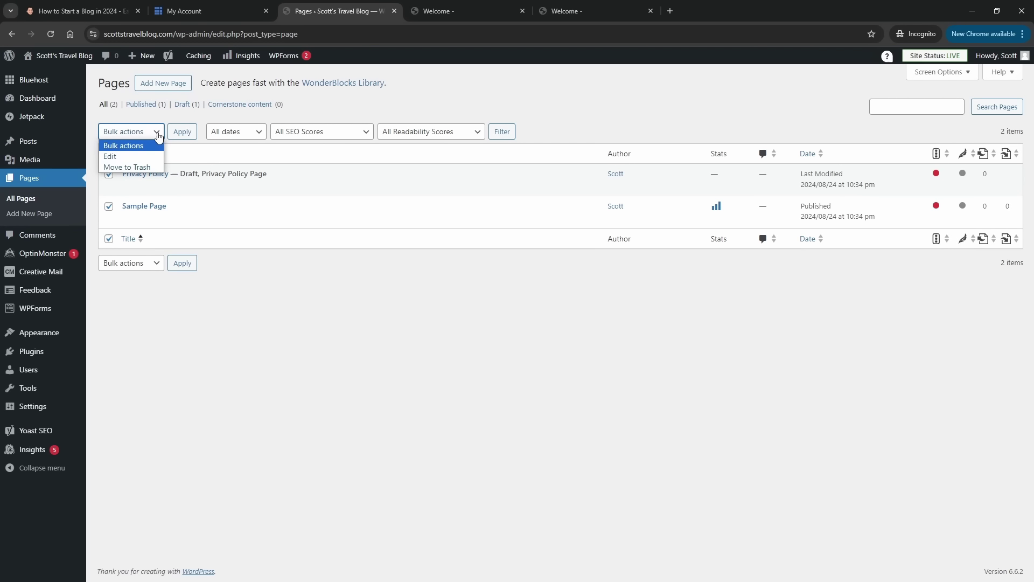
click(153, 167)
click(182, 132)
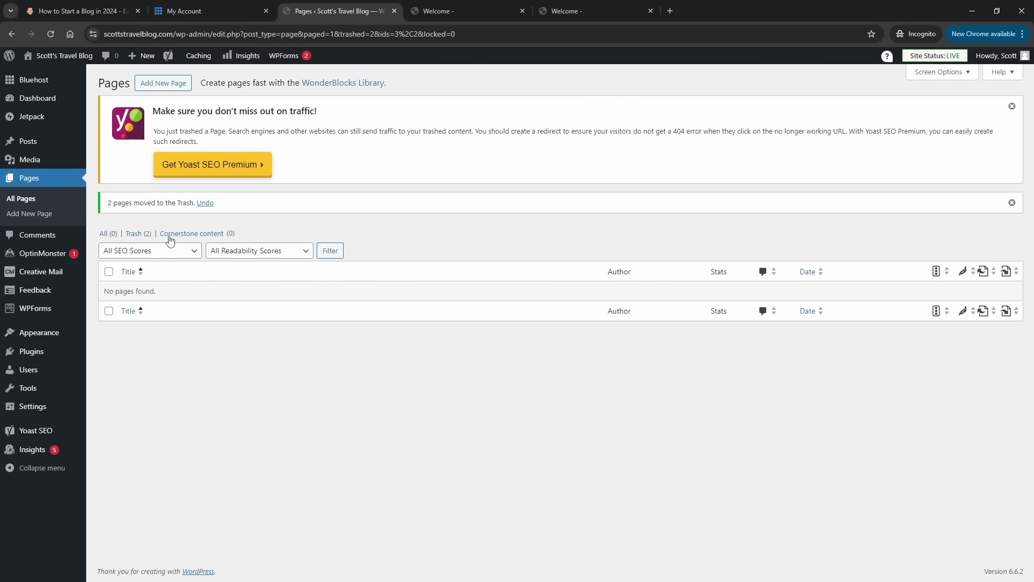
- Permanently delete both trashed pages with the Delete permanently bulk action
click(142, 236)
click(109, 154)
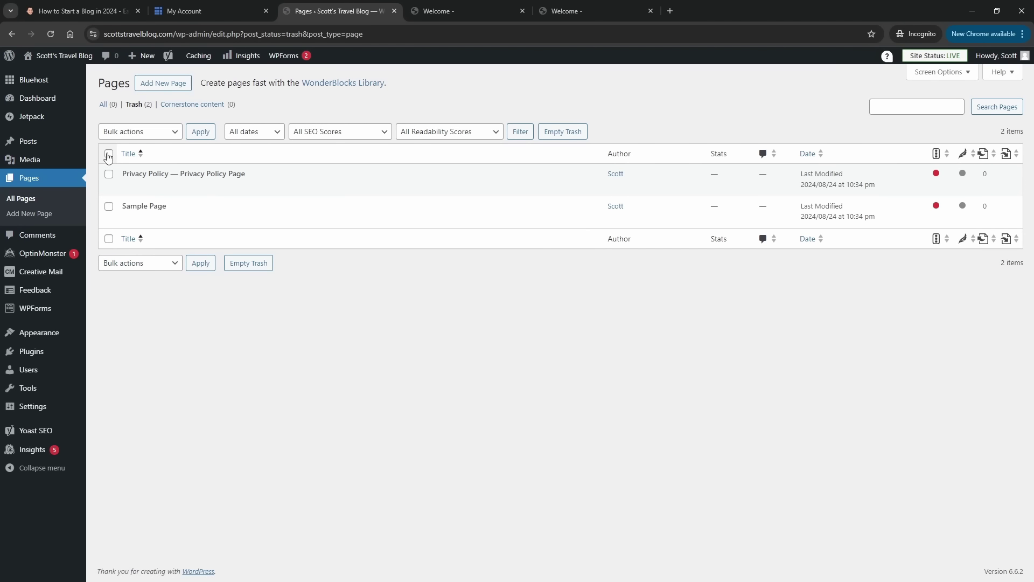
click(155, 135)
click(136, 167)
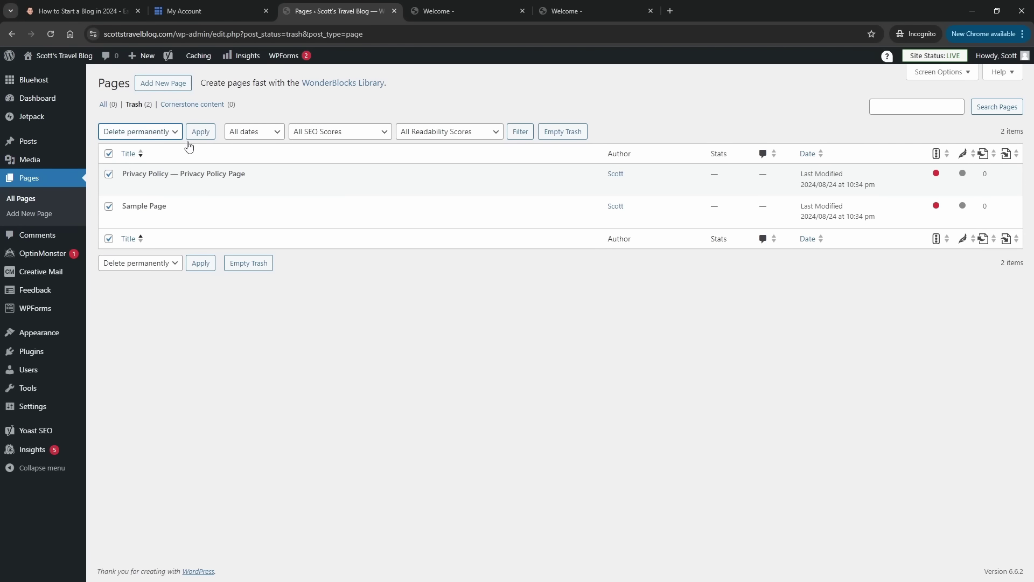
click(200, 133)
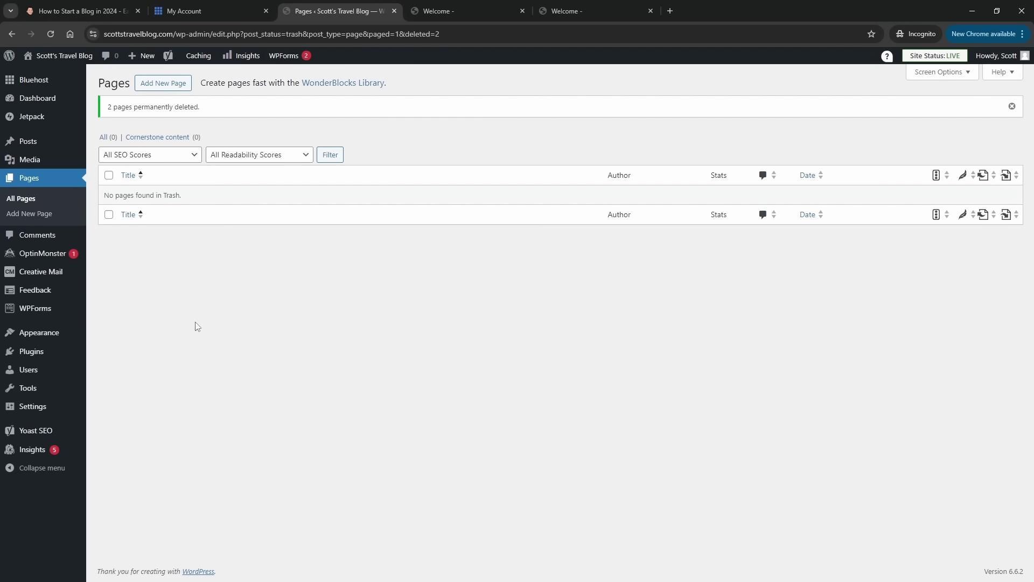
mouse_move(48, 335)
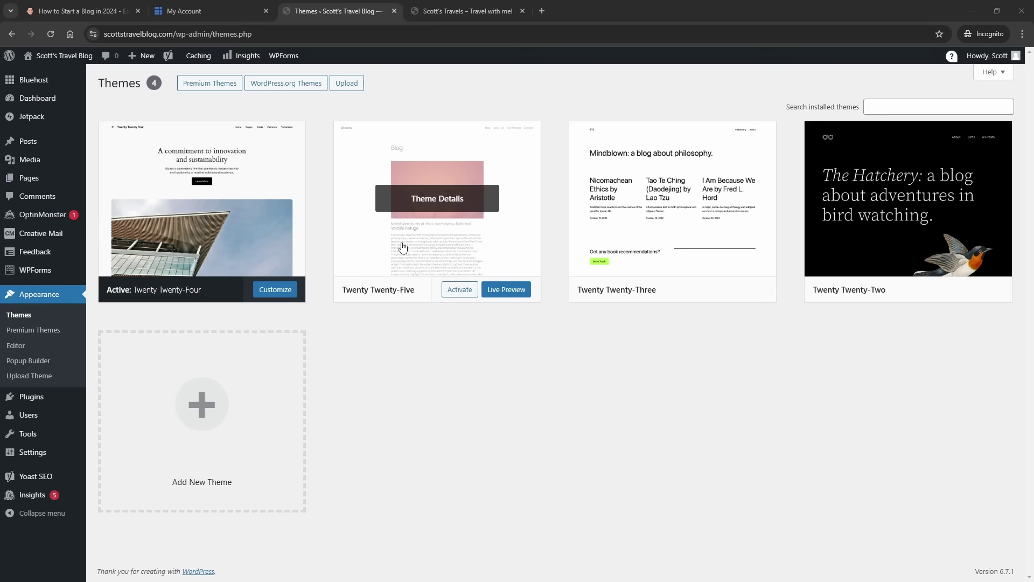
- Activate Twenty Twenty-Five, then search 'hue' and install and activate the Hueman theme
click(452, 291)
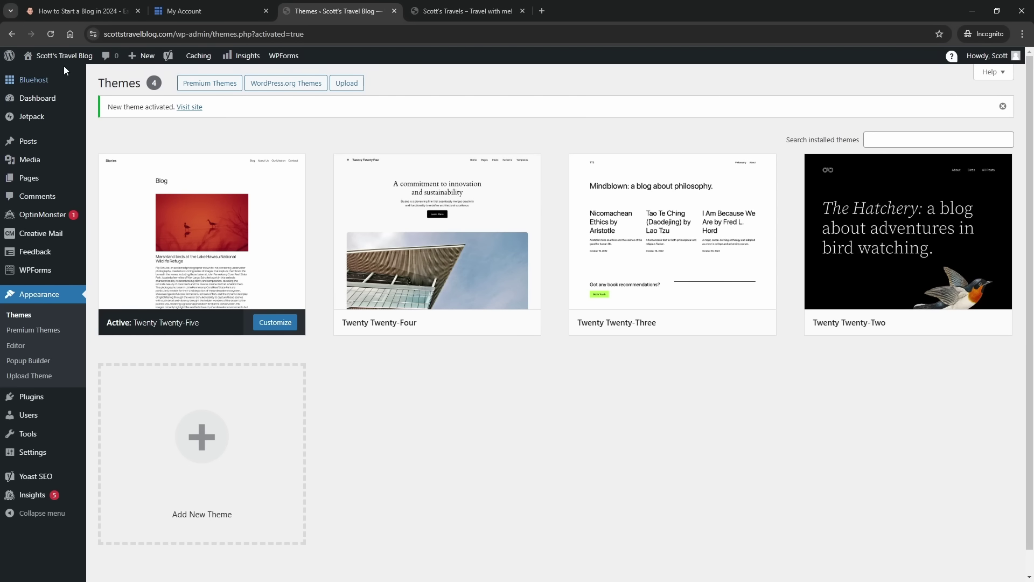
mouse_move(57, 65)
click(209, 467)
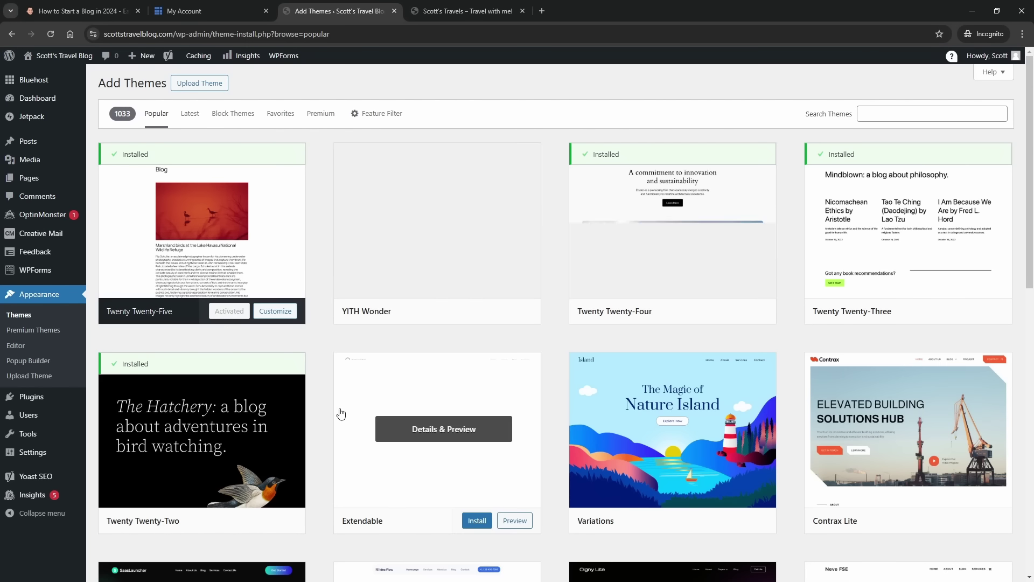
click(867, 112)
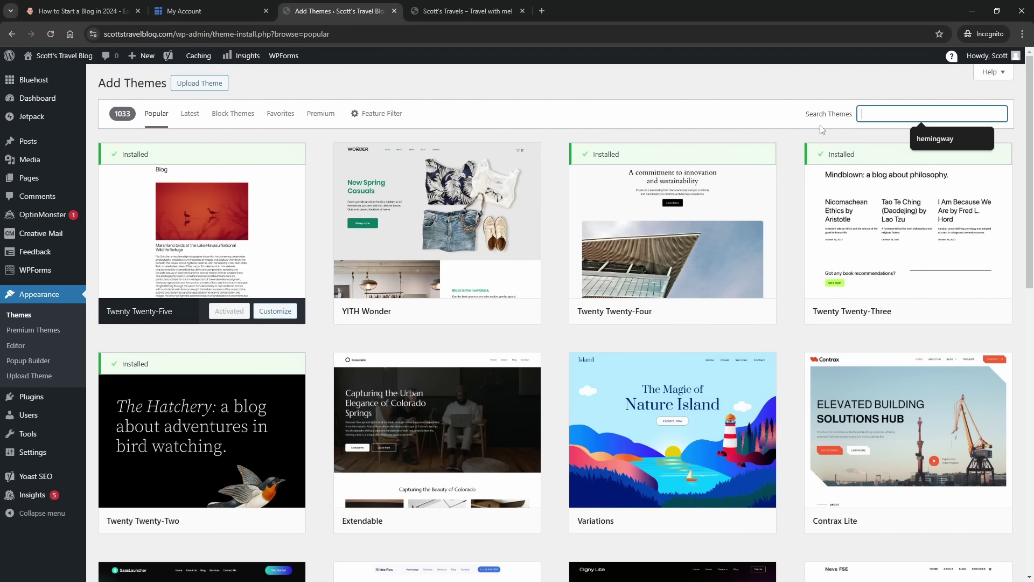
text(hueman)
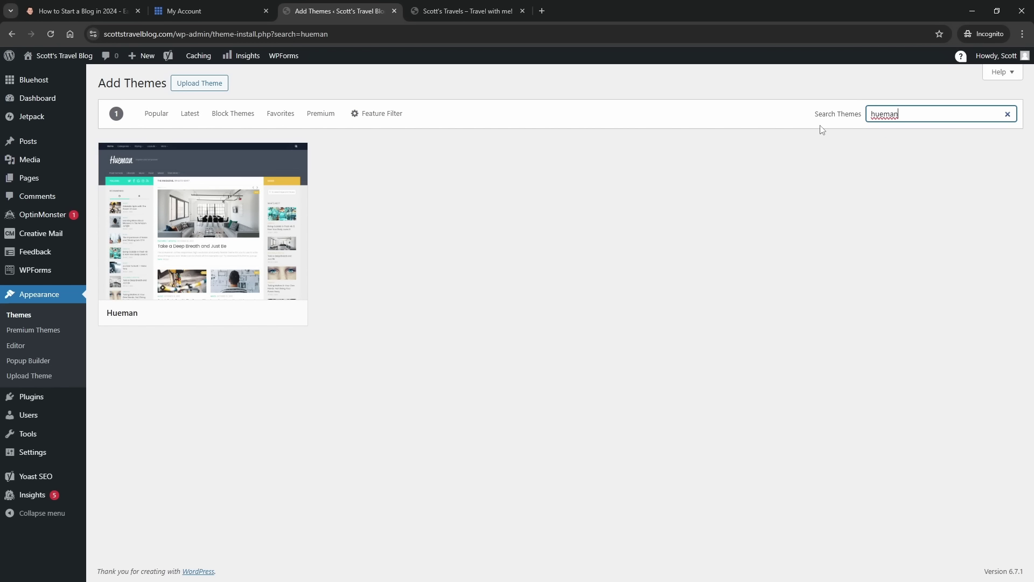
mouse_move(233, 247)
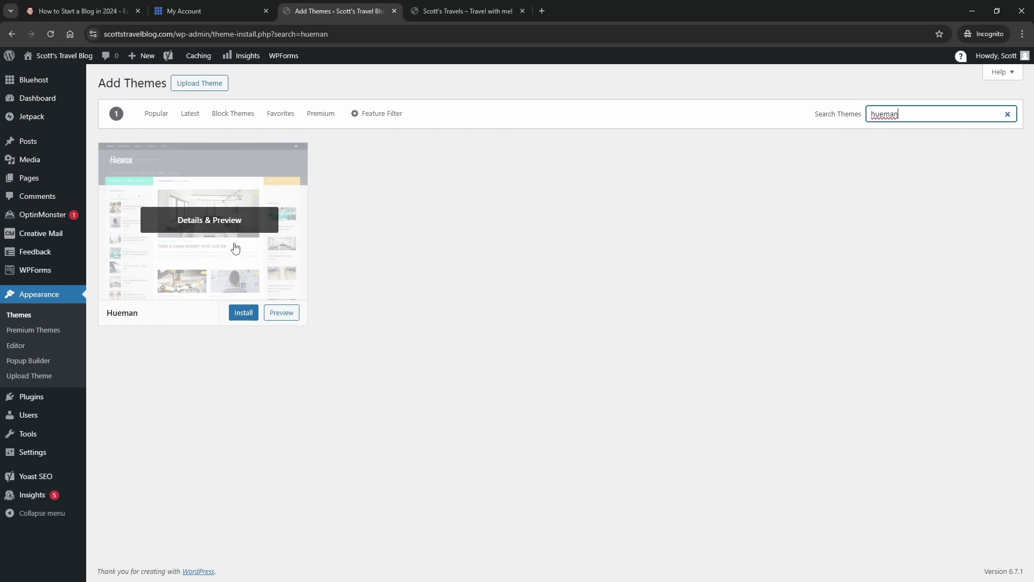
click(243, 313)
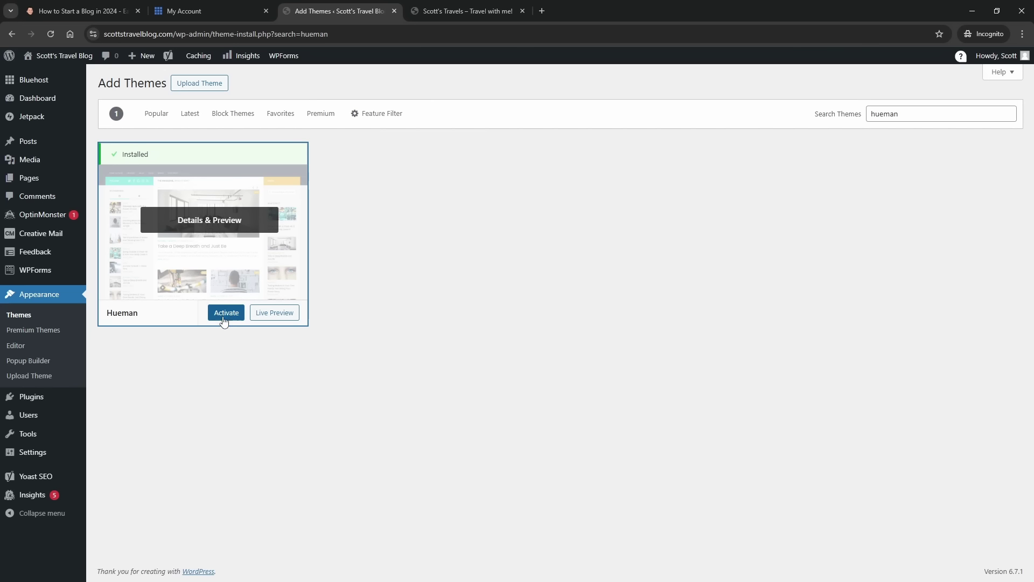
click(224, 317)
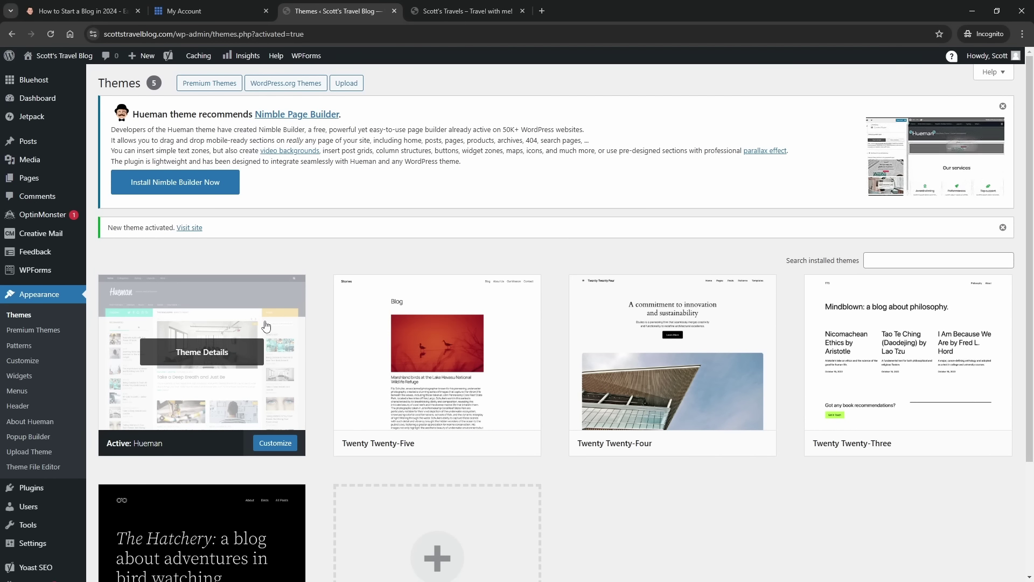
- Return to Add New Theme to browse the popular themes catalogue
scroll(224, 317, down, 3)
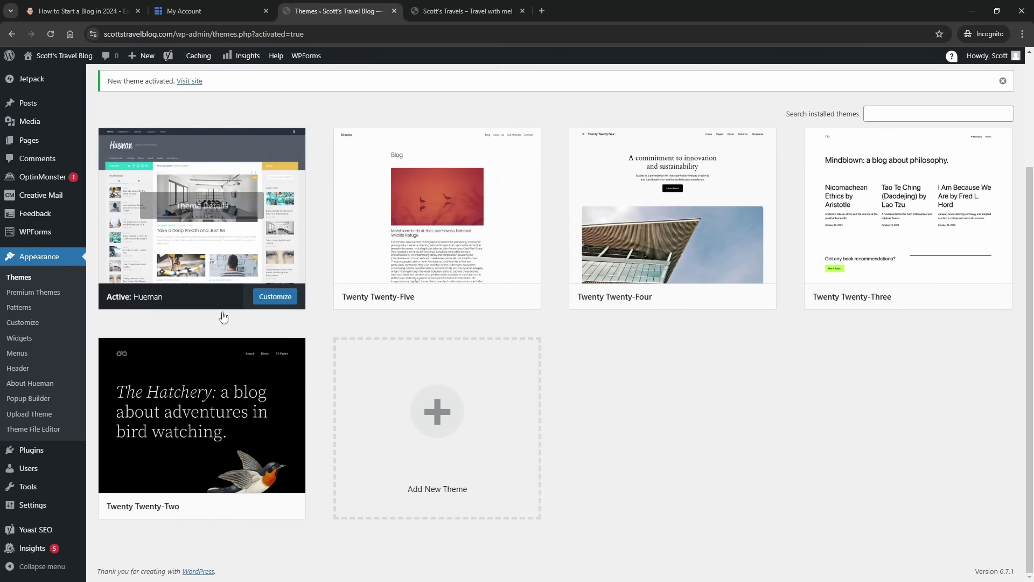
click(435, 430)
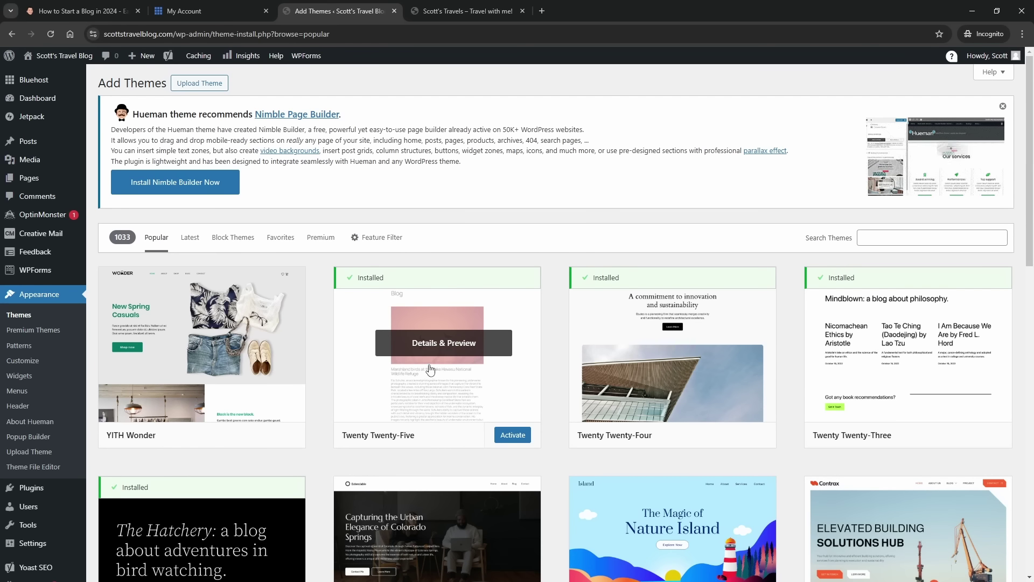
scroll(391, 357, down, 3)
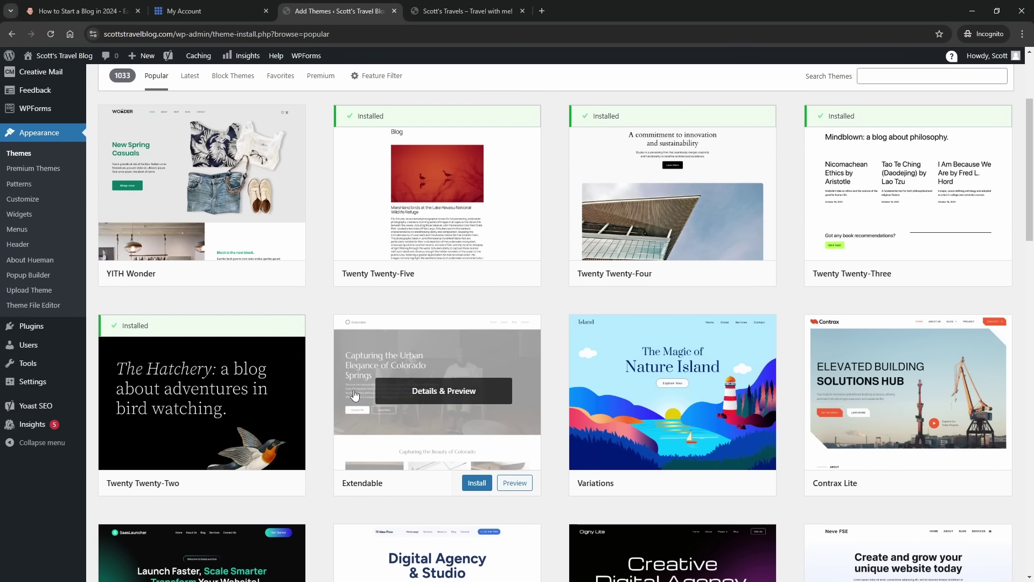
- Show the Feature Filter panel with its Subject, Features and Layout options on Add Themes
scroll(375, 290, down, 3)
scroll(254, 361, down, 3)
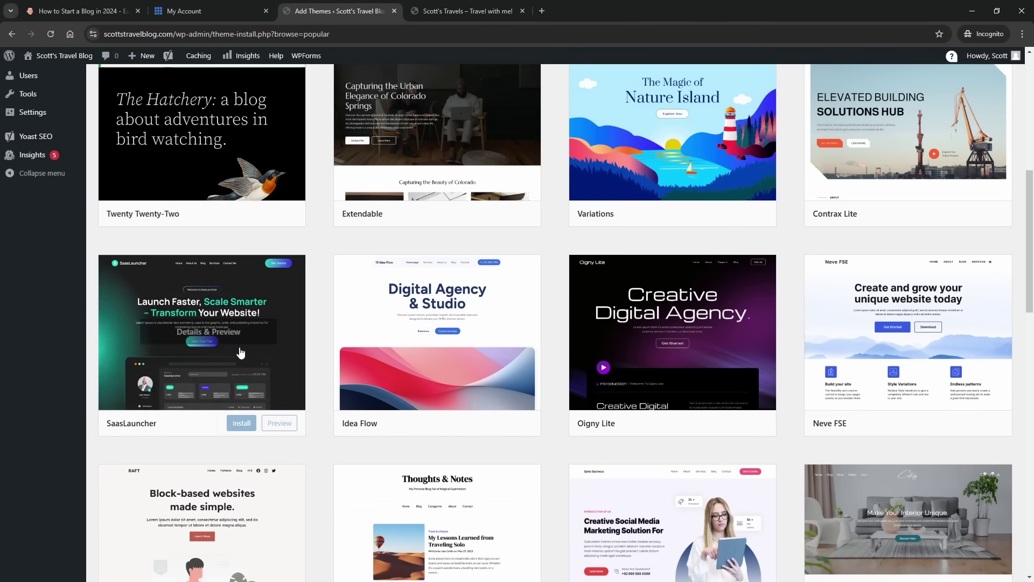
scroll(254, 361, down, 3)
scroll(255, 364, up, 6)
scroll(255, 365, up, 5)
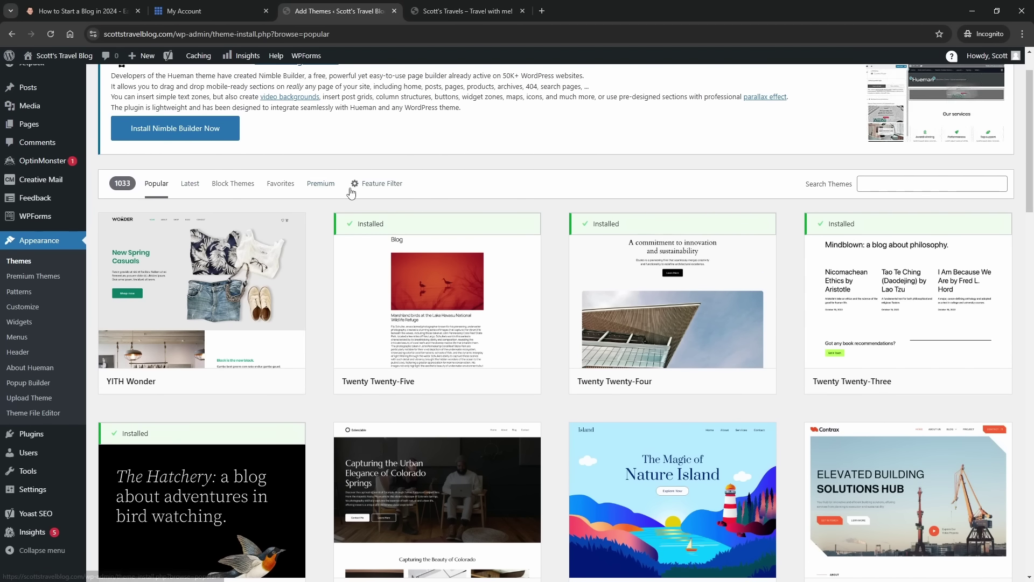
click(377, 184)
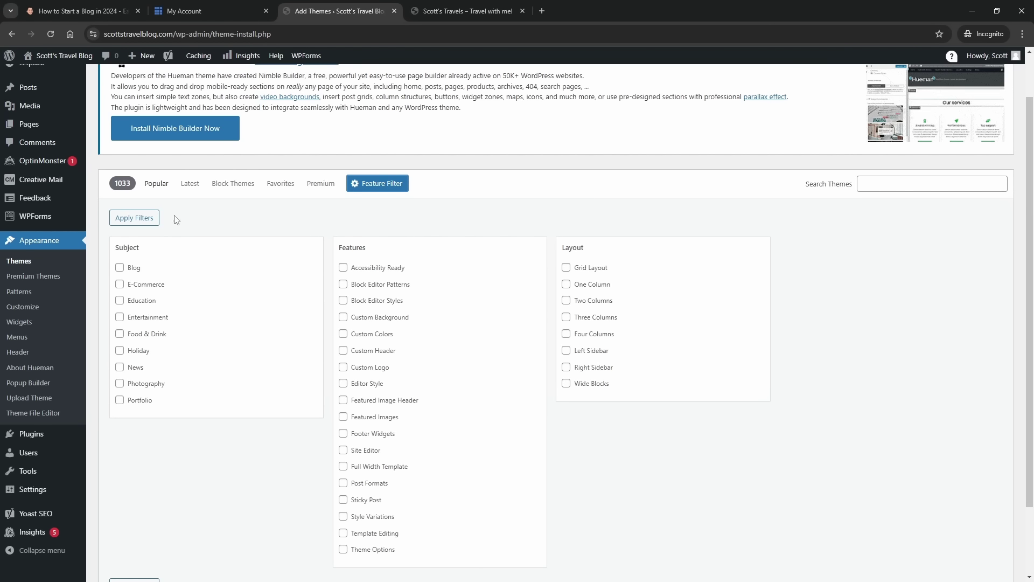
- Filter themes by the Blog subject and browse the 200 results, like Palawan and Legal Justice
click(120, 267)
click(141, 218)
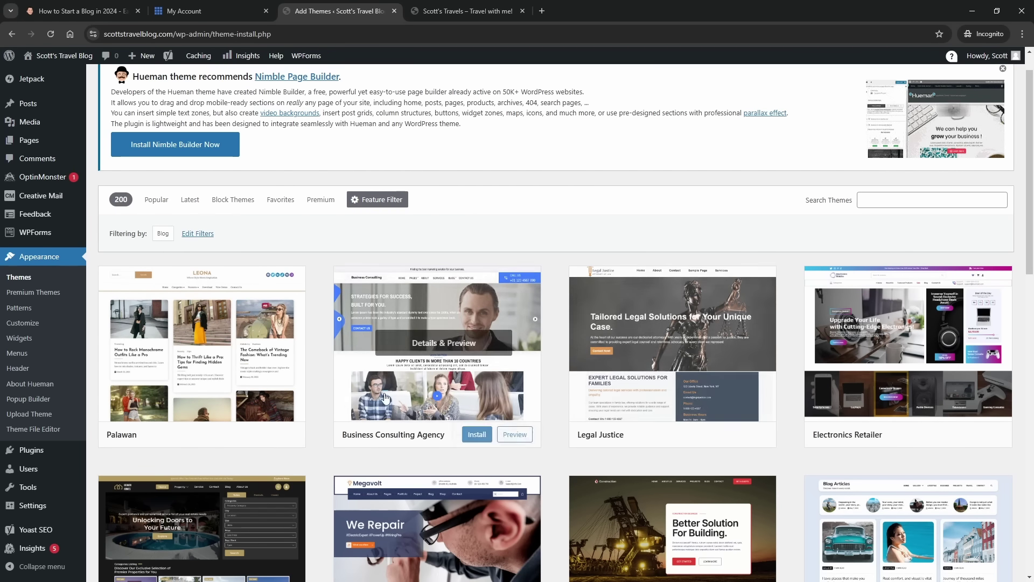
mouse_move(245, 372)
scroll(245, 372, down, 4)
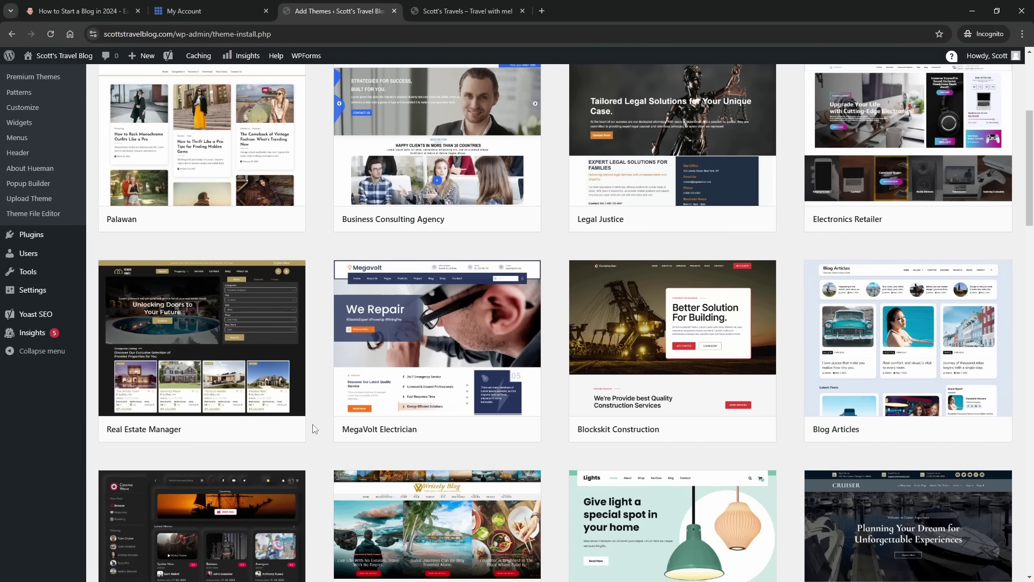
scroll(224, 161, up, 2)
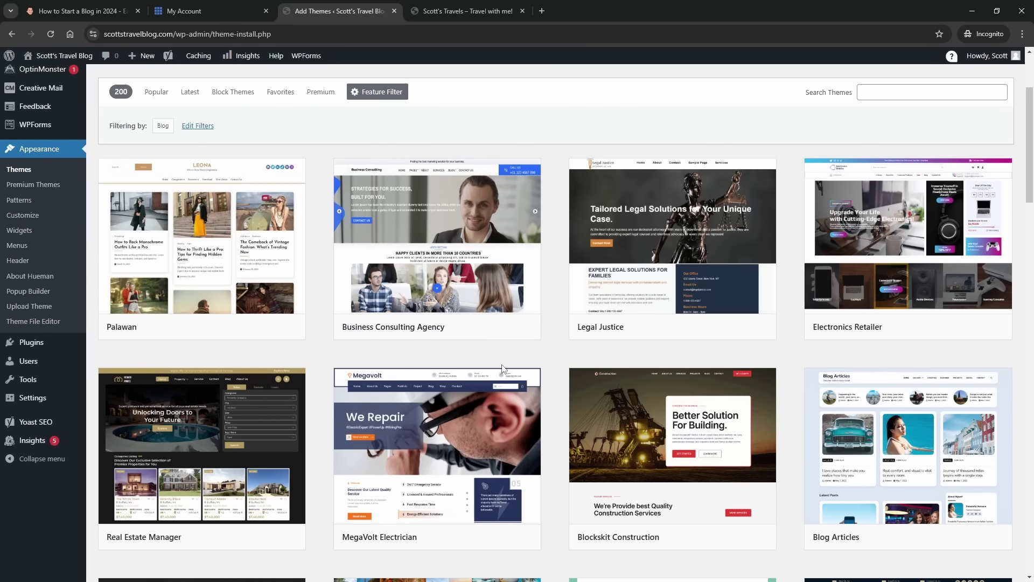
scroll(503, 369, down, 3)
scroll(377, 388, down, 3)
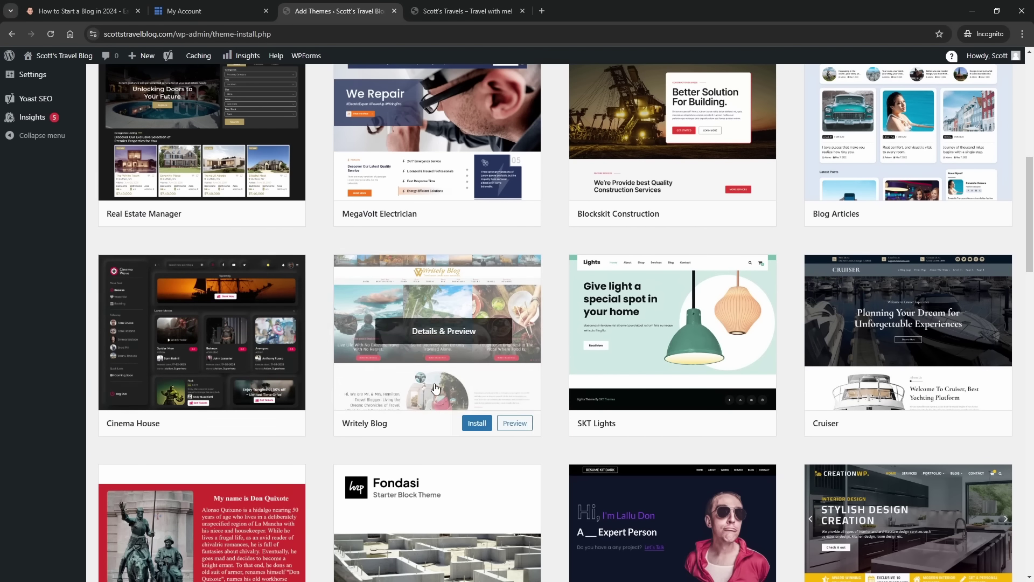
scroll(437, 397, down, 3)
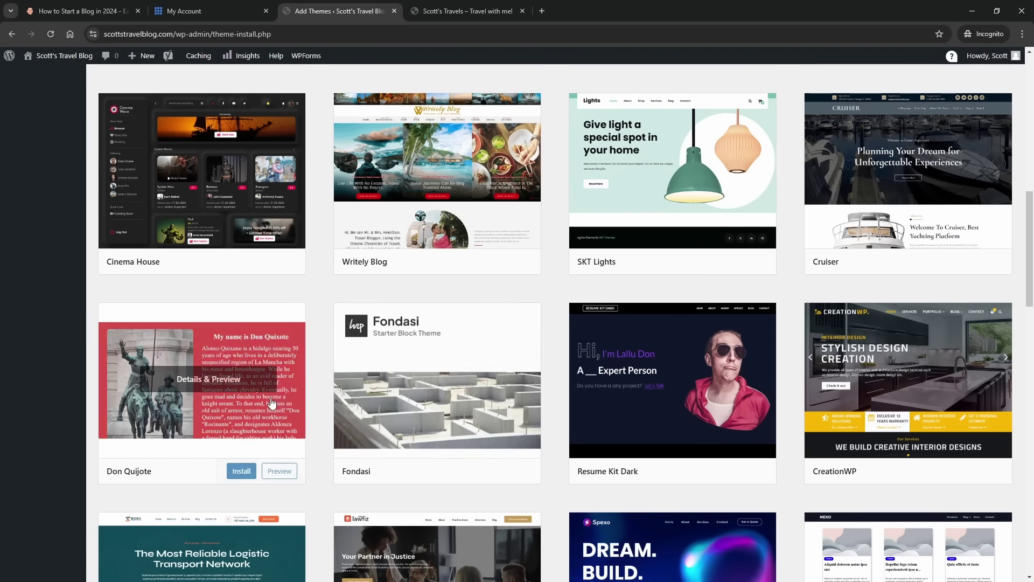
scroll(258, 411, down, 3)
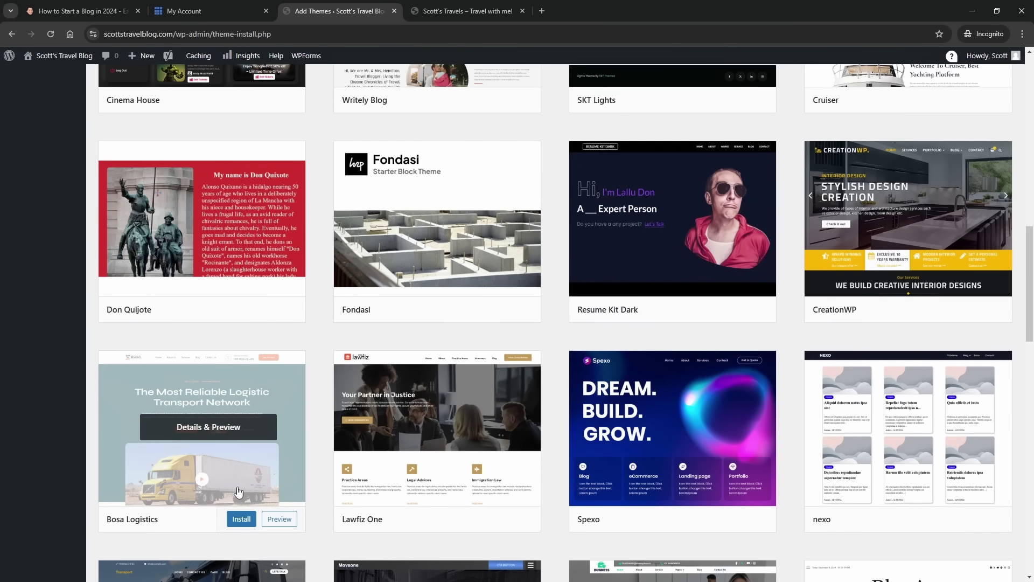
scroll(428, 447, down, 1)
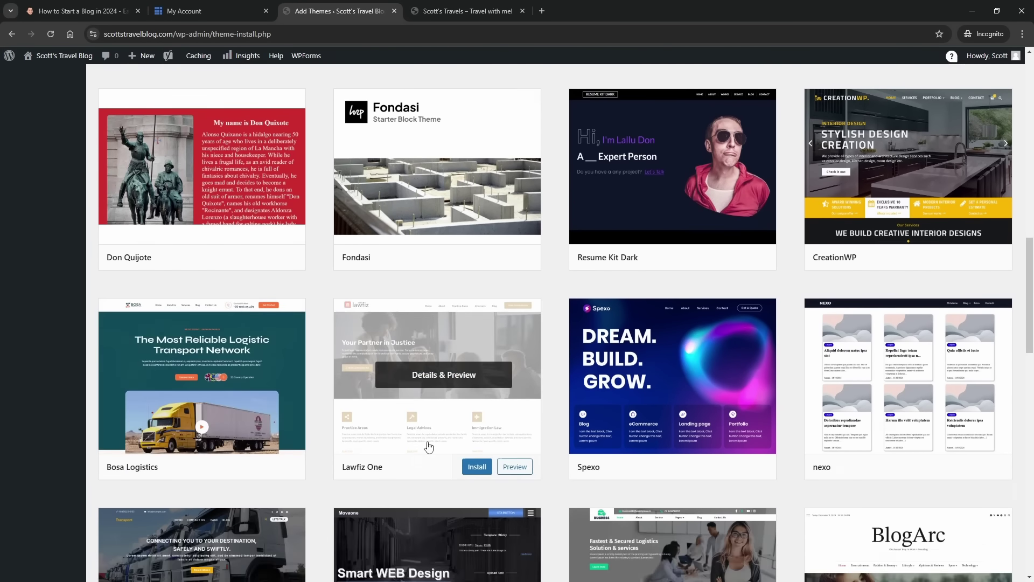
scroll(429, 446, down, 2)
scroll(318, 481, up, 15)
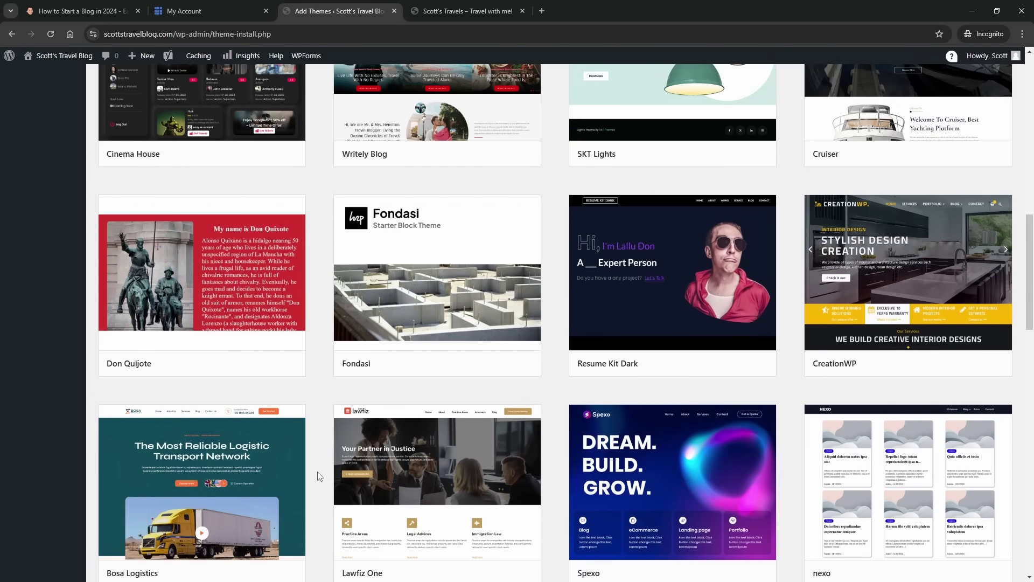
scroll(316, 463, up, 2)
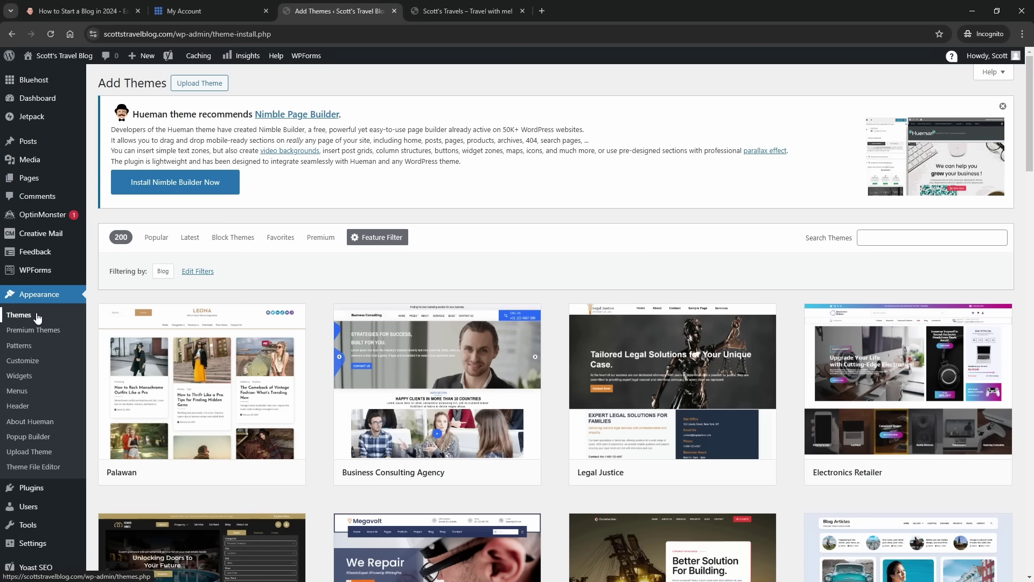
- Open Appearance > Customize to load the Hueman Customizer with its Web Page Design section
click(28, 365)
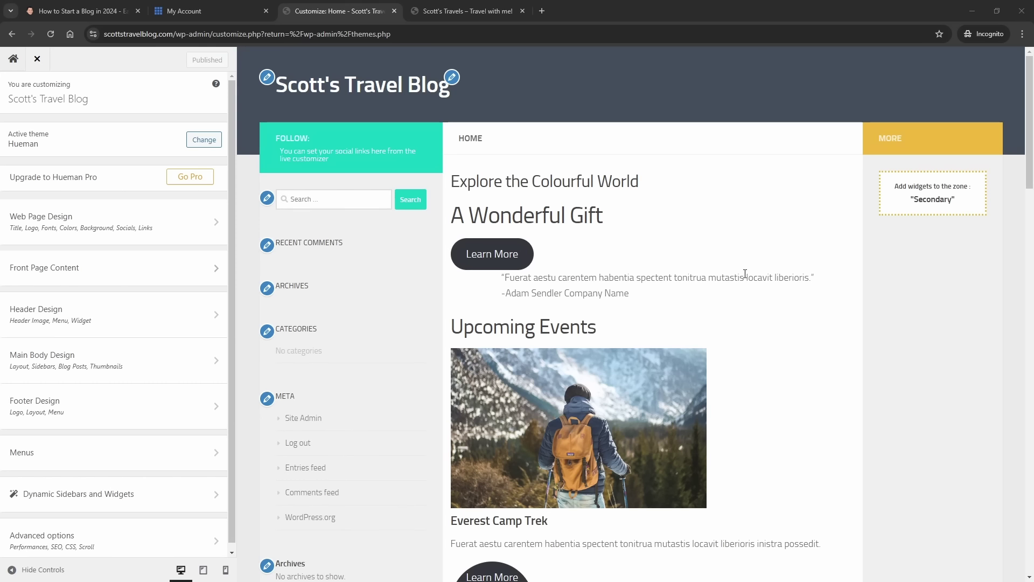
scroll(596, 340, down, 3)
scroll(598, 344, up, 3)
- Start a new social link under Web Page Design > Social links using the Twitter icon
click(99, 231)
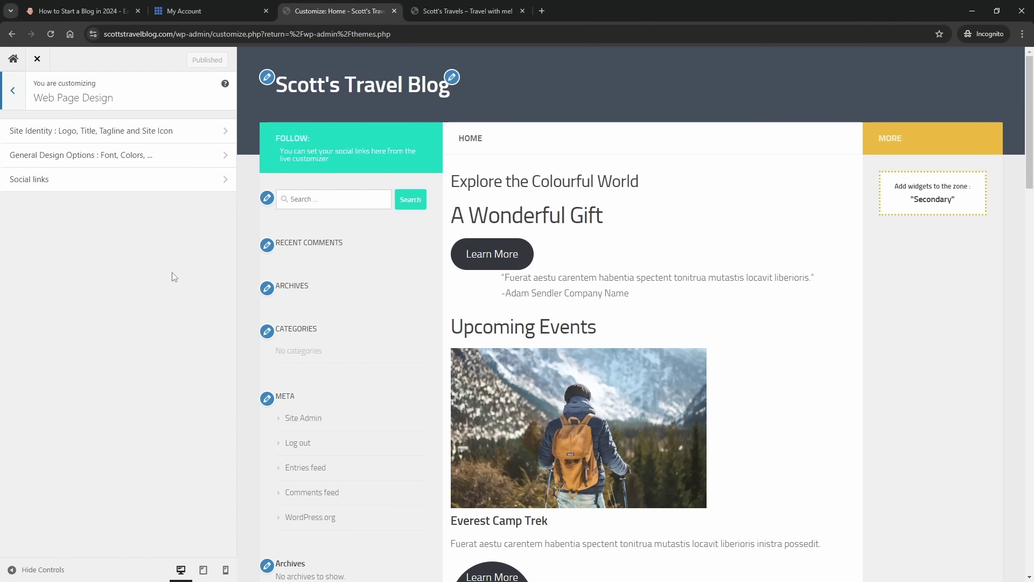
click(46, 186)
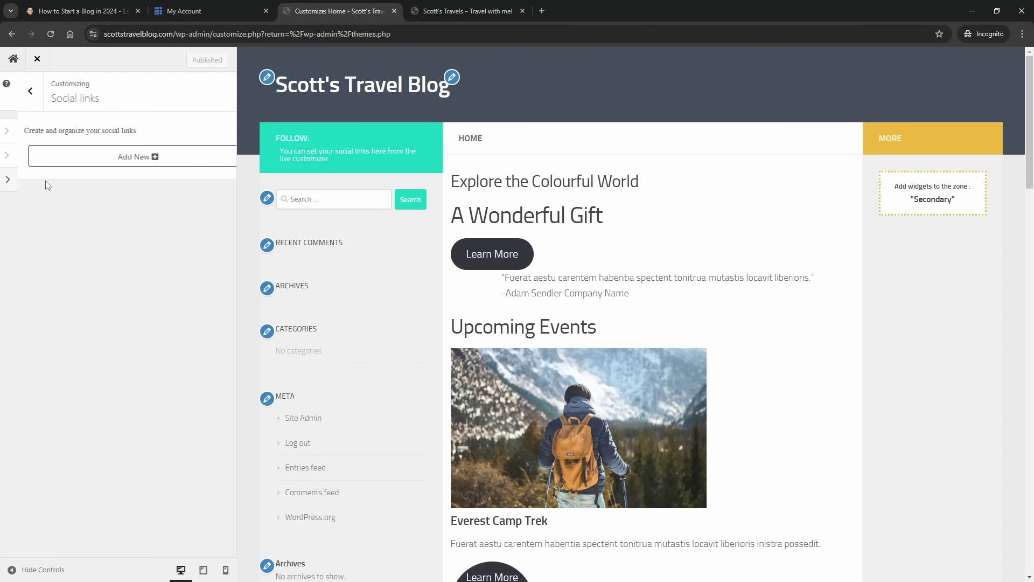
click(85, 159)
click(107, 184)
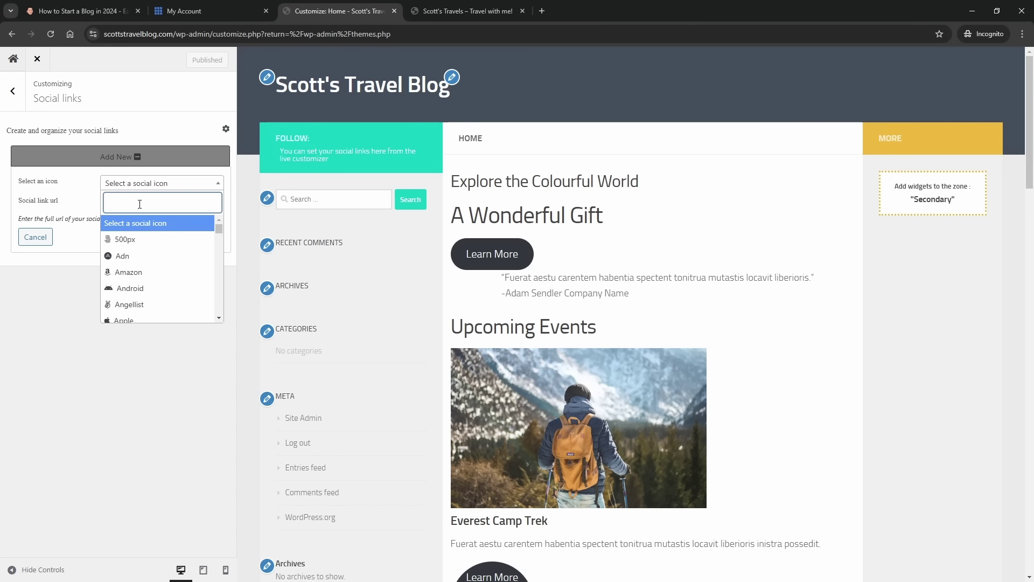
scroll(154, 275, down, 4)
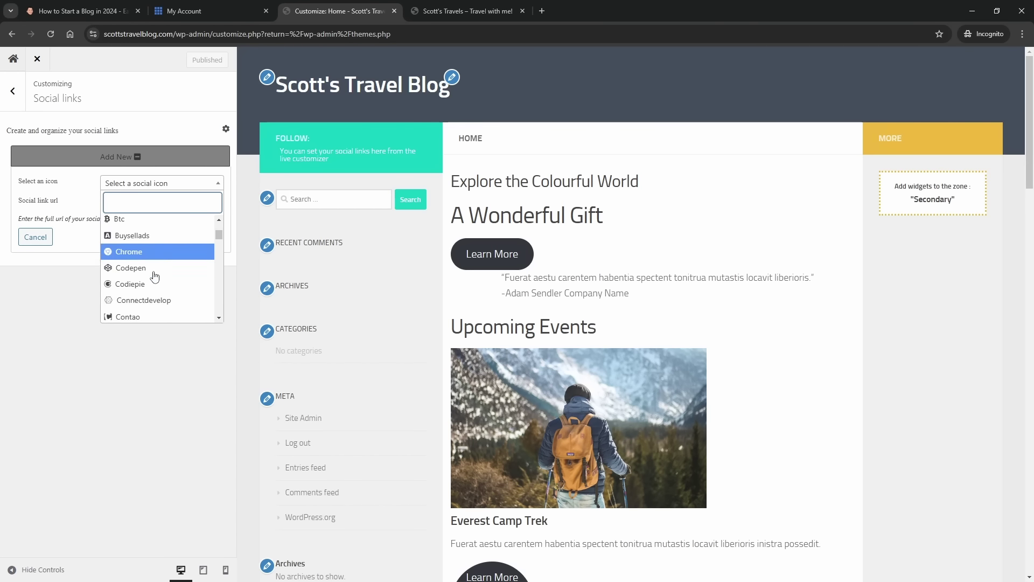
scroll(155, 276, down, 15)
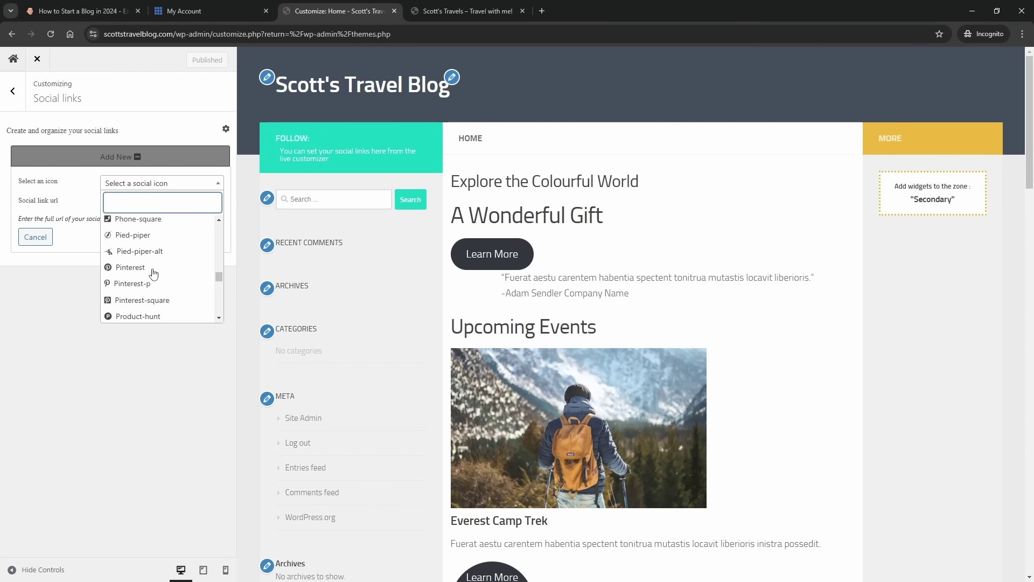
scroll(153, 274, down, 10)
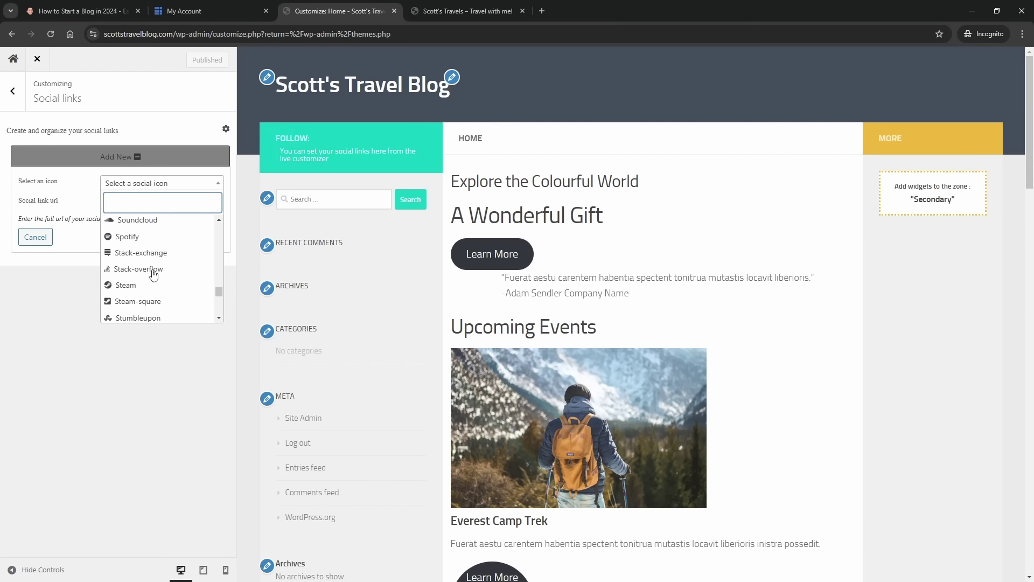
scroll(154, 274, down, 5)
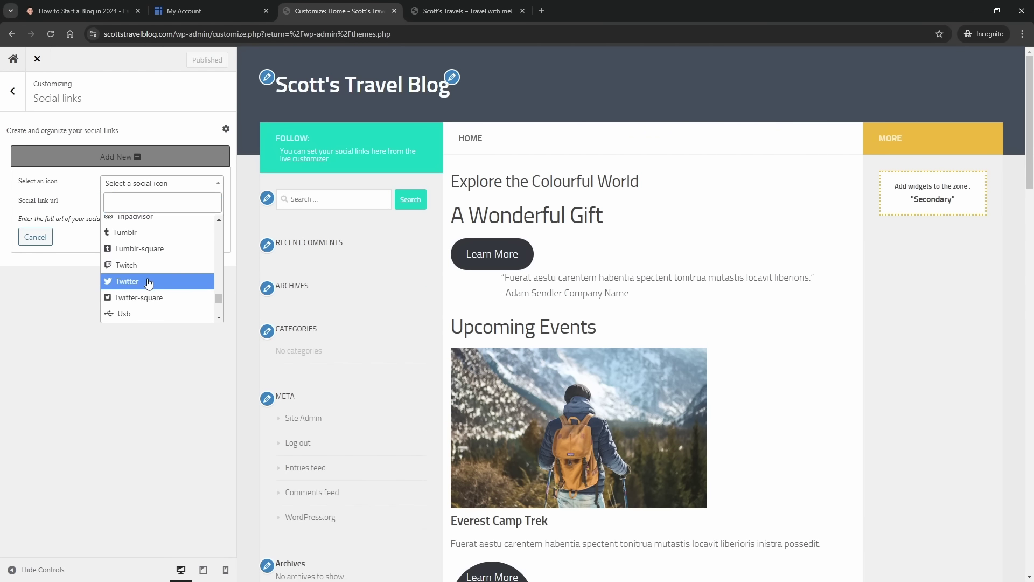
click(149, 281)
- Enter the blog's X profile URL, add the Twitter link, and return to Web Page Design
click(136, 202)
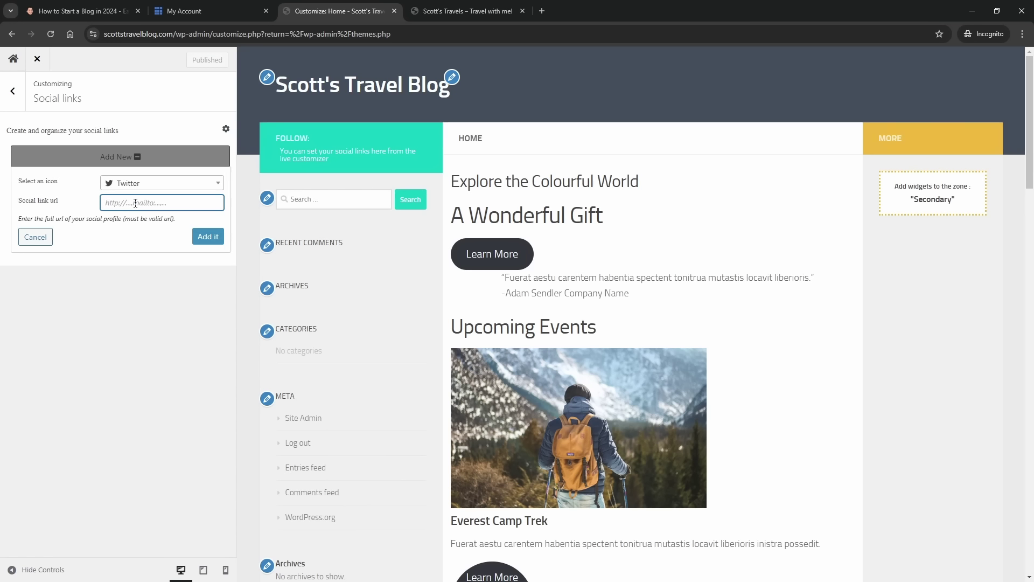
text(https://www.x.com/blogch)
text(ow)
click(209, 236)
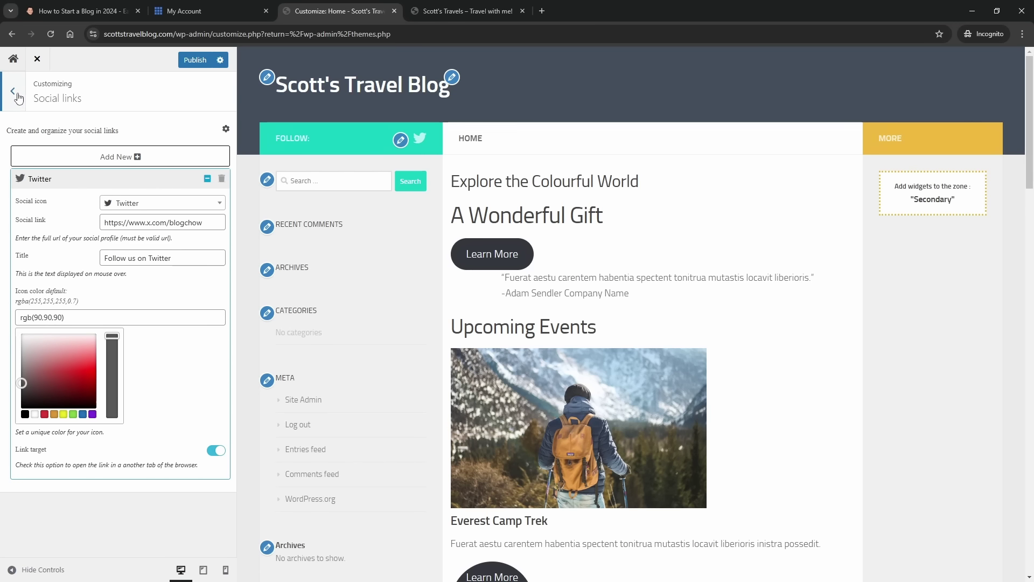
click(13, 93)
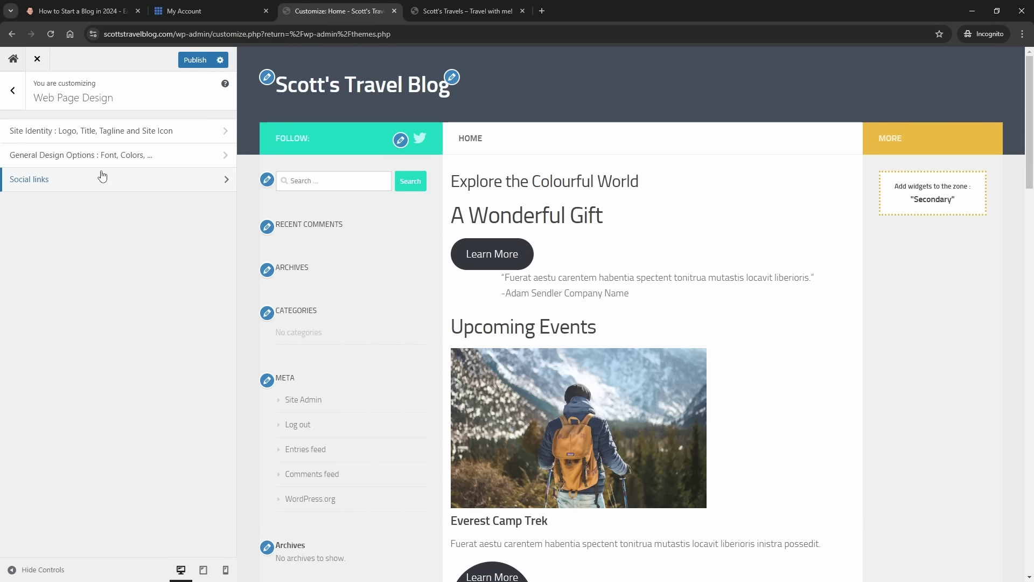
click(92, 137)
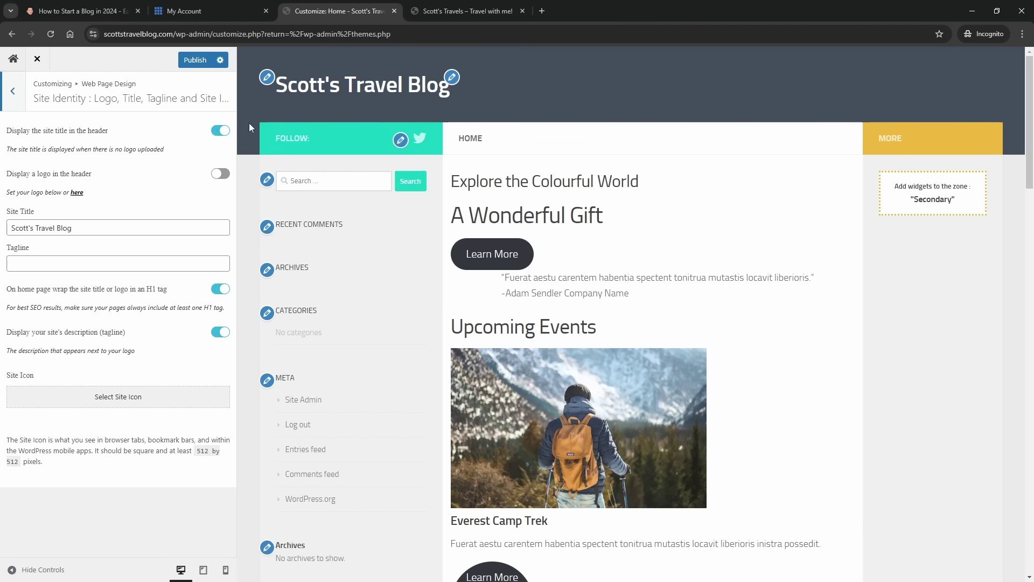
click(220, 132)
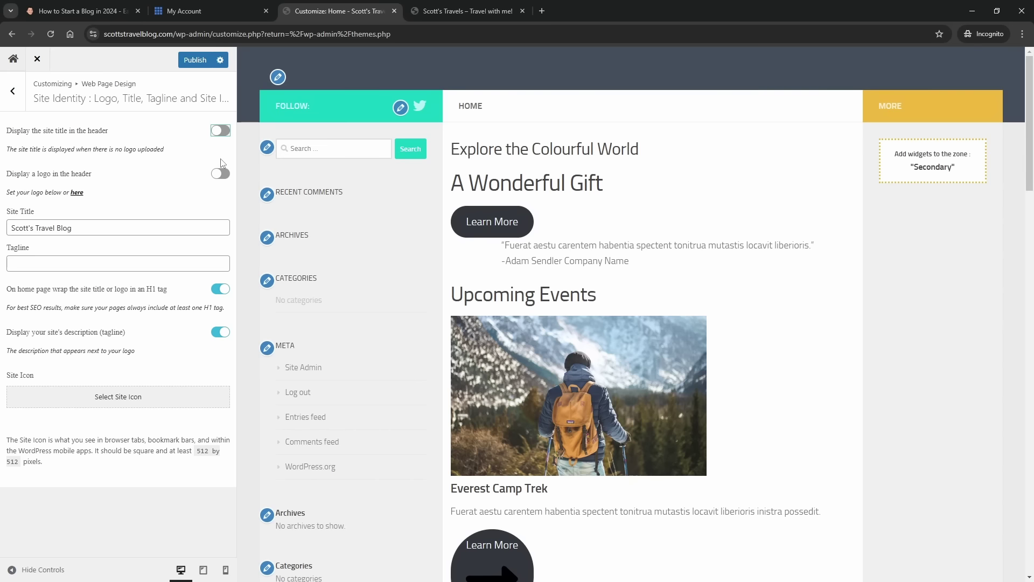
click(220, 132)
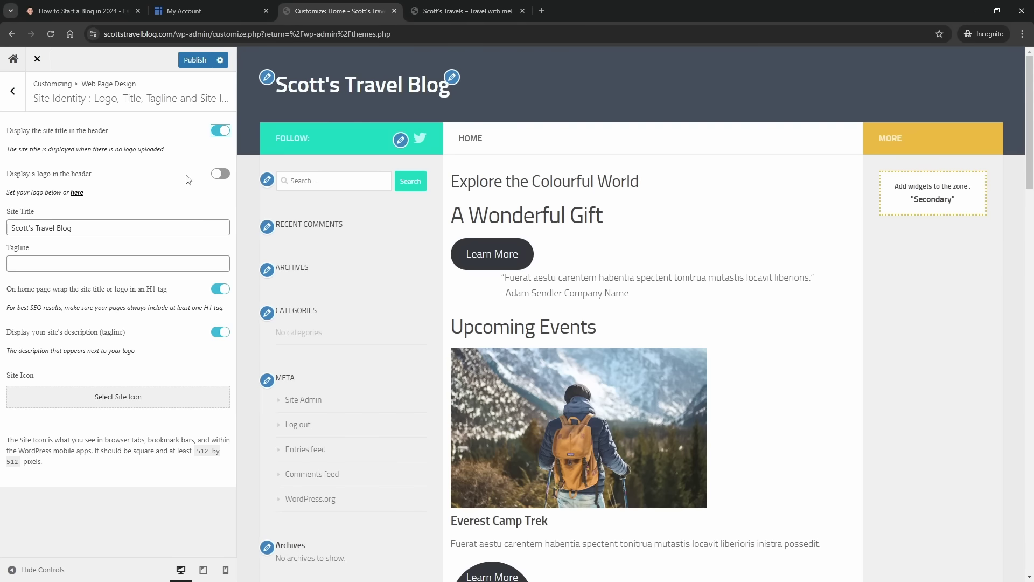
click(218, 175)
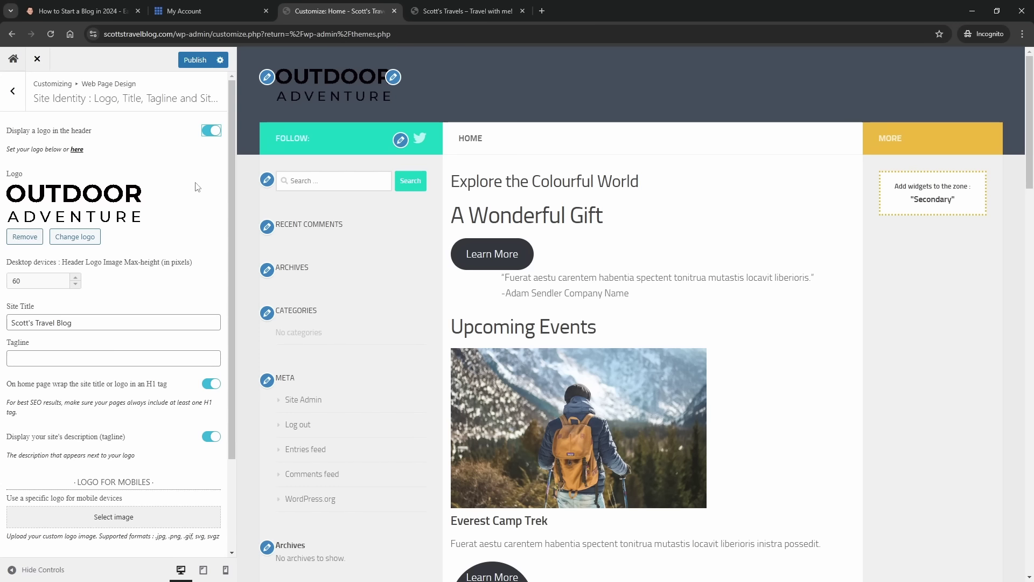
click(212, 132)
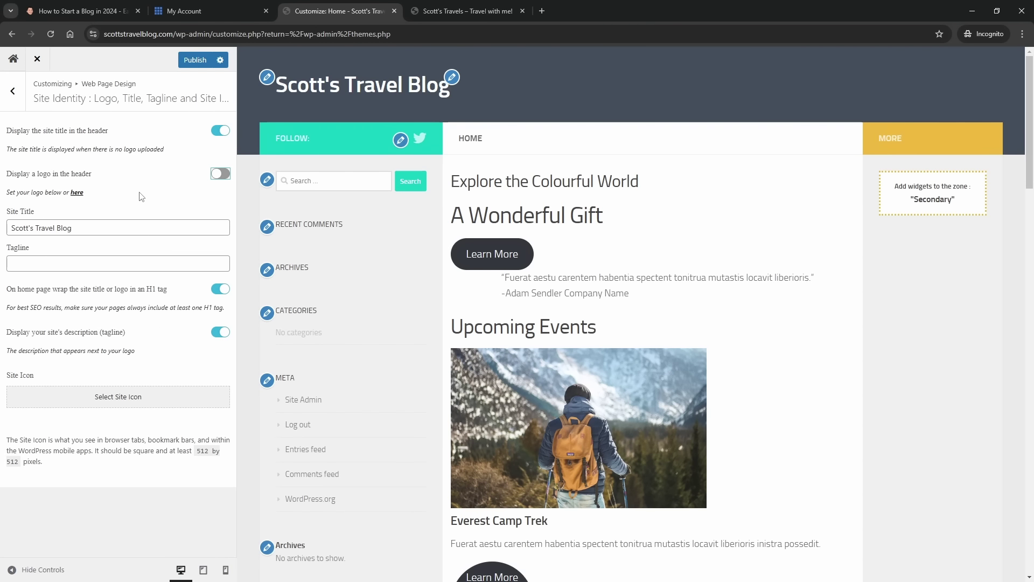
click(12, 91)
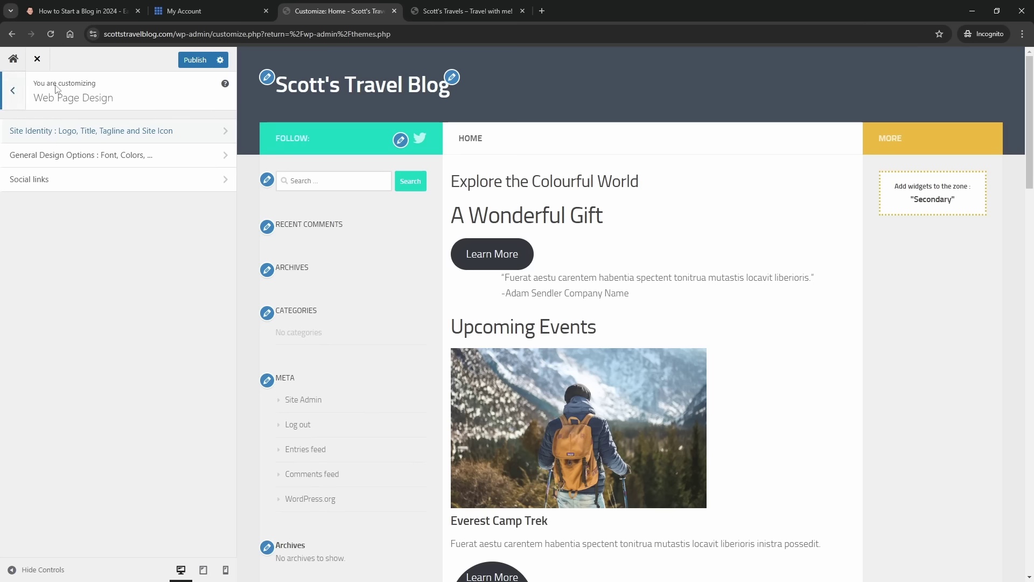
- In General Design Options, set the primary colour to light blue #50b1e5
click(113, 160)
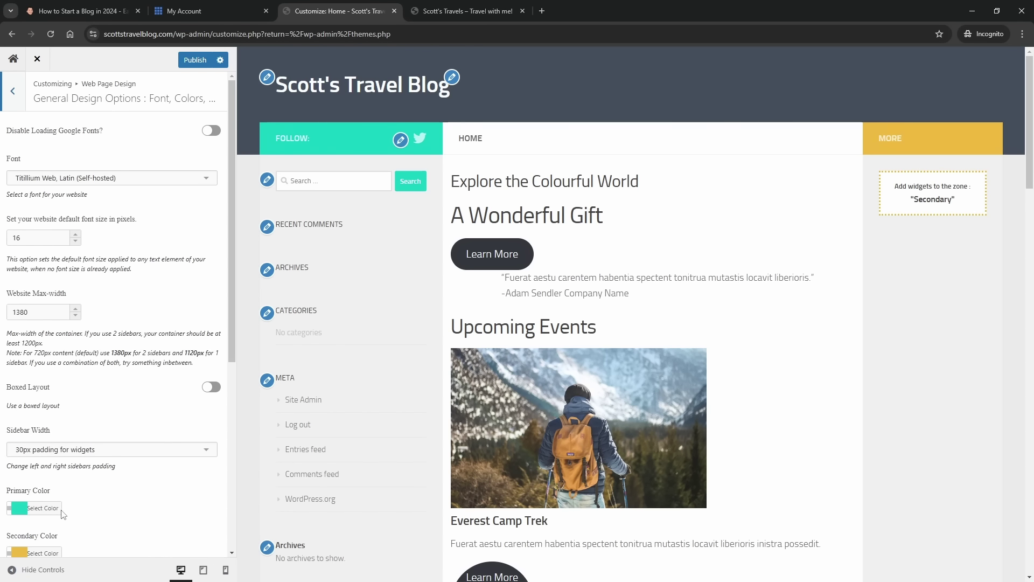
scroll(47, 410, down, 2)
click(44, 401)
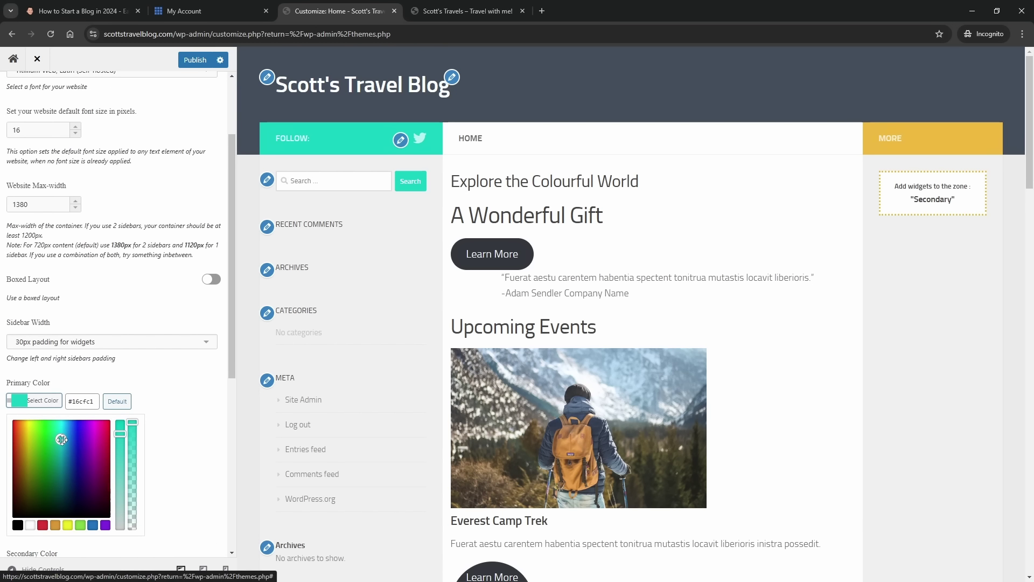
drag(60, 438, 124, 461)
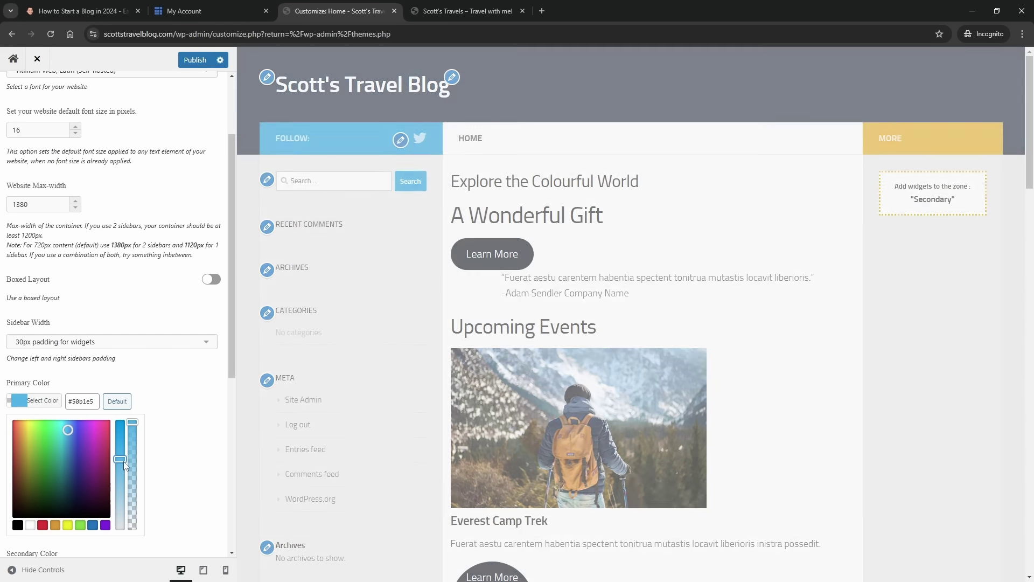
- Set the secondary colour to dark green #377731 and publish the colours
scroll(170, 417, down, 2)
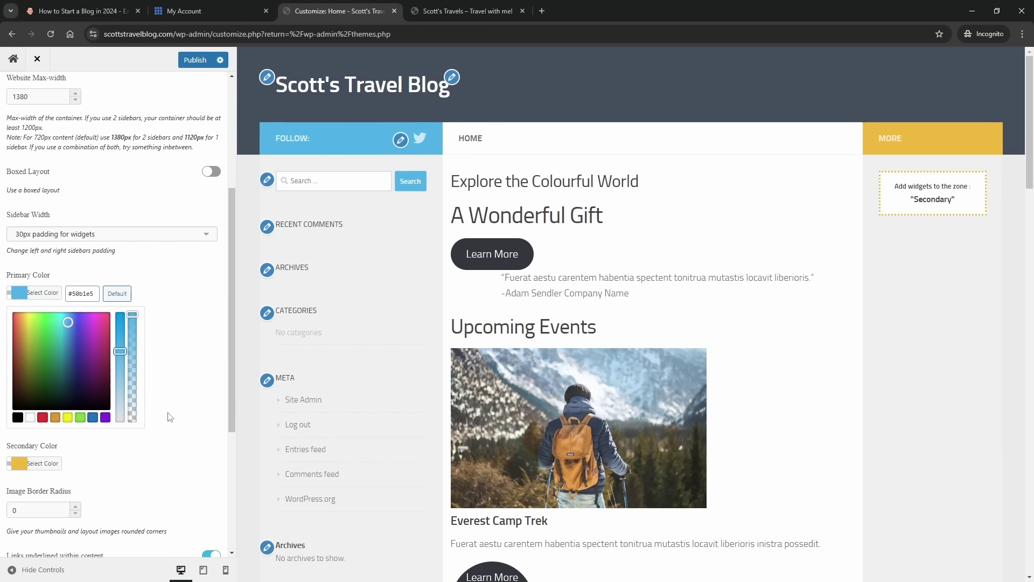
click(54, 465)
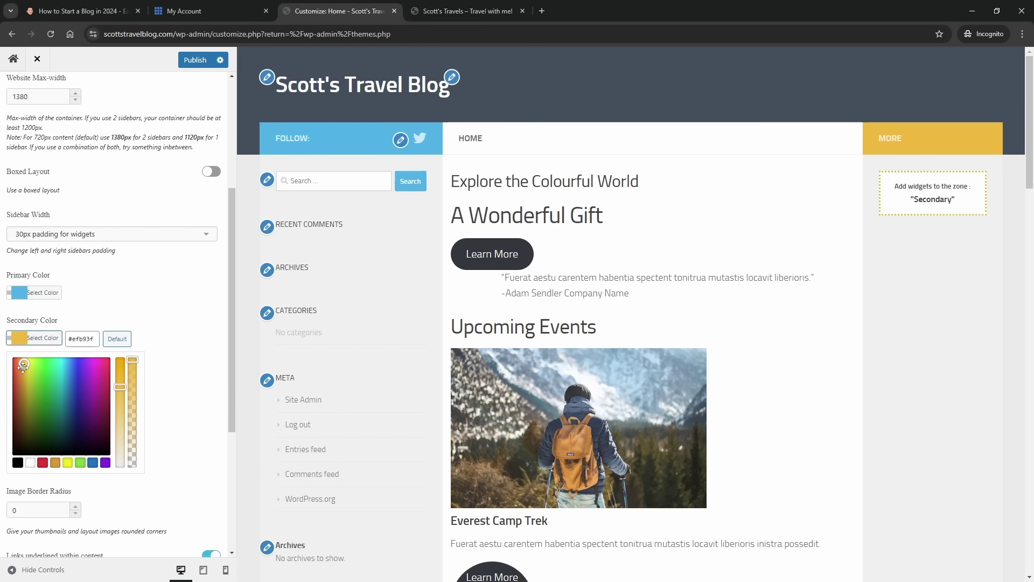
click(36, 382)
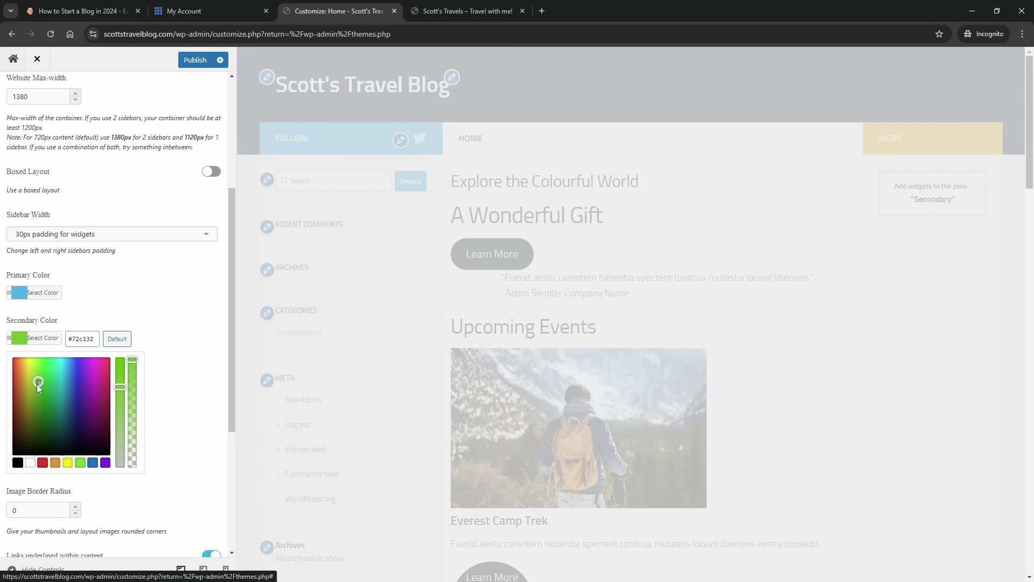
drag(37, 383, 43, 412)
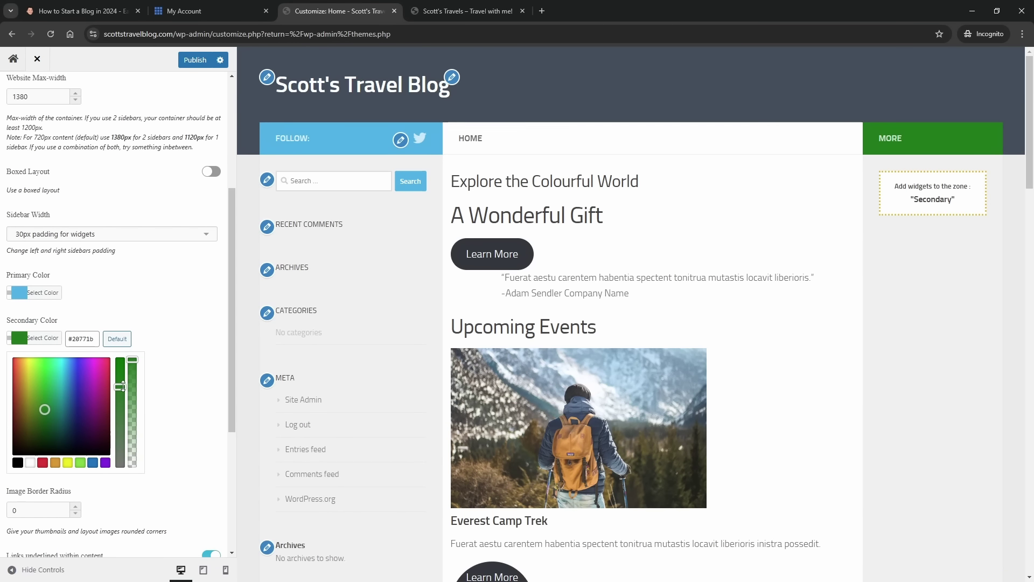
drag(123, 385, 120, 403)
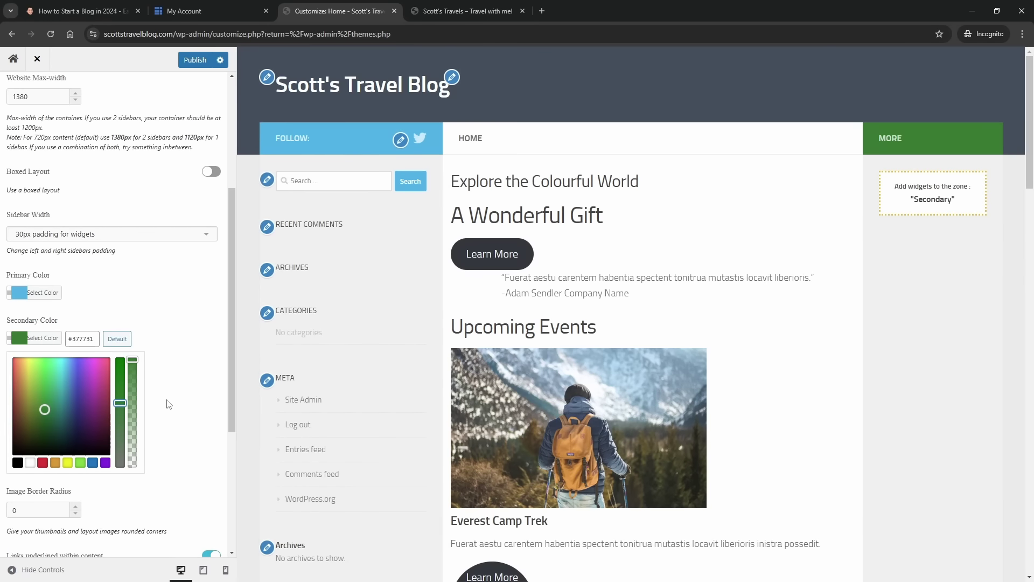
scroll(197, 460, down, 3)
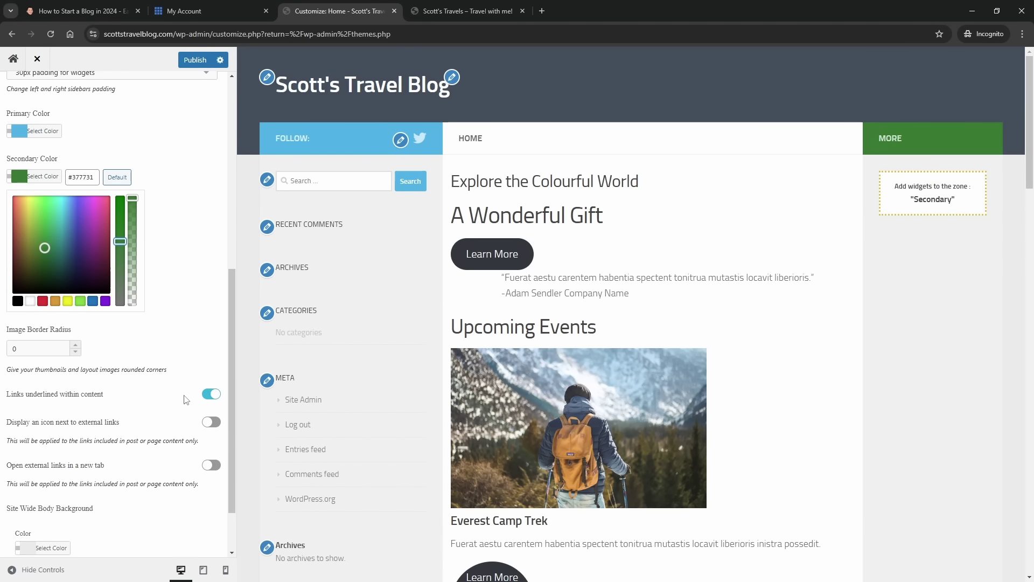
scroll(186, 400, up, 7)
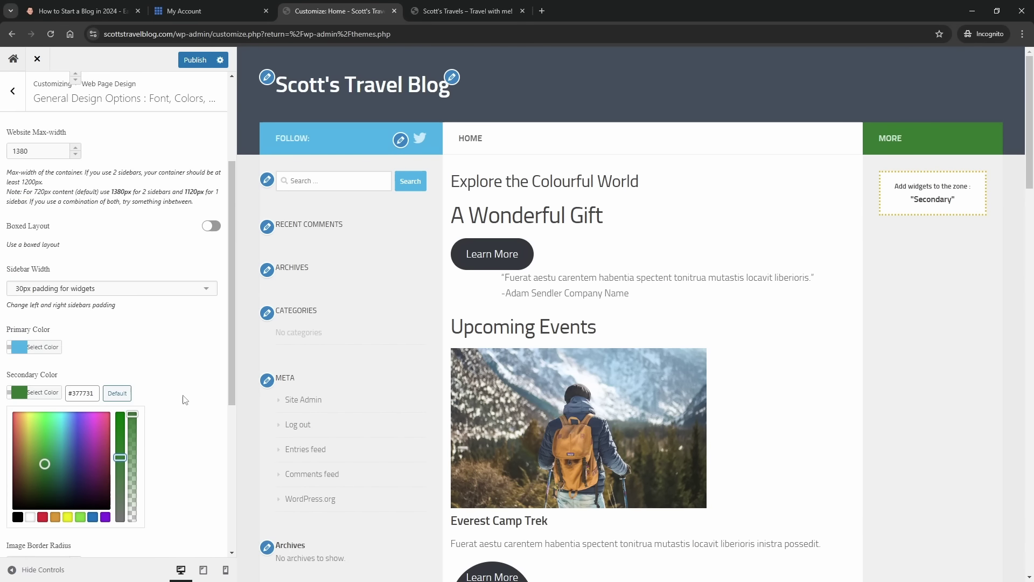
click(196, 60)
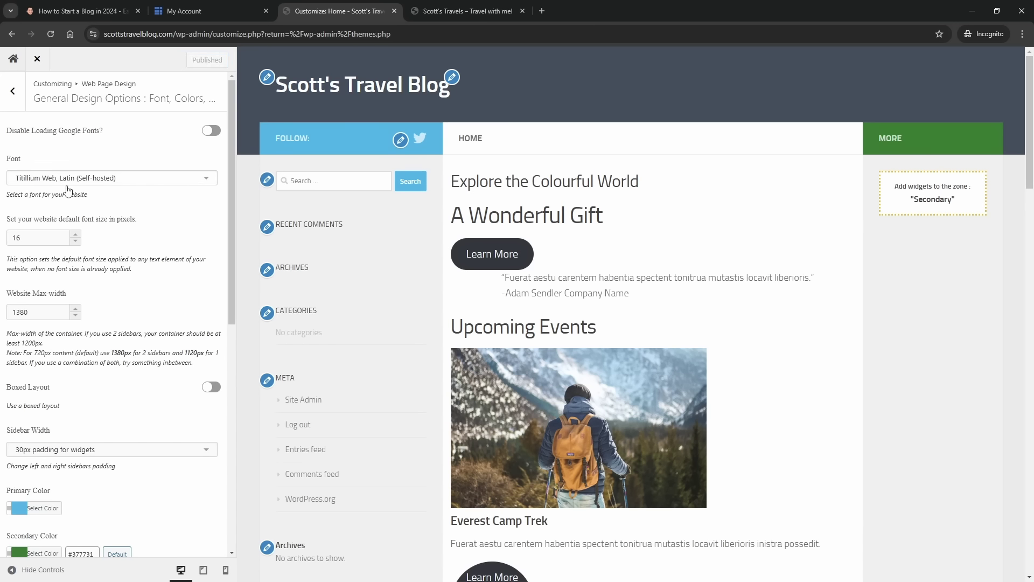
- Choose 'Raleway, Latin' as the font, publish, and return to the design sections
click(103, 181)
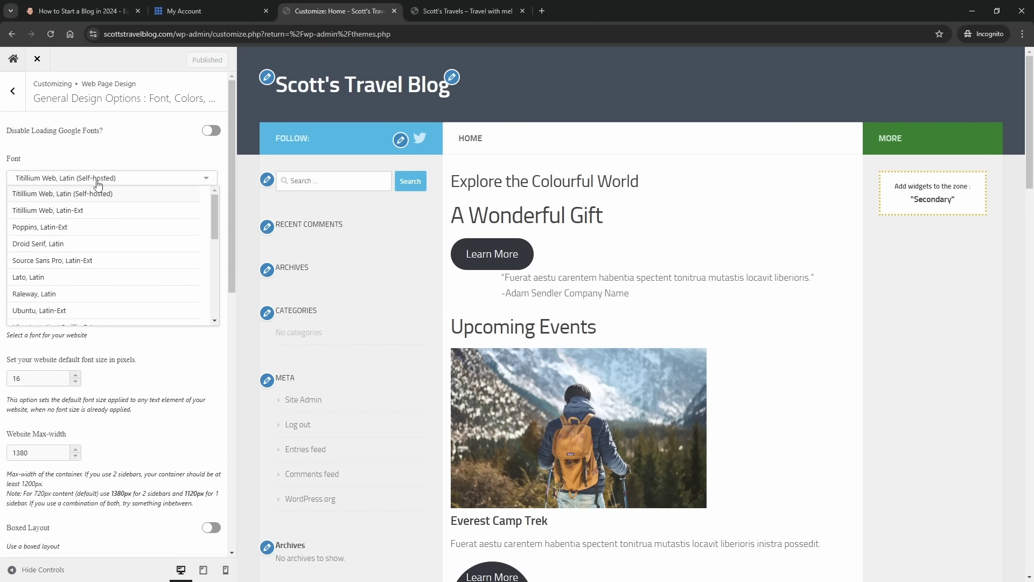
click(92, 294)
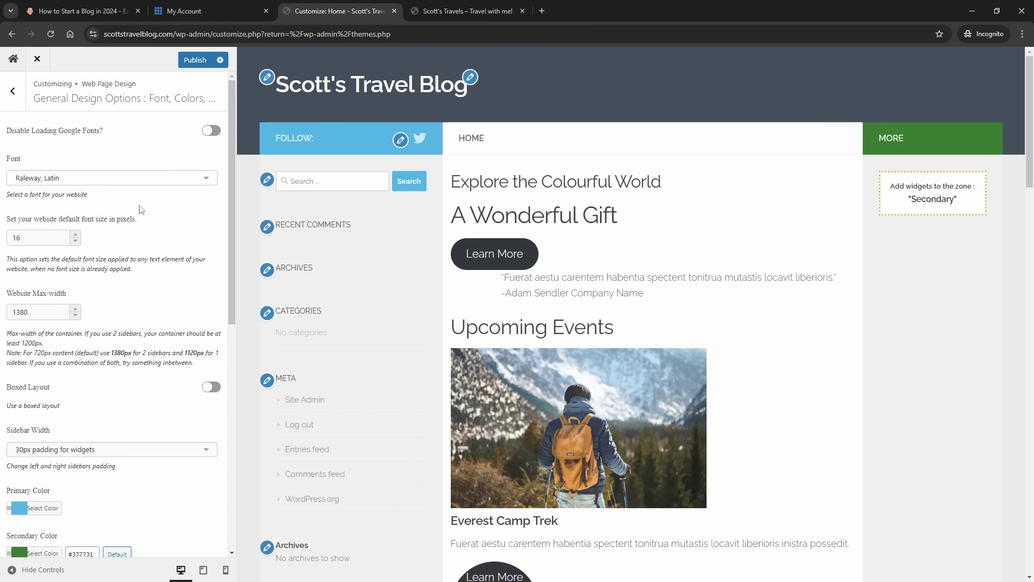
click(100, 185)
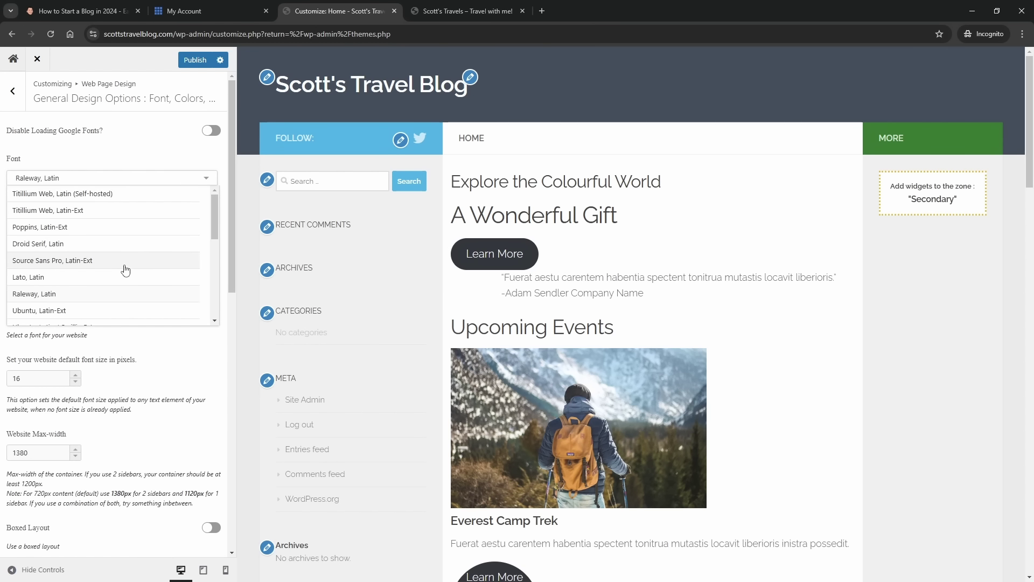
scroll(126, 269, down, 3)
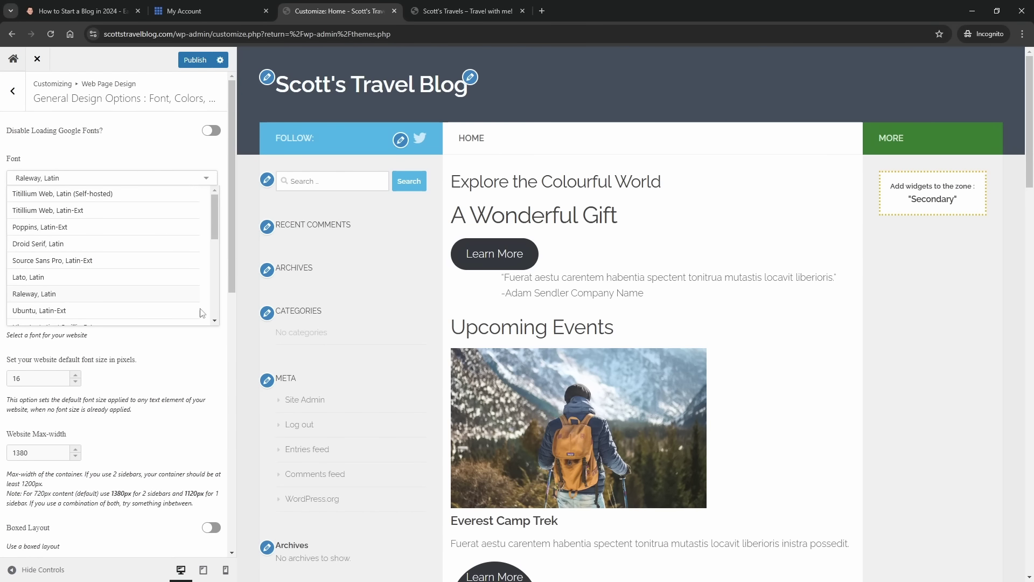
click(180, 377)
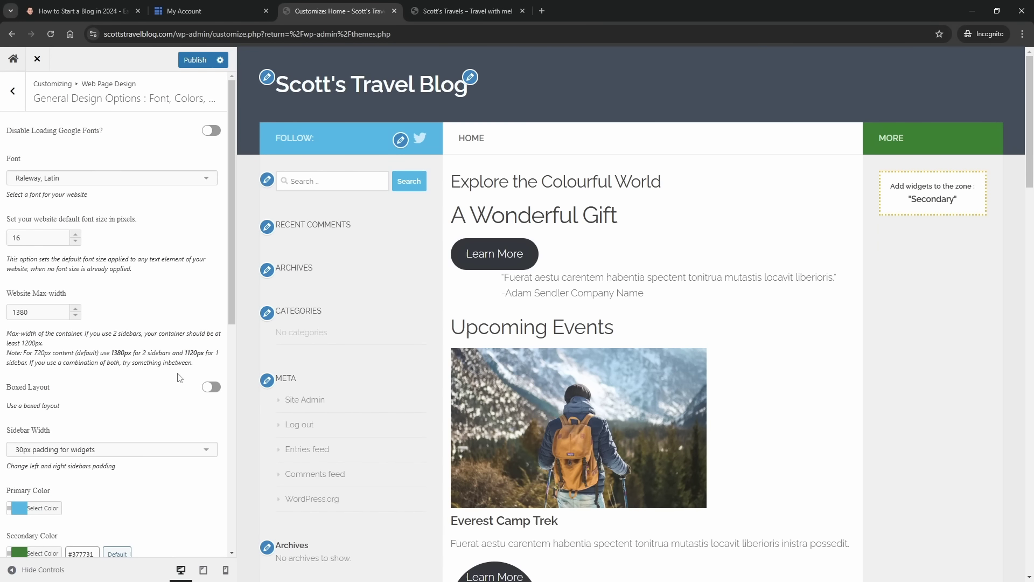
click(195, 60)
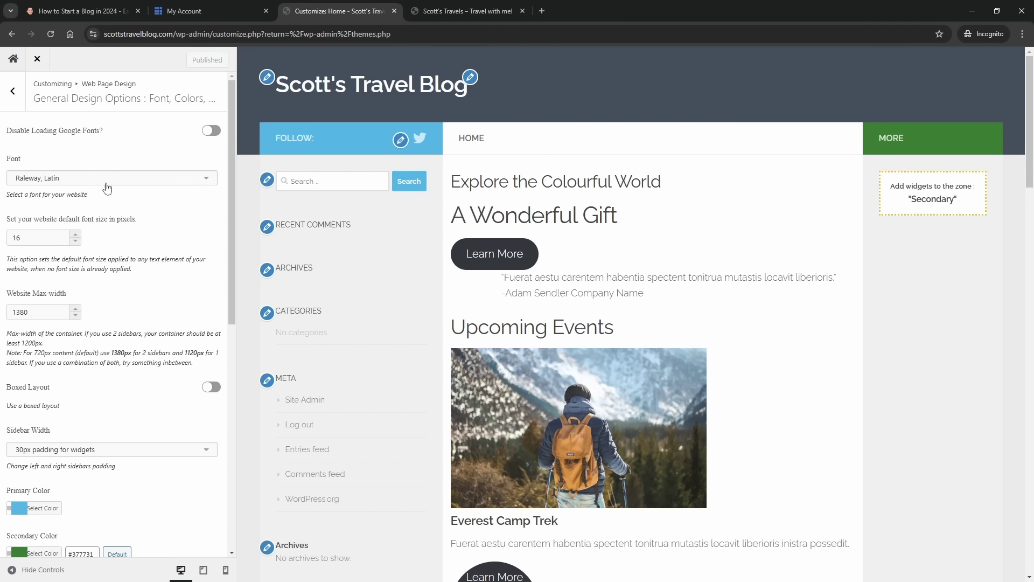
click(13, 93)
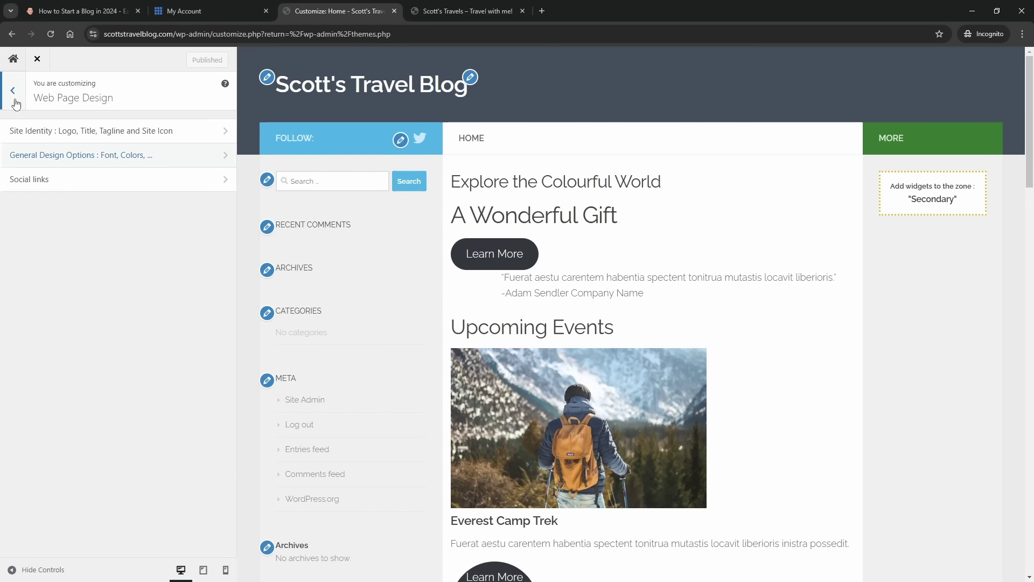
- Return to the Customizer root and open the Main Body Design section
click(15, 101)
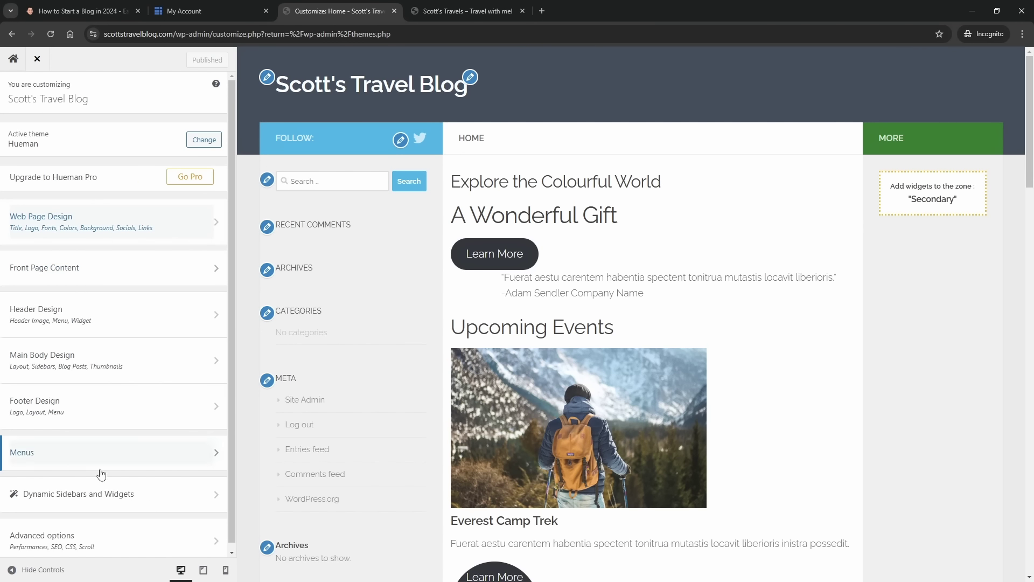
scroll(152, 388, down, 1)
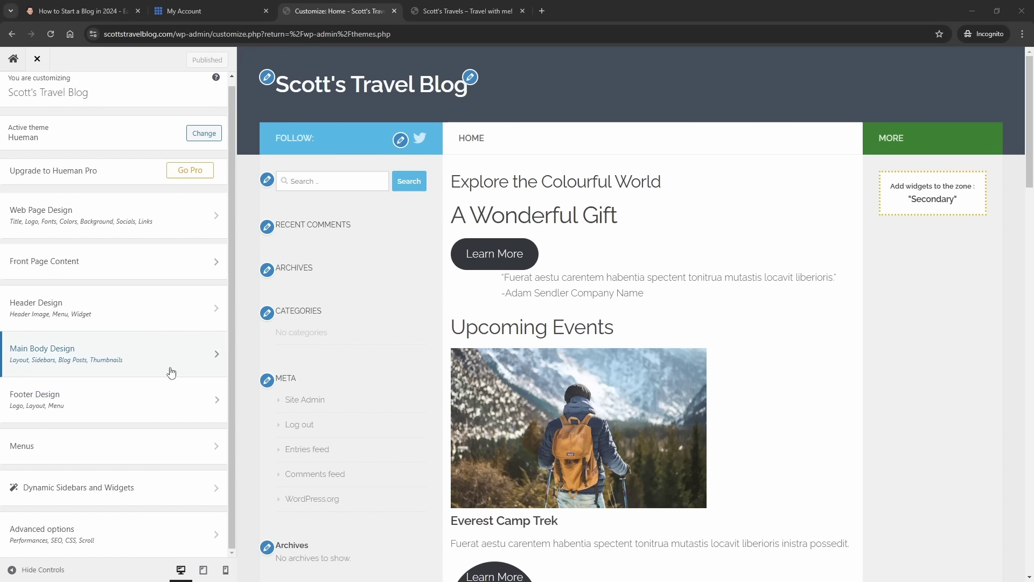
click(122, 361)
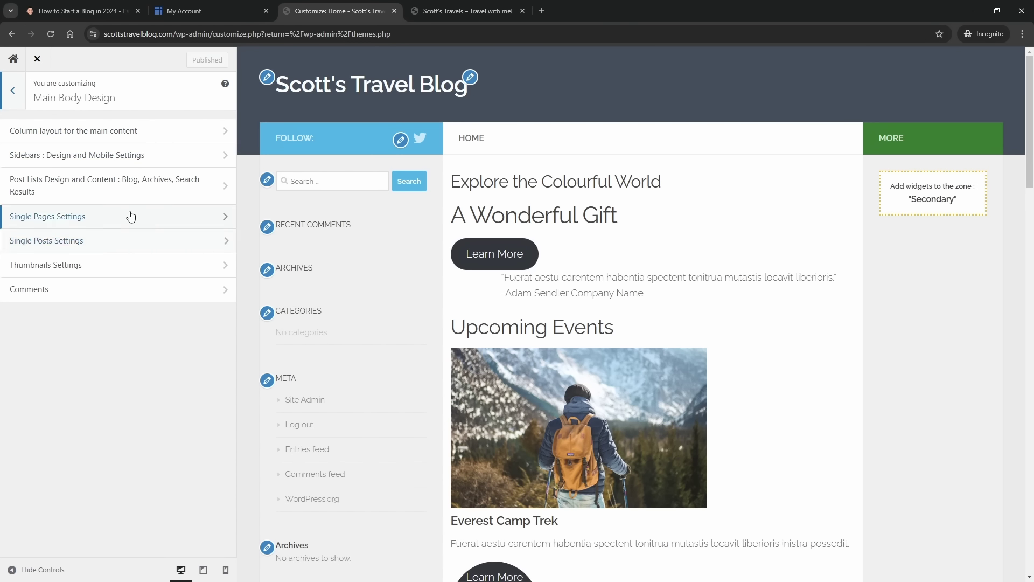
- Preview the two-column content-left, three-column content-left and single-column global layouts
click(139, 139)
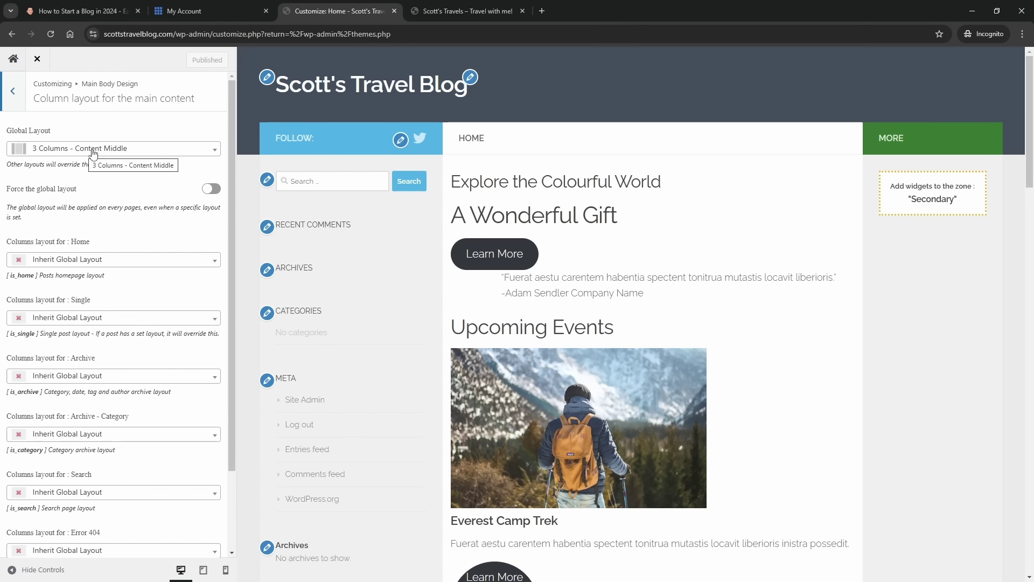
click(120, 155)
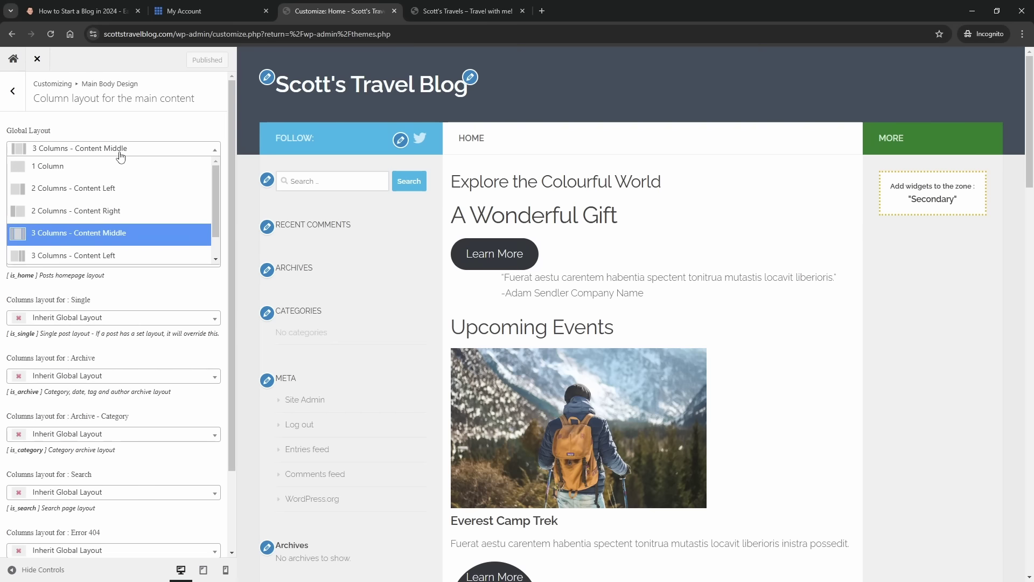
click(75, 189)
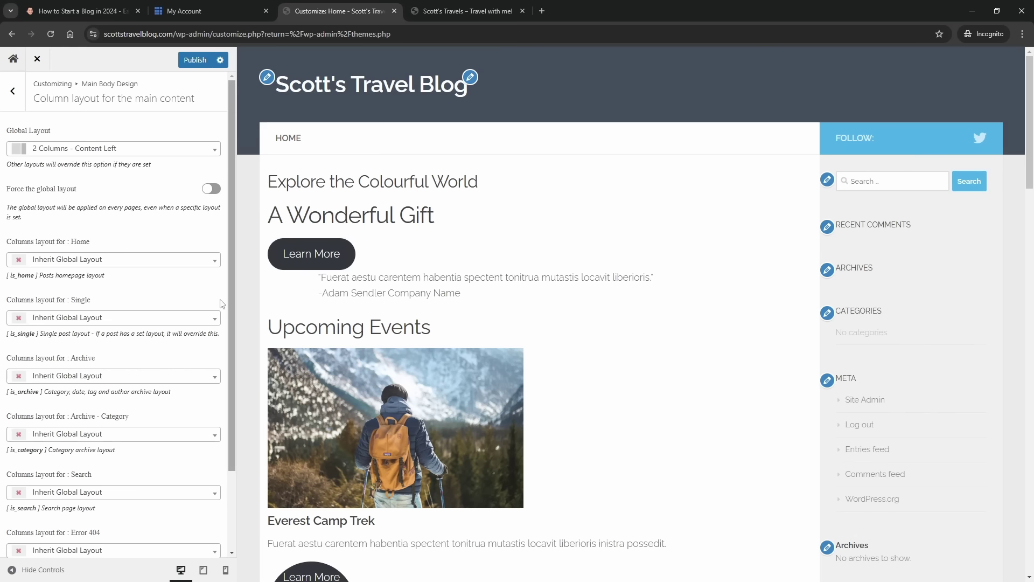
click(110, 156)
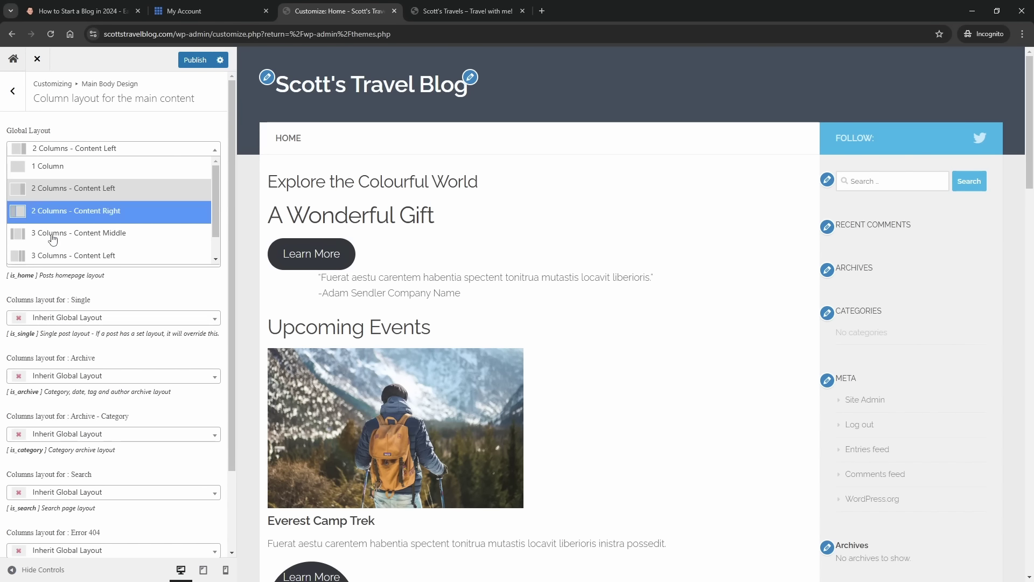
click(57, 256)
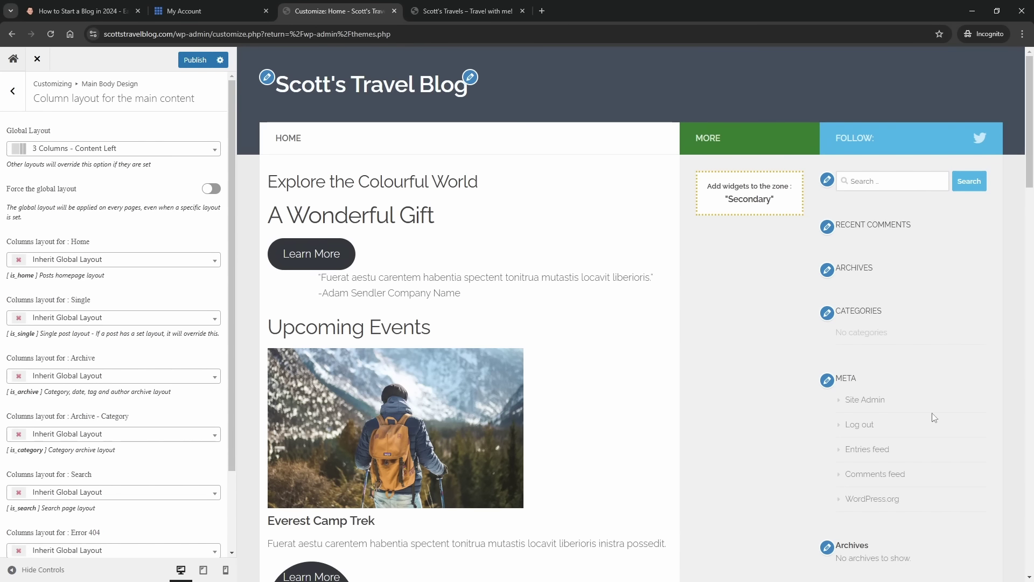
click(67, 152)
click(67, 168)
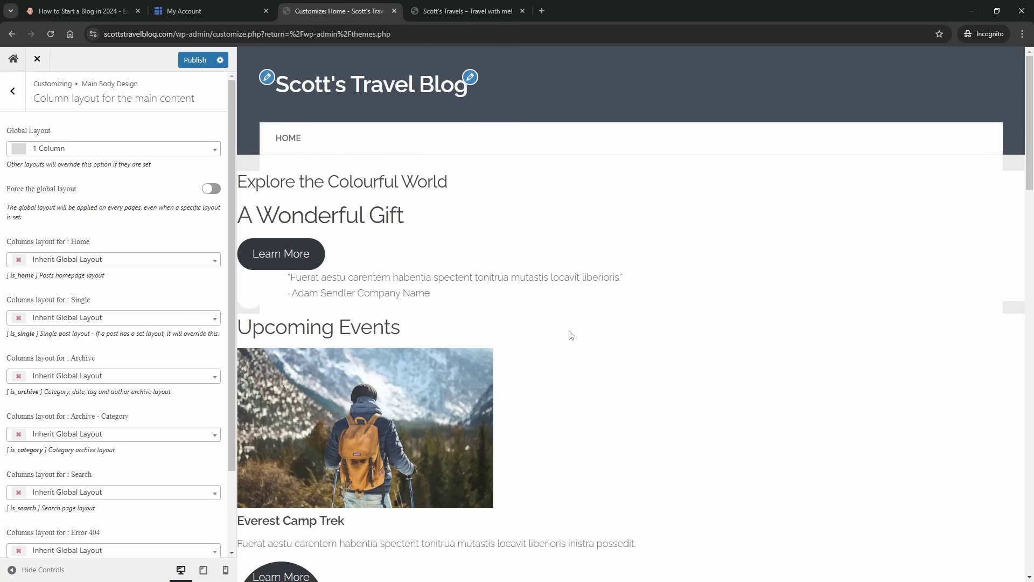
- Select '3 Columns - Content Middle' as the global layout and publish it
click(120, 153)
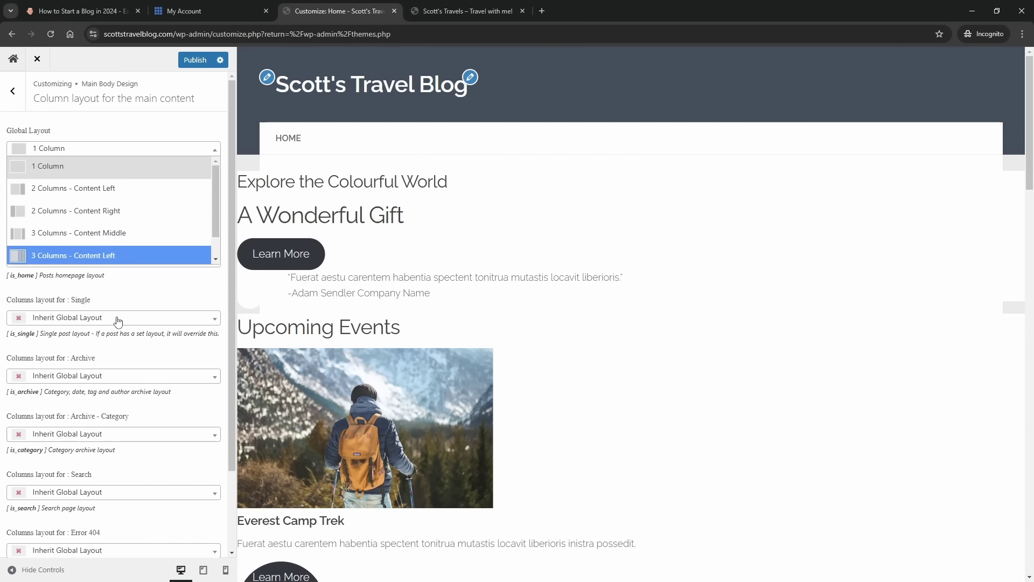
click(115, 235)
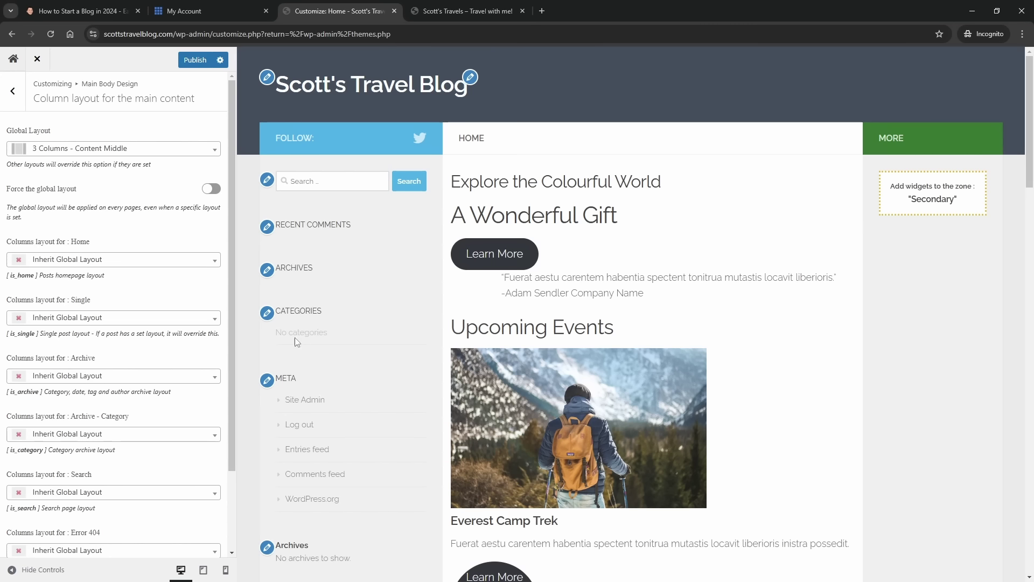
scroll(139, 317, down, 2)
scroll(139, 317, up, 2)
click(191, 61)
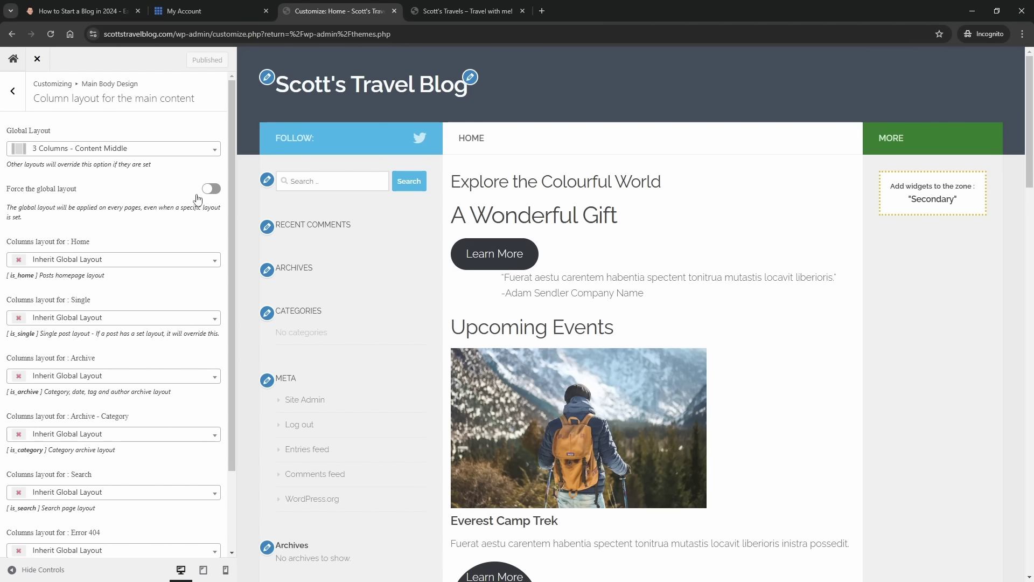
click(83, 153)
- Keep the content-middle layout and dismiss the Hueman page-builder notice on Themes
click(113, 126)
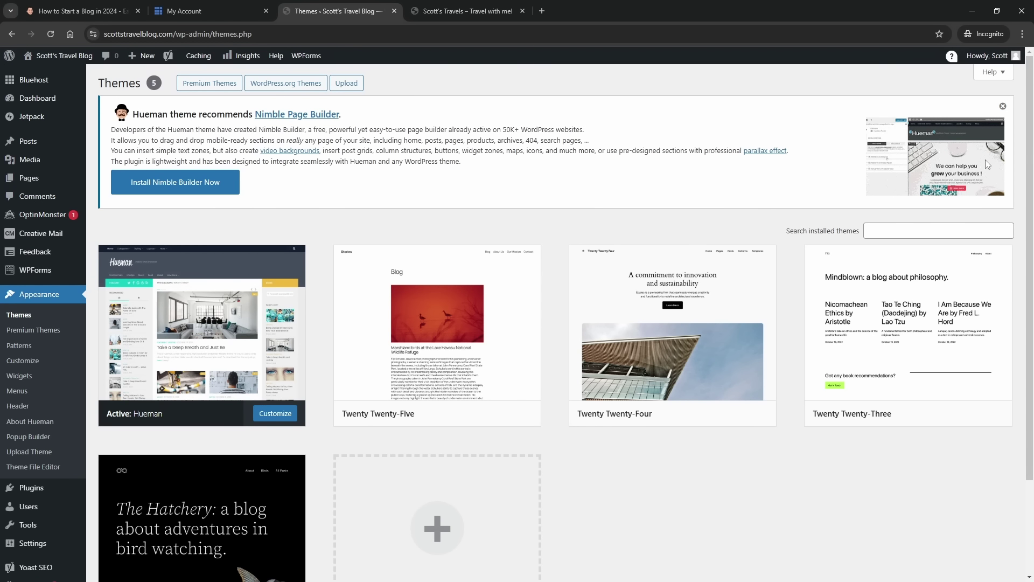
click(1003, 106)
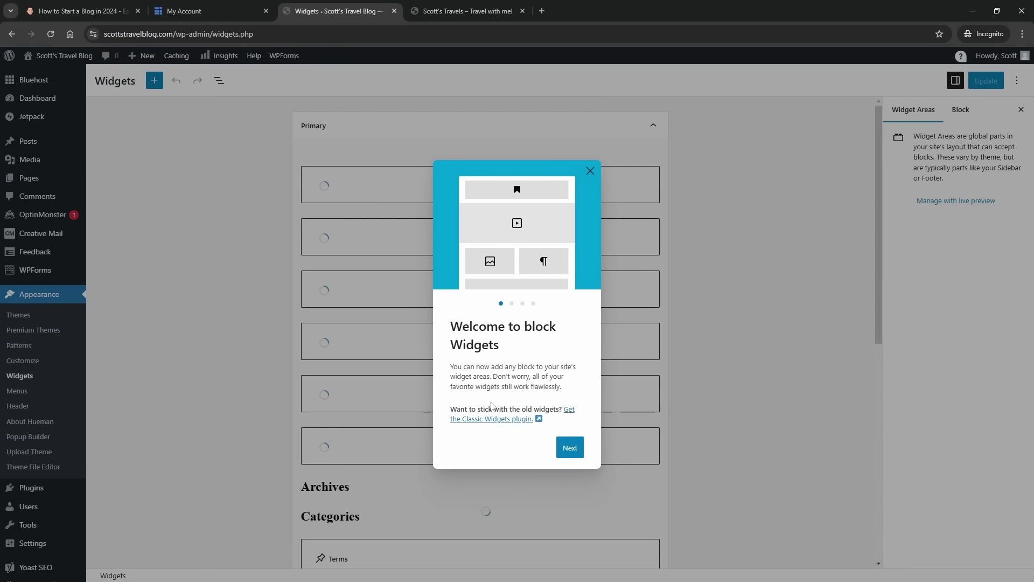
- Dismiss the widgets welcome guide, toggle Primary and Secondary, and show List View
click(590, 172)
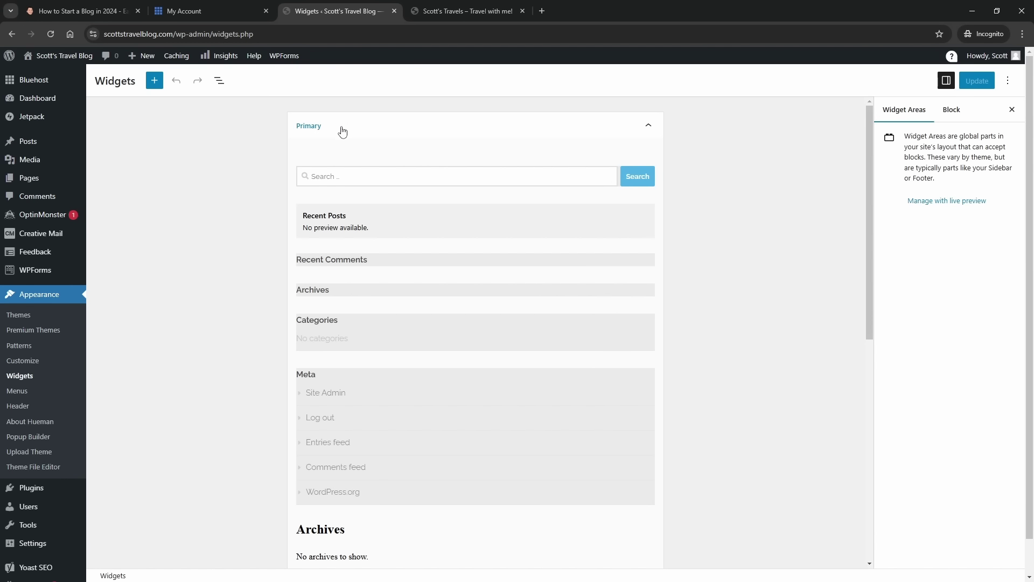
click(362, 131)
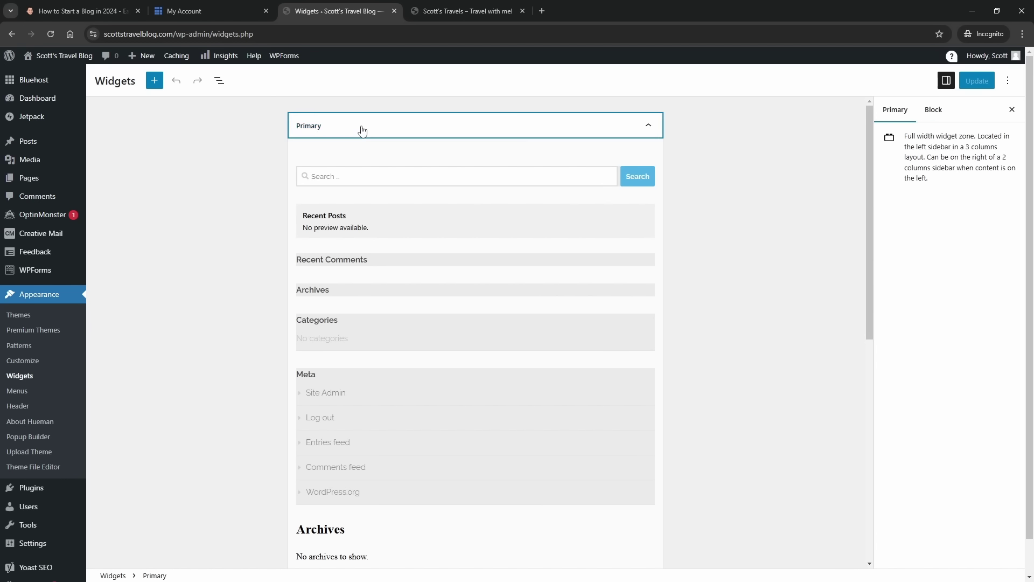
click(339, 173)
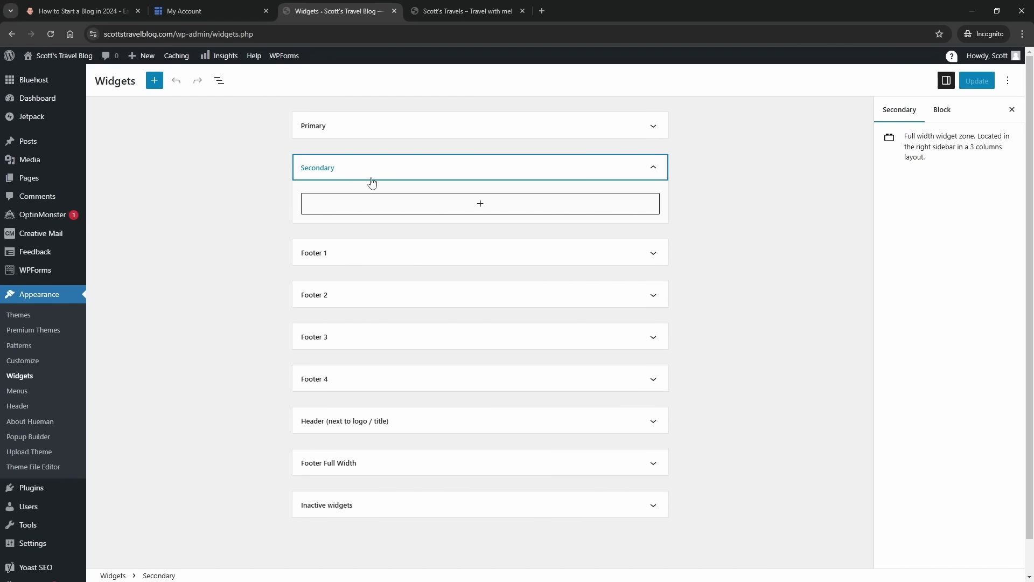
click(353, 133)
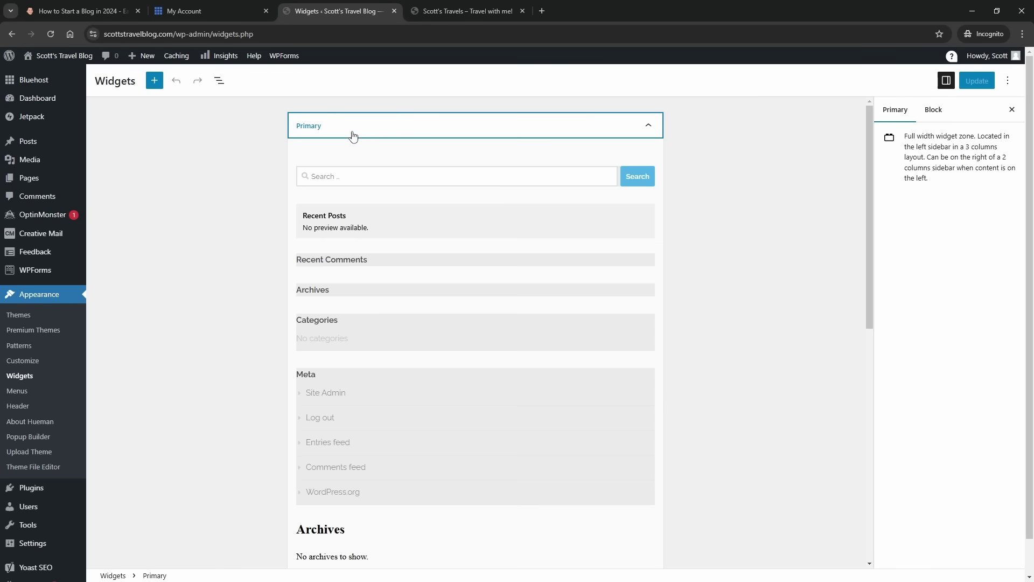
scroll(382, 299, down, 1)
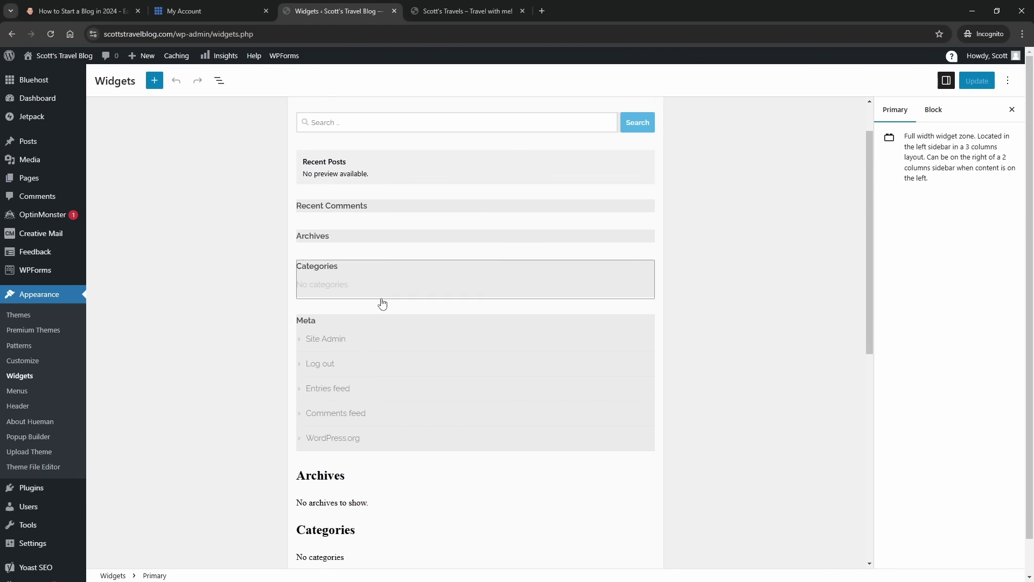
scroll(377, 299, down, 3)
scroll(353, 282, up, 4)
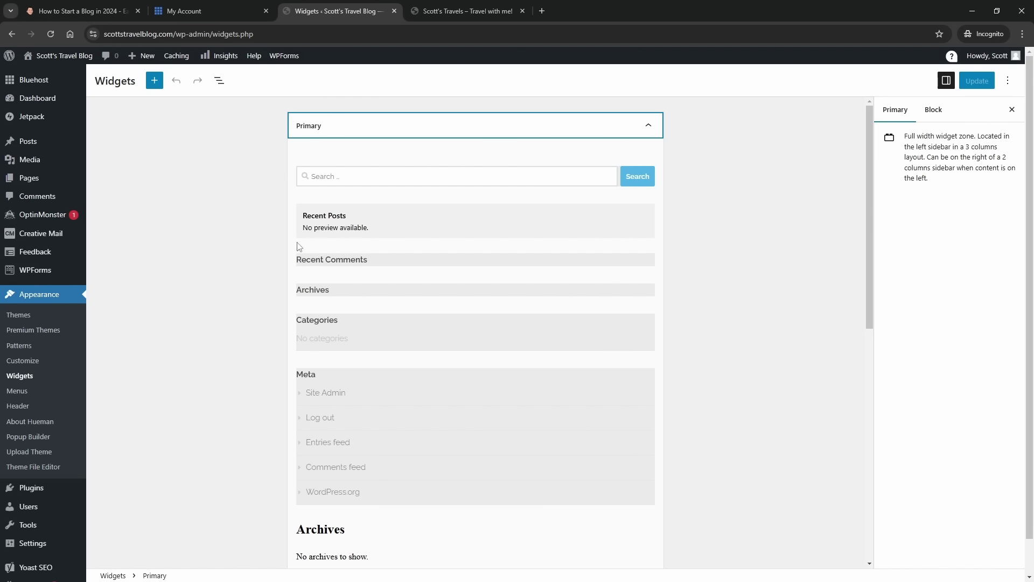
click(219, 82)
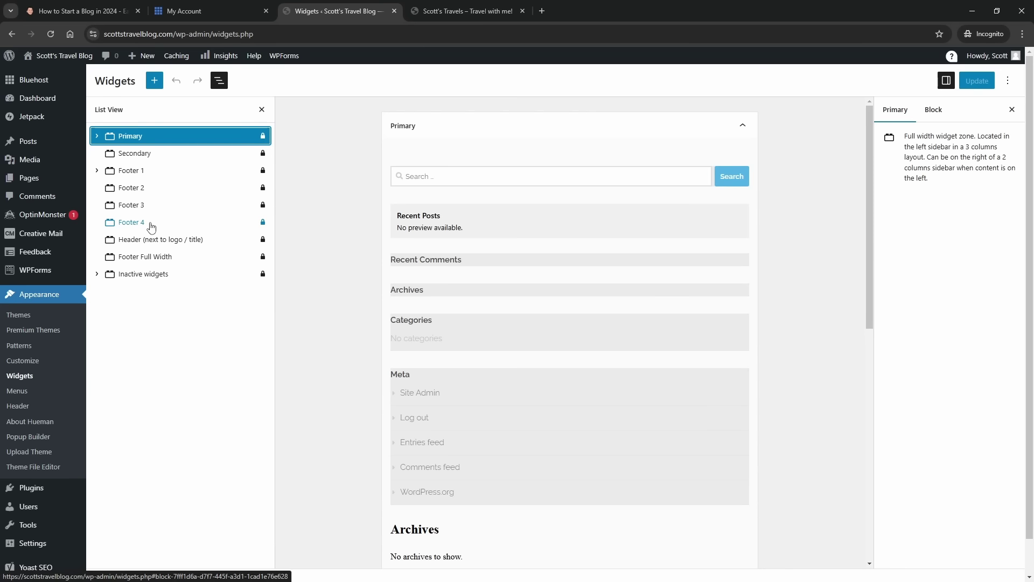
- Delete the Meta, Categories, Archives, Recent Comments and Recent Posts widgets from Primary
click(97, 137)
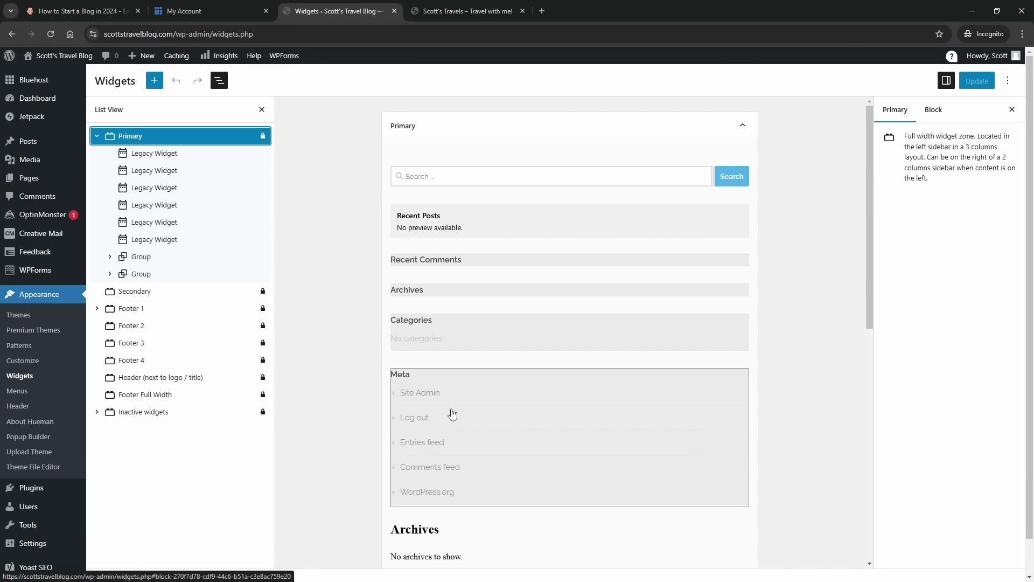
click(495, 400)
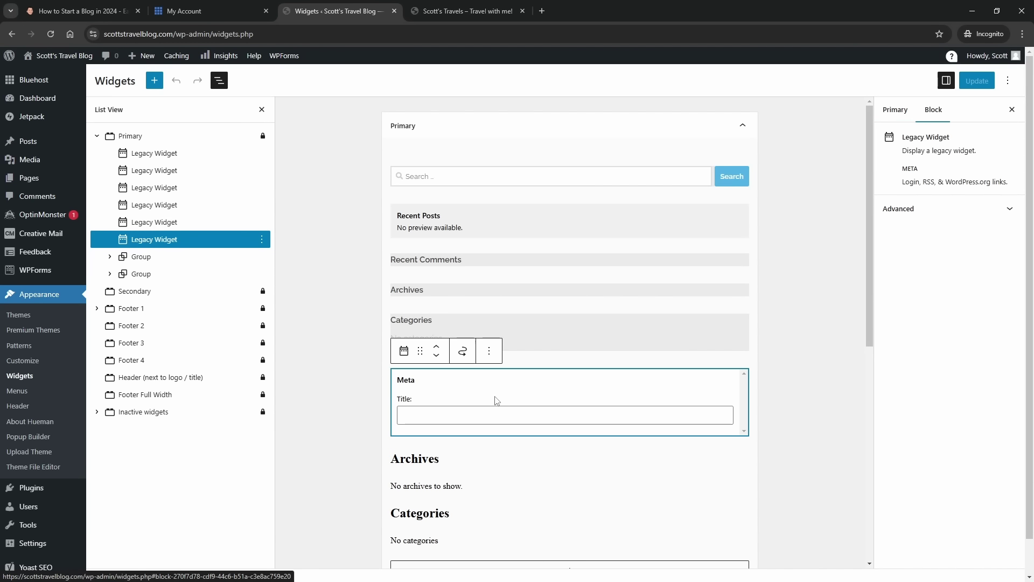
click(489, 351)
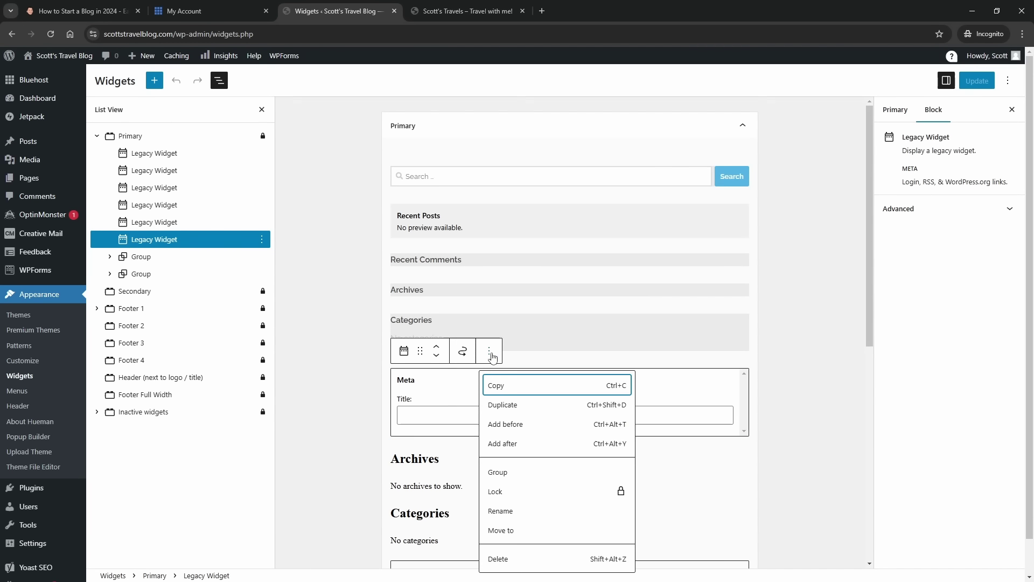
click(506, 559)
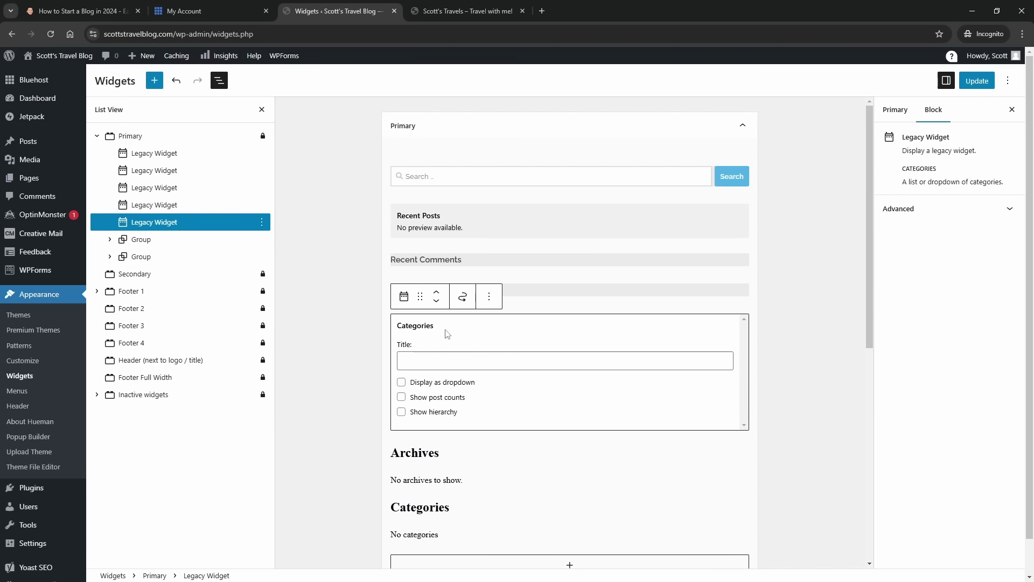
click(491, 300)
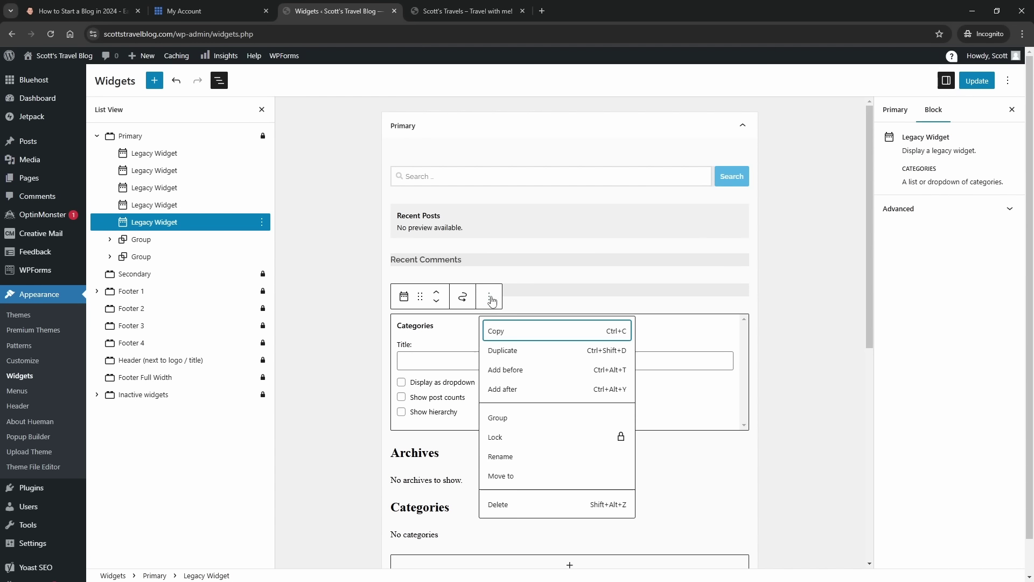
click(496, 508)
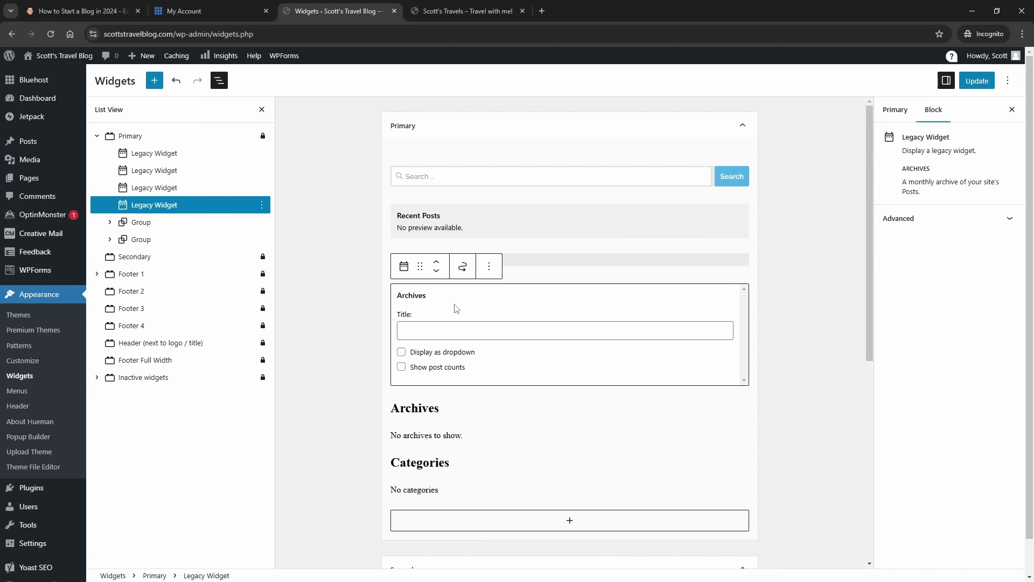
click(489, 266)
click(511, 473)
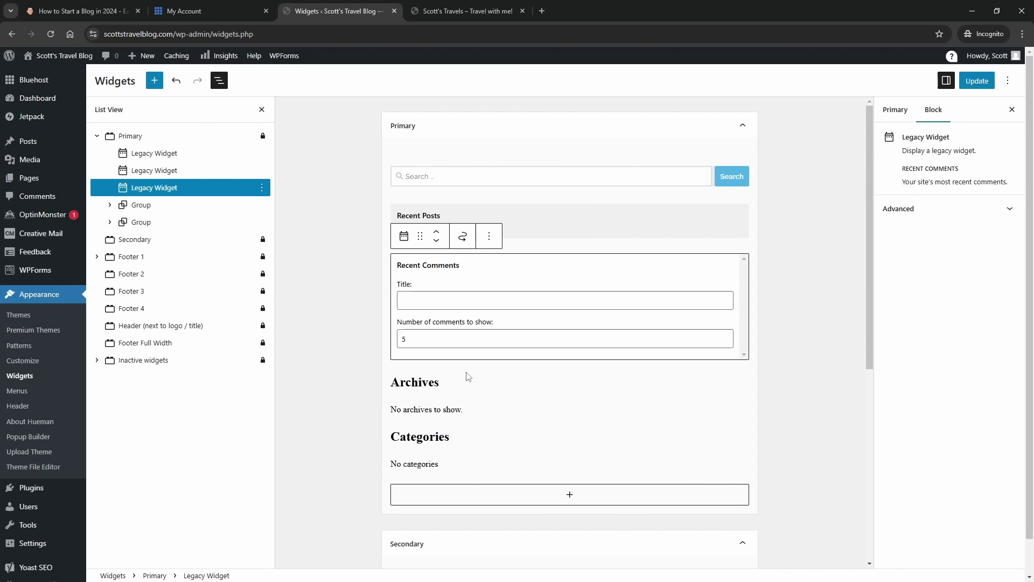
click(489, 237)
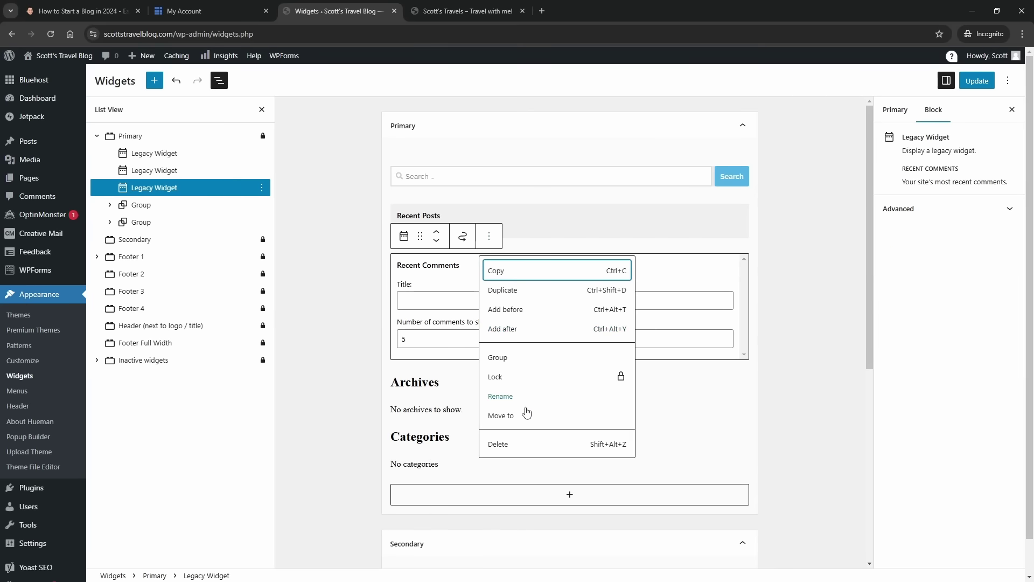
click(517, 445)
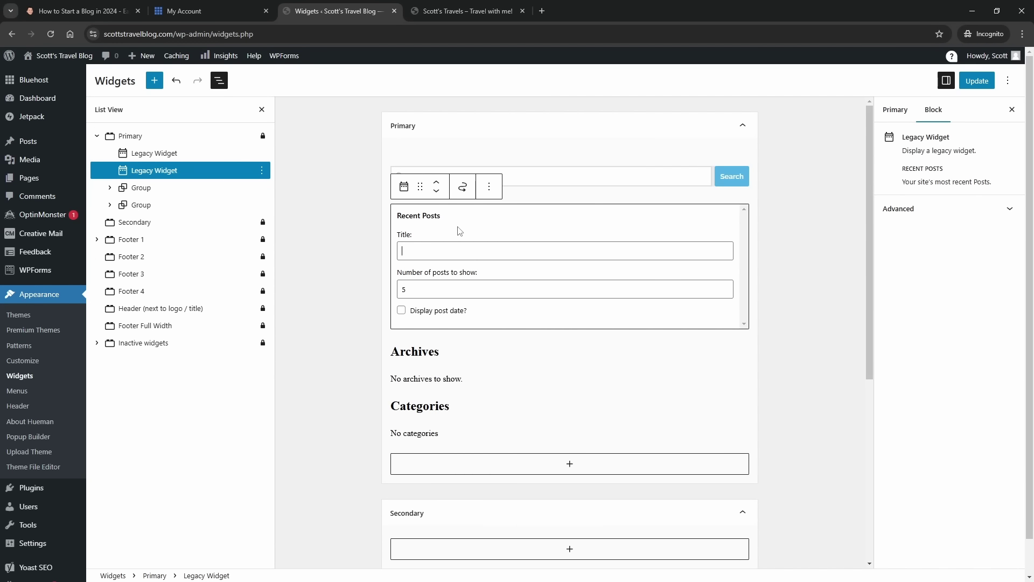
click(489, 186)
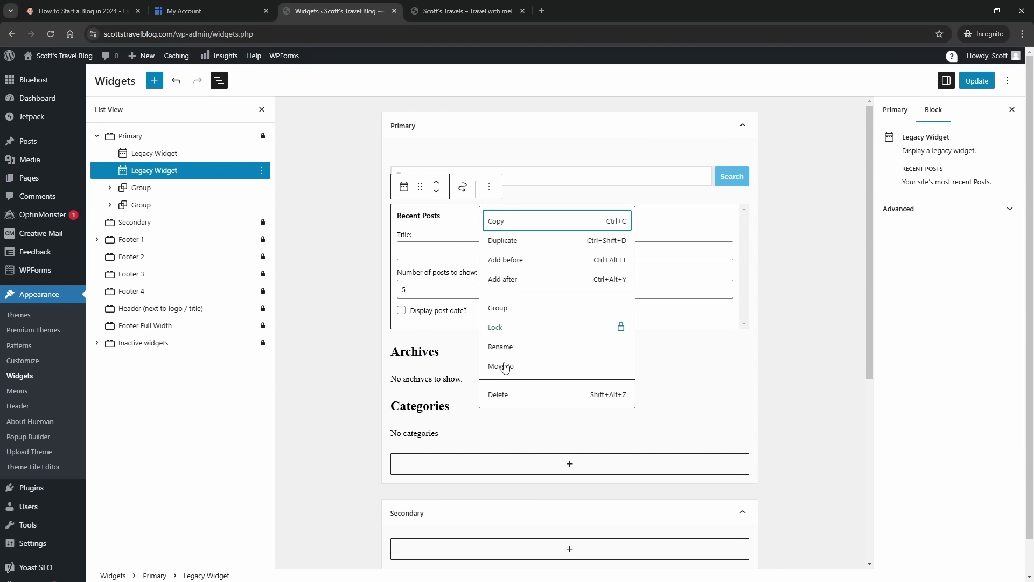
click(500, 397)
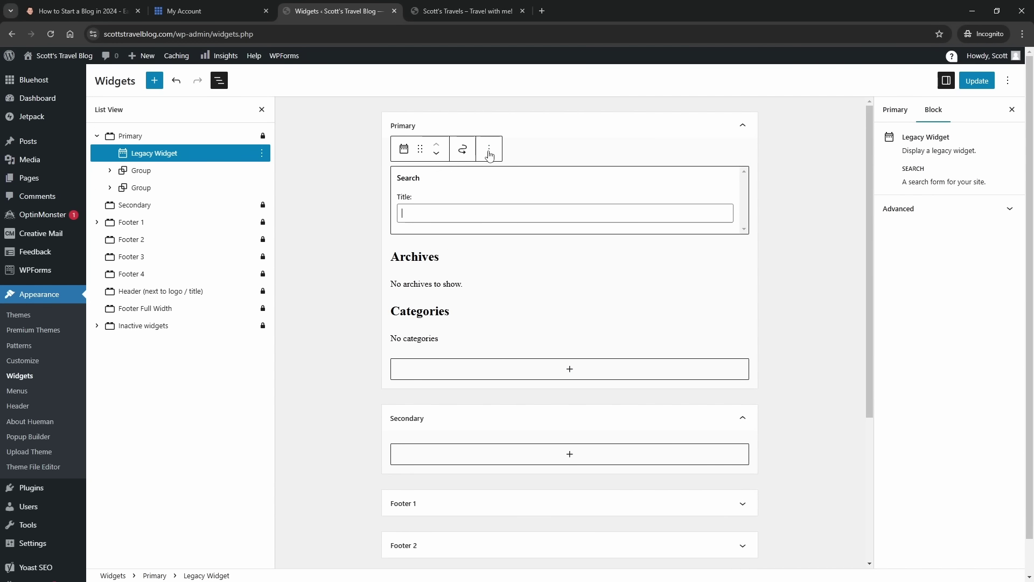
- Drag the Search widget into the Secondary sidebar
scroll(601, 261, down, 1)
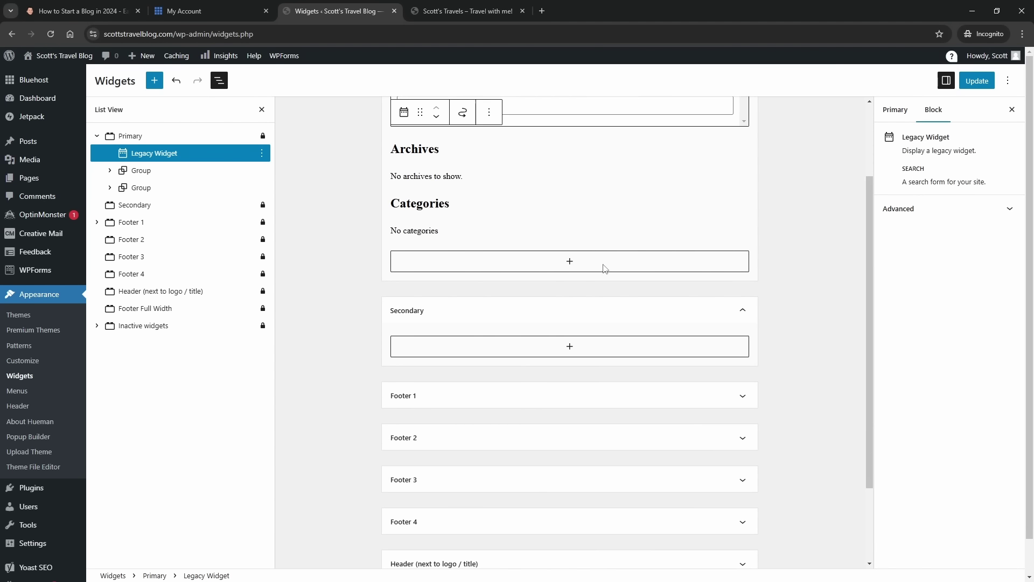
scroll(550, 210, up, 1)
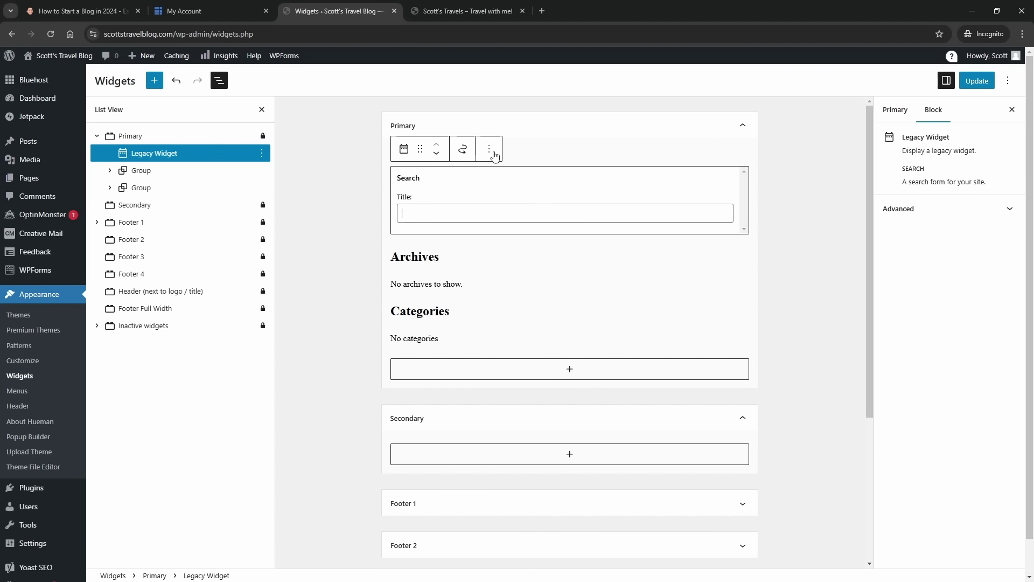
click(491, 151)
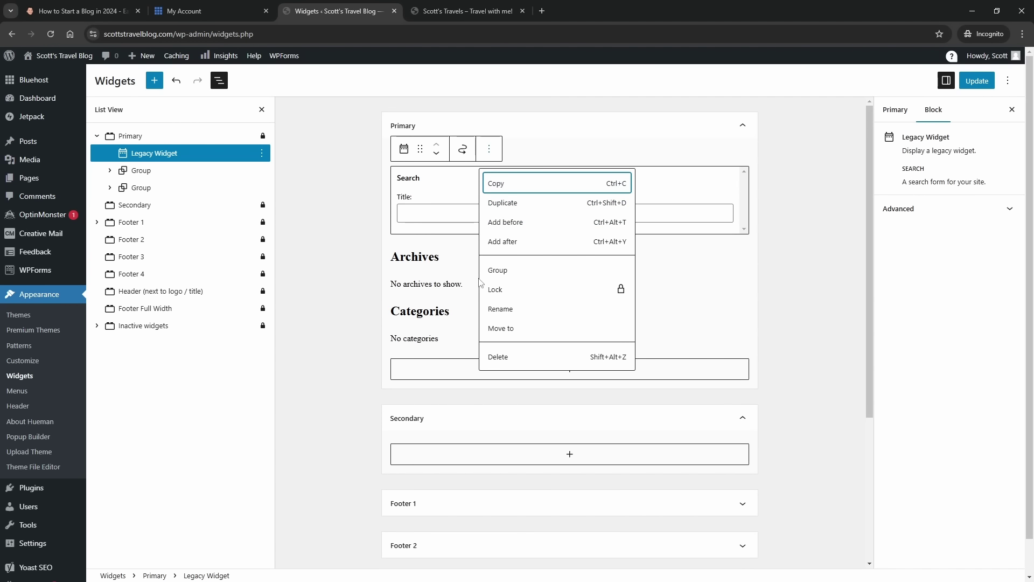
click(338, 229)
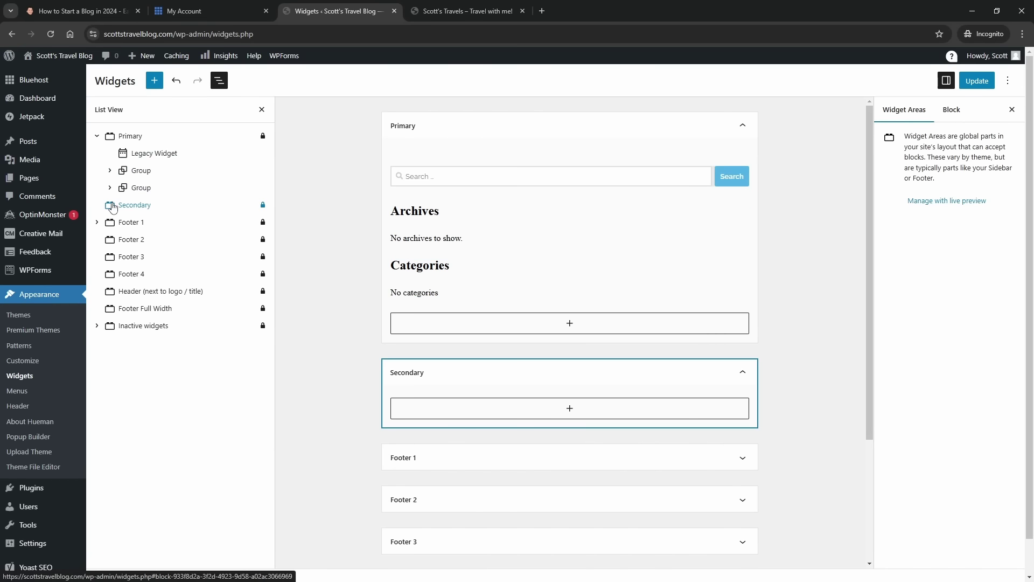
drag(146, 155, 154, 206)
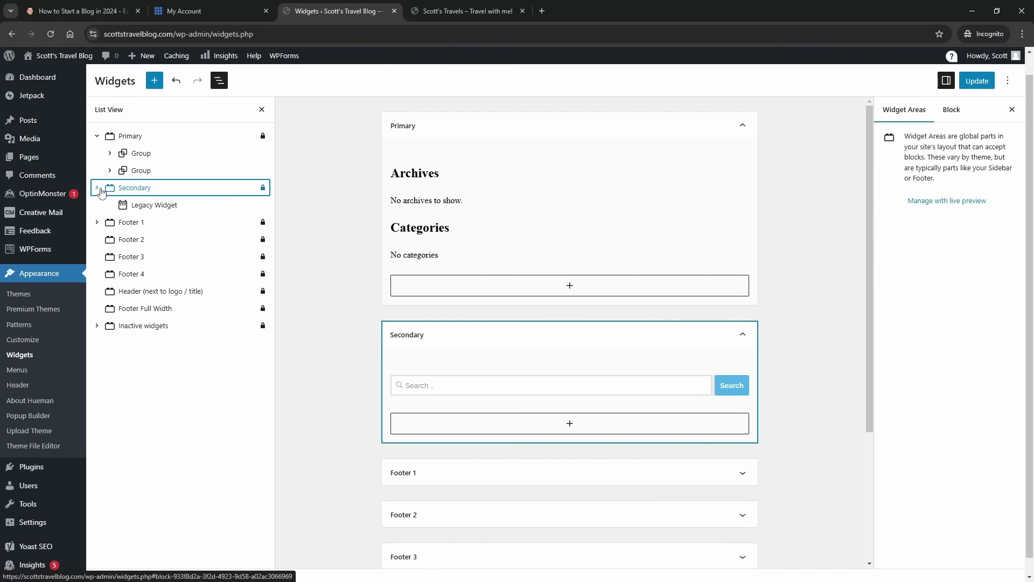
scroll(459, 261, down, 3)
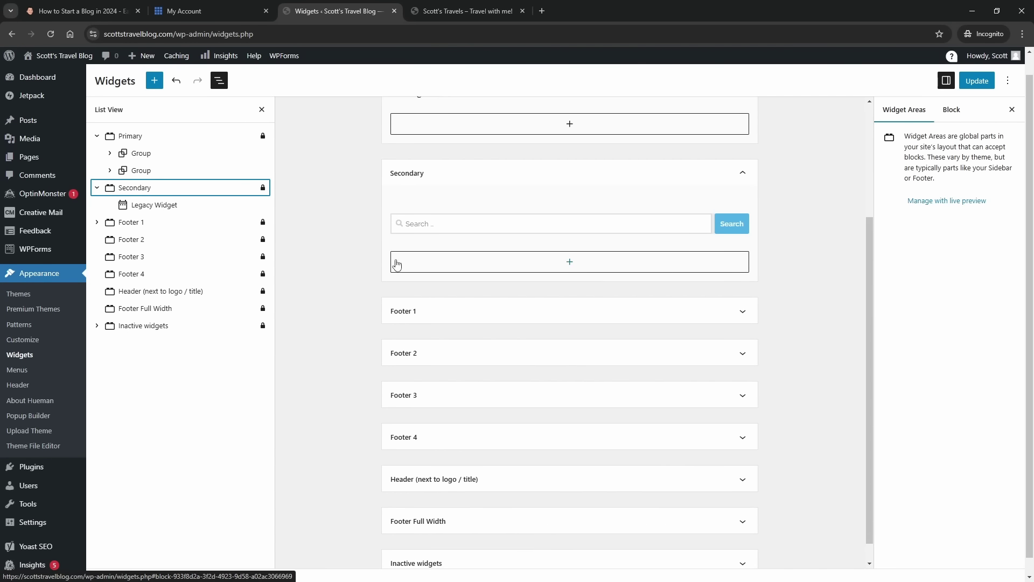
scroll(460, 302, up, 2)
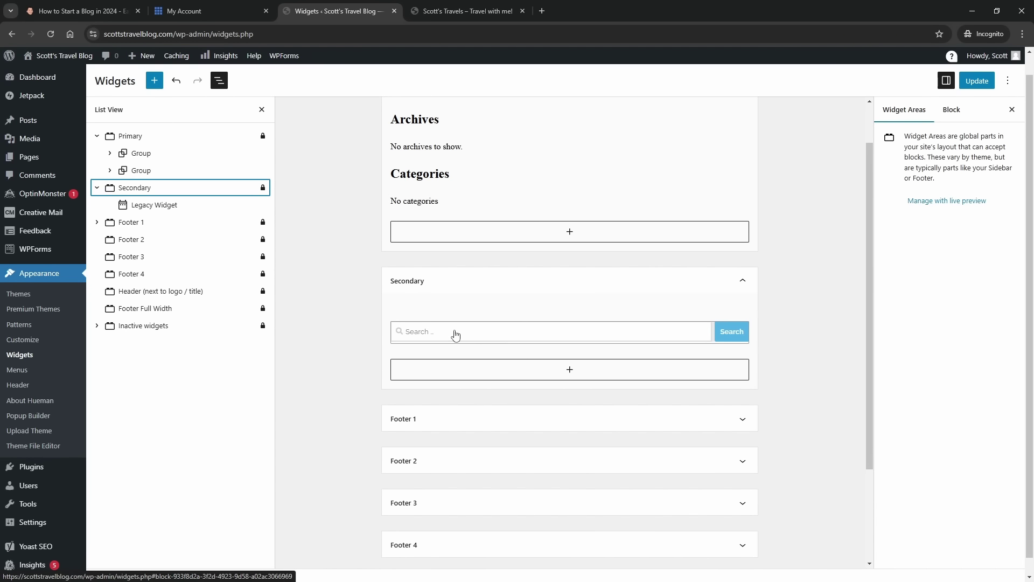
scroll(410, 307, up, 1)
- Delete the Archives and Categories headings and their list blocks from Primary
click(424, 231)
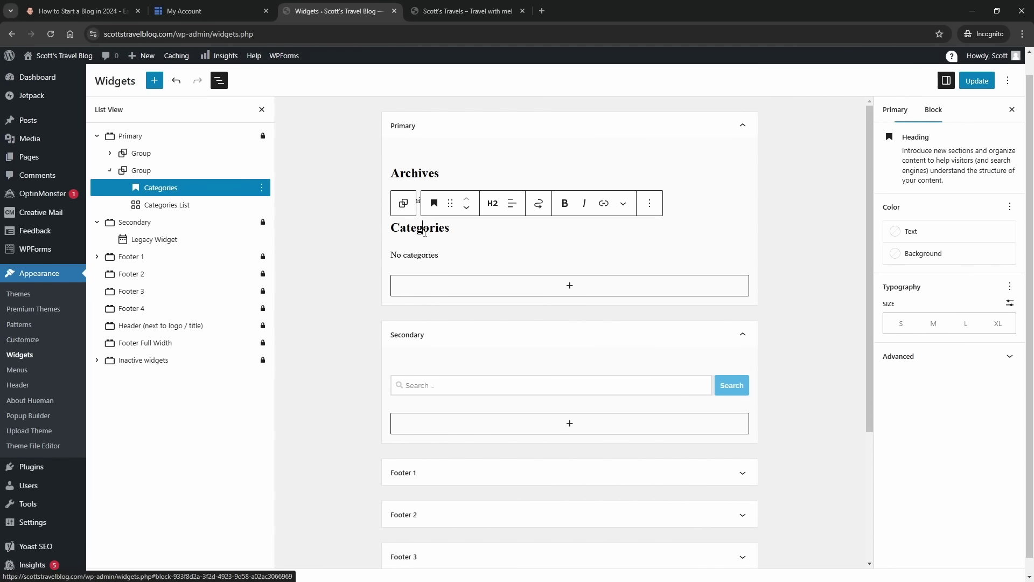
click(414, 173)
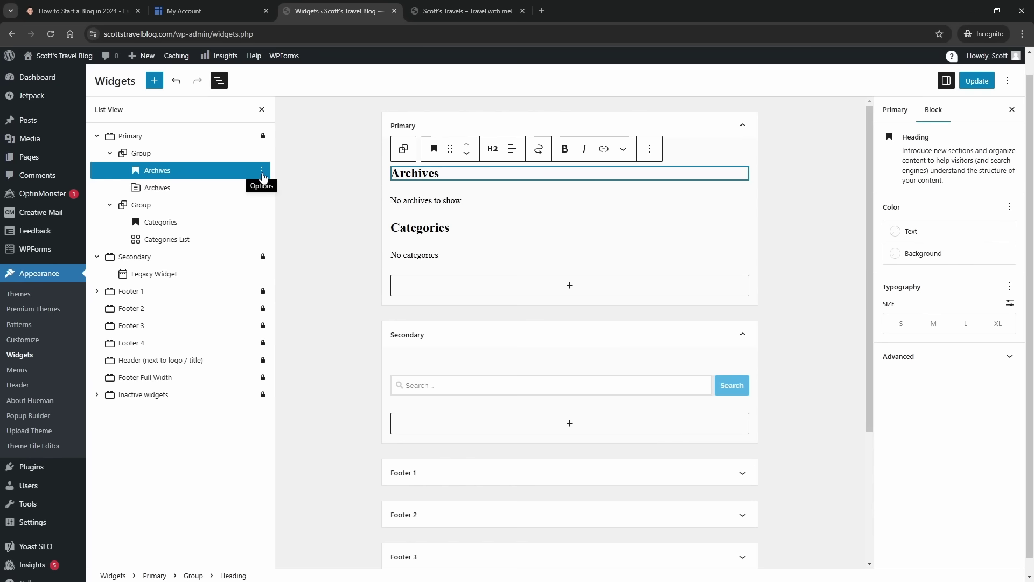
click(262, 171)
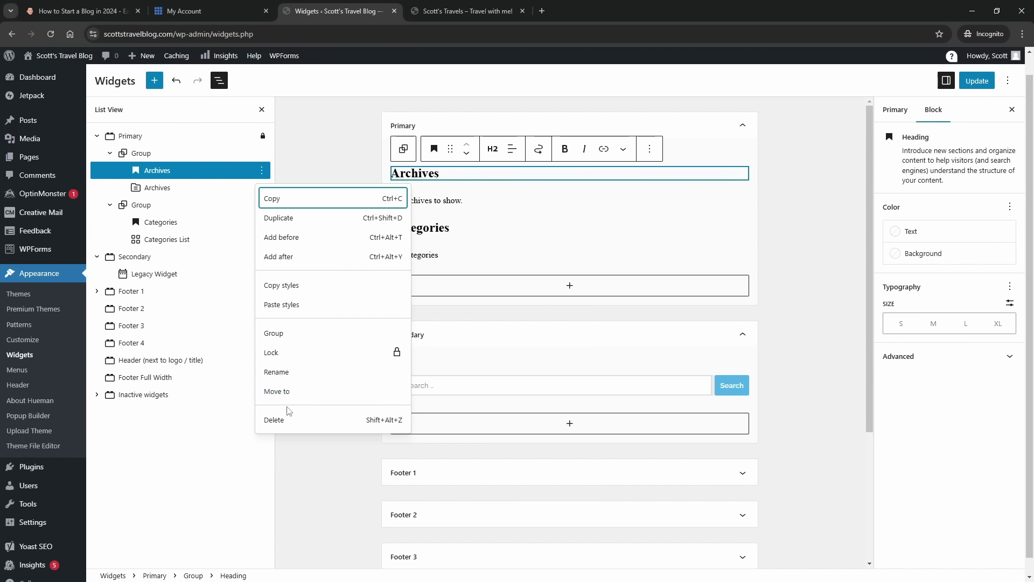
click(286, 420)
click(262, 170)
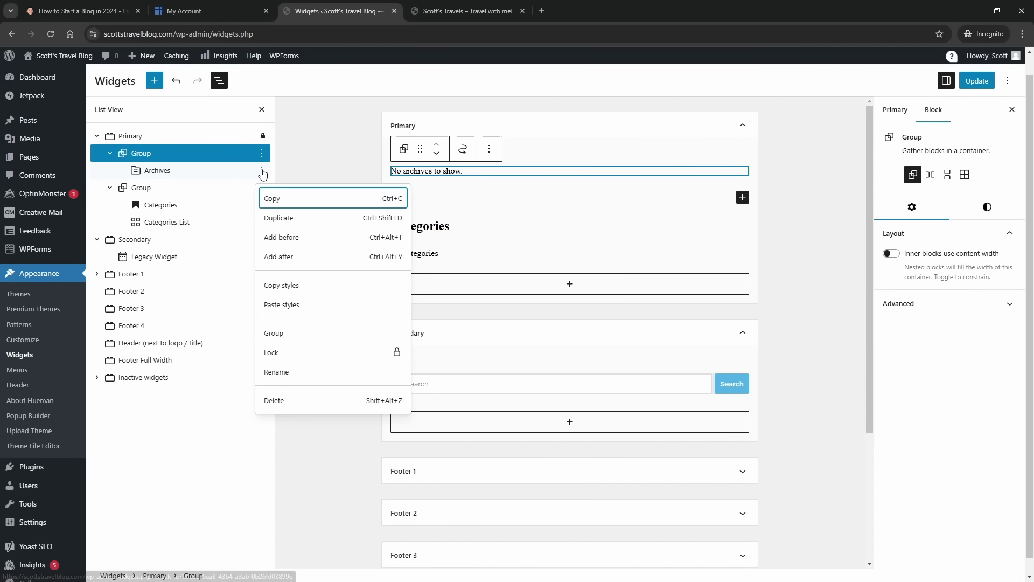
click(296, 400)
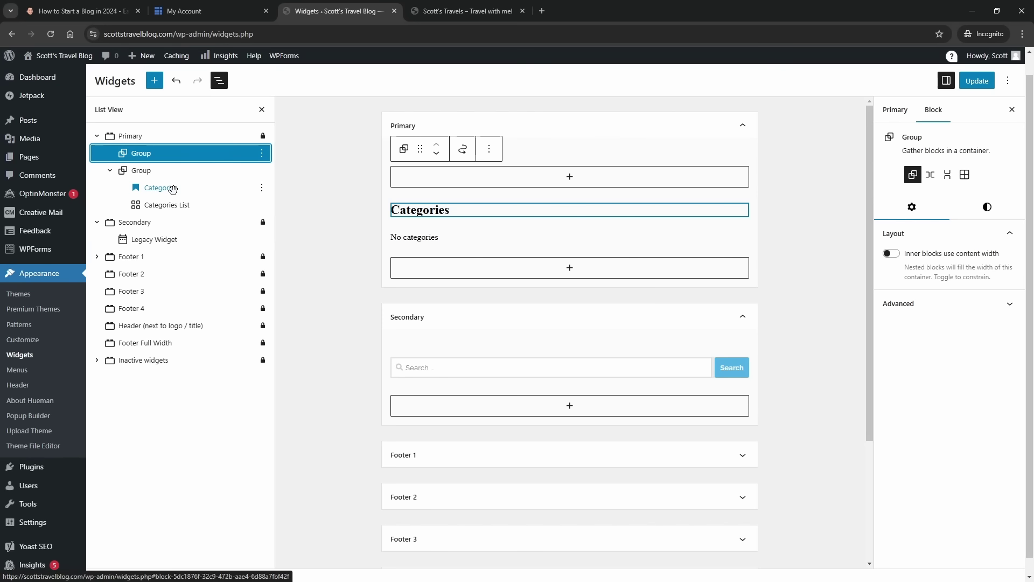
click(190, 189)
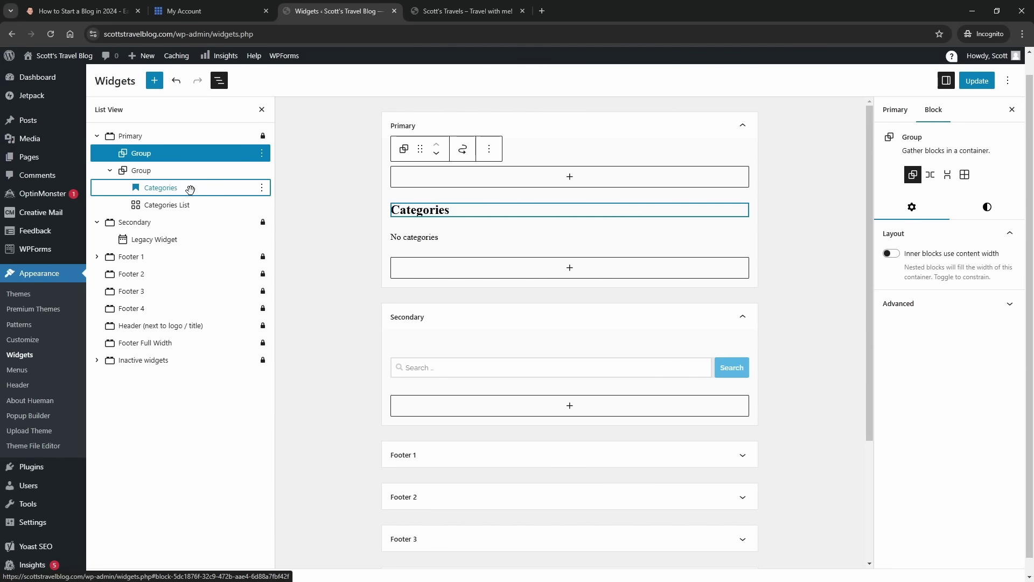
click(262, 187)
click(314, 432)
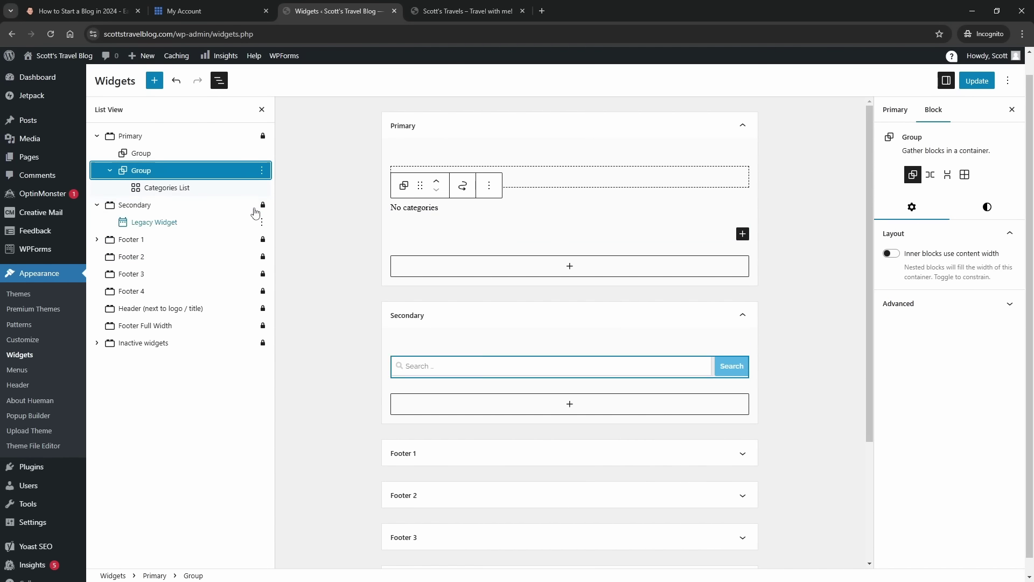
click(262, 187)
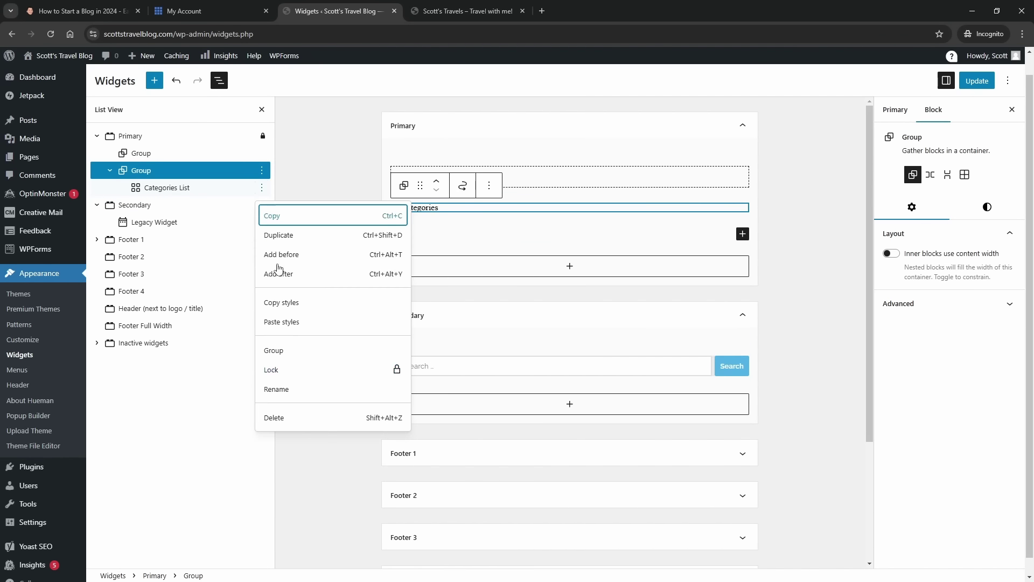
click(301, 418)
click(316, 210)
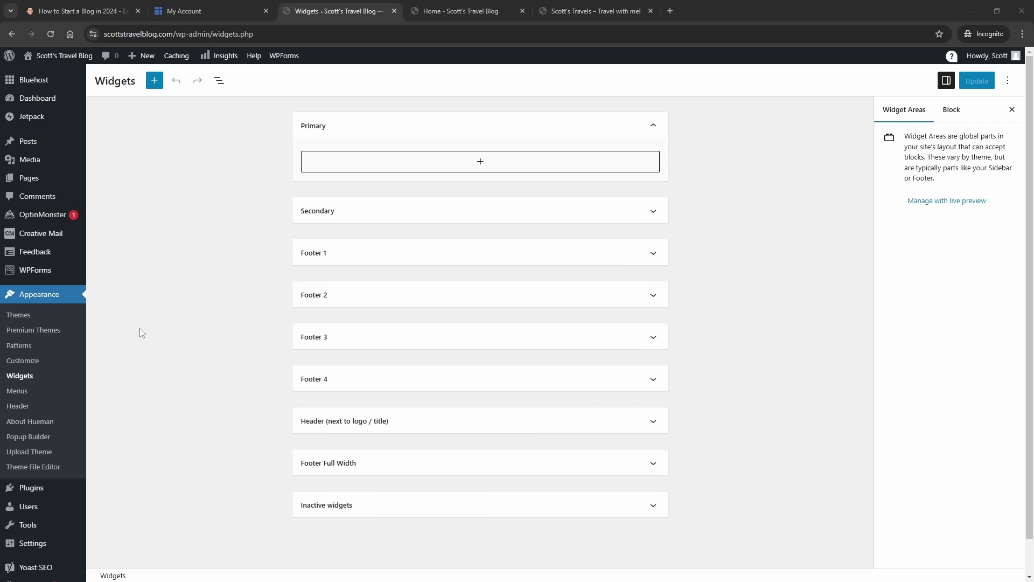
- Go to Plugins > Add New Plugin and focus the Search Plugins box
scroll(141, 333, down, 2)
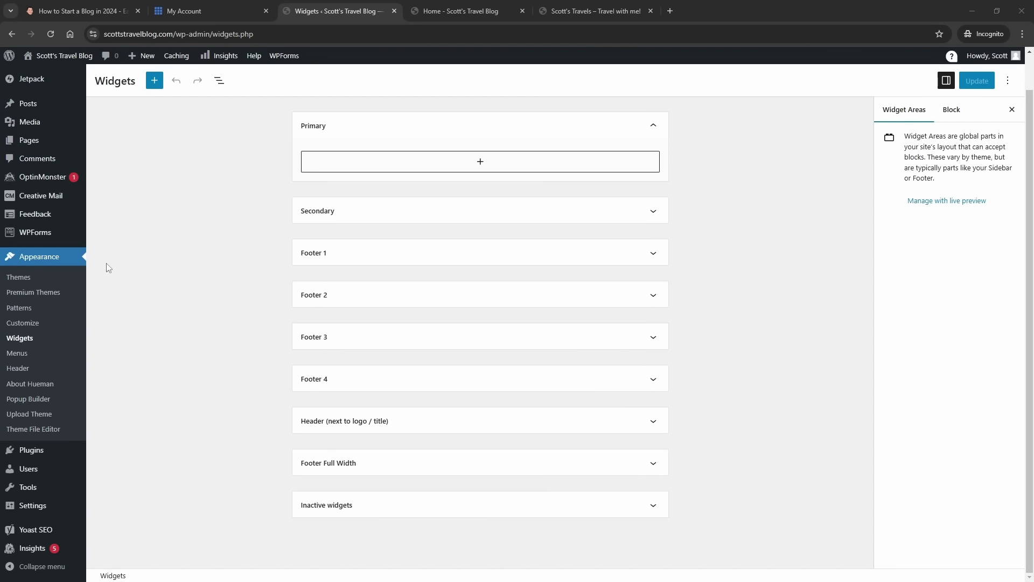
mouse_move(34, 452)
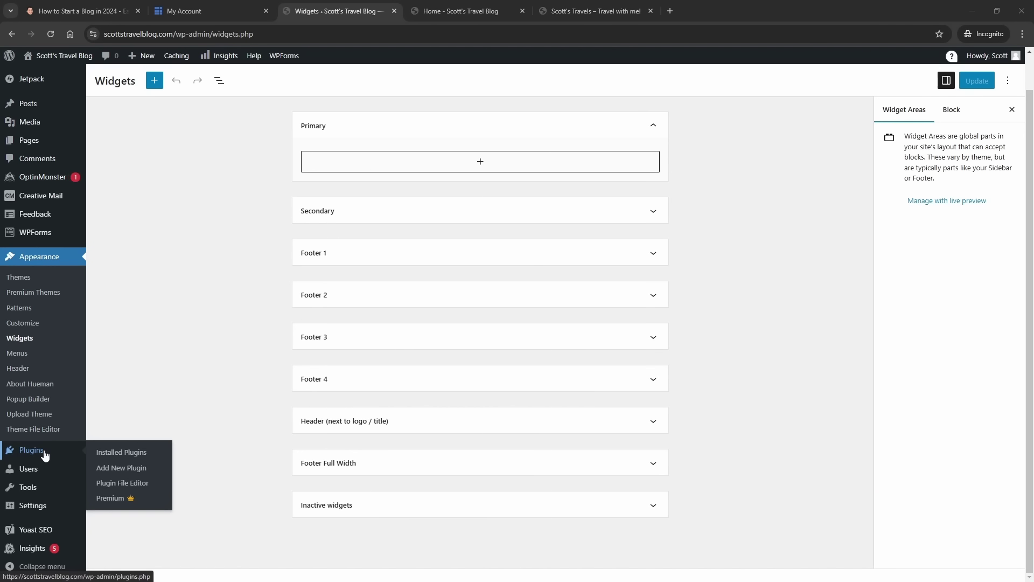
click(105, 468)
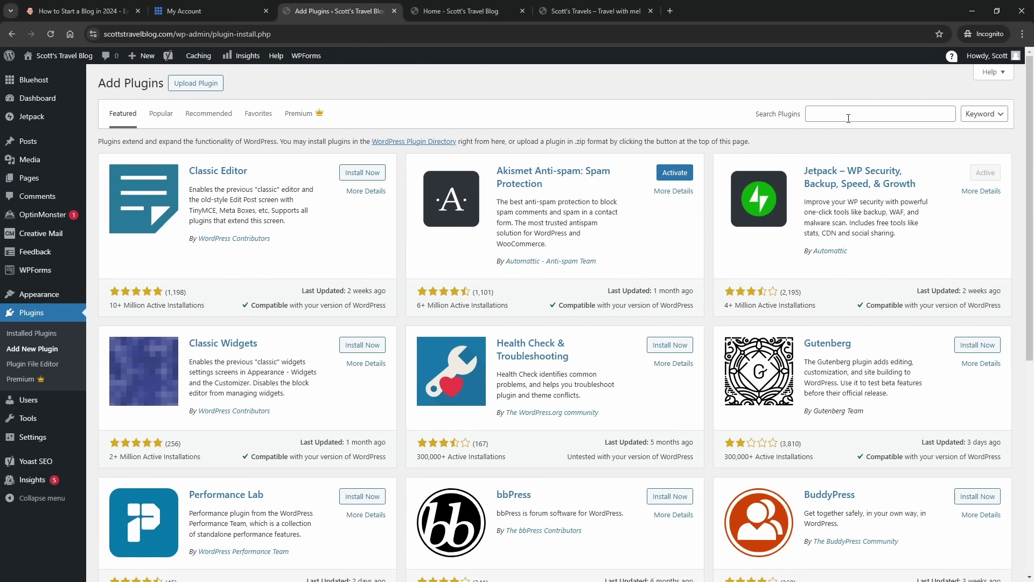
click(826, 116)
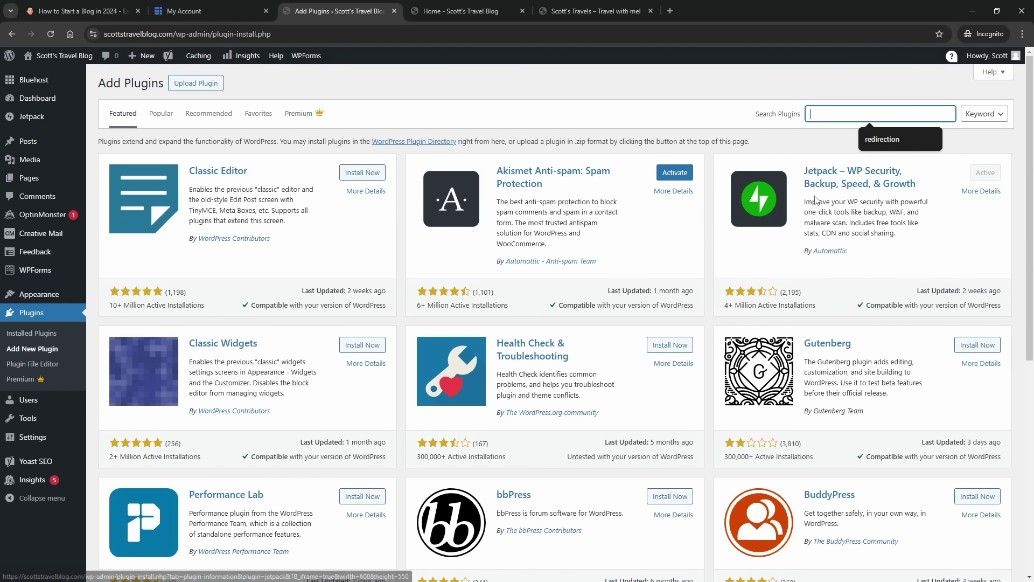
mouse_move(38, 118)
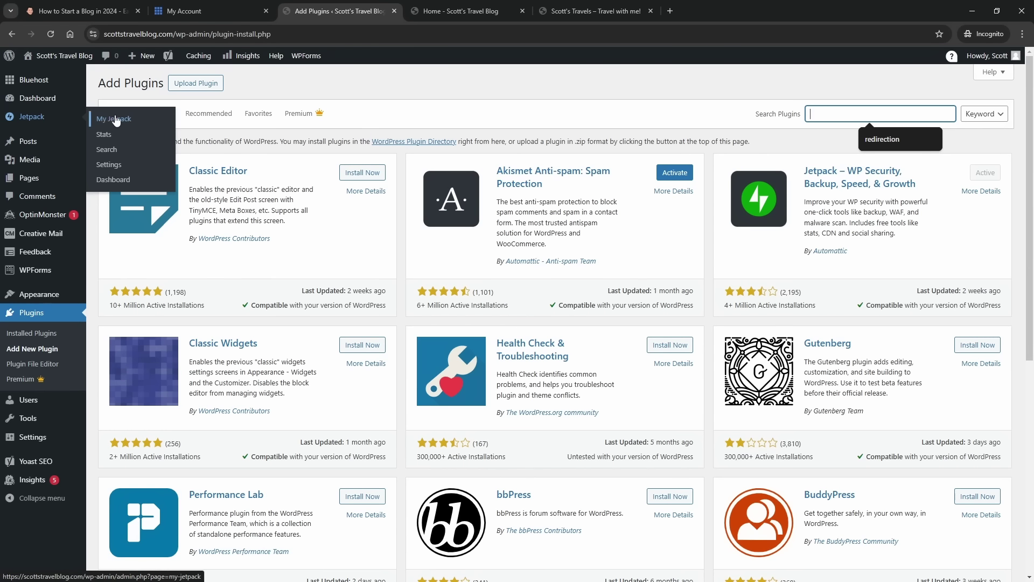
- On My Jetpack, sign in under Connection and connect the user account
click(204, 129)
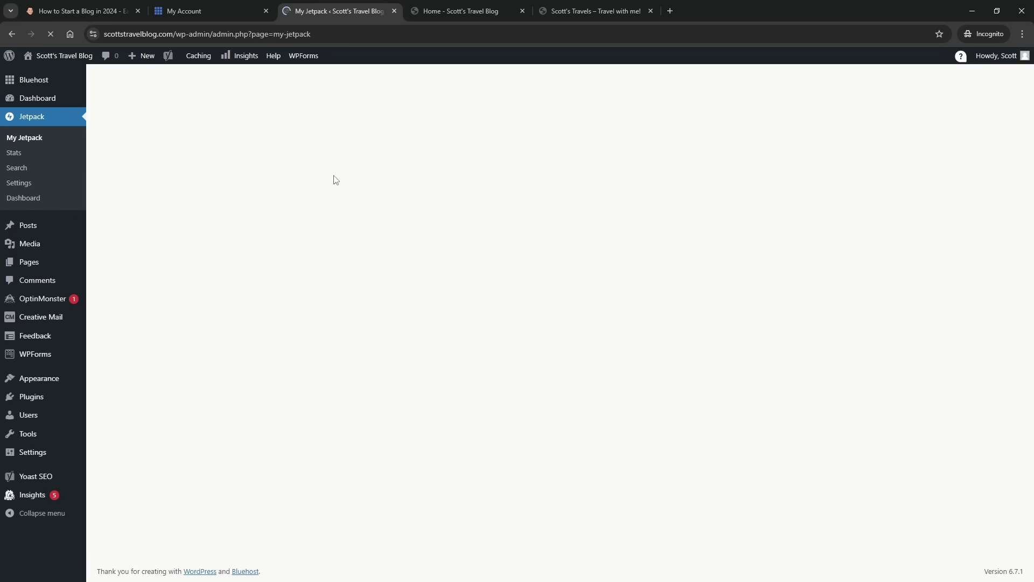
scroll(404, 240, down, 8)
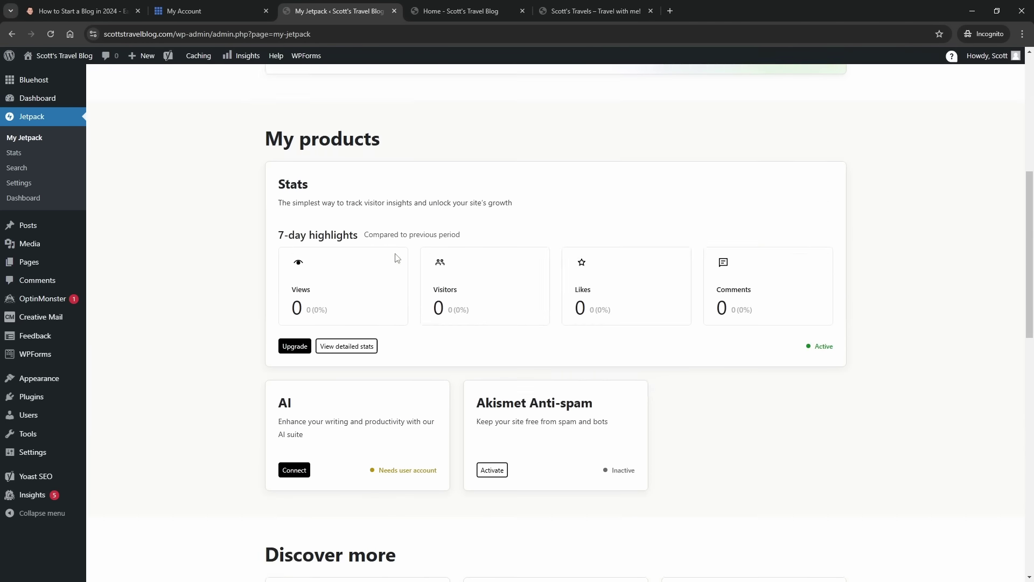
scroll(395, 253, down, 10)
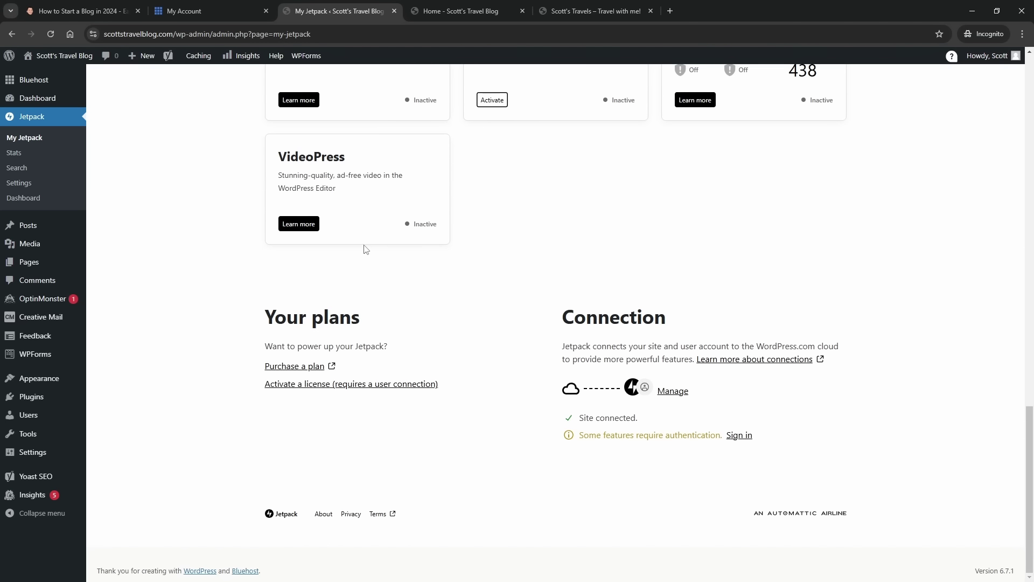
click(738, 436)
scroll(612, 296, down, 3)
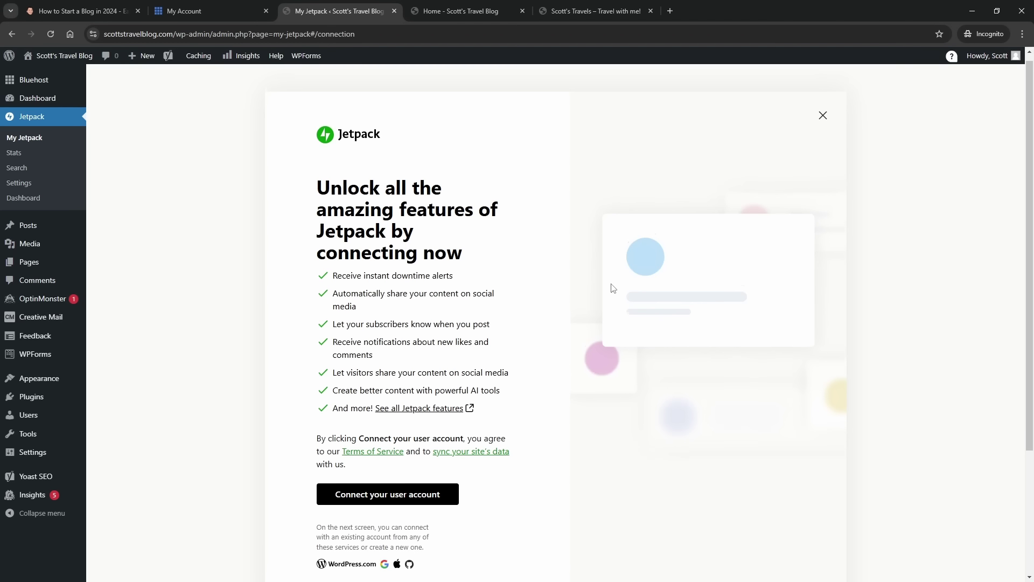
click(437, 332)
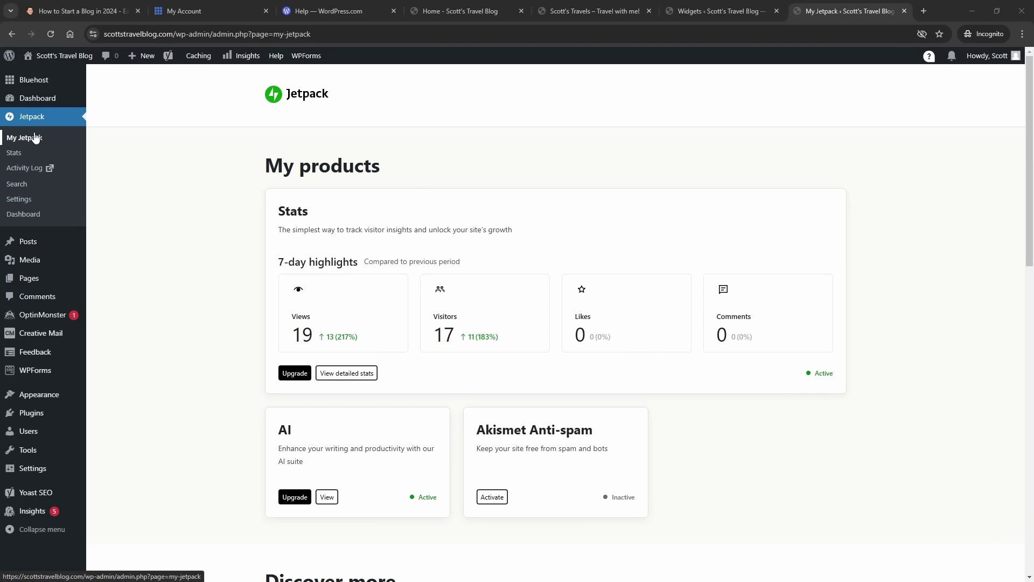
- In Jetpack Settings > Newsletter, switch on 'Let visitors subscribe'
click(25, 201)
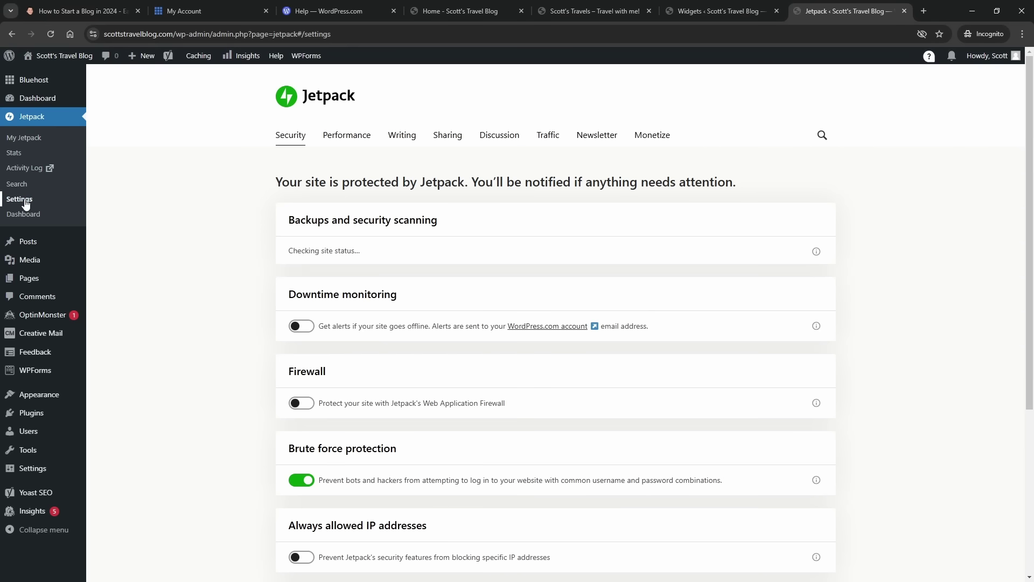
click(598, 139)
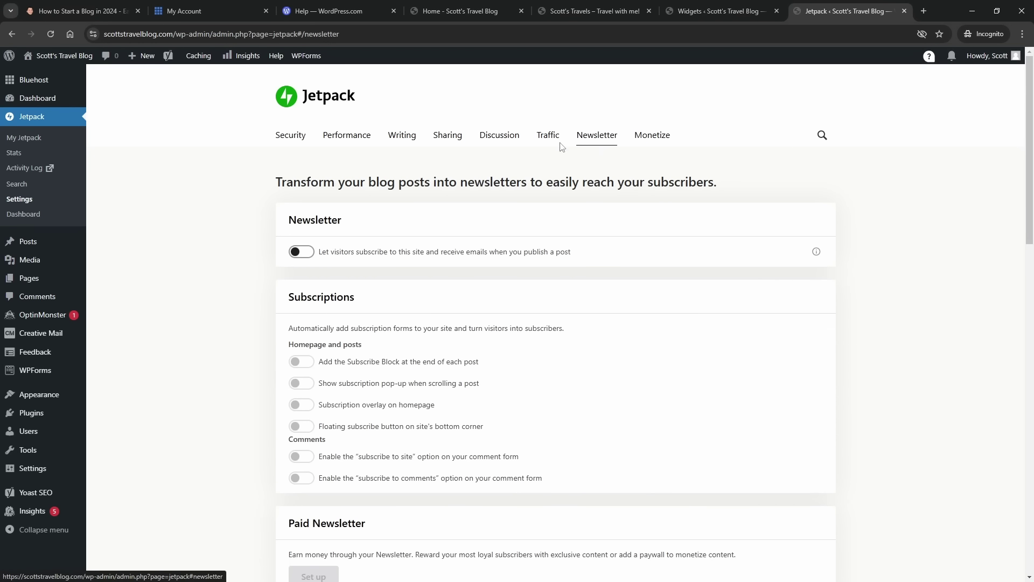
click(308, 255)
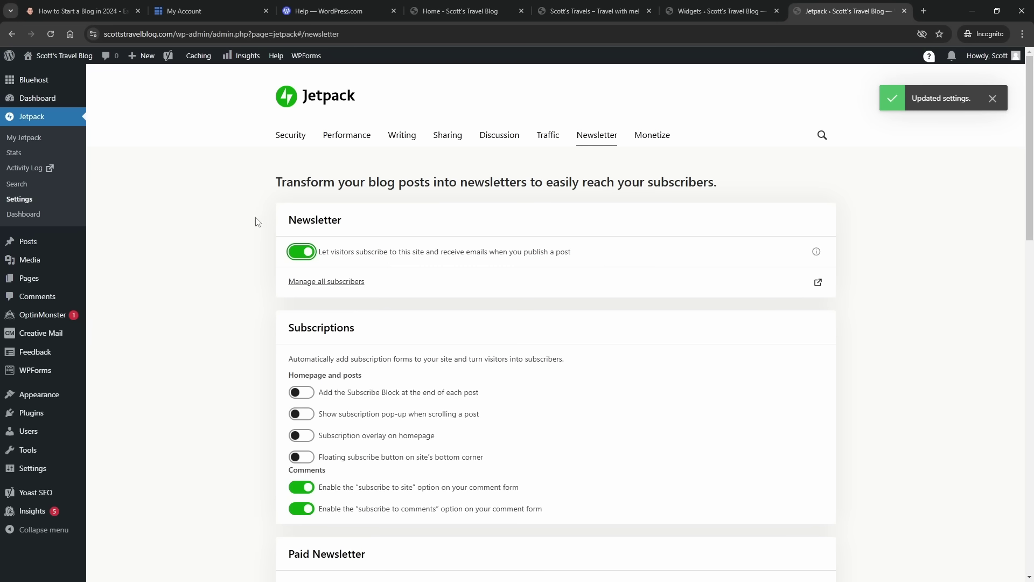
scroll(238, 222, down, 2)
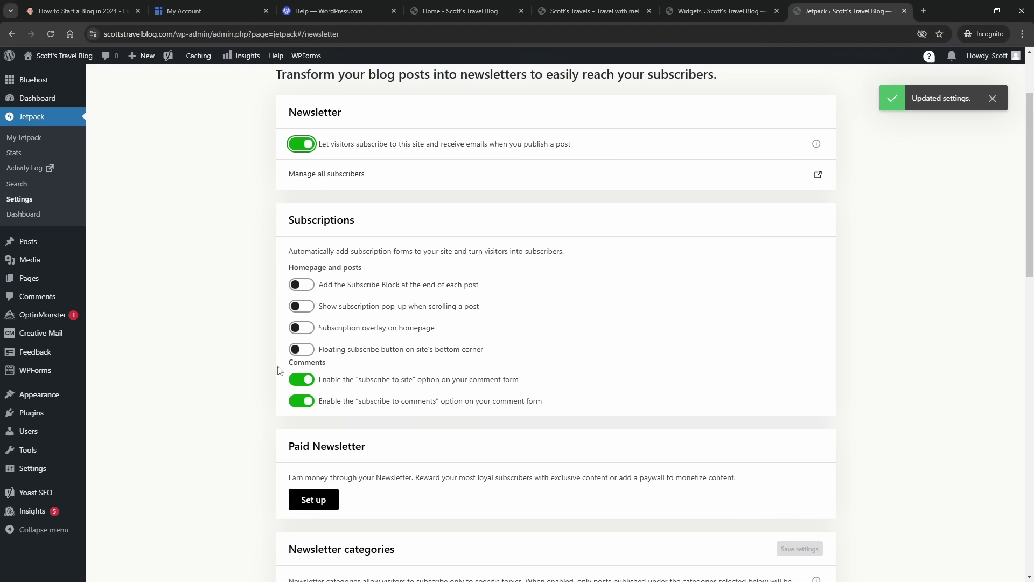
scroll(217, 291, down, 2)
scroll(218, 292, up, 4)
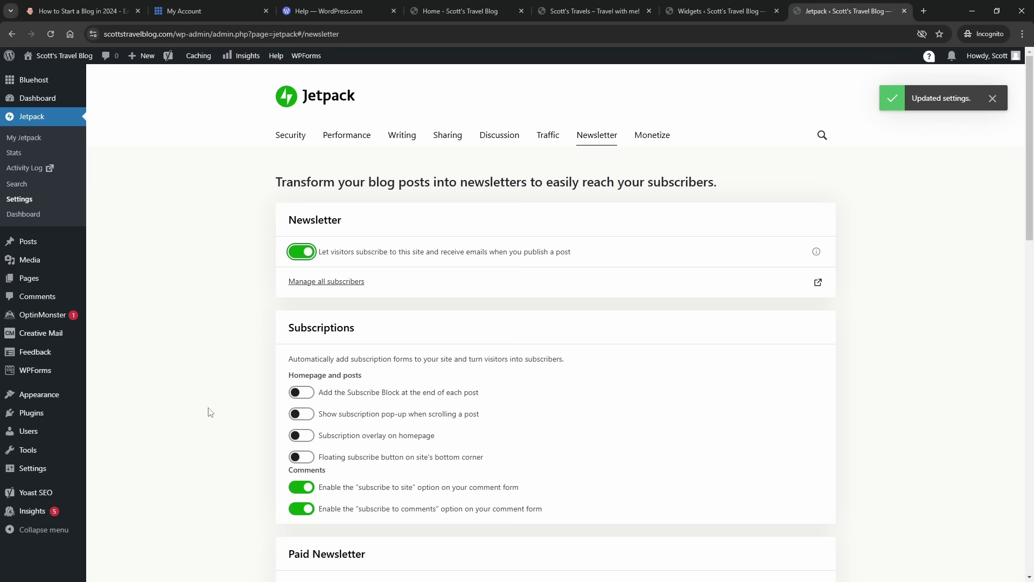
mouse_move(66, 399)
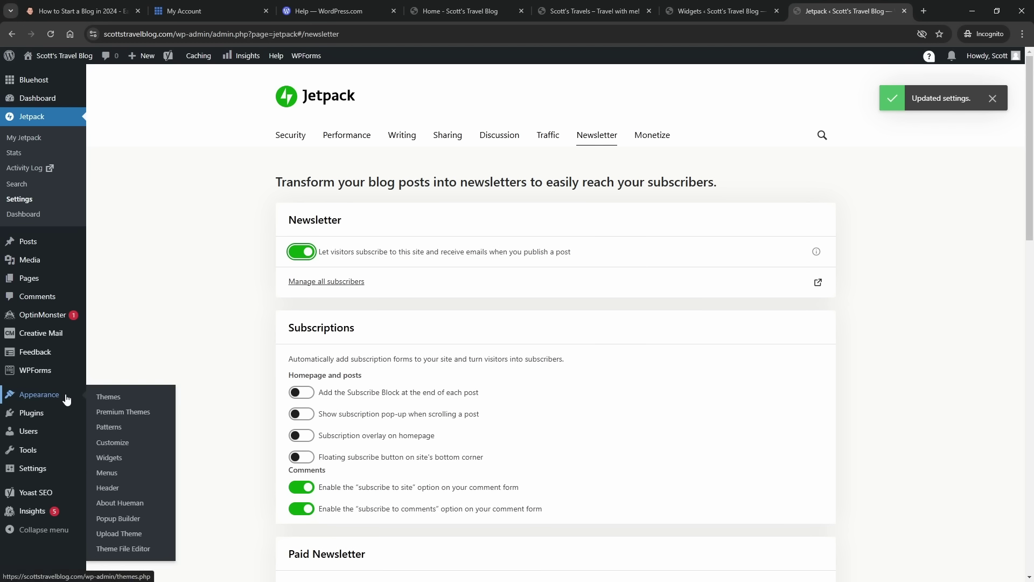
- Add a Subscribe block to the Primary widget area via a 'subsc' block search
click(117, 458)
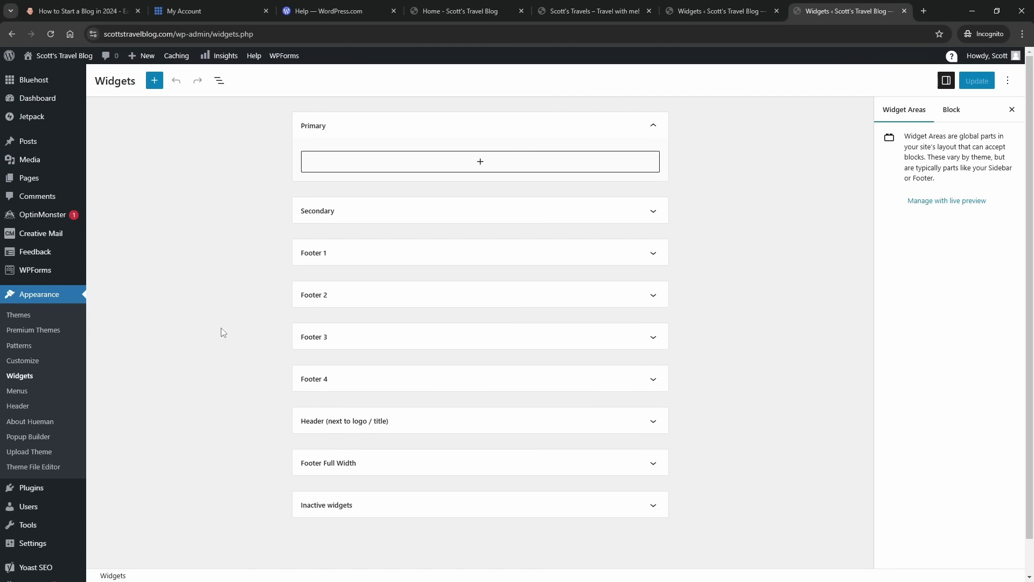
click(482, 163)
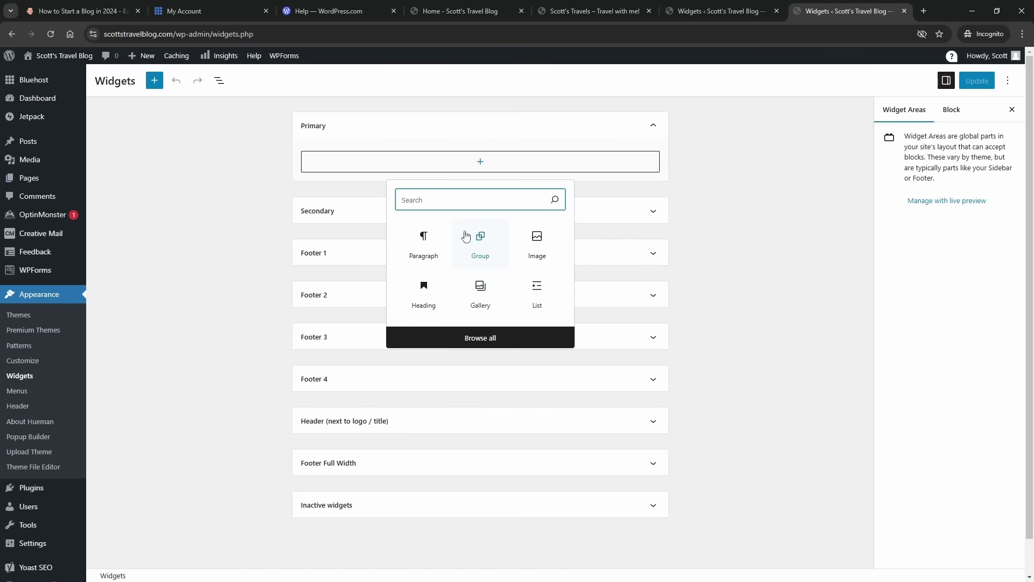
text(swubs)
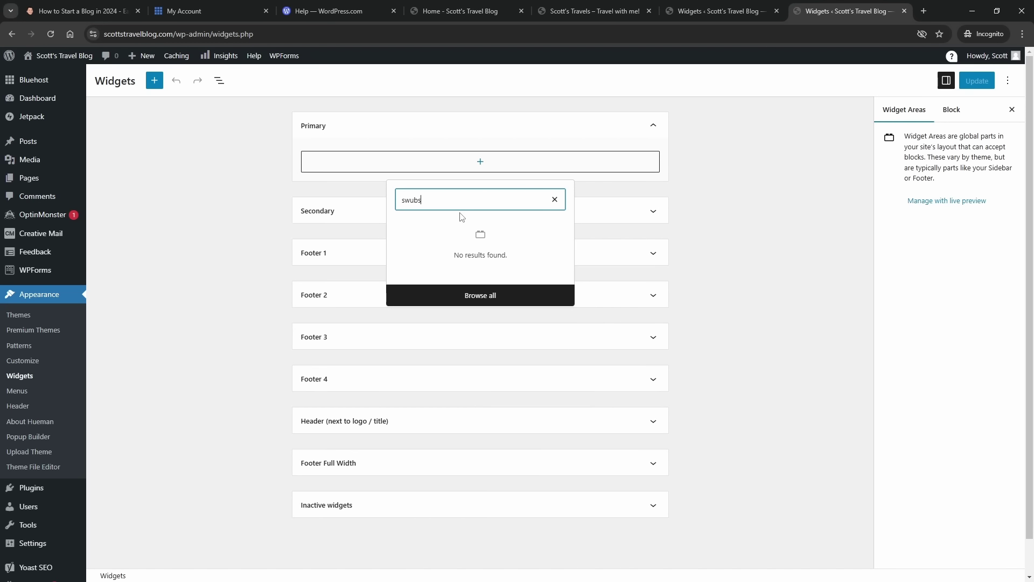
key(BackSpace)
key(BackSpace)
key(BackSpace)
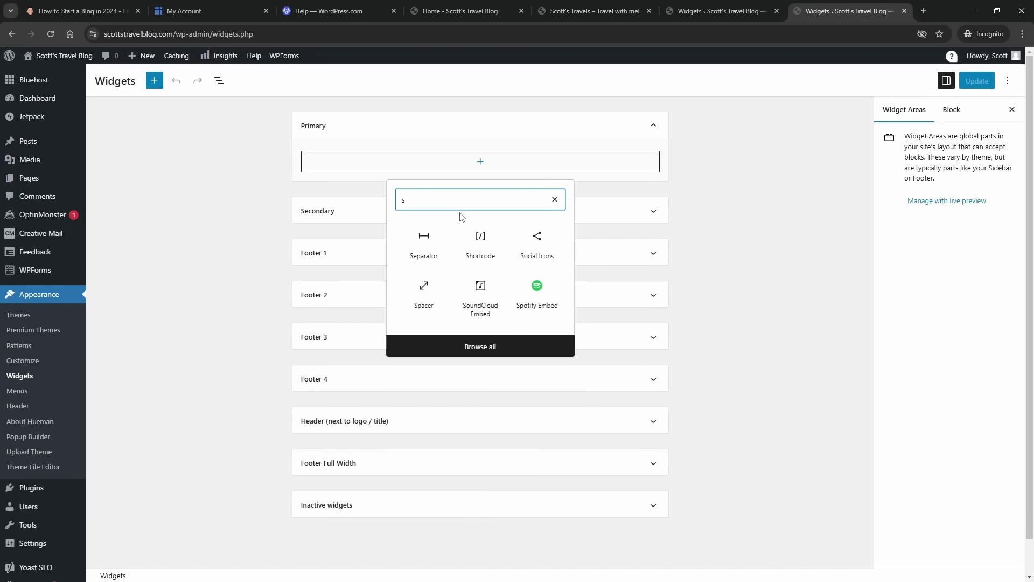
text(ubsc)
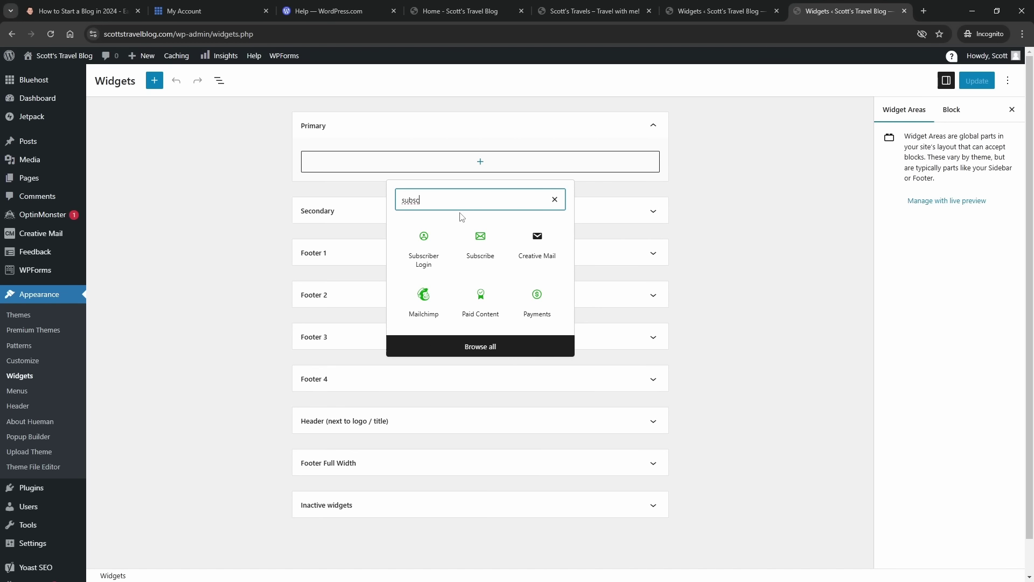
click(481, 240)
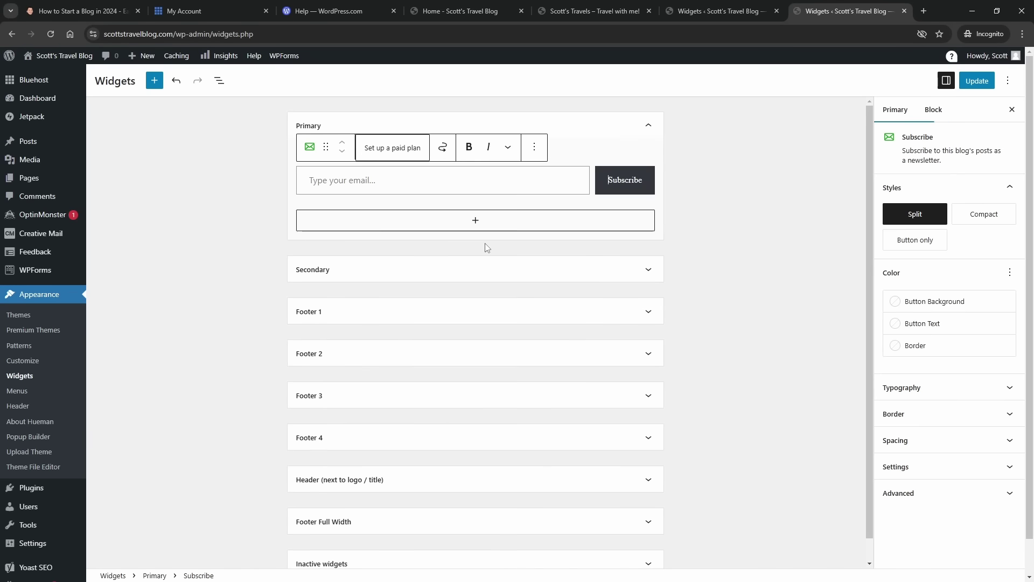
- Change the Subscribe form's email placeholder text to 'Email address...'
click(383, 185)
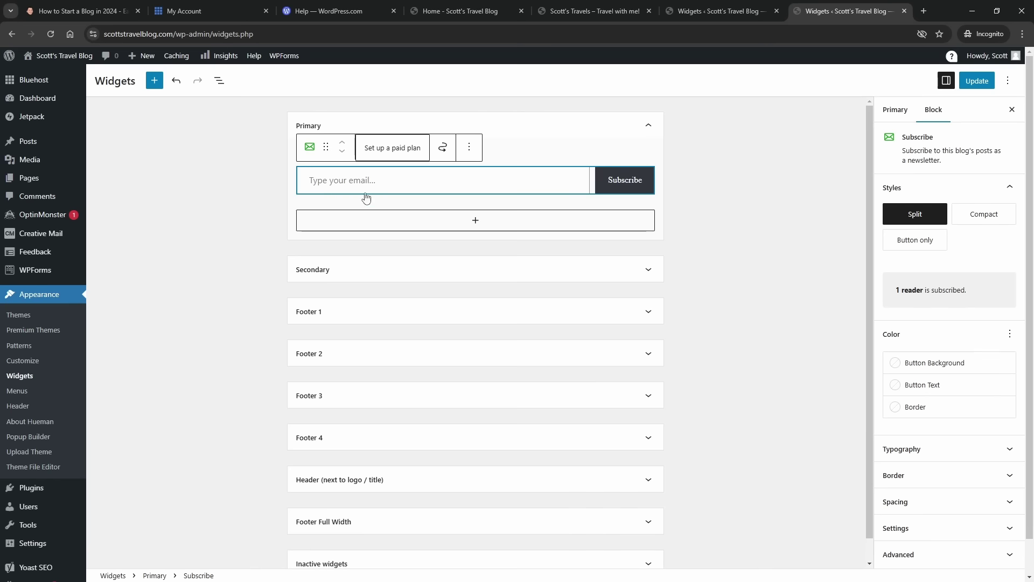
scroll(927, 498, down, 1)
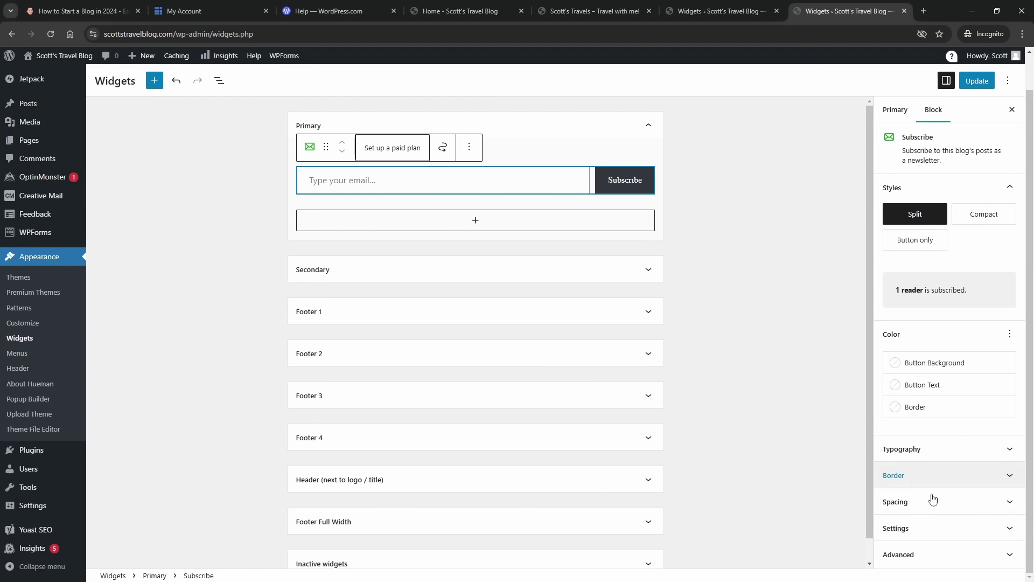
click(924, 527)
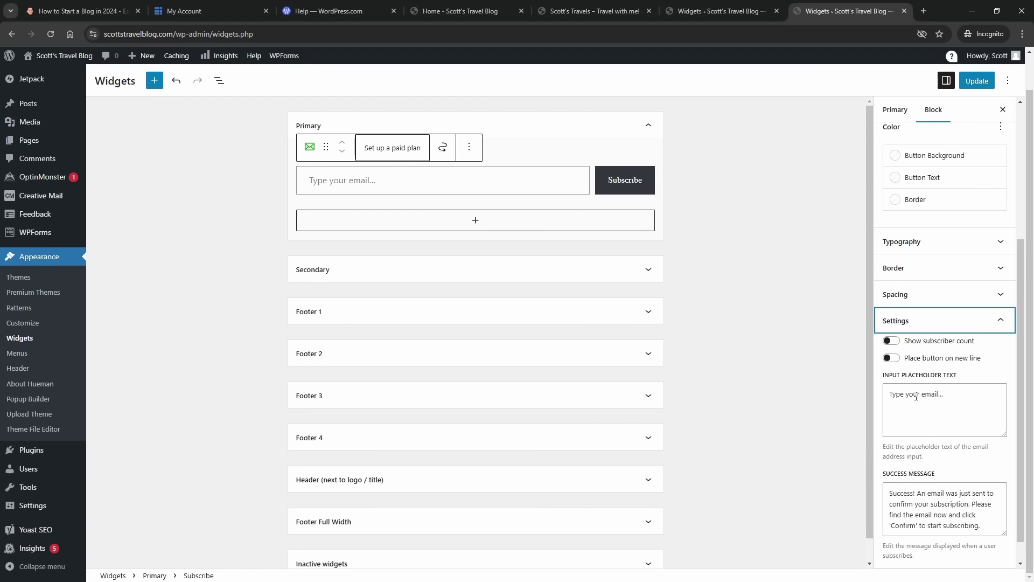
click(946, 393)
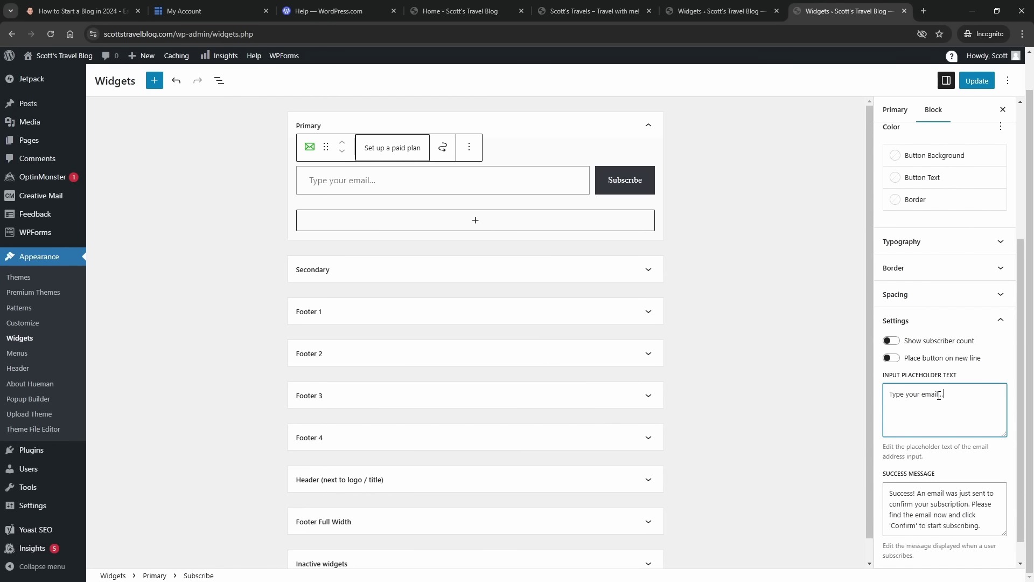
drag(939, 394, 884, 396)
key(BackSpace)
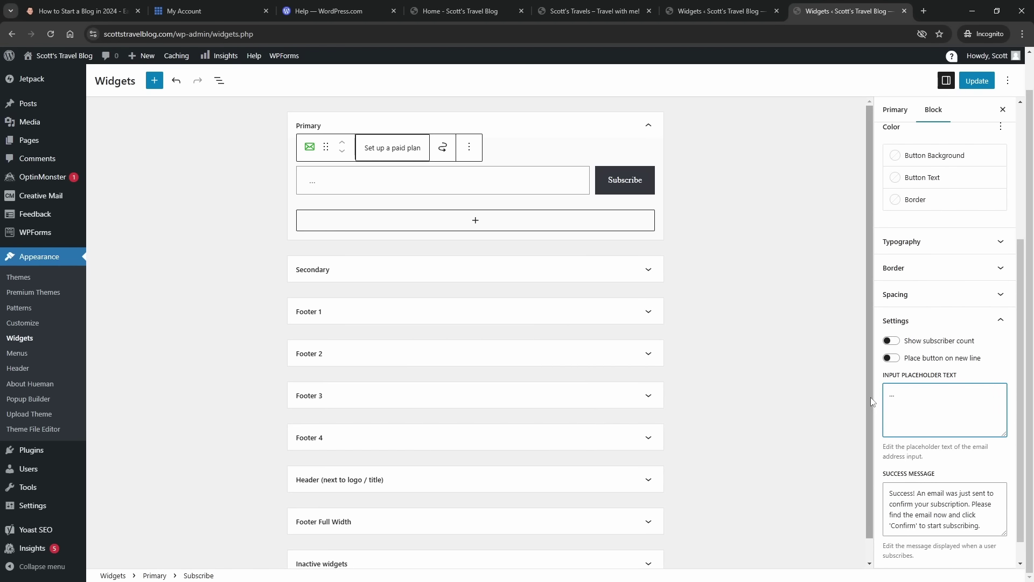
text(Email)
text(address)
scroll(932, 470, down, 1)
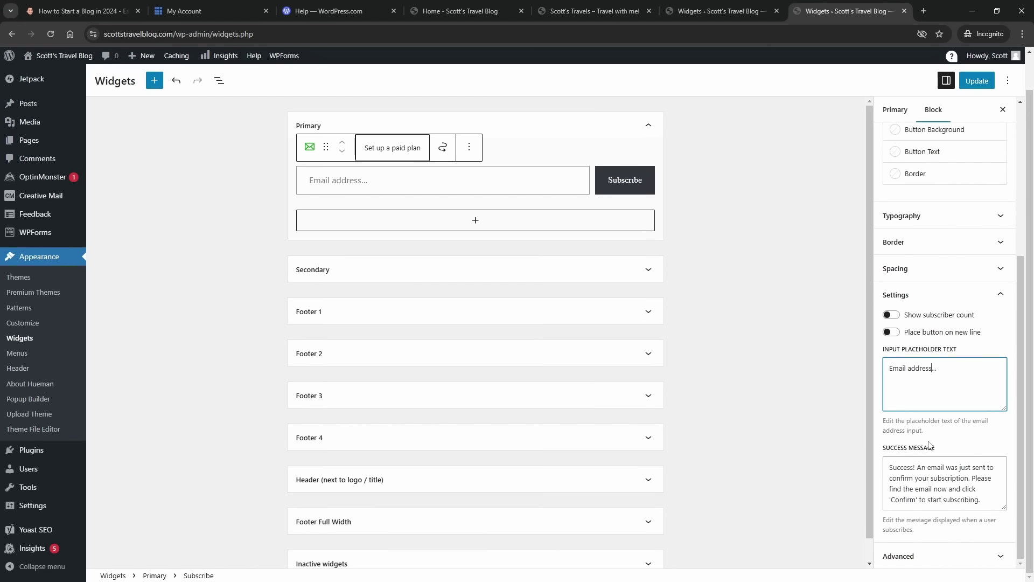
scroll(940, 410, up, 3)
- Set the Subscribe form's typography size to S (small)
click(952, 377)
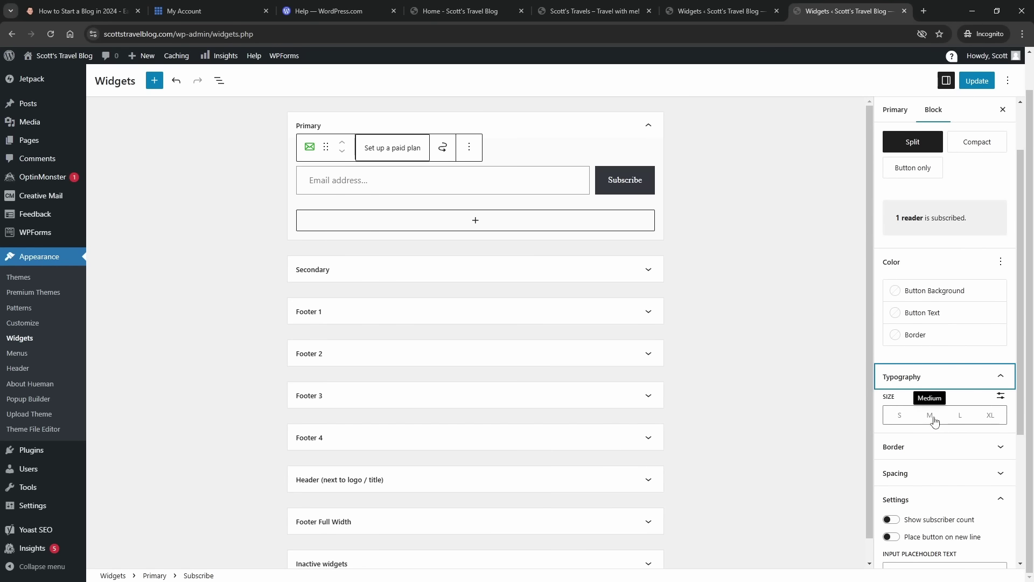
click(961, 421)
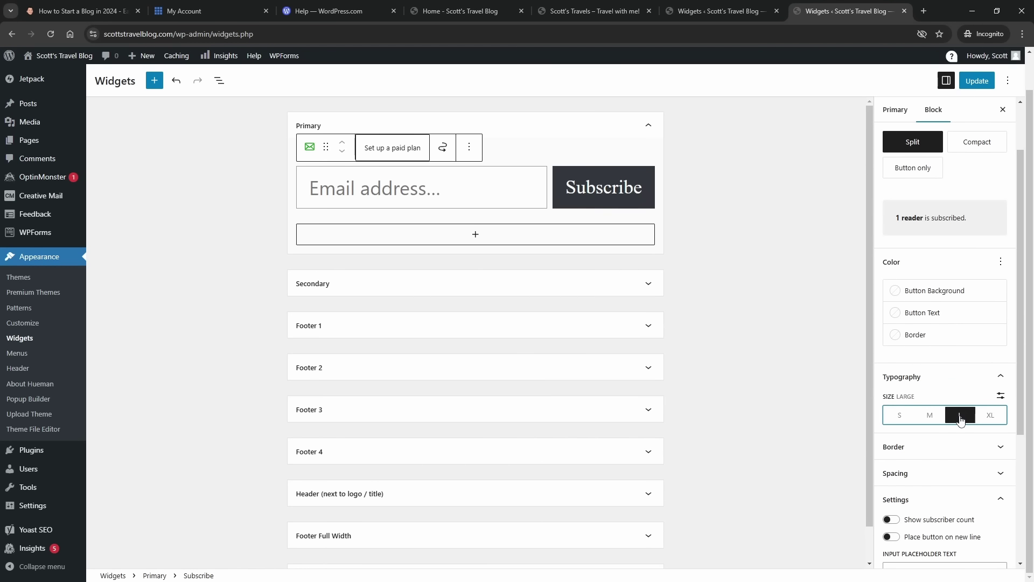
click(899, 417)
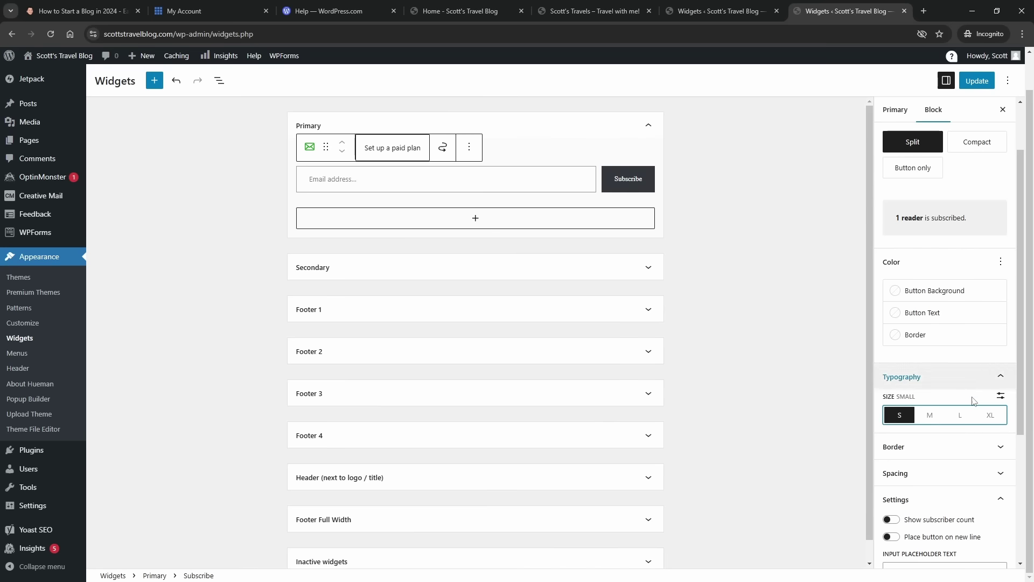
click(964, 448)
scroll(926, 346, up, 3)
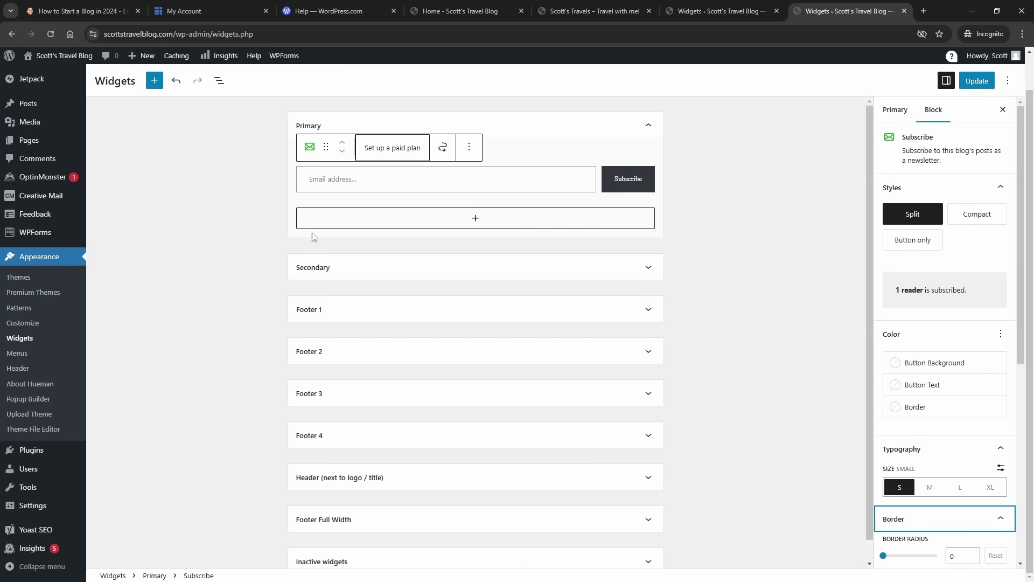
click(474, 221)
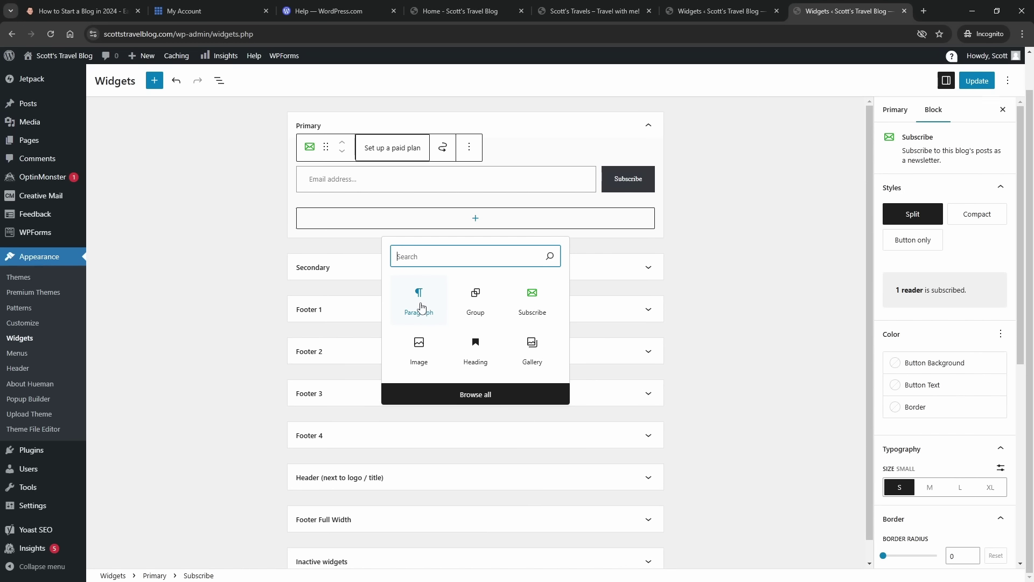
- Add a paragraph below the Subscribe form containing the pasted welcome text
click(420, 307)
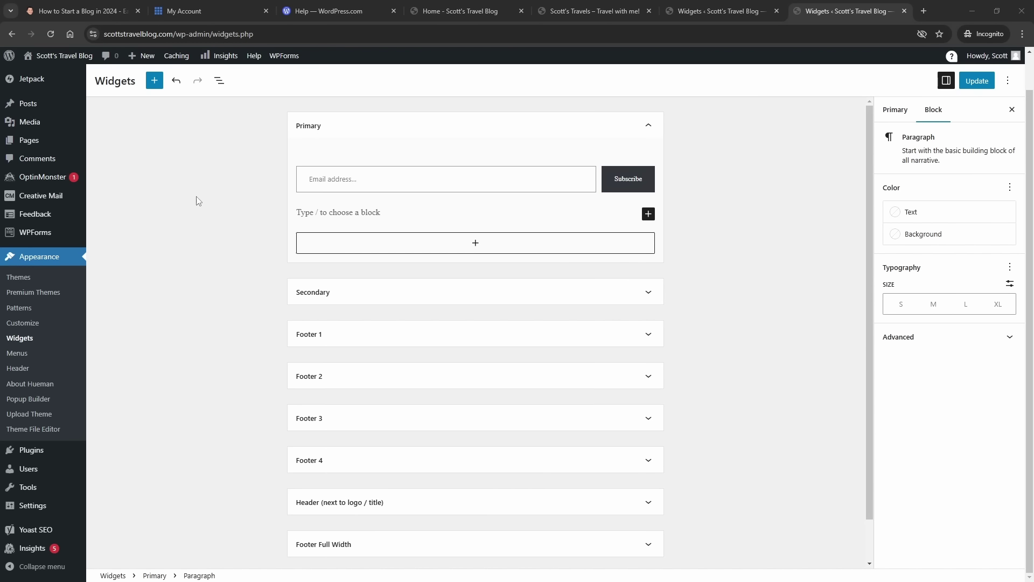
key(alt+Tab)
text(Welcome to my travel blog! This is a sample blog that I created using the free tutorial on TheBlogStarter.com. Start with Step #1 of the tutorial to build your own blog.)
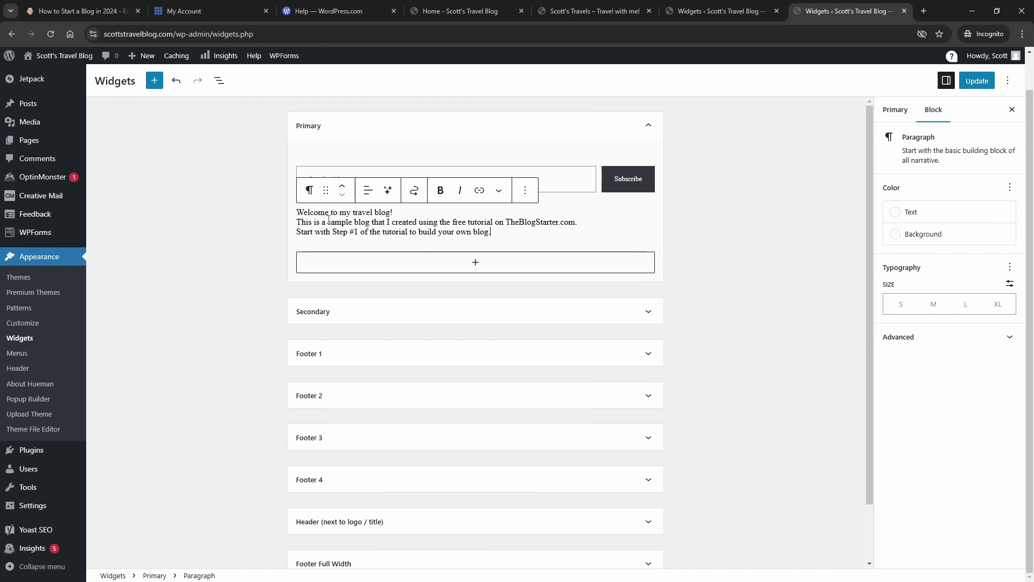
click(404, 215)
key(Return)
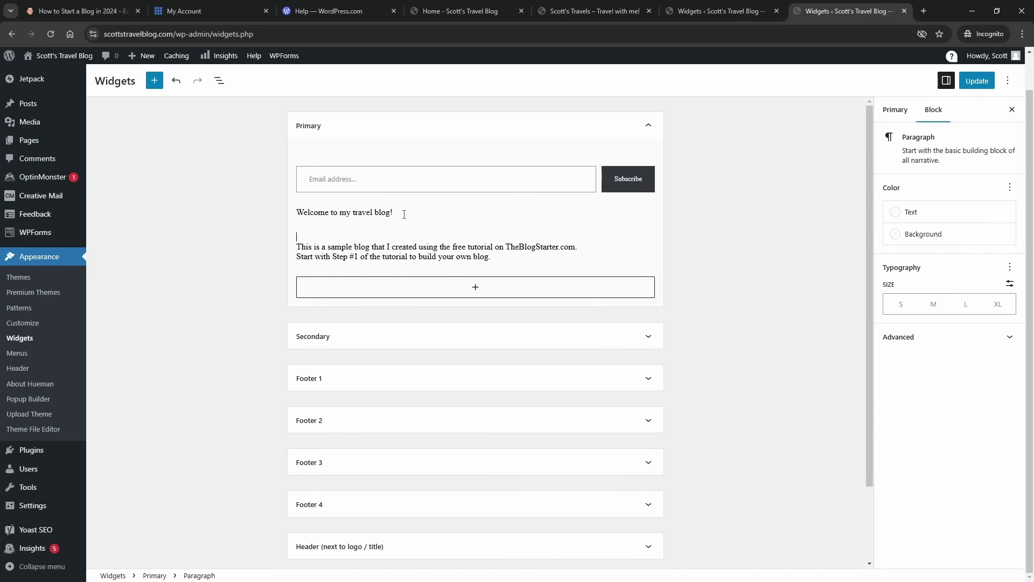
key(BackSpace)
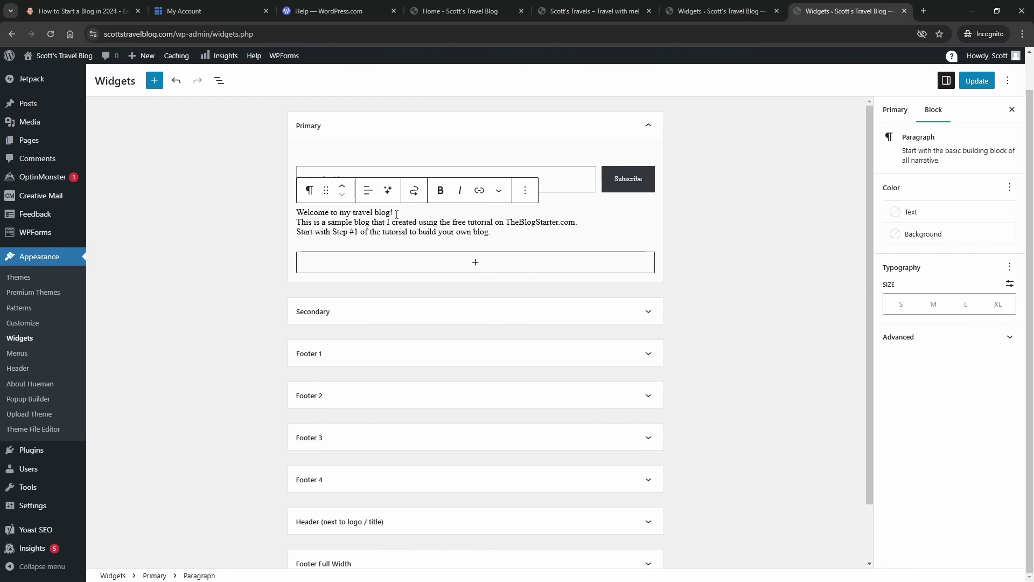
- Set the welcome paragraph's text size to M (medium)
drag(393, 212, 296, 213)
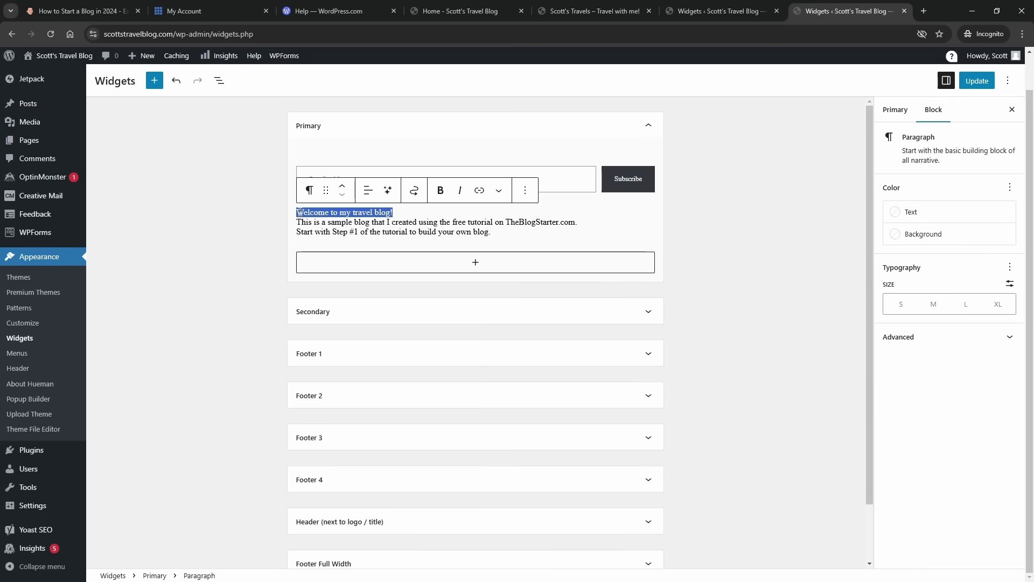
click(934, 305)
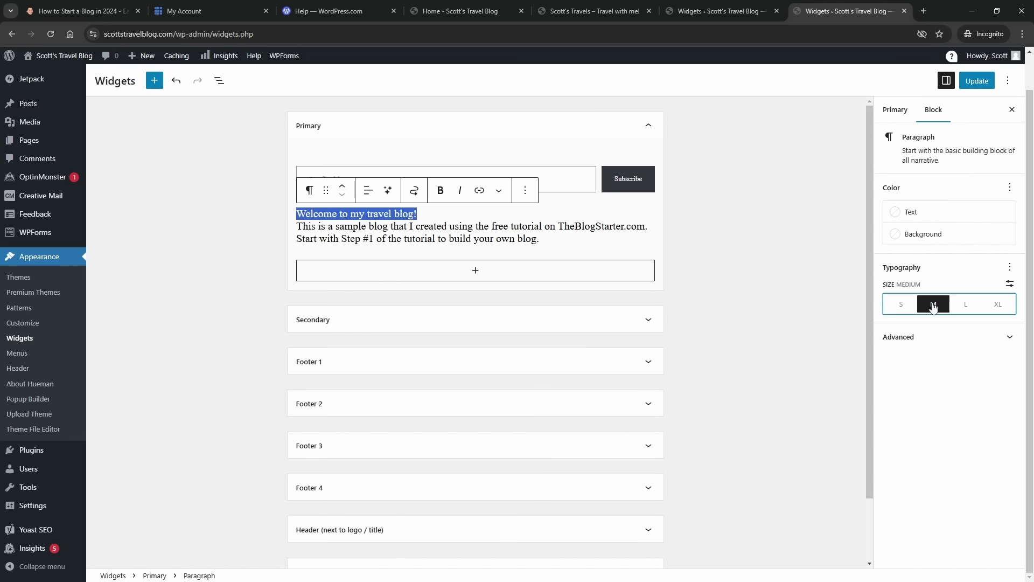
click(492, 227)
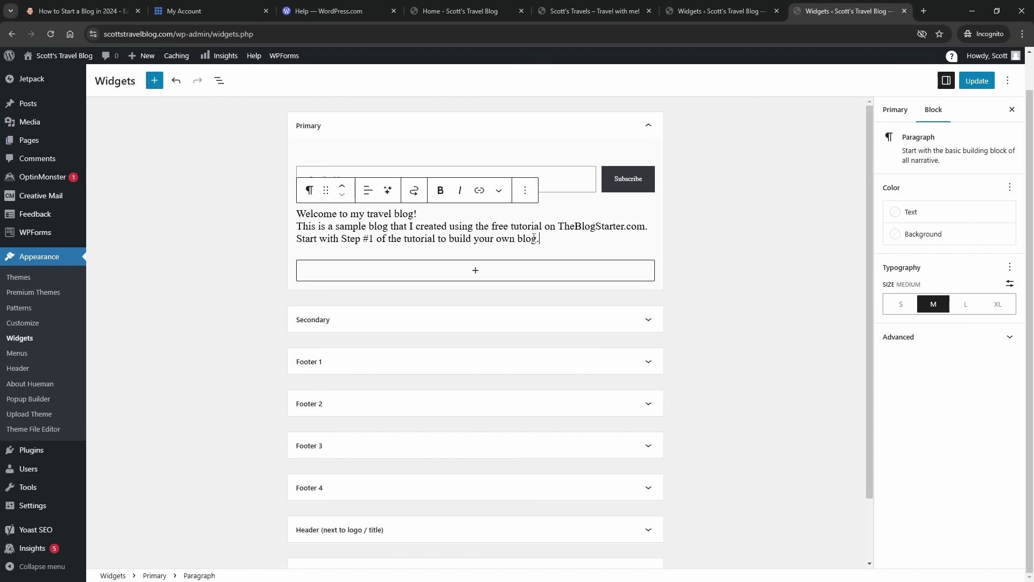
drag(534, 238, 460, 237)
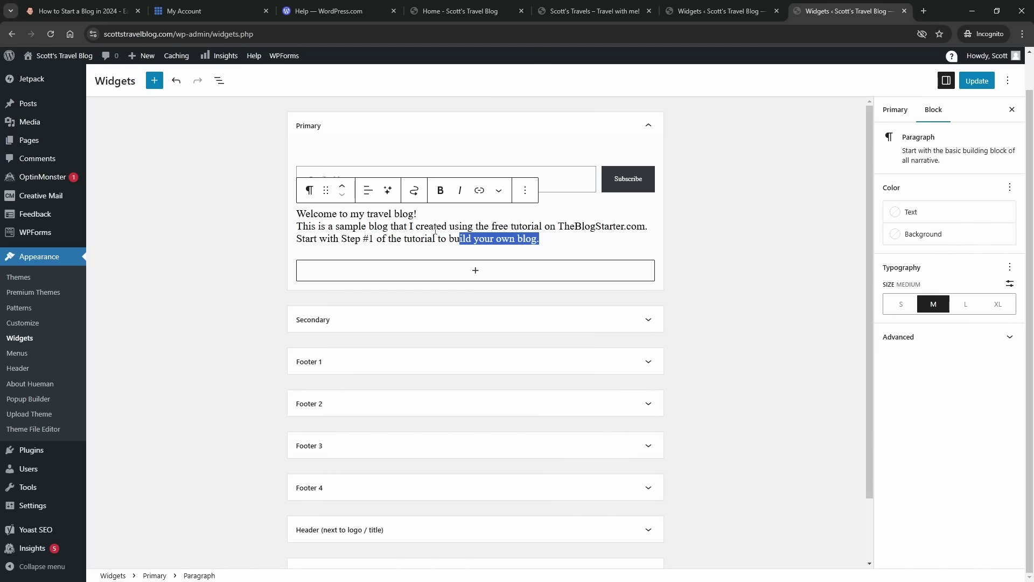
click(950, 339)
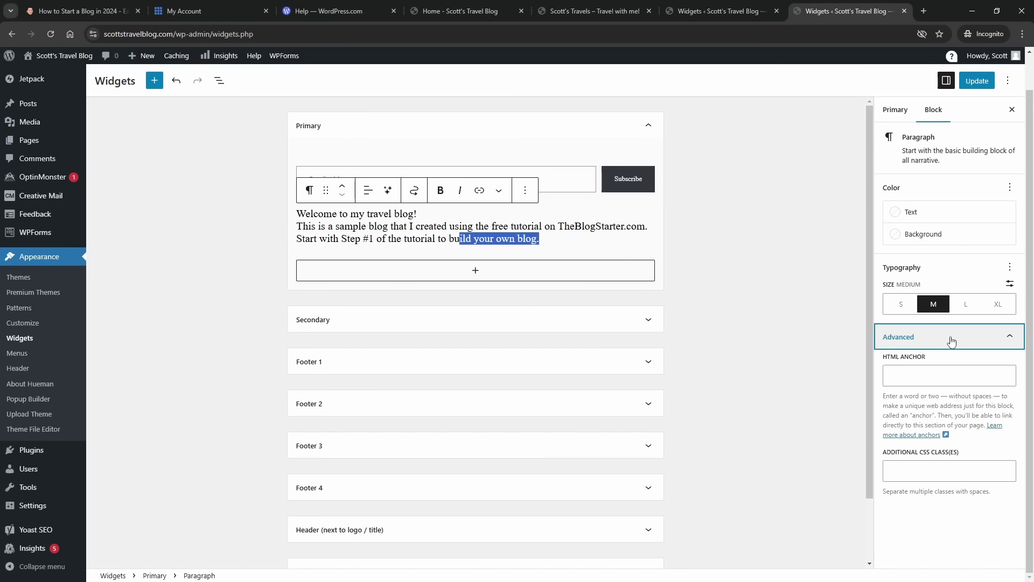
click(952, 341)
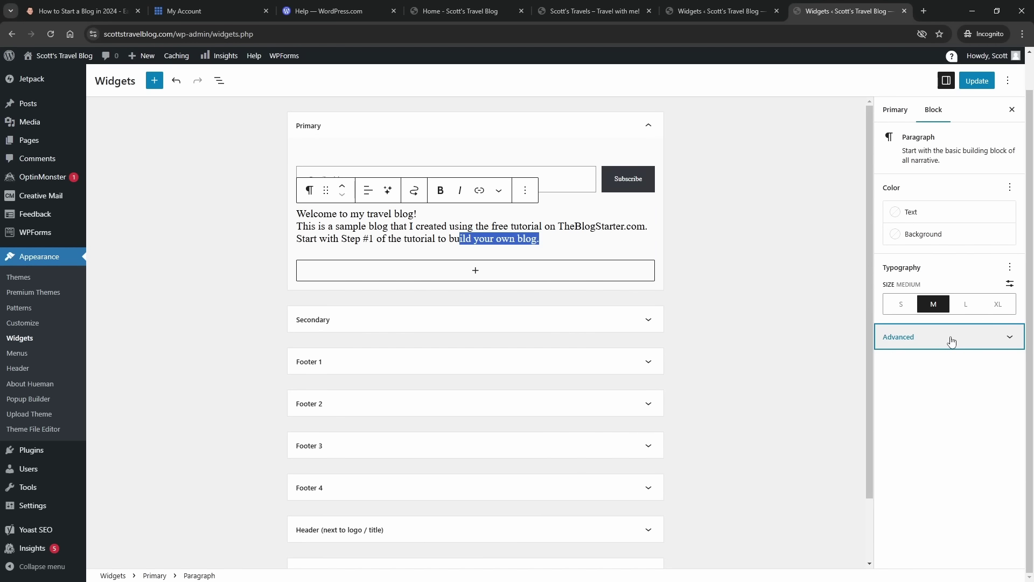
- Make the first line 'Welcome to my travel blog!' bold
click(445, 227)
drag(419, 214, 296, 216)
click(440, 191)
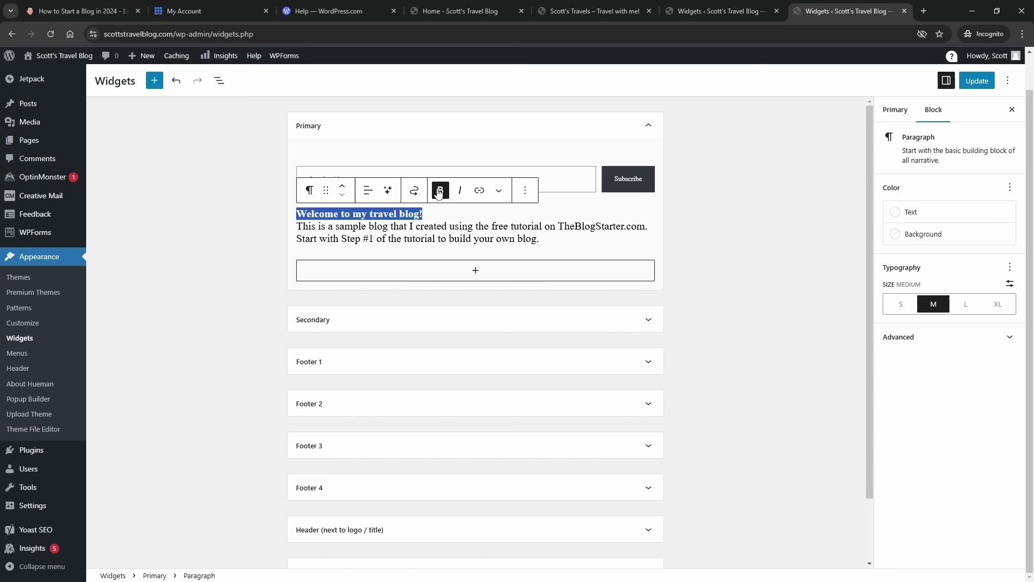
click(445, 219)
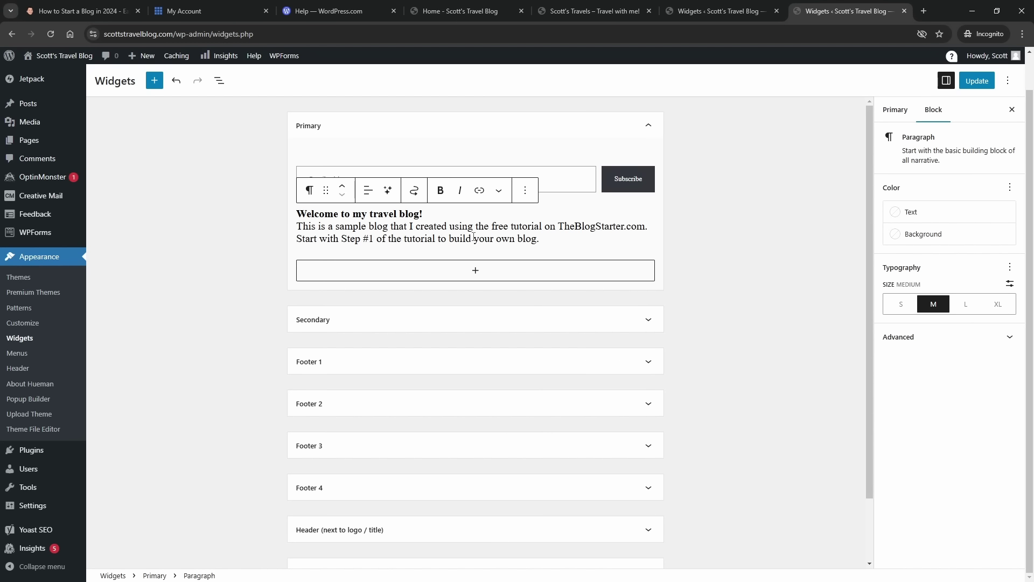
click(707, 222)
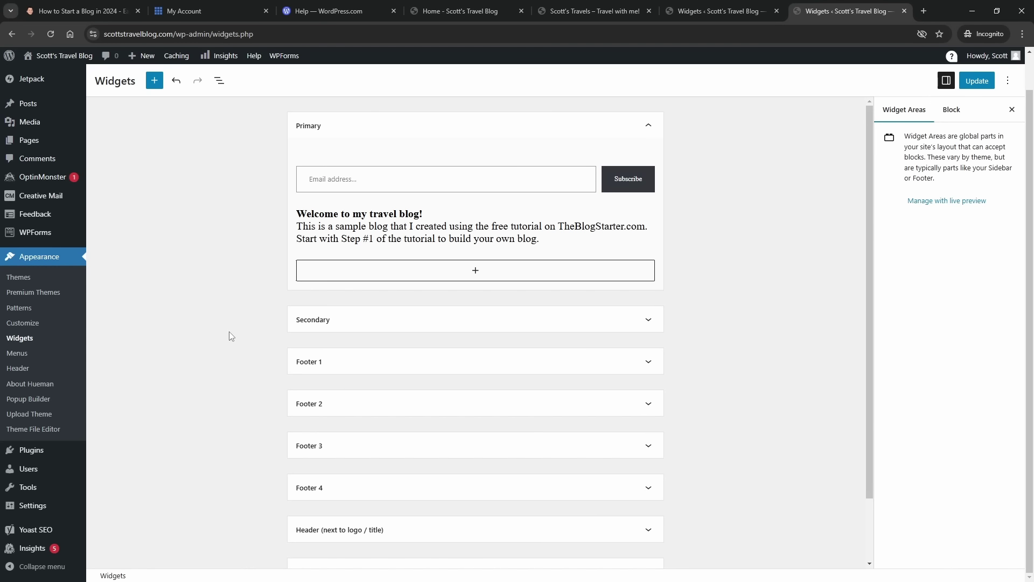
click(472, 276)
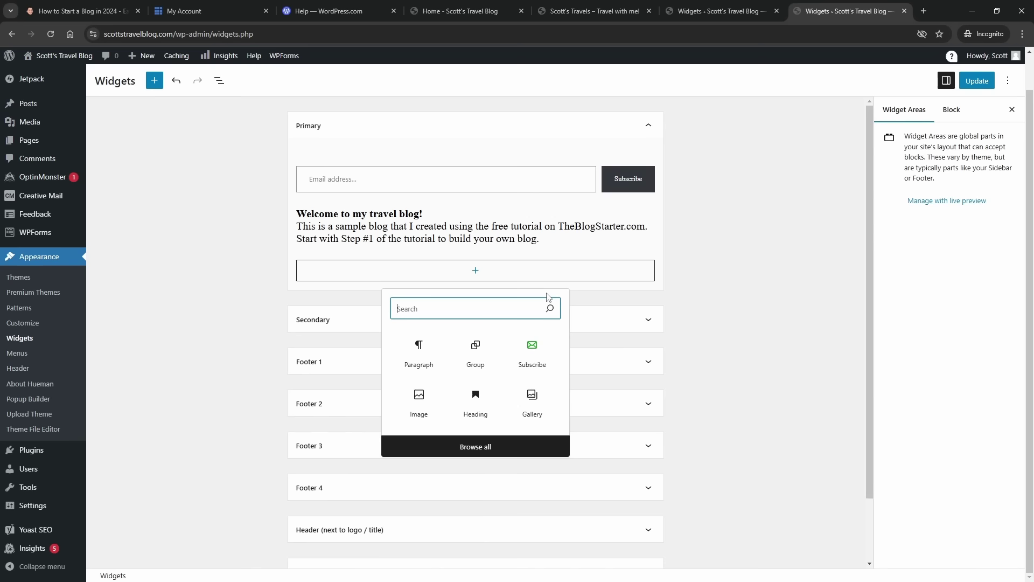
text(tw)
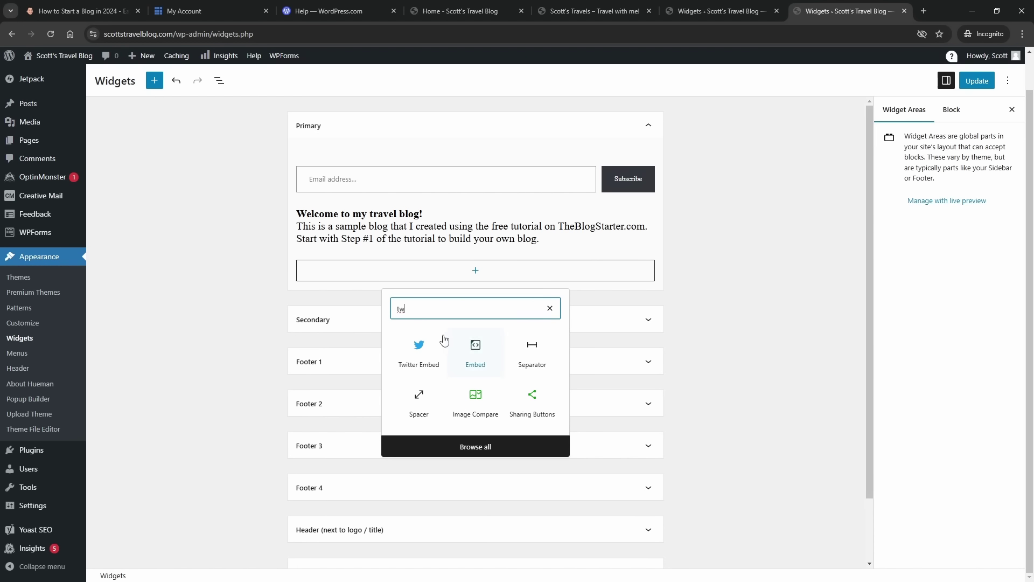
click(430, 360)
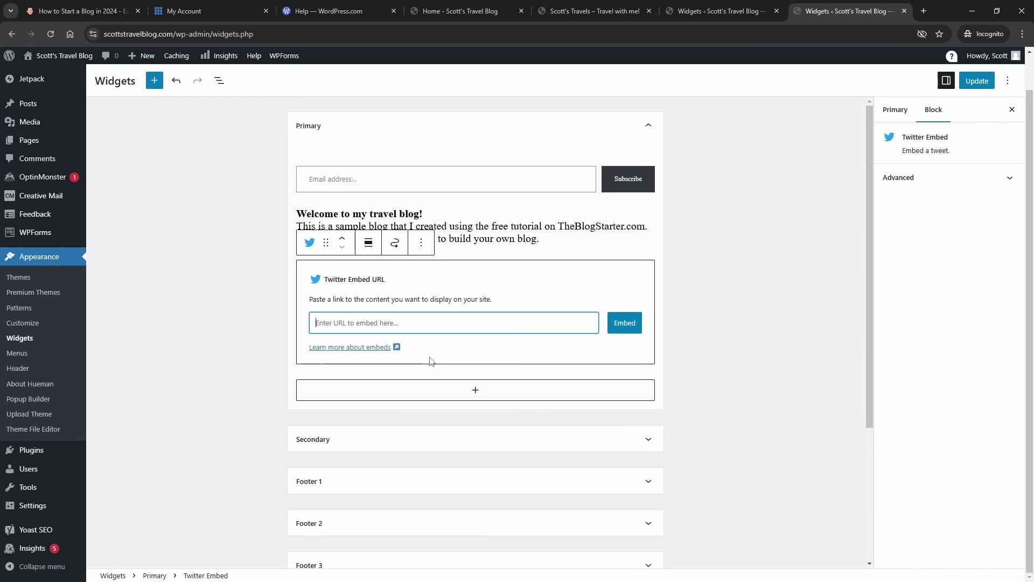
text(https)
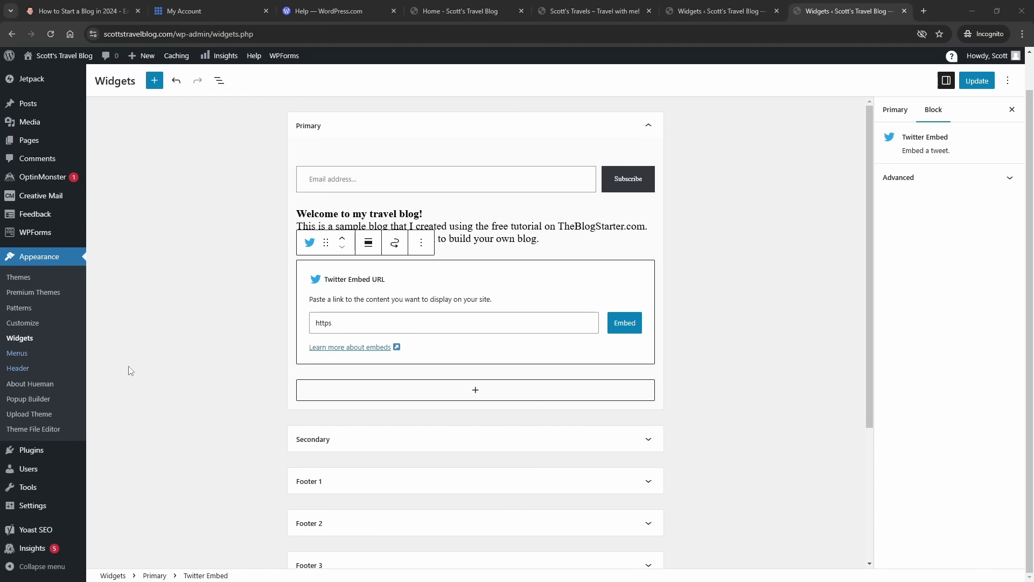
click(348, 323)
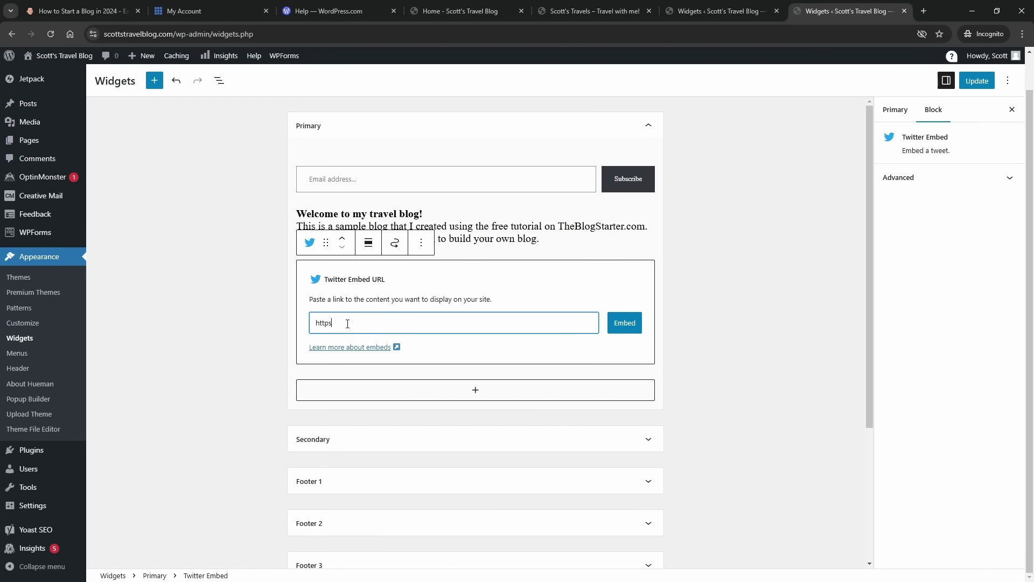
text(://www.x)
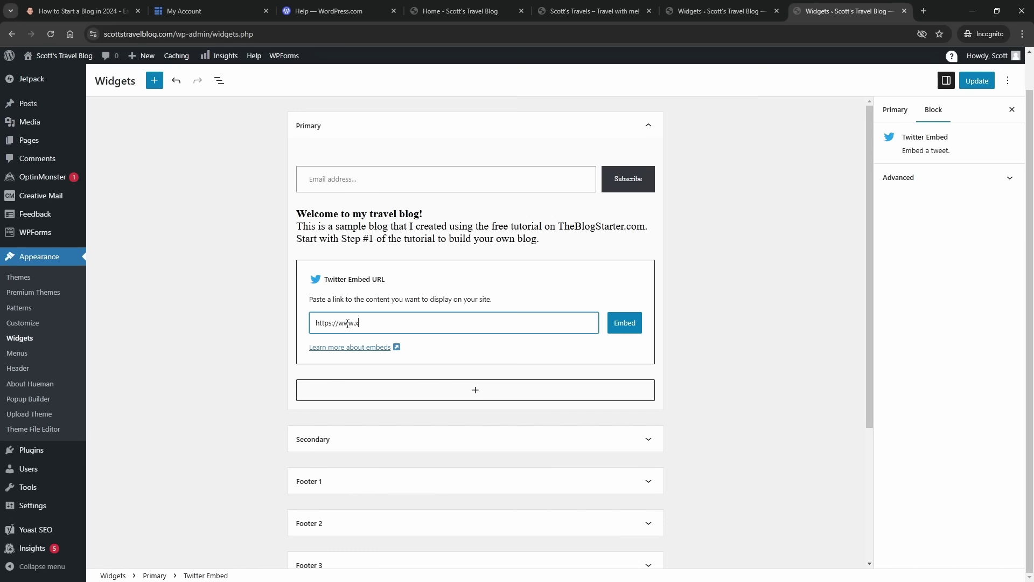
text(.com/blogchow)
click(622, 327)
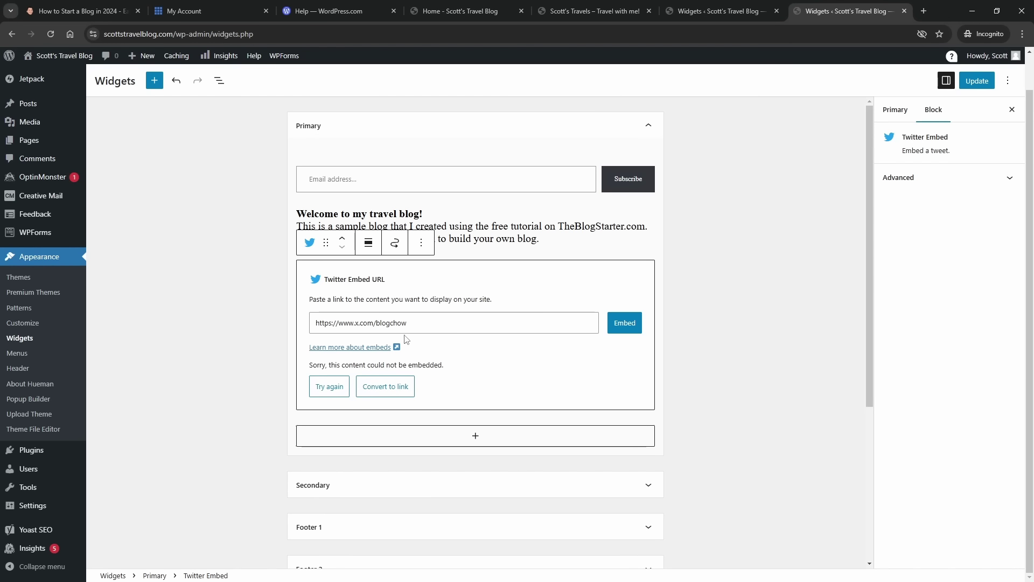
click(426, 250)
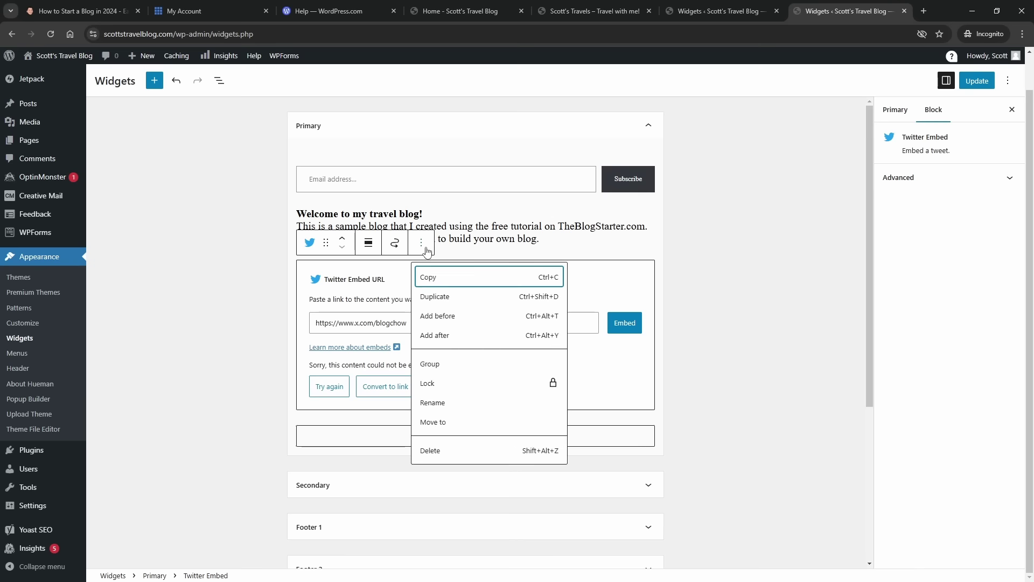
click(446, 451)
- Insert an empty Custom HTML block below the welcome text, then open a new browser tab
click(479, 277)
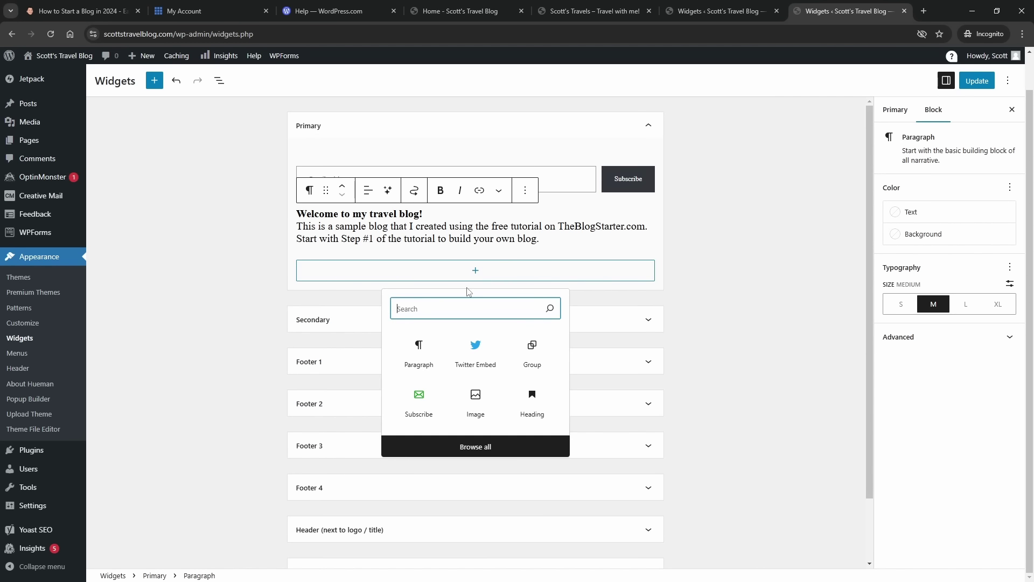
text(html)
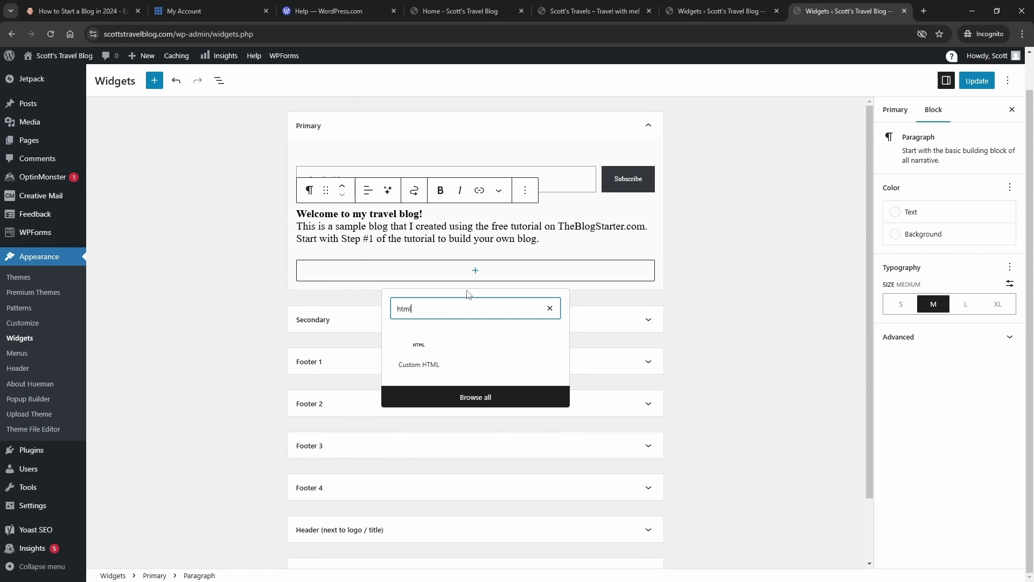
click(422, 347)
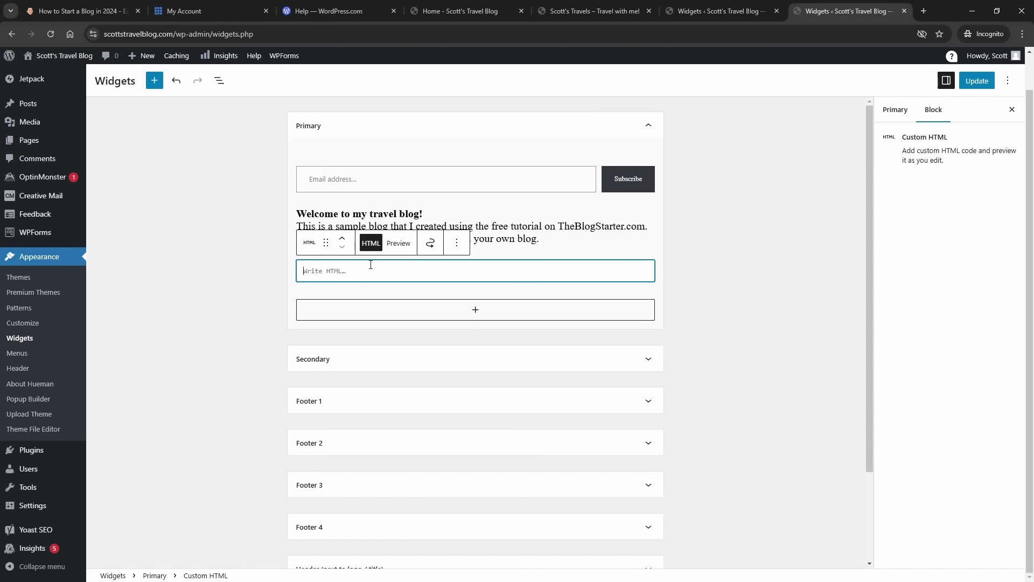
click(924, 11)
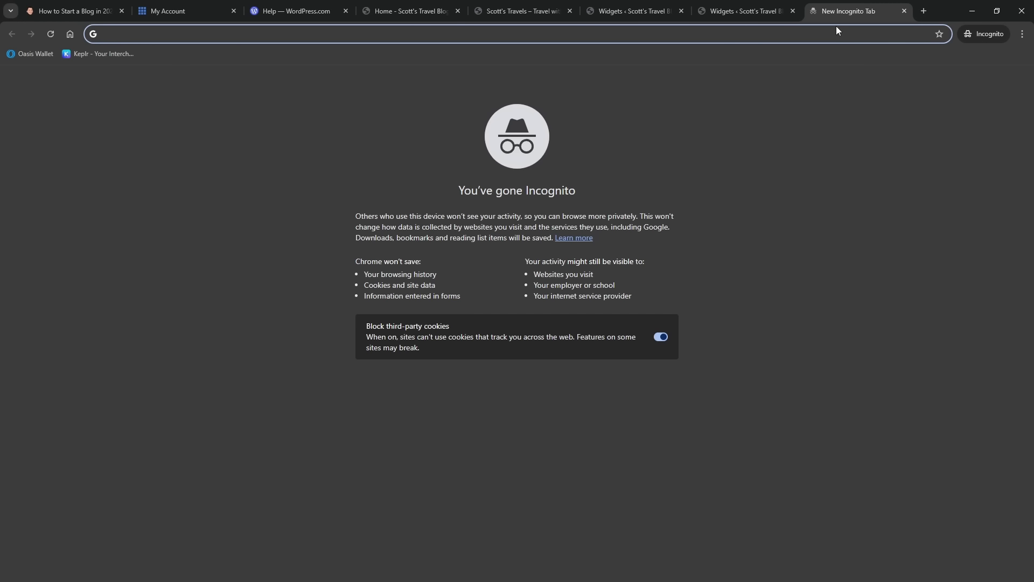
- Search Google for 'twitter widget embed'
text(twitter)
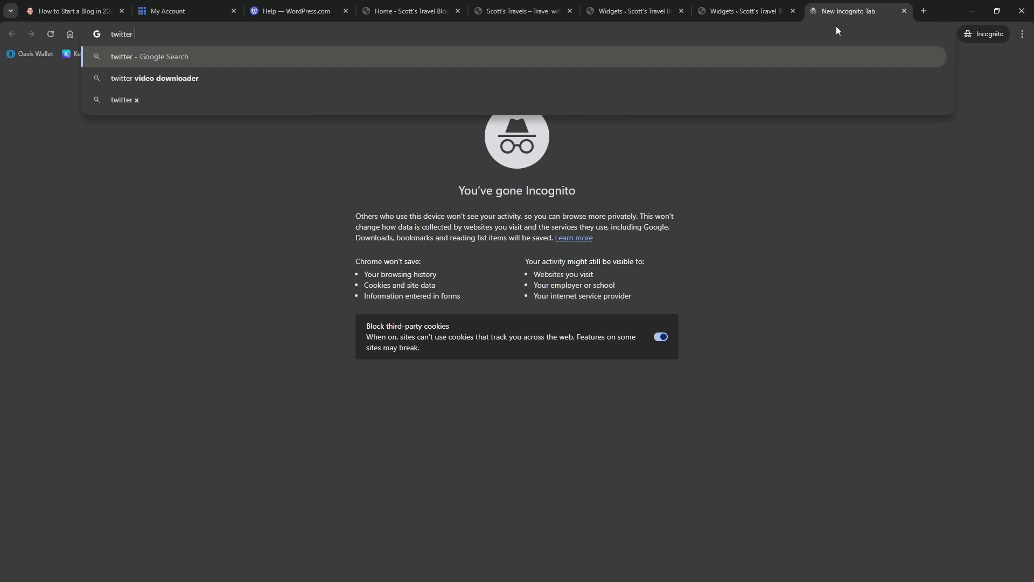
text( widget embe)
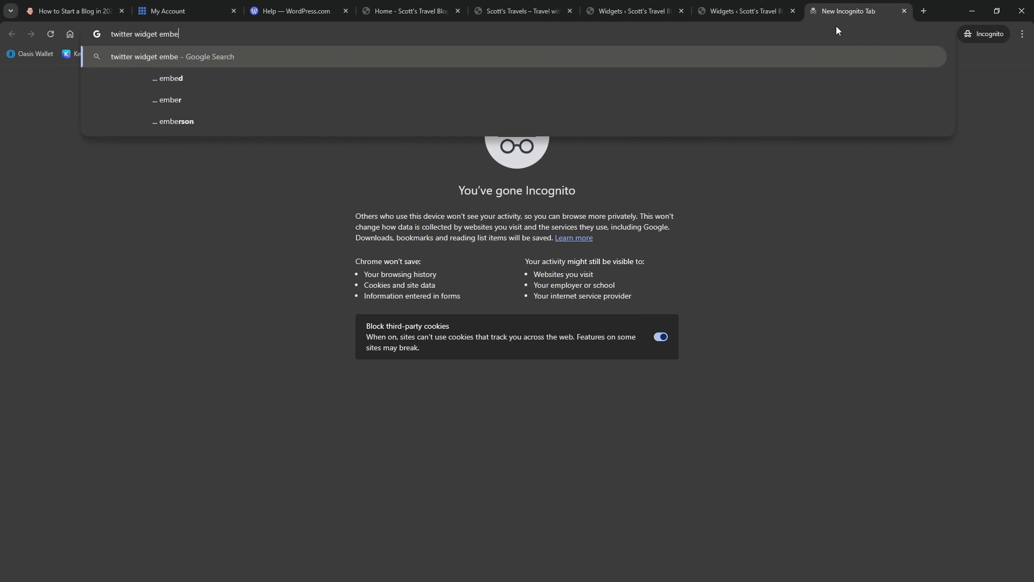
text(d)
key(Return)
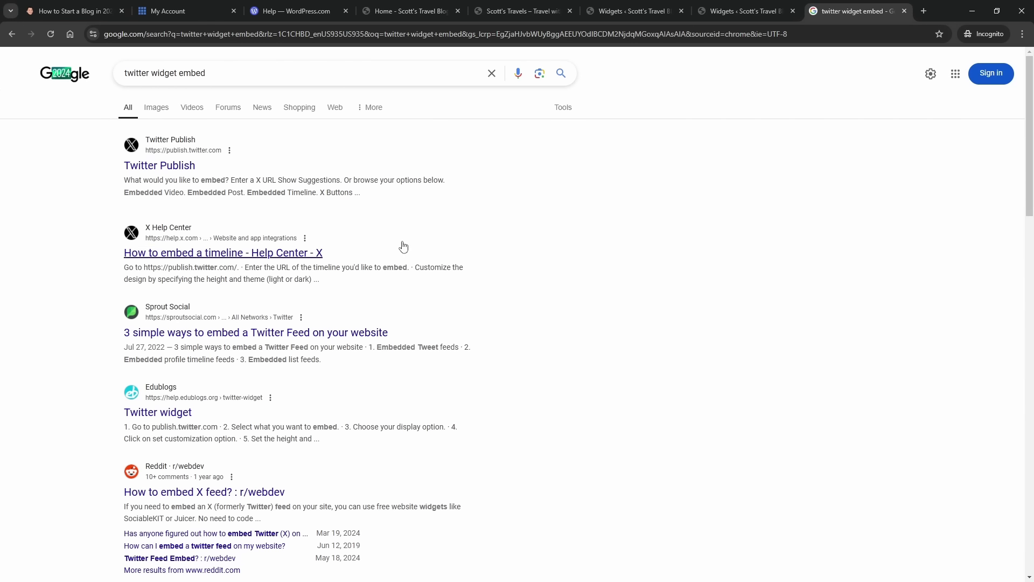
- On Twitter Publish, submit the BlogChow X profile URL and choose Embedded Timeline with customization options
click(178, 170)
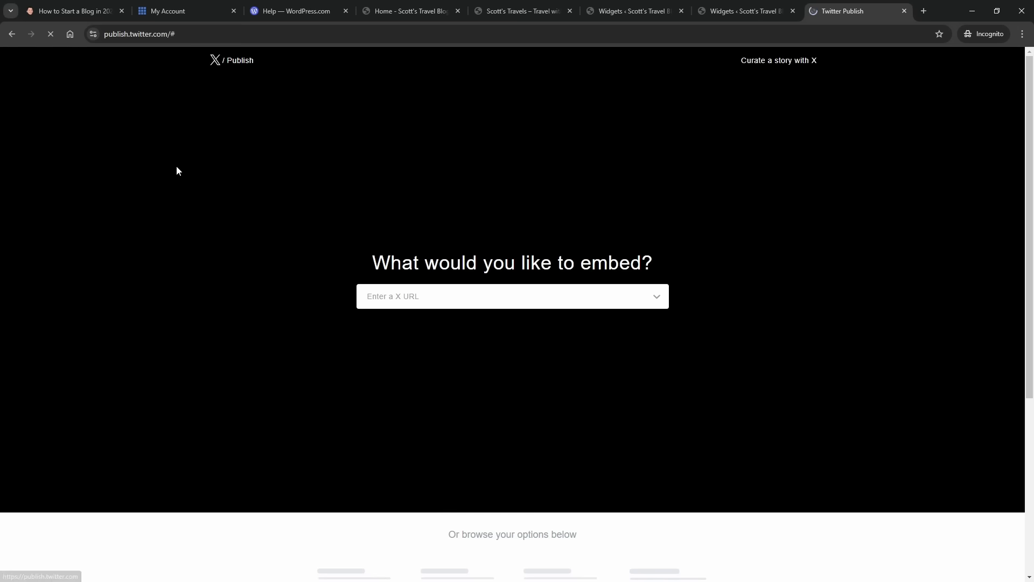
click(445, 305)
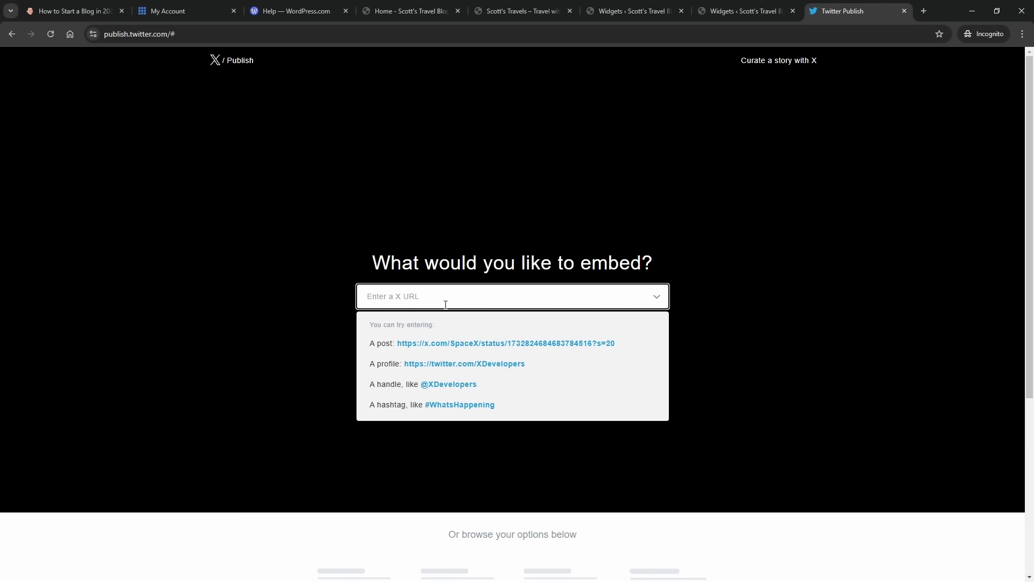
text(https://www.x.com/blogcho)
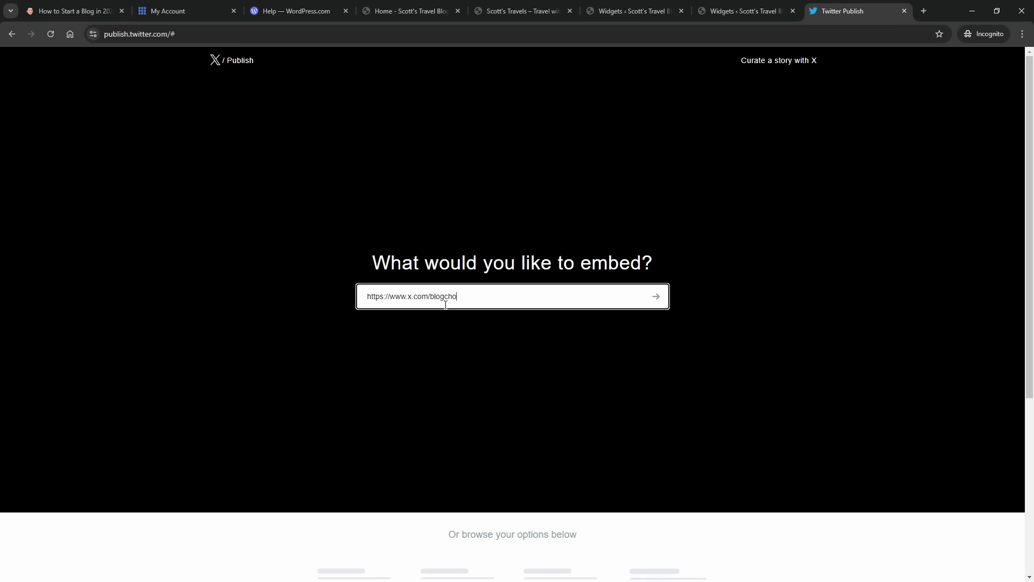
key(Return)
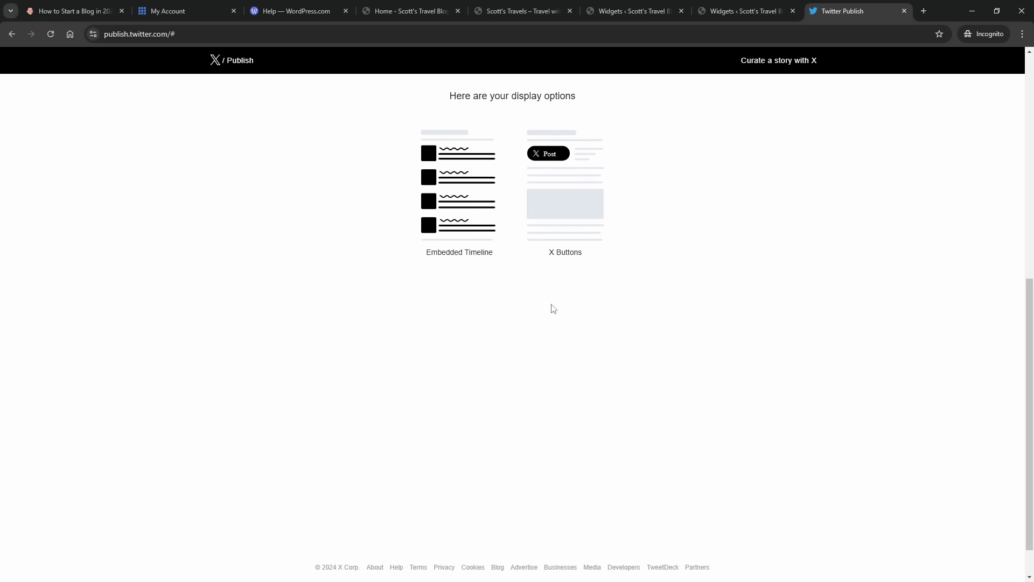
click(461, 220)
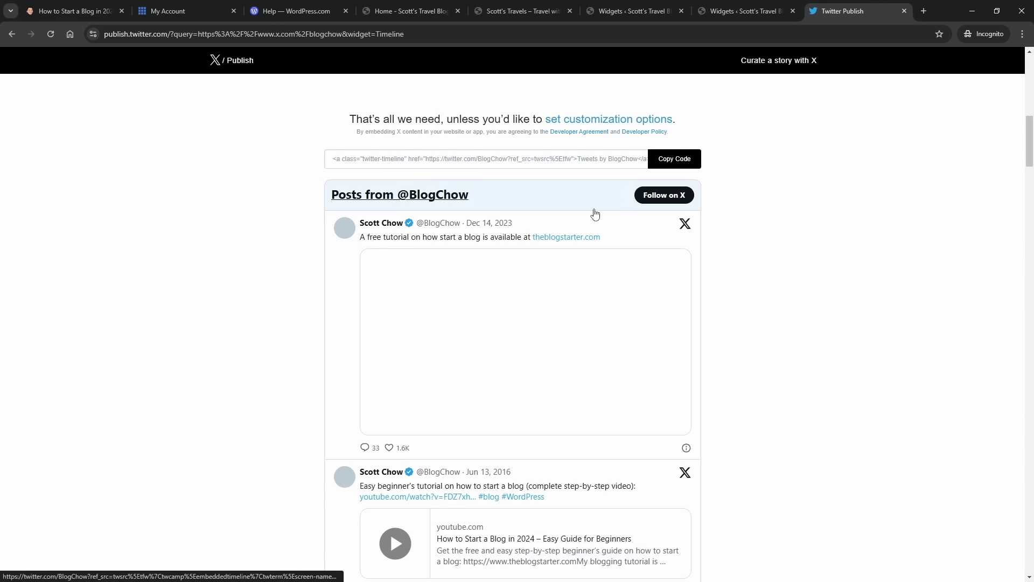
click(591, 119)
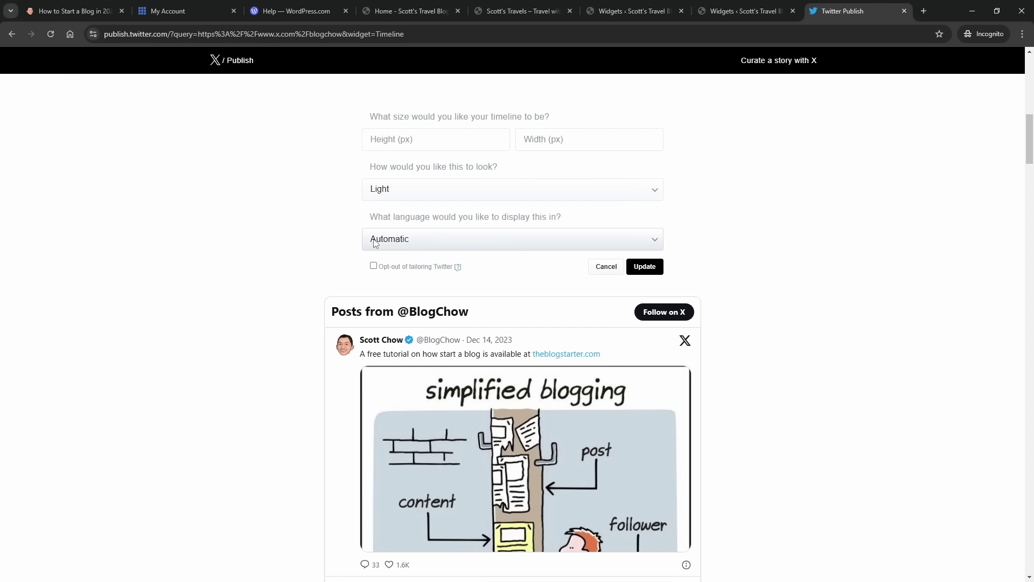
- Enter timeline height 400 and width 300 in the customization fields
click(419, 139)
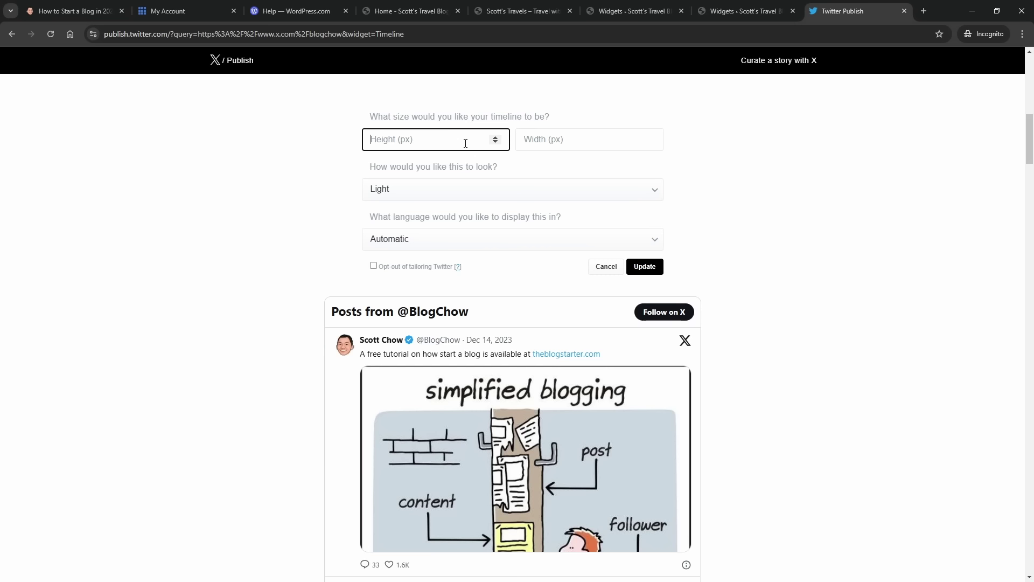
text(400)
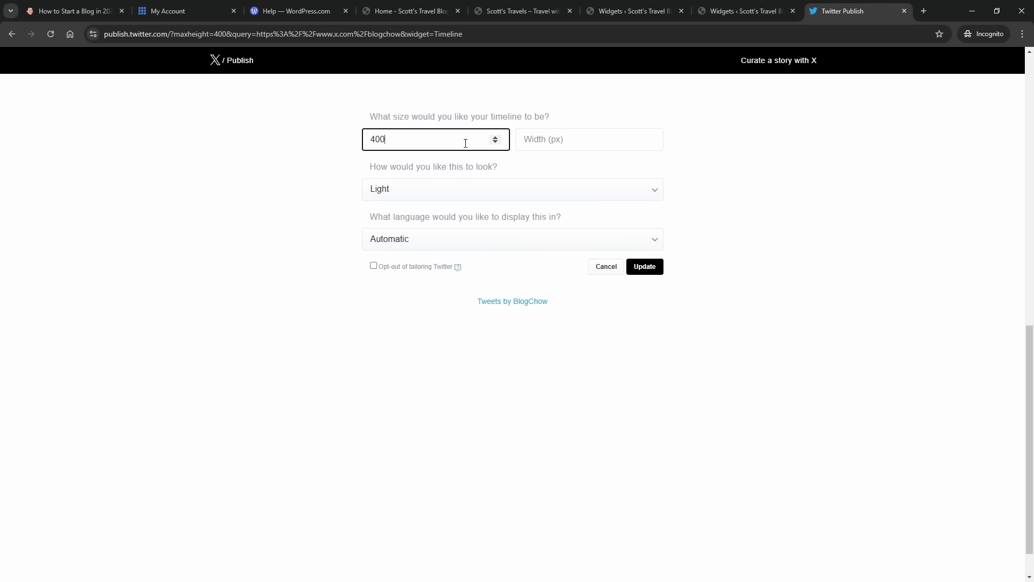
click(596, 139)
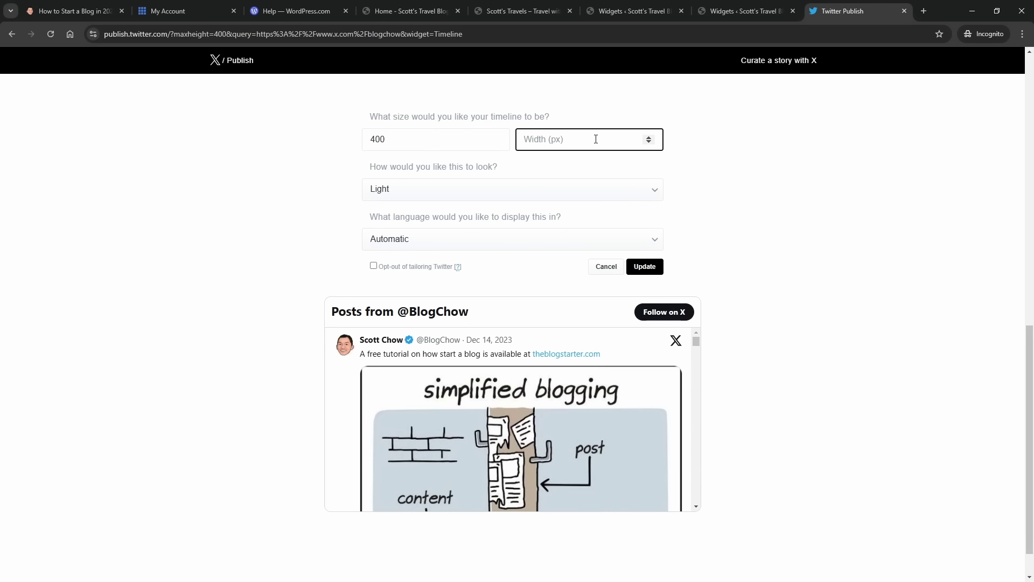
text(175)
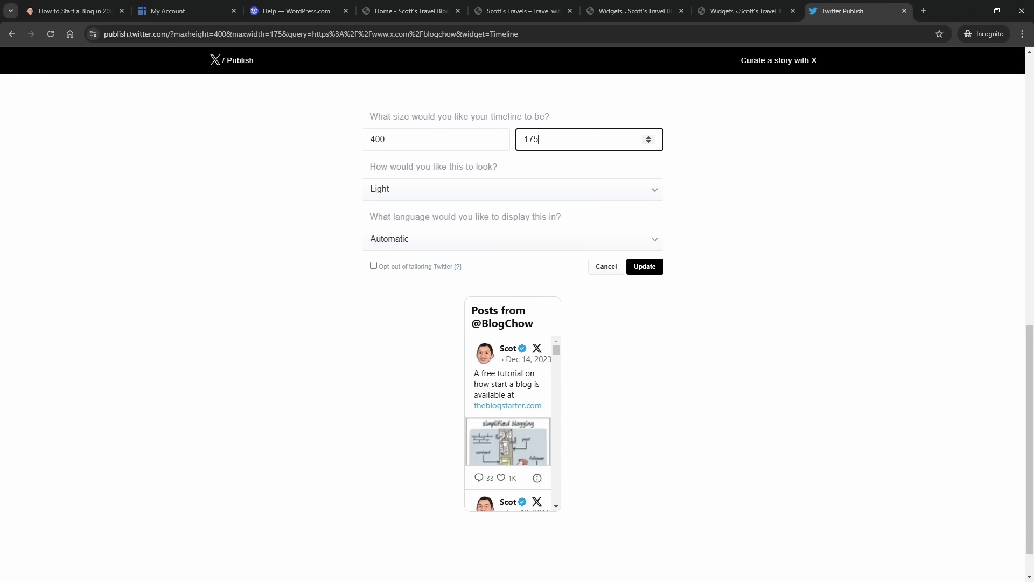
key(BackSpace)
key(BackSpace)
key(BackSpace)
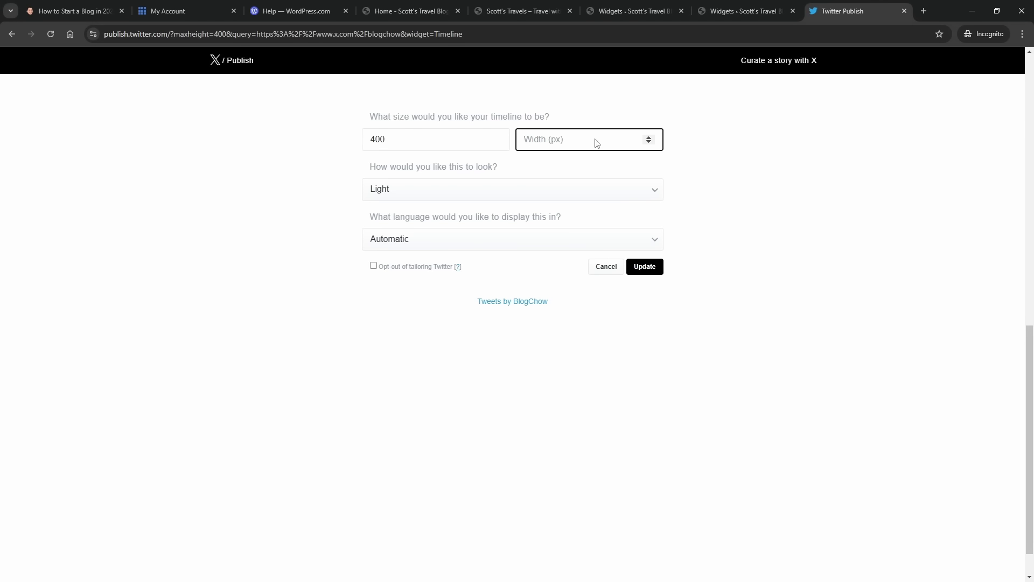
text(200)
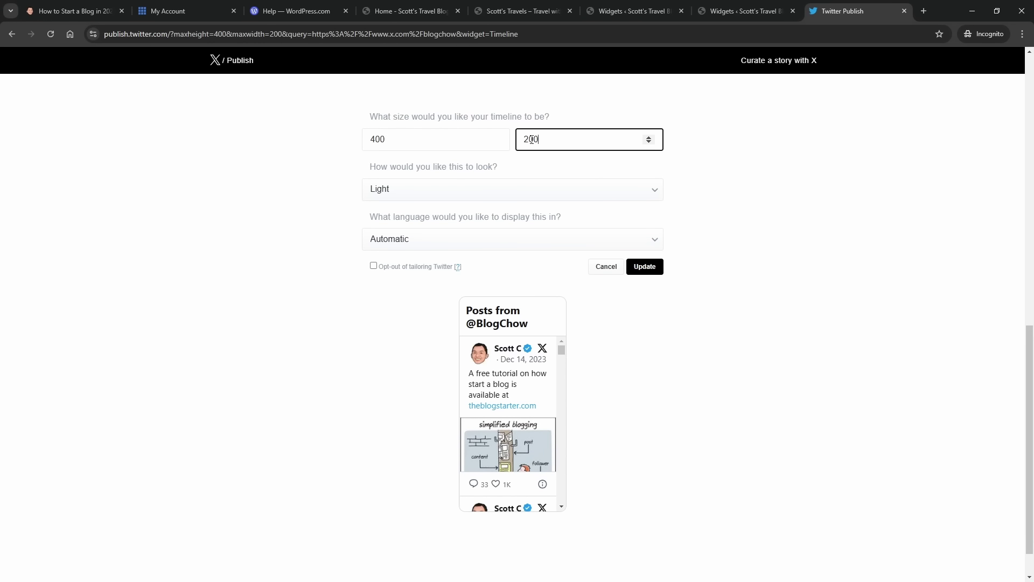
text(50)
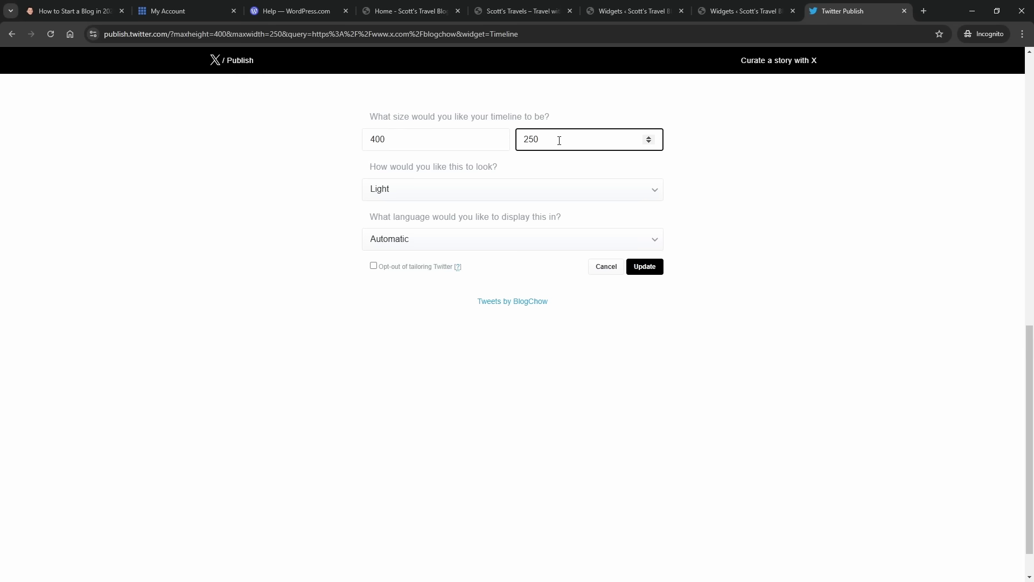
double_click(537, 138)
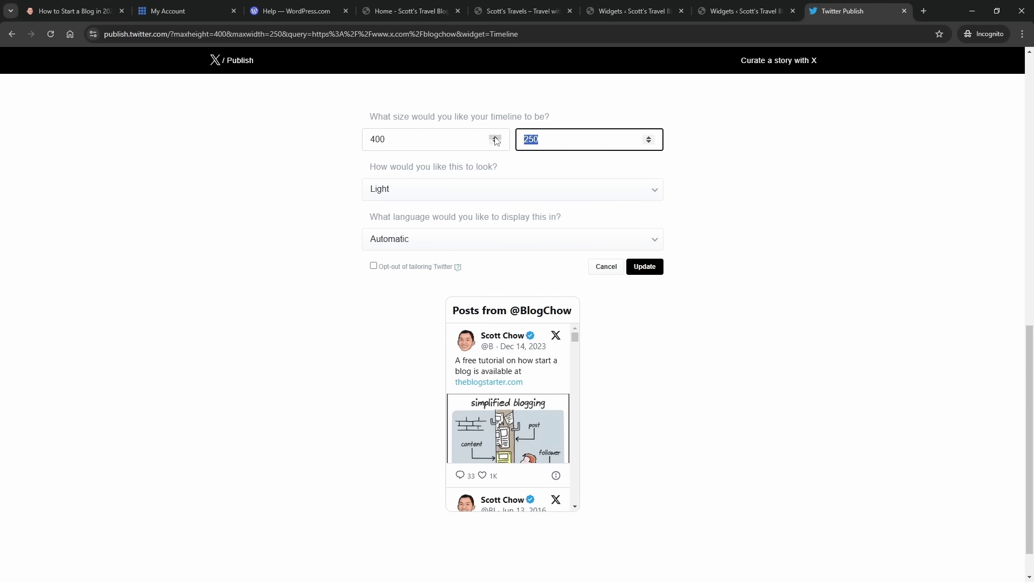
text(300)
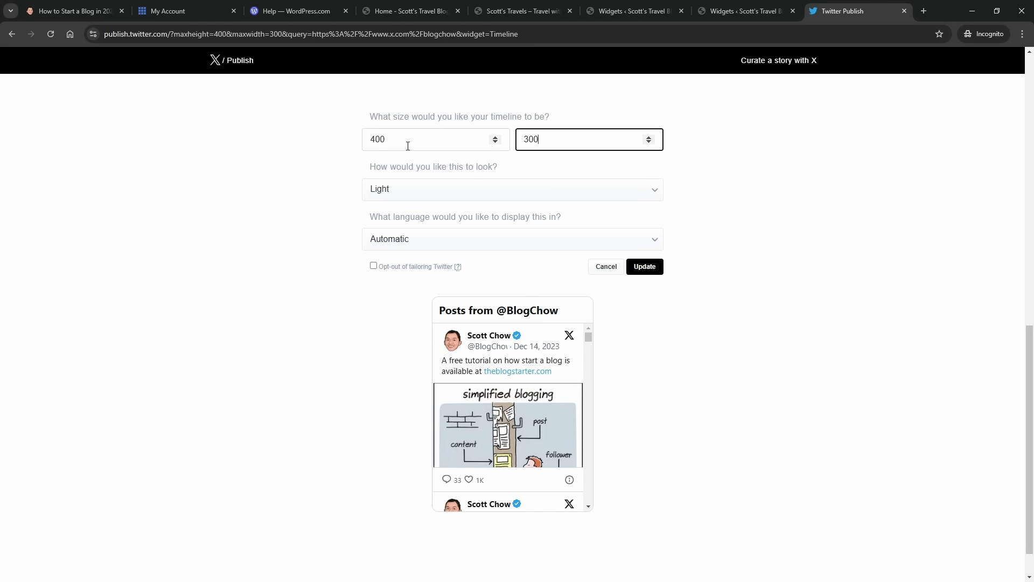
- Change the height to 600, update the preview, and copy the embed code
click(376, 138)
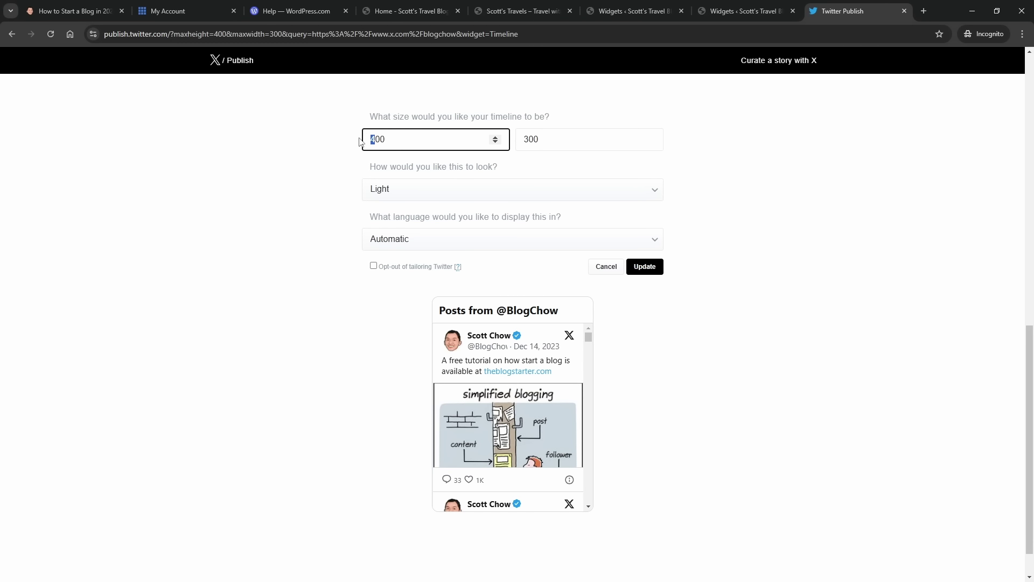
text(6)
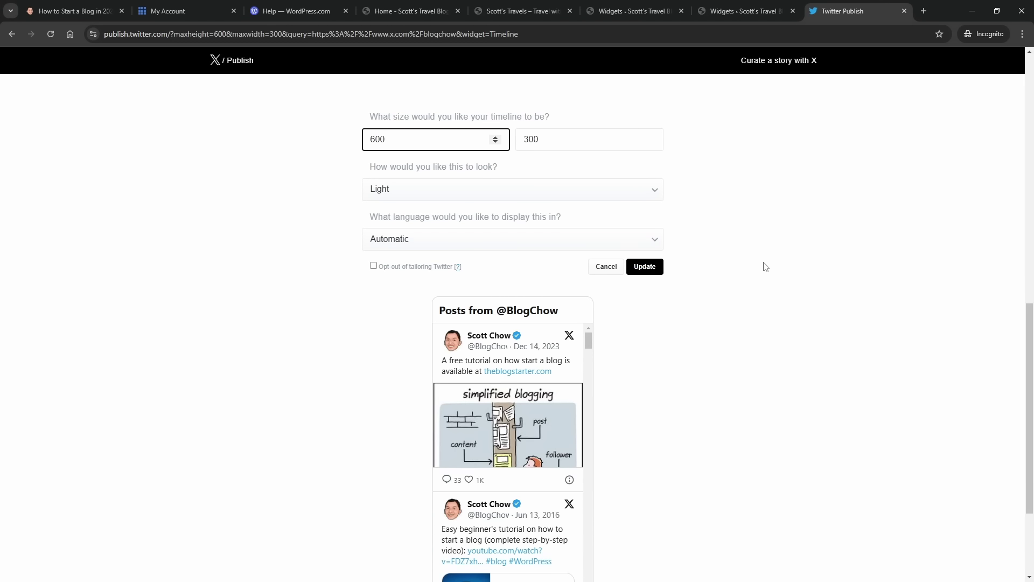
scroll(546, 418, down, 1)
scroll(635, 448, down, 1)
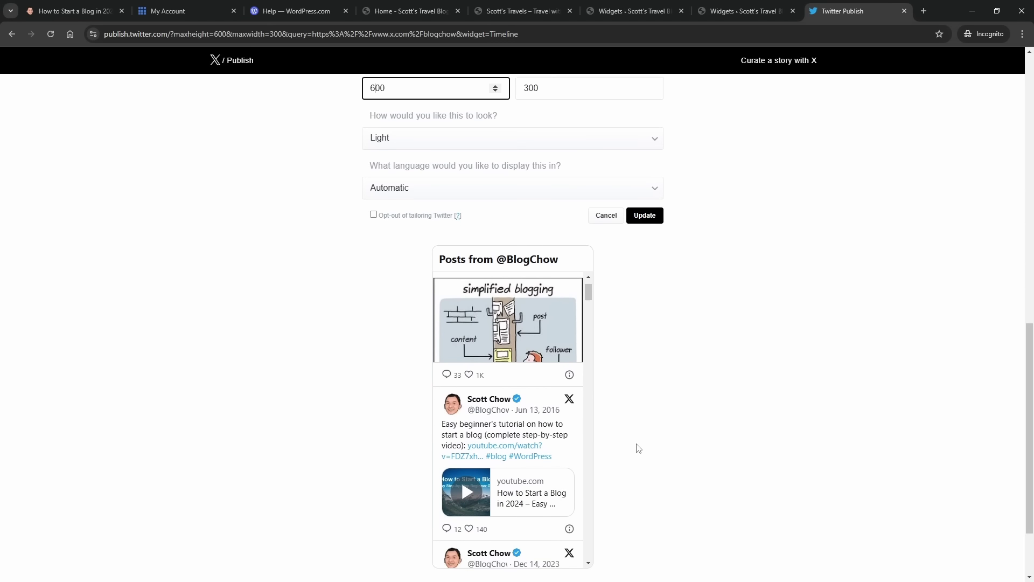
click(645, 213)
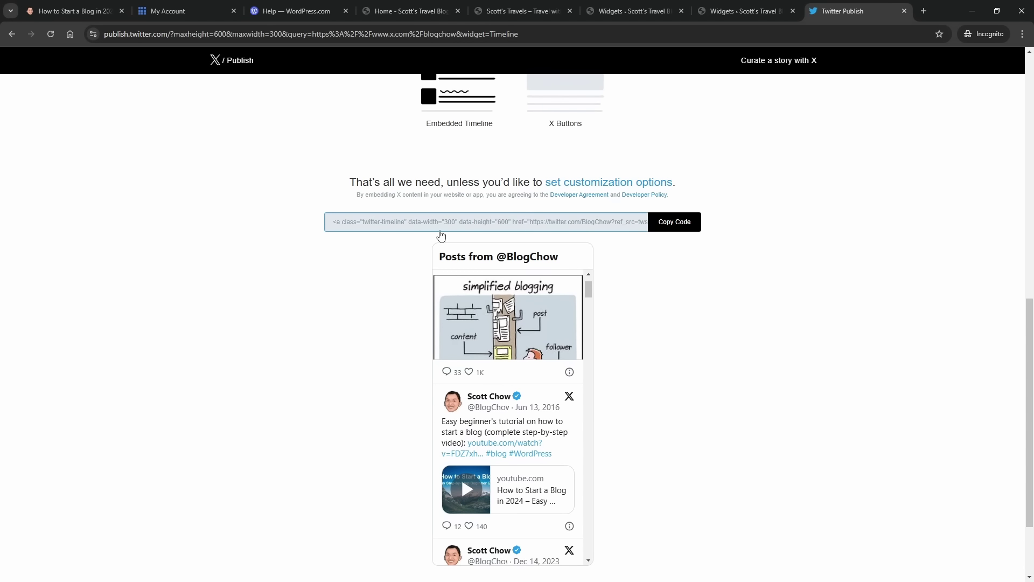
click(678, 226)
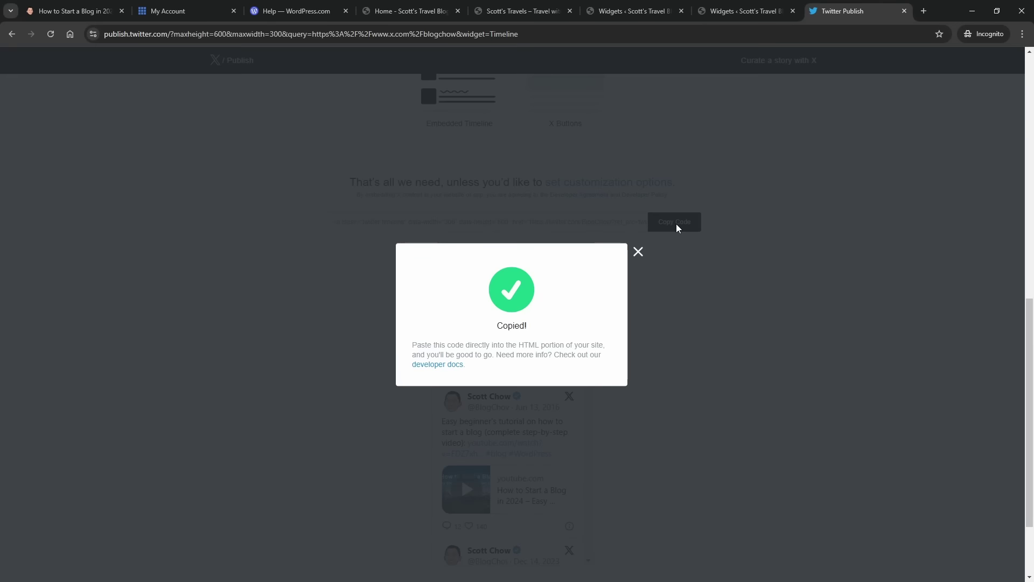
- Paste the 300×600 X timeline embed code into the Primary area's Custom HTML block
click(617, 11)
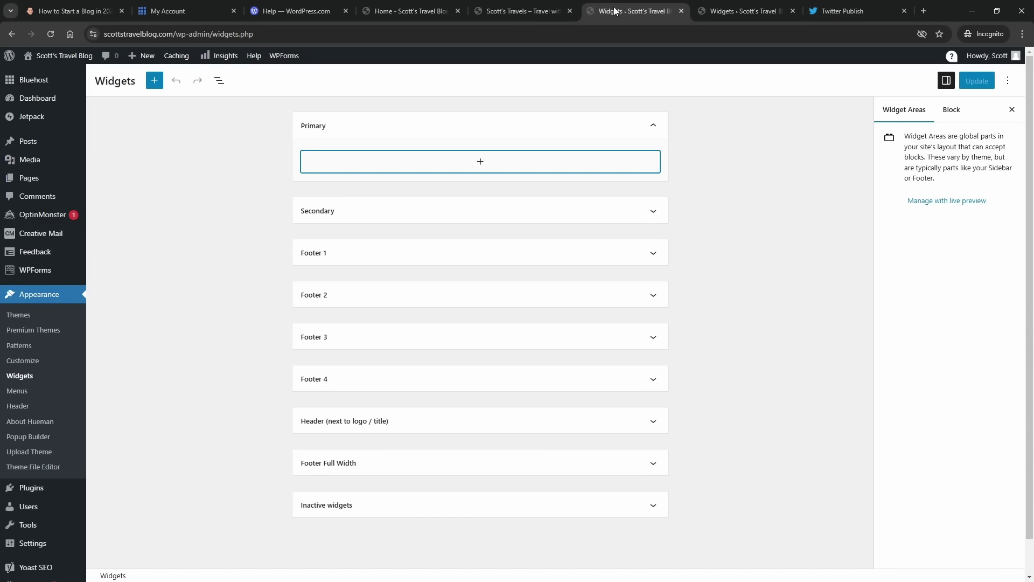
click(743, 11)
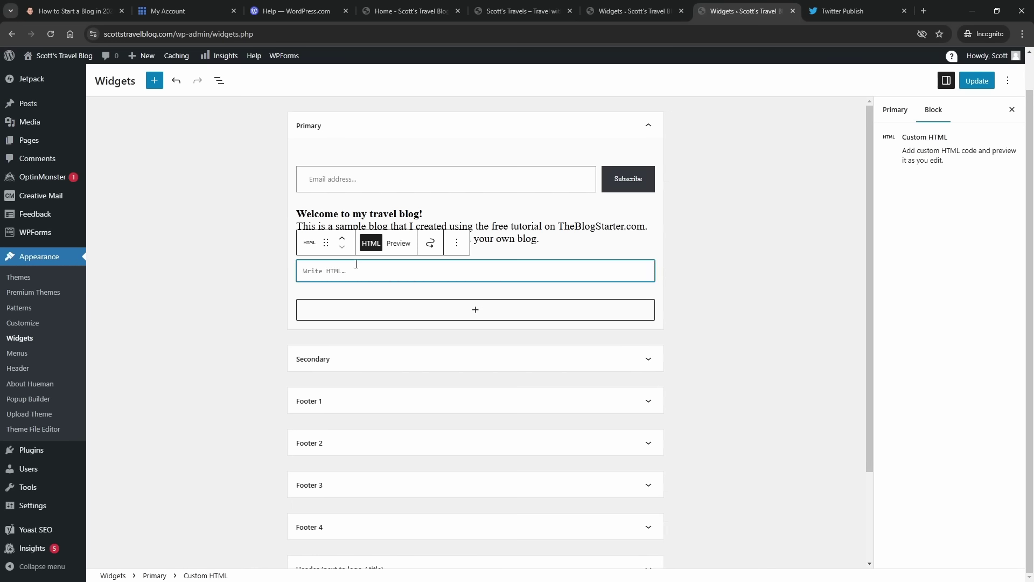
key(ctrl+v)
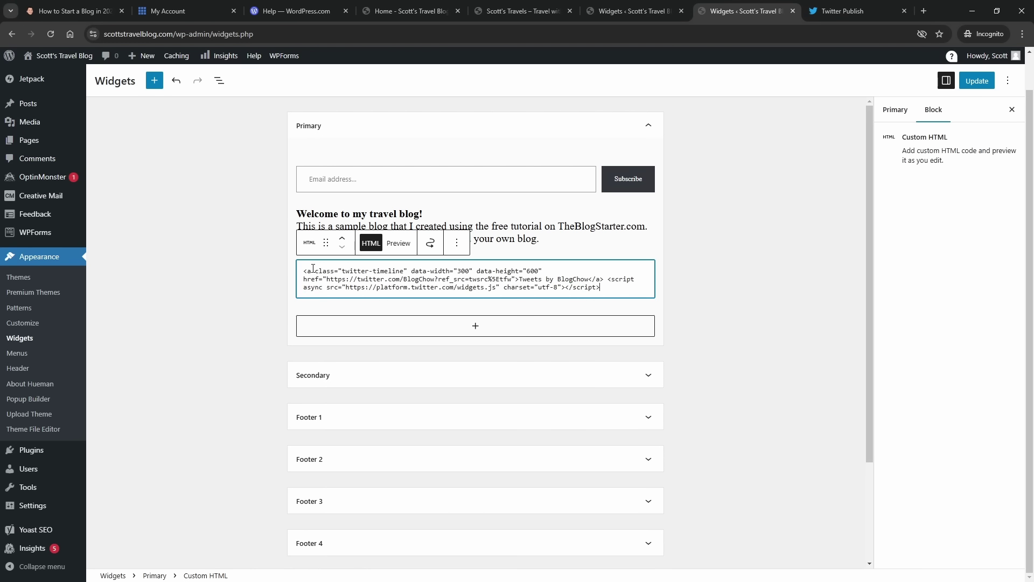
click(715, 285)
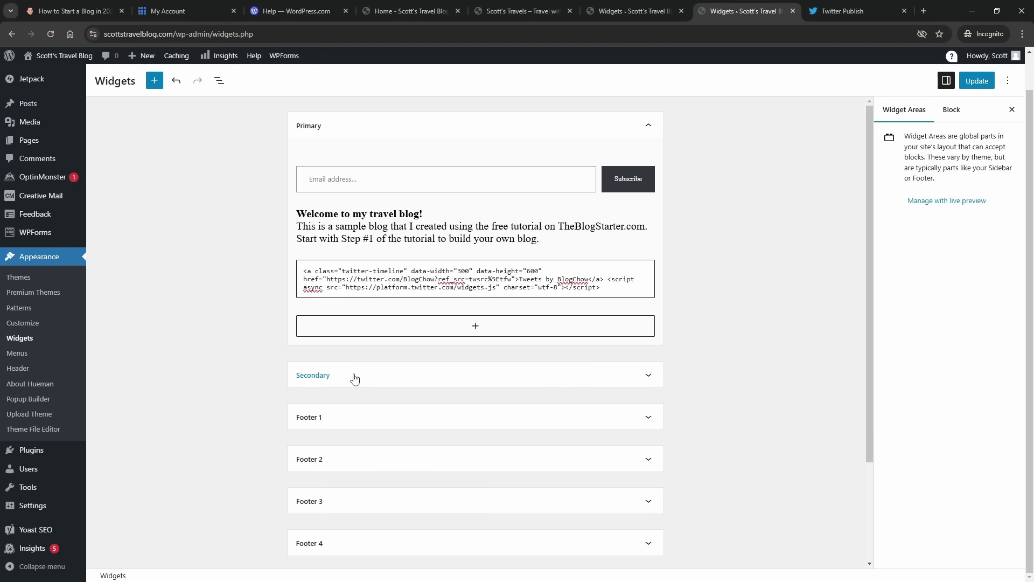
- Add a Latest Posts block below the search box in the Secondary widget area
click(353, 380)
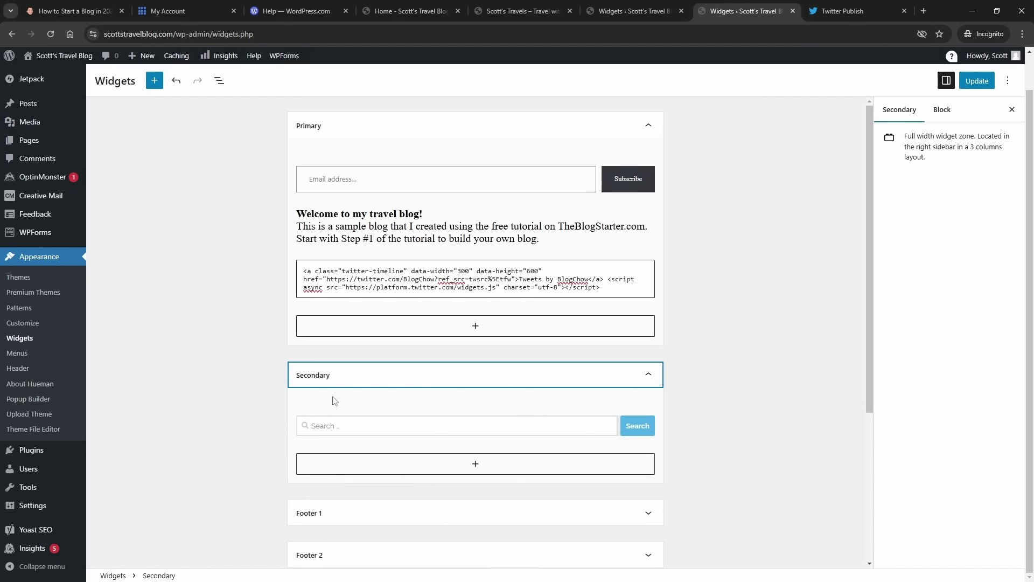
click(405, 473)
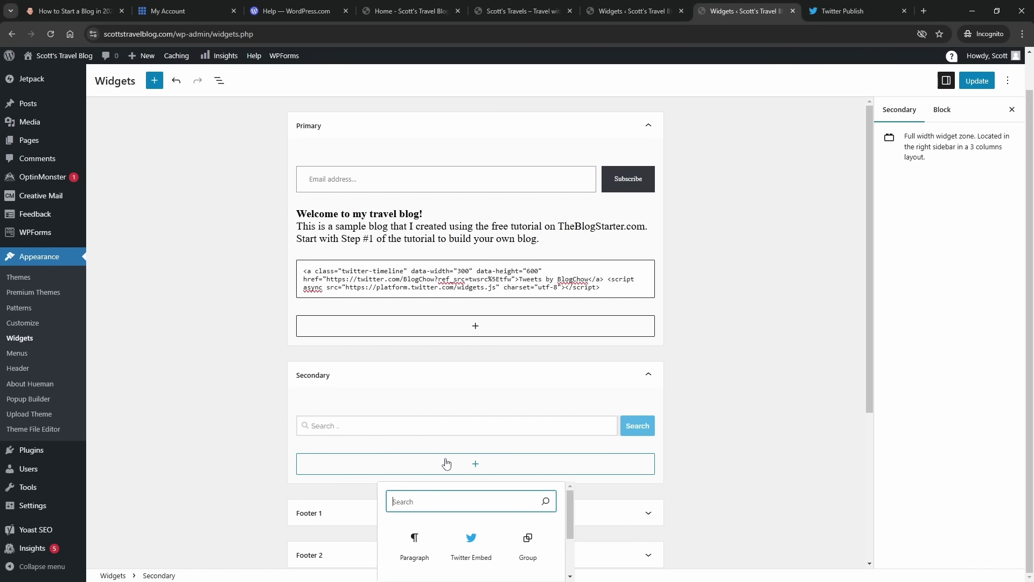
text(sear)
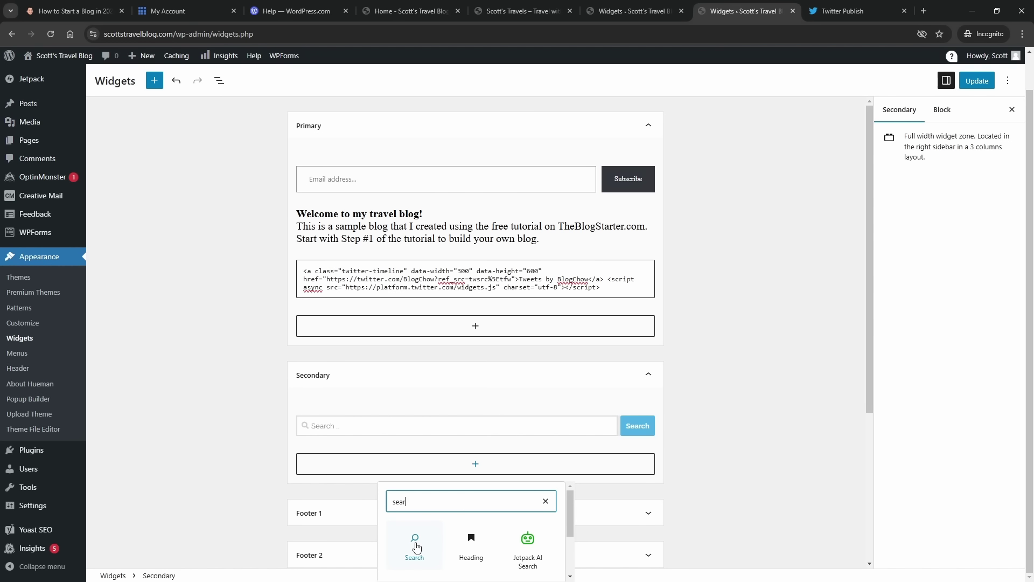
key(BackSpace)
key(BackSpace)
key(BackSpace)
key(BackSpace)
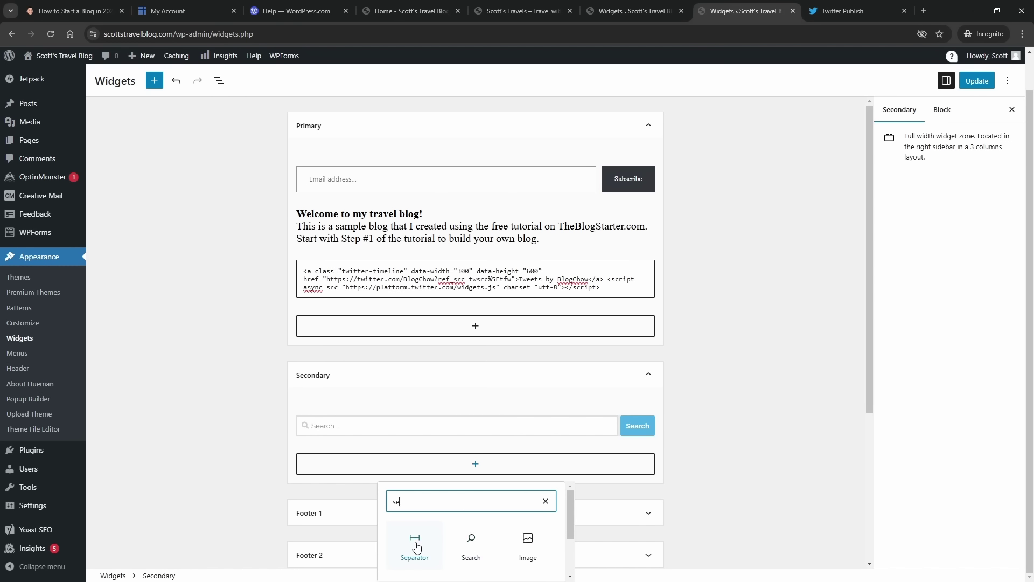
text(lat)
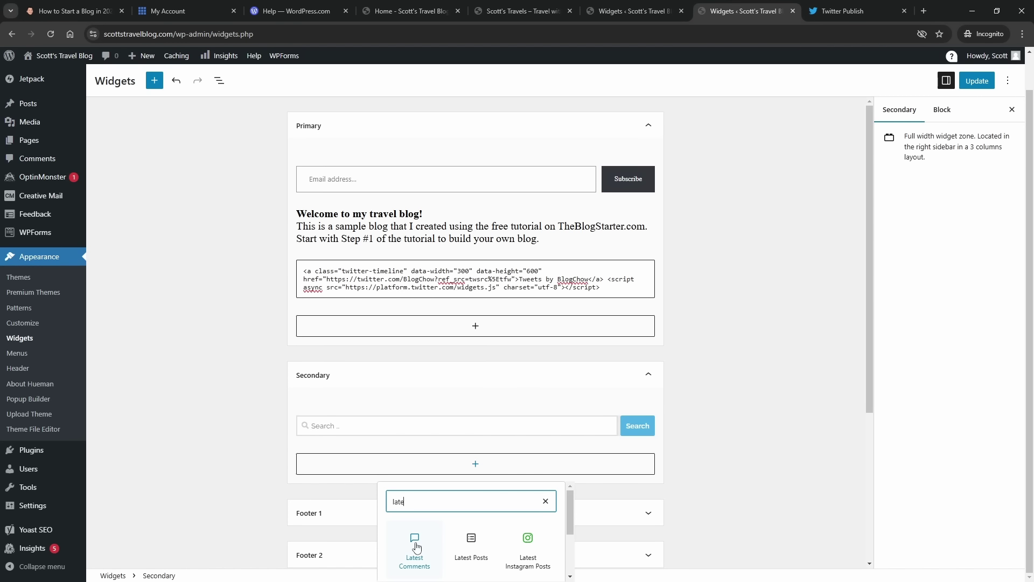
text(est)
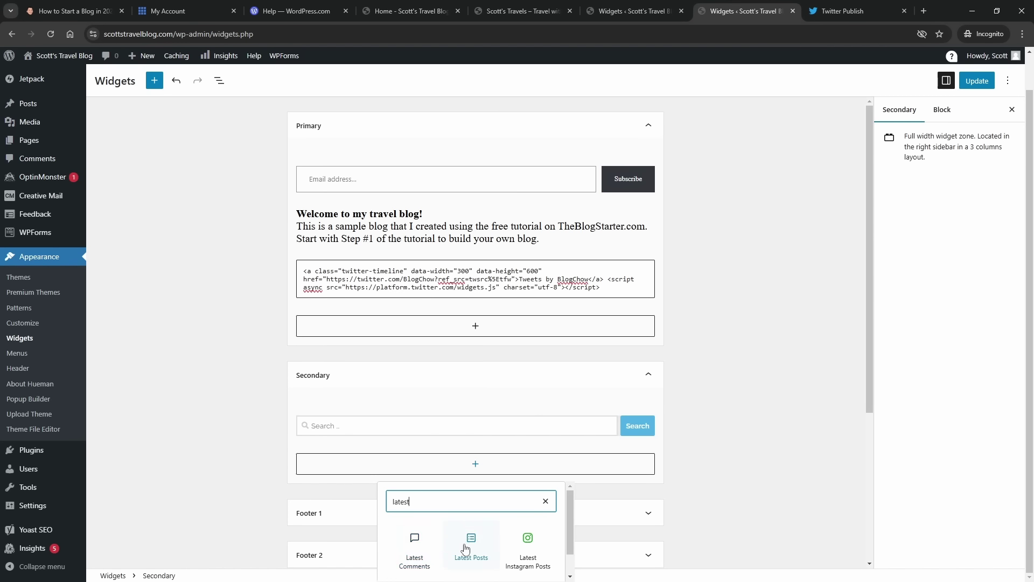
click(465, 548)
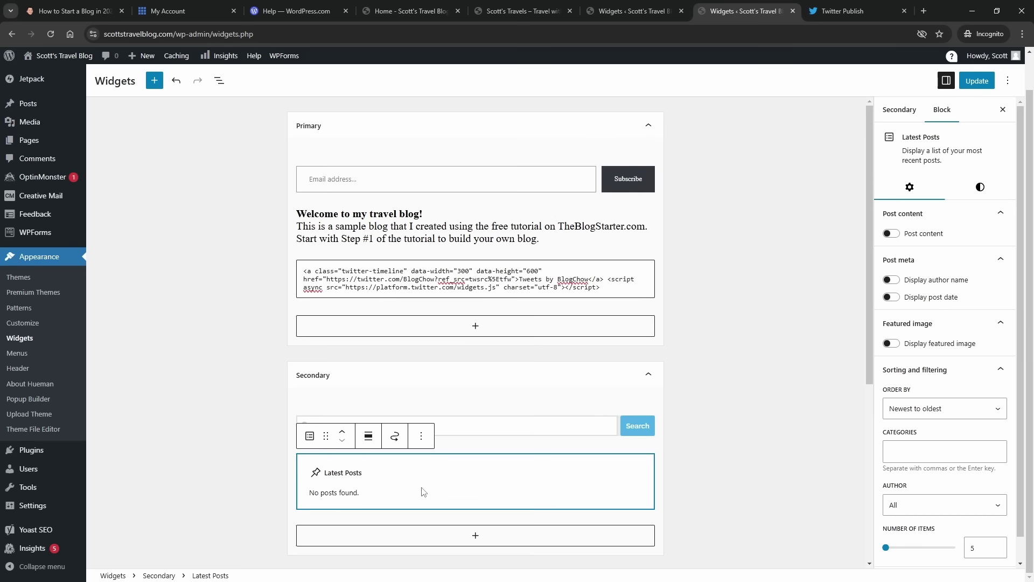
click(728, 453)
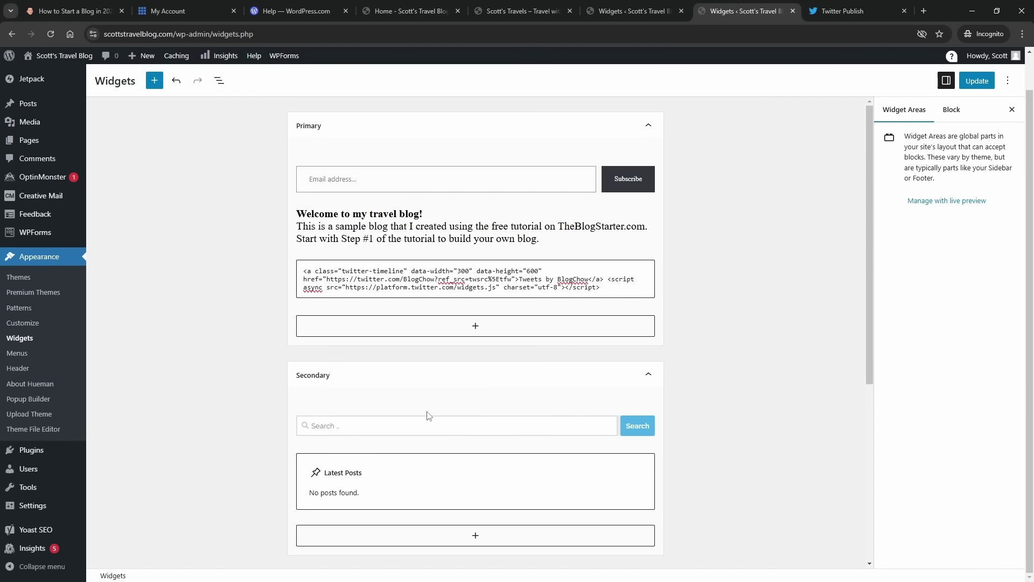
- Save the widget changes with Update
scroll(459, 409, down, 3)
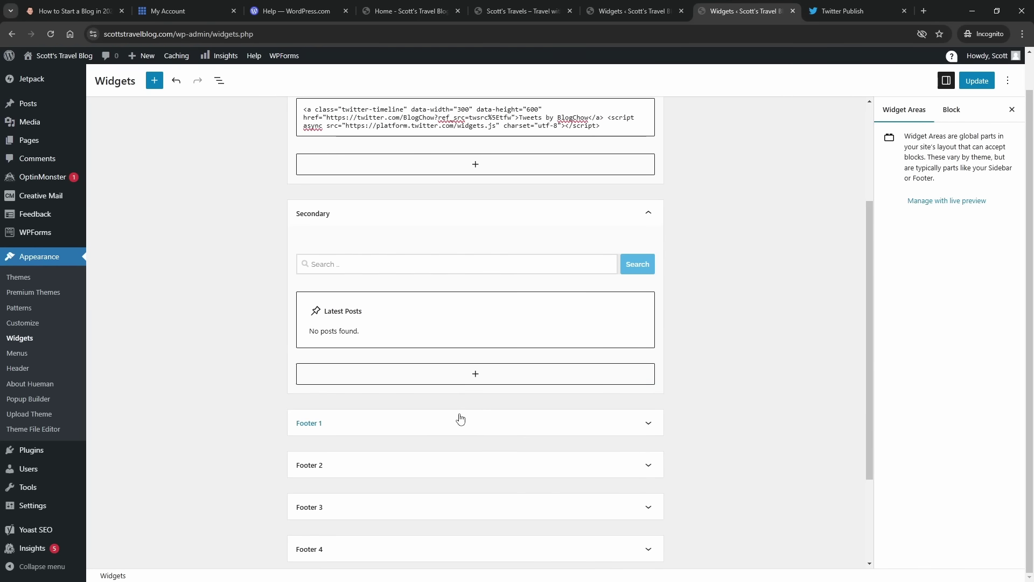
scroll(461, 417, up, 3)
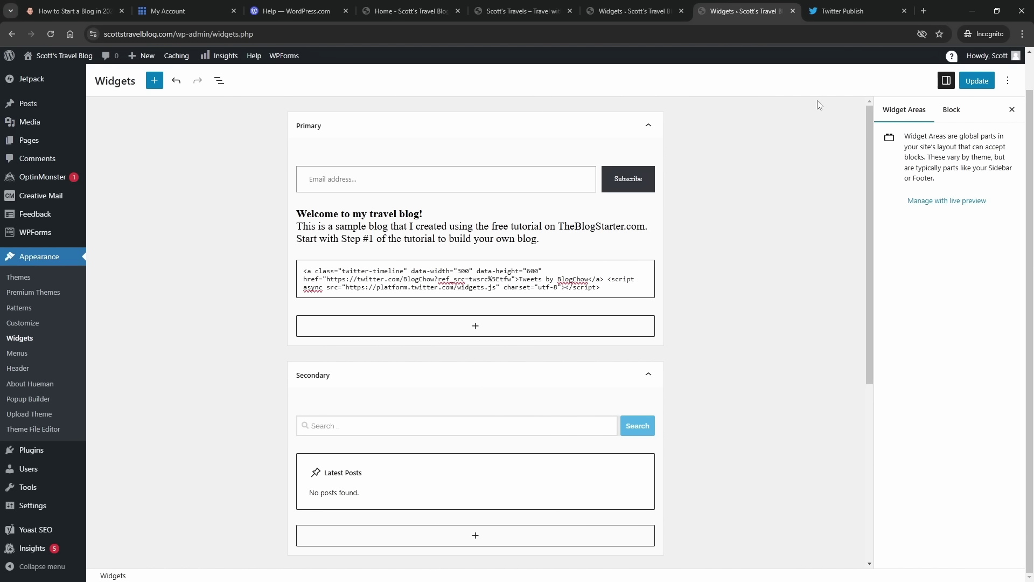
click(976, 82)
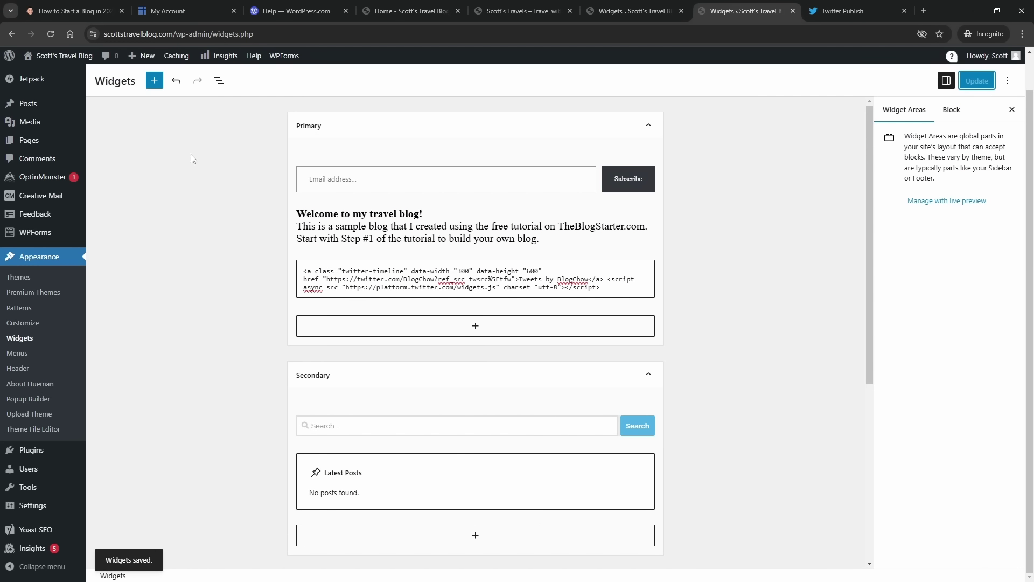
- Visit the live site and scroll its homepage to check the welcome text and X timeline
mouse_move(70, 56)
click(78, 76)
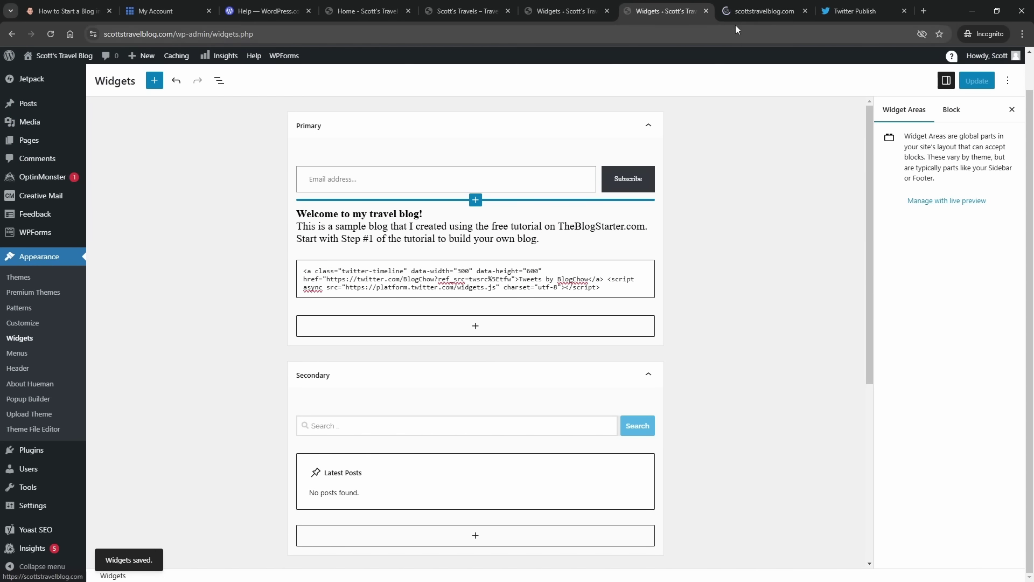
click(735, 9)
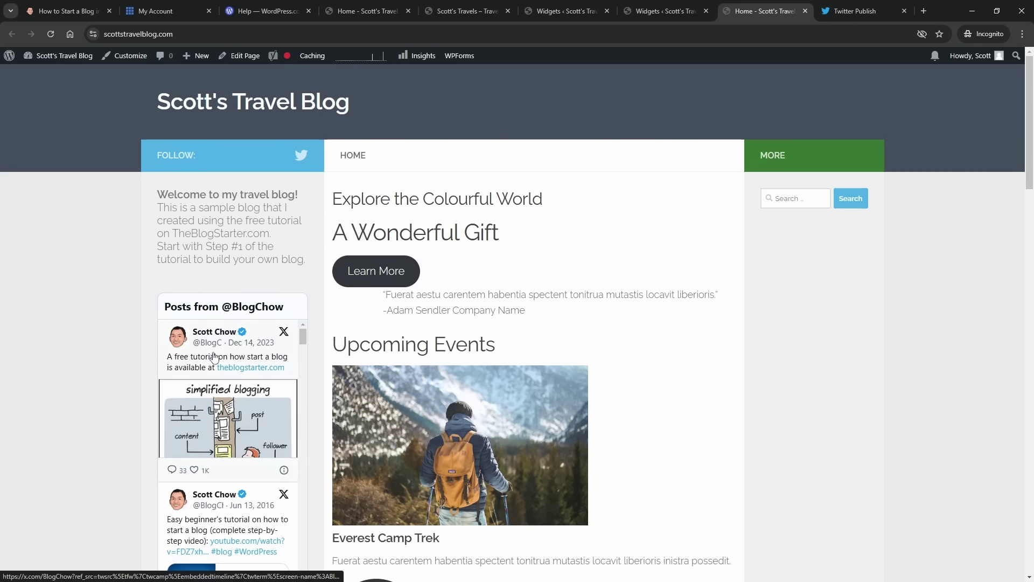
scroll(95, 328, down, 1)
scroll(95, 326, down, 5)
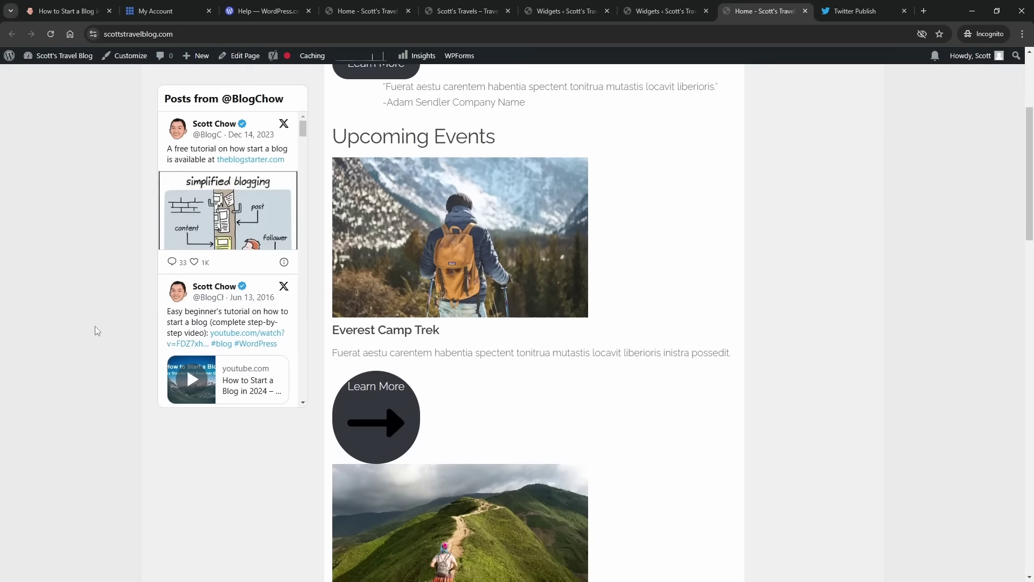
scroll(95, 325, up, 6)
scroll(95, 325, down, 3)
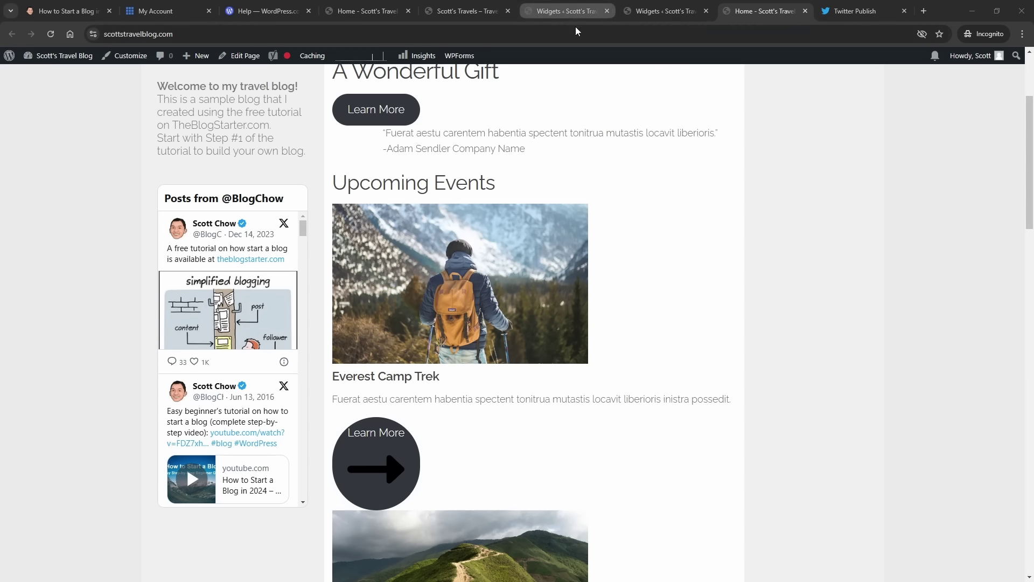
mouse_move(583, 14)
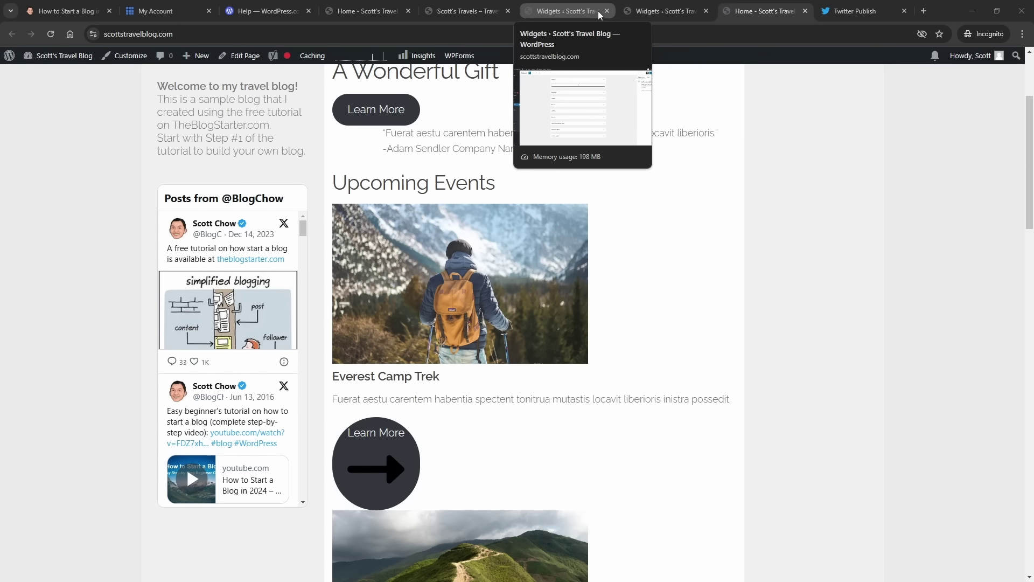
- Purge all site caches via Caching > Purge All, then reload the live blog
click(578, 14)
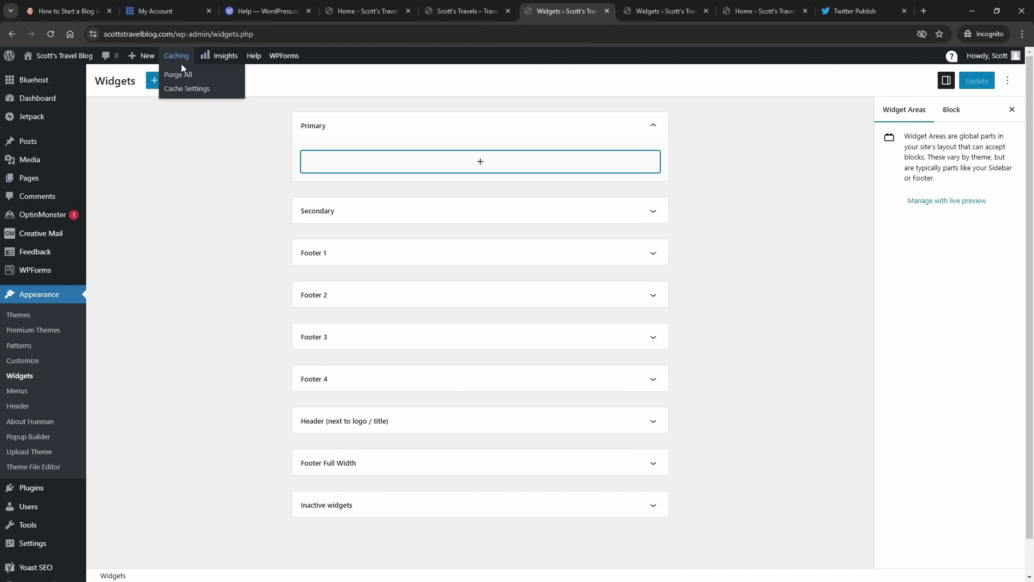
click(182, 74)
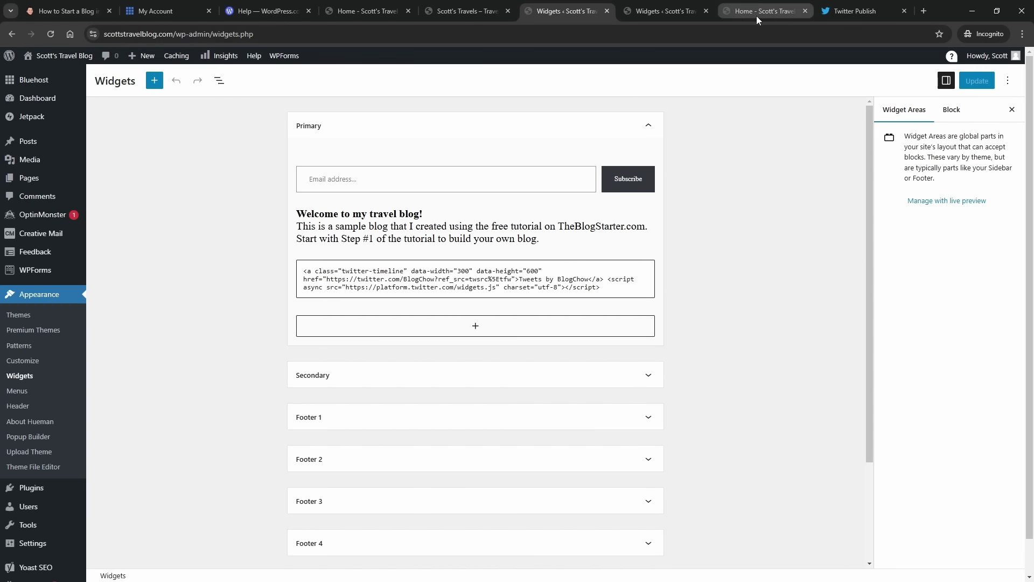
click(756, 15)
scroll(389, 127, up, 3)
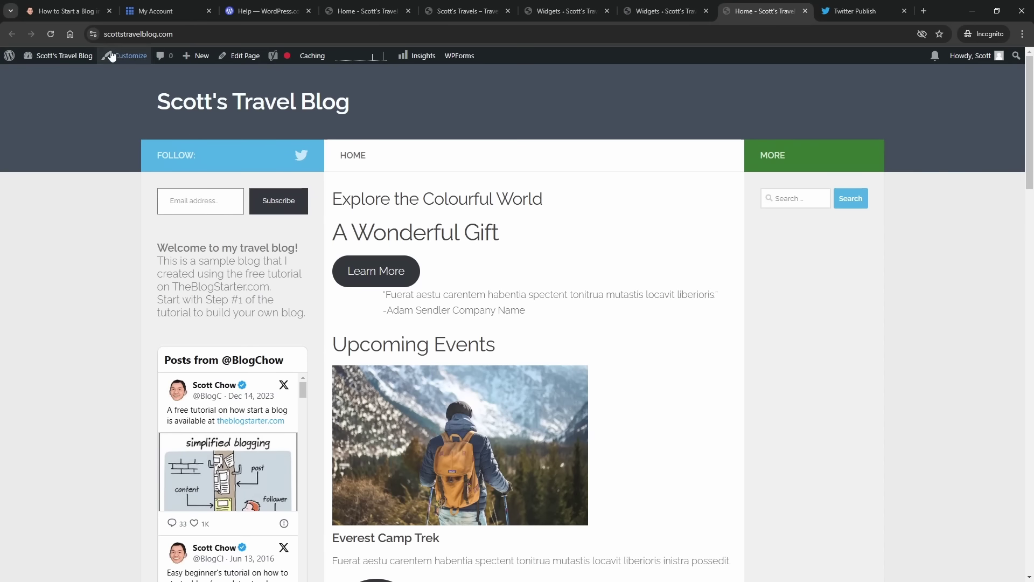
click(54, 32)
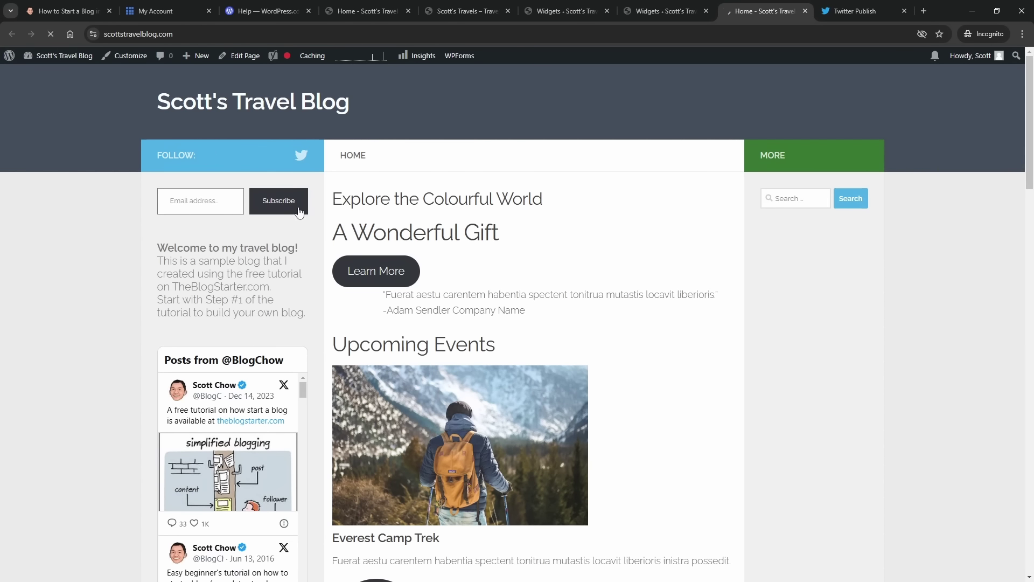
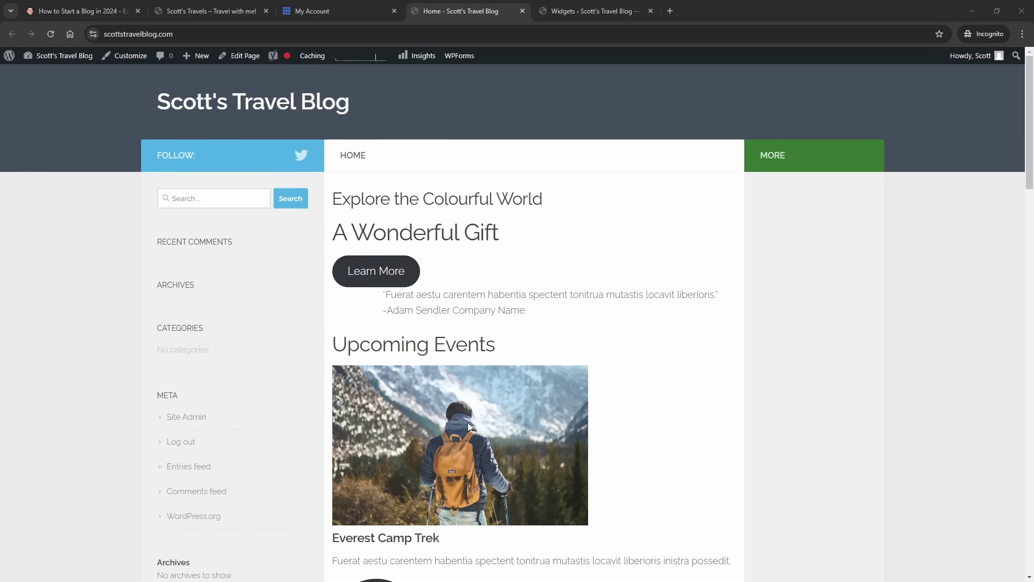
- From the live blog, go to the admin Dashboard and open the All Pages list
scroll(450, 275, down, 4)
scroll(453, 299, up, 4)
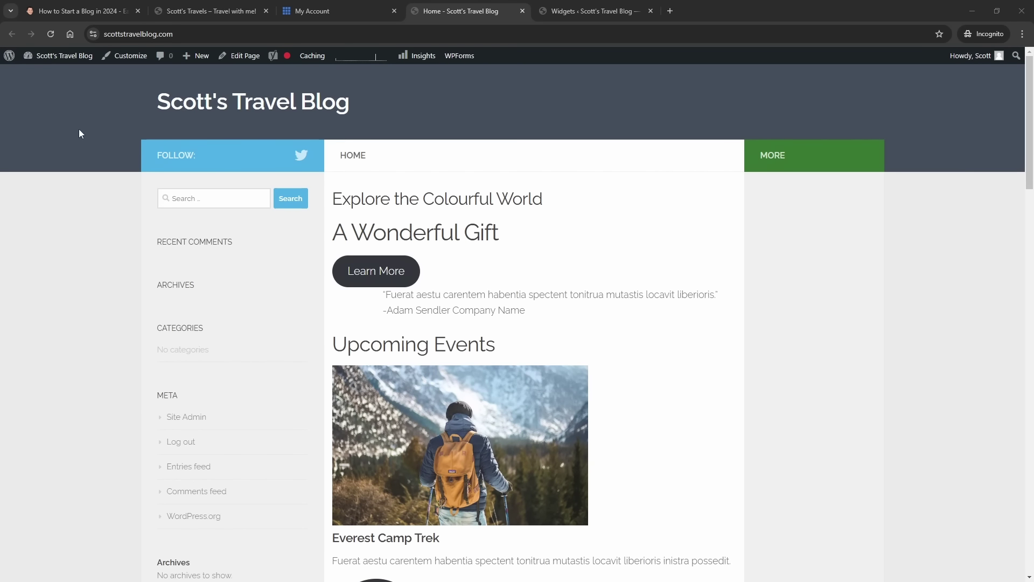
mouse_move(53, 63)
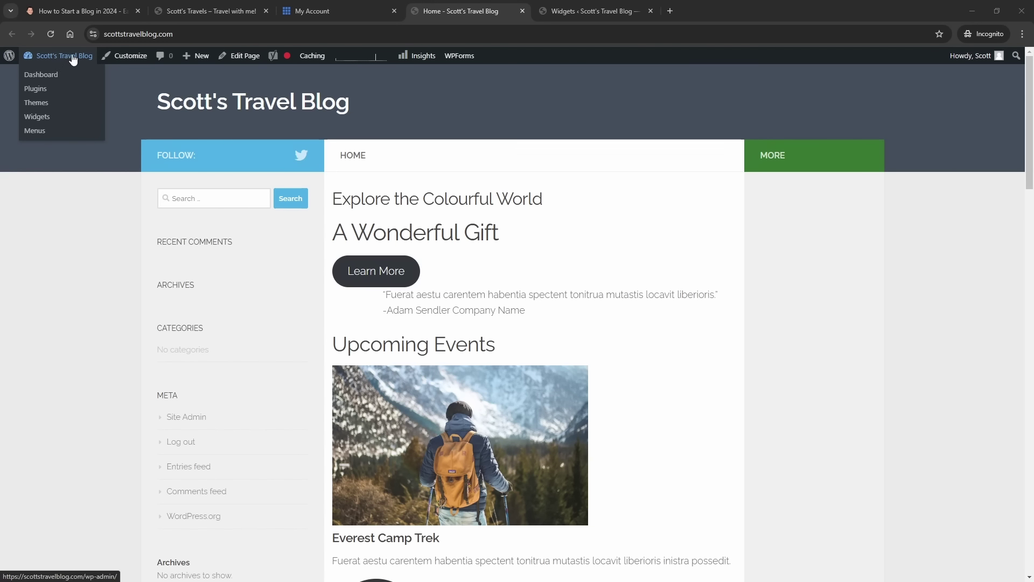
click(47, 80)
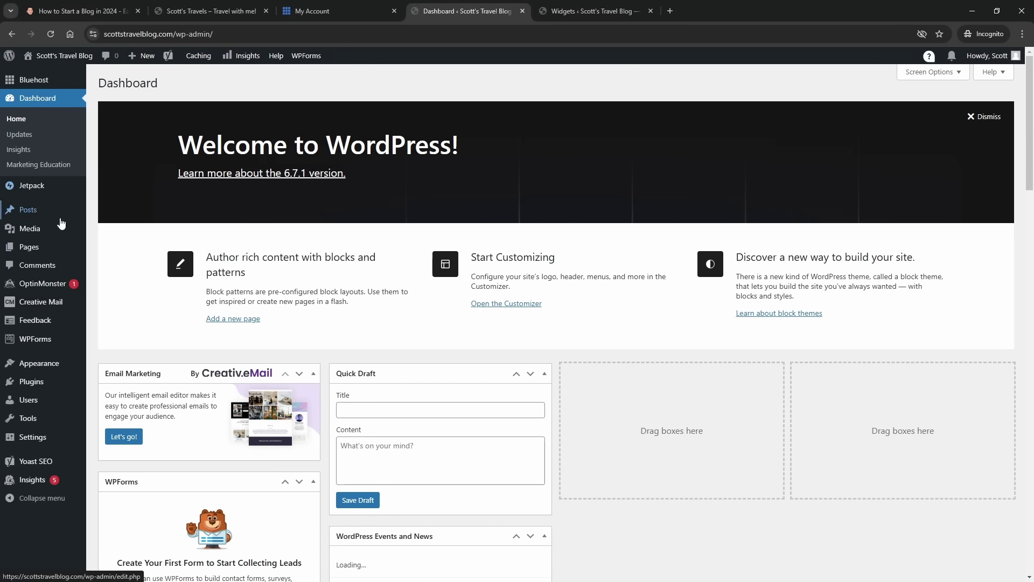
mouse_move(43, 251)
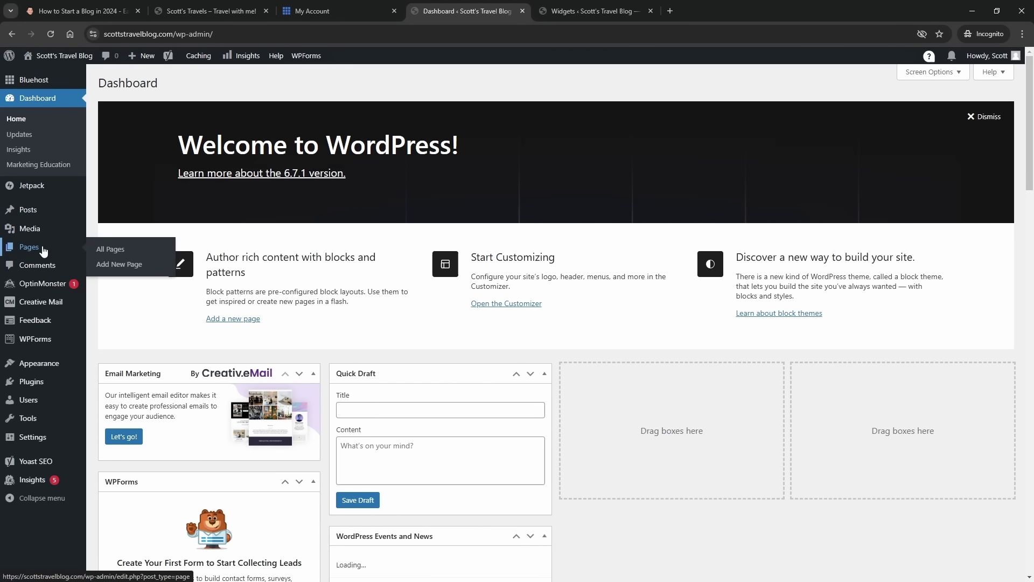
click(108, 249)
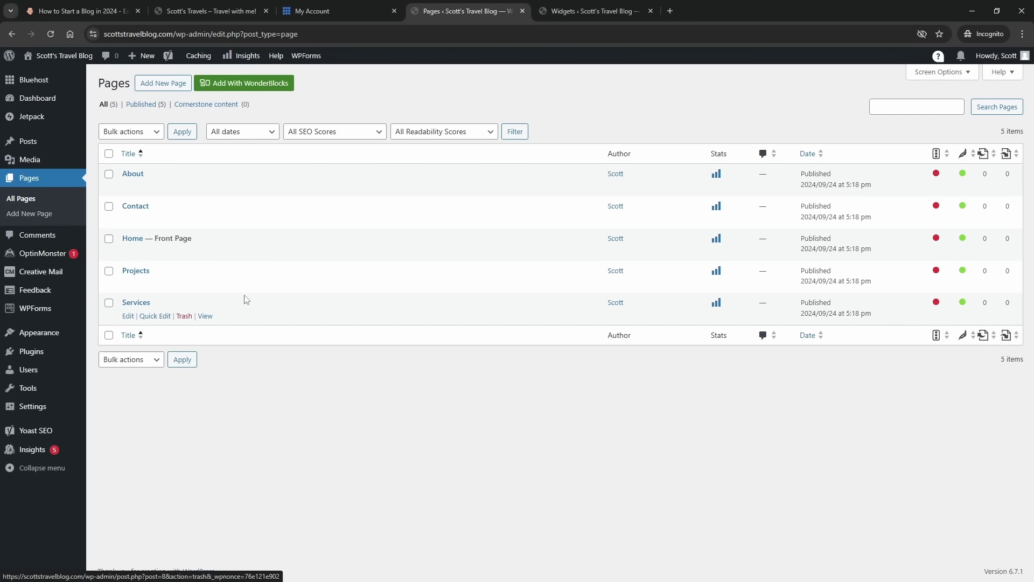
- Move all five pages (About, Contact, Home, Projects, Services) to the Trash
click(109, 154)
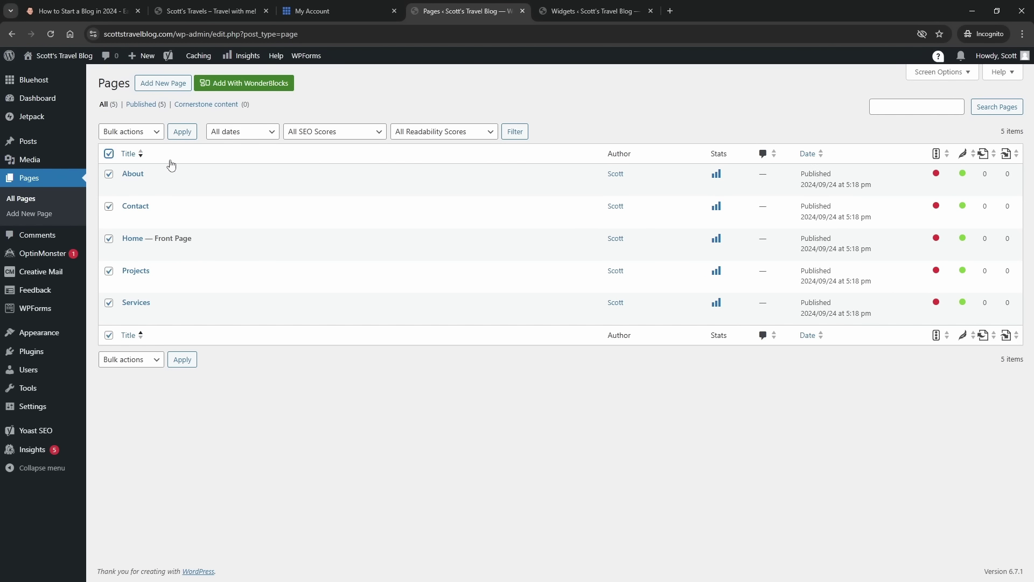
click(154, 133)
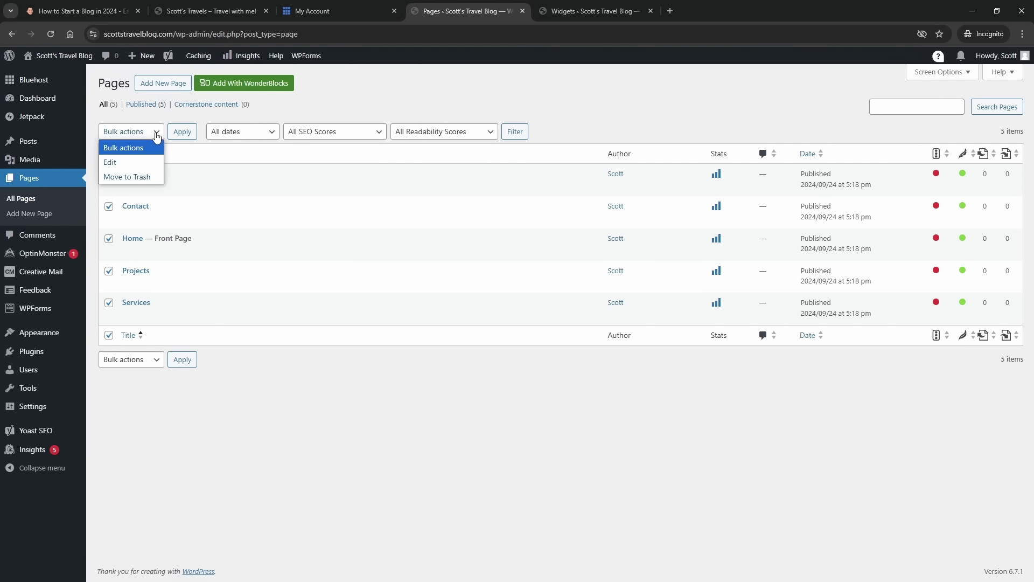
click(152, 178)
click(184, 134)
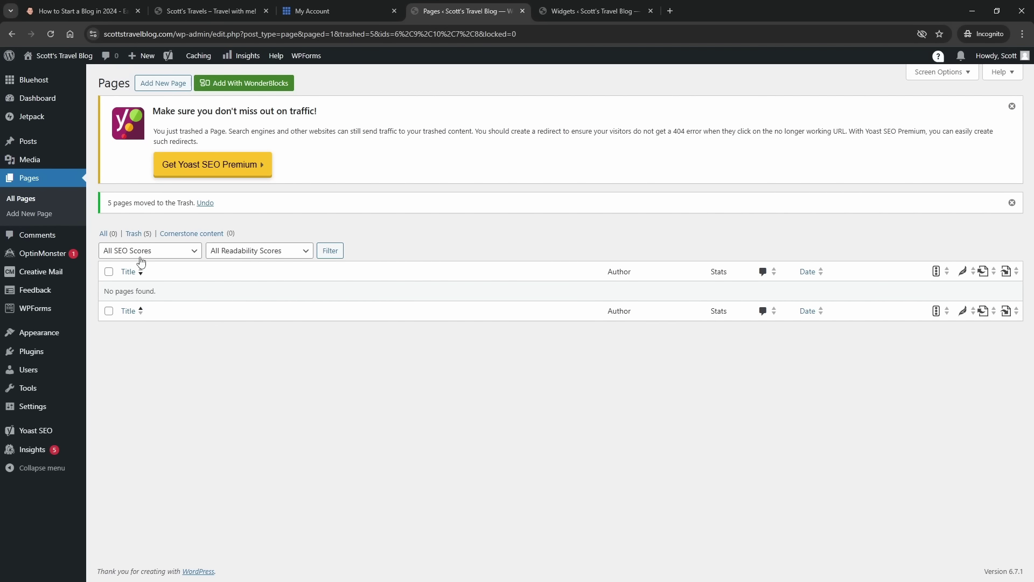
- Permanently delete all five trashed pages, emptying the Trash
click(138, 233)
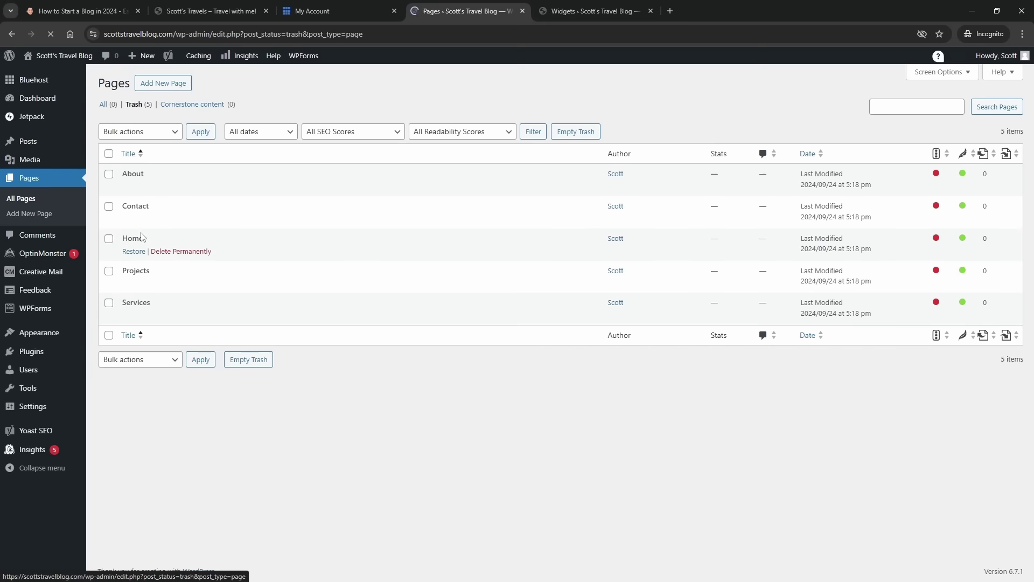
click(109, 154)
click(134, 131)
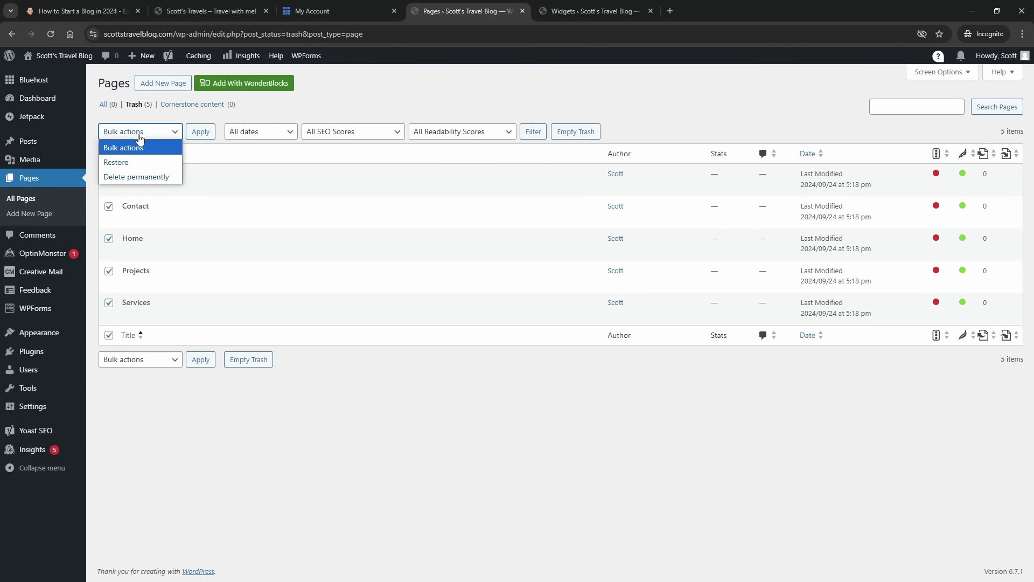
click(137, 175)
click(200, 133)
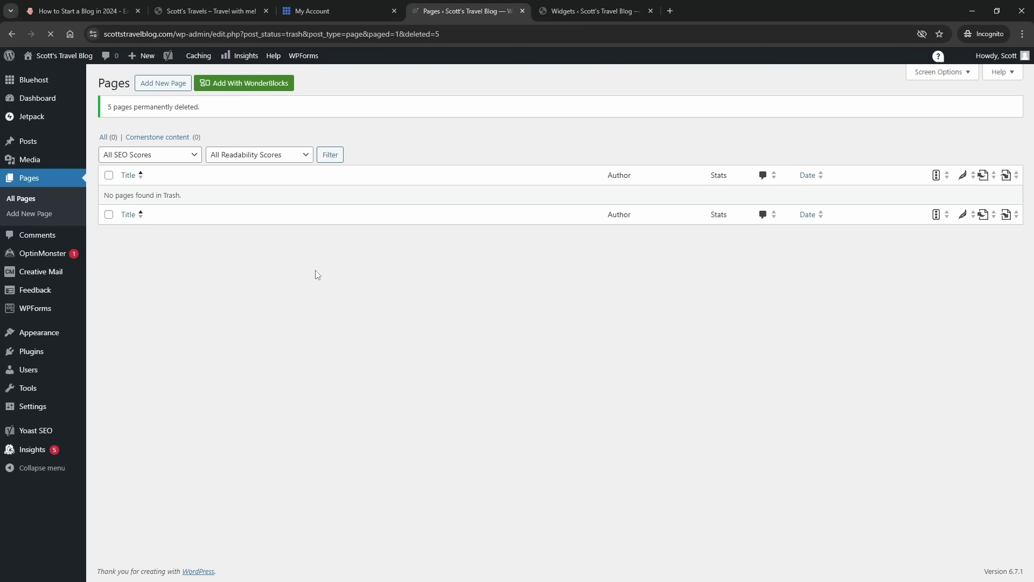
click(160, 87)
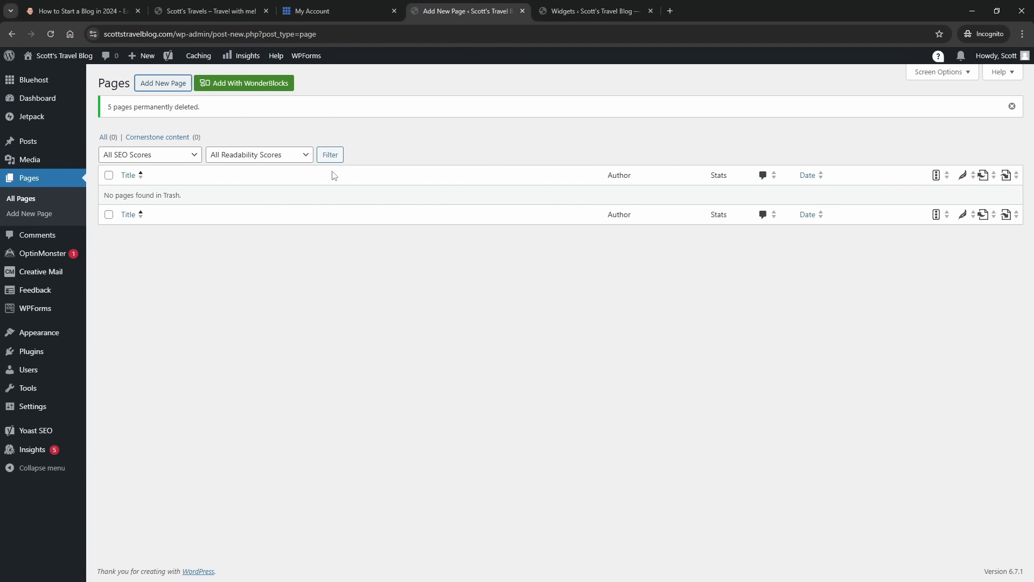
- Title the new page 'About Me' and write a short intro paragraph about loving to travel
text(About Me)
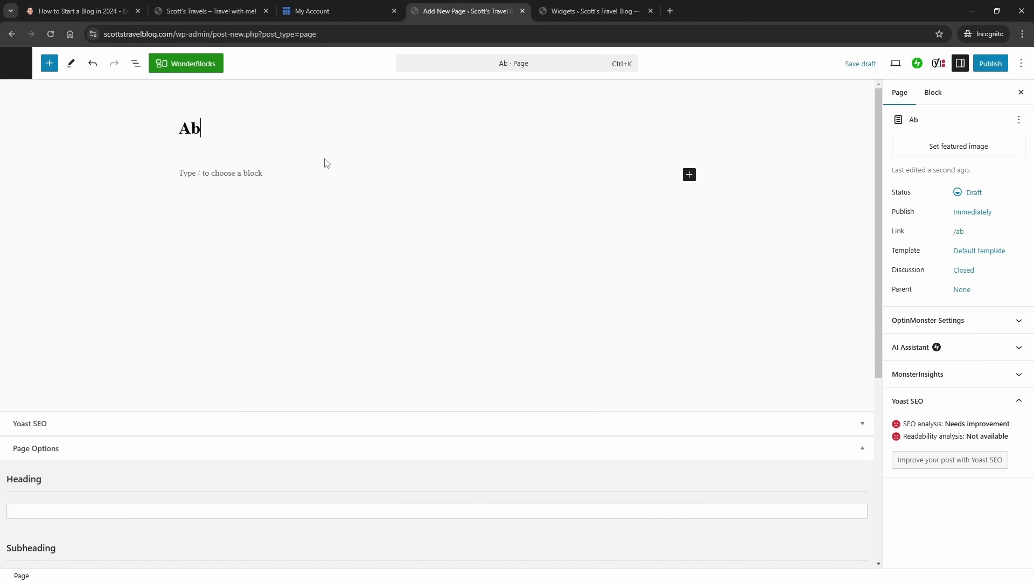
click(231, 171)
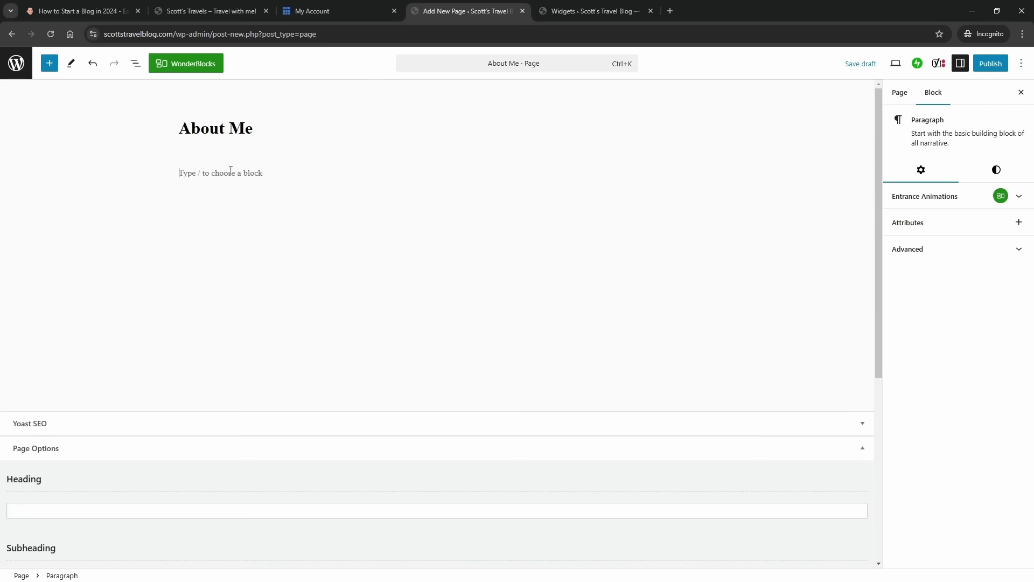
text(HI! My name is Scott and I love to travel.)
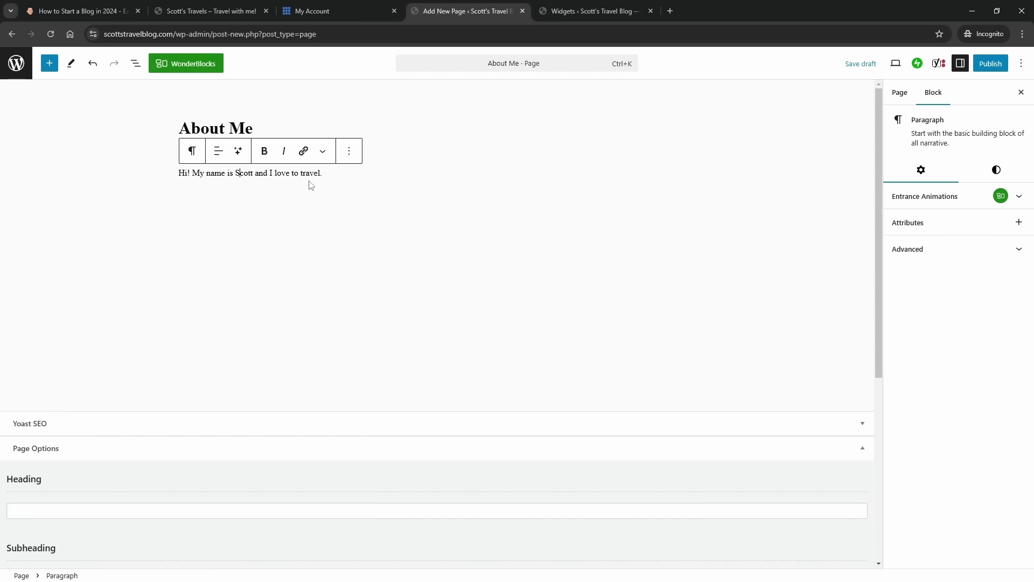
click(192, 151)
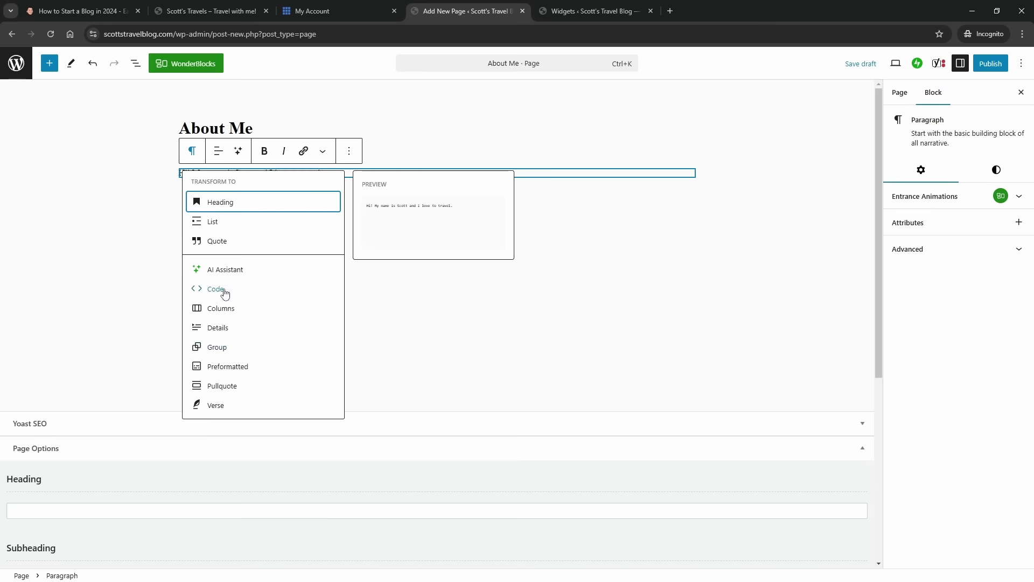
click(393, 316)
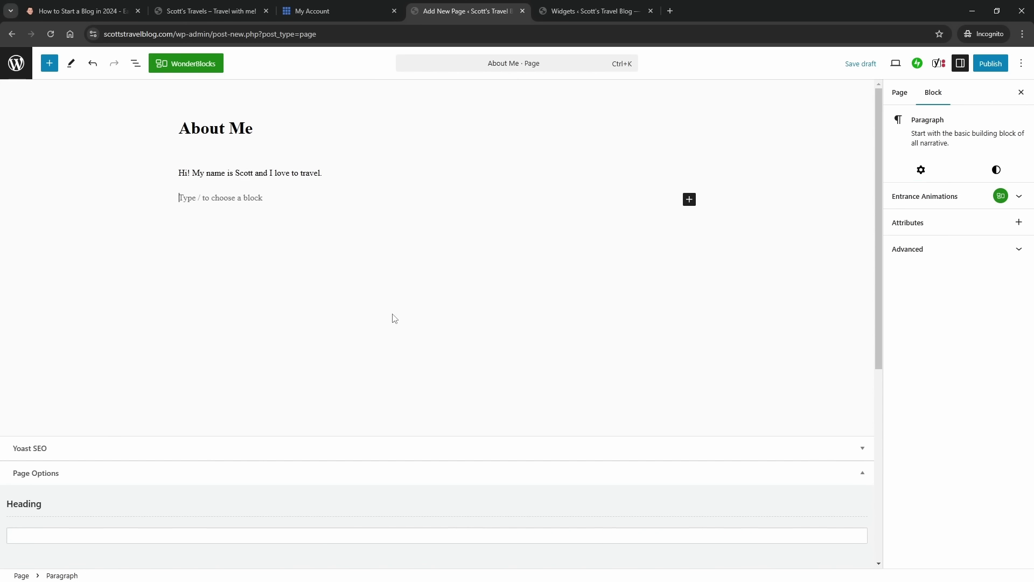
click(690, 201)
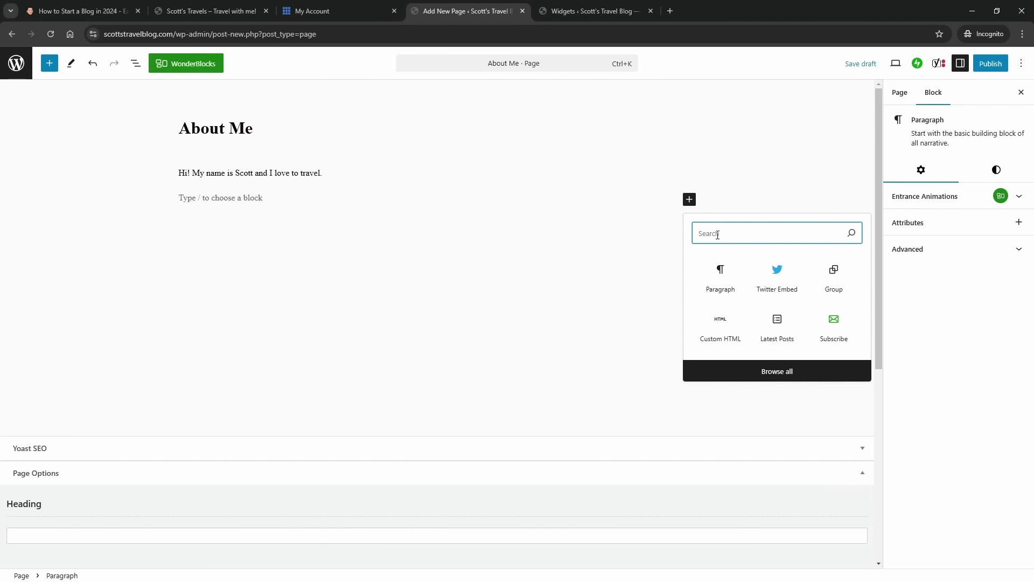
text(im)
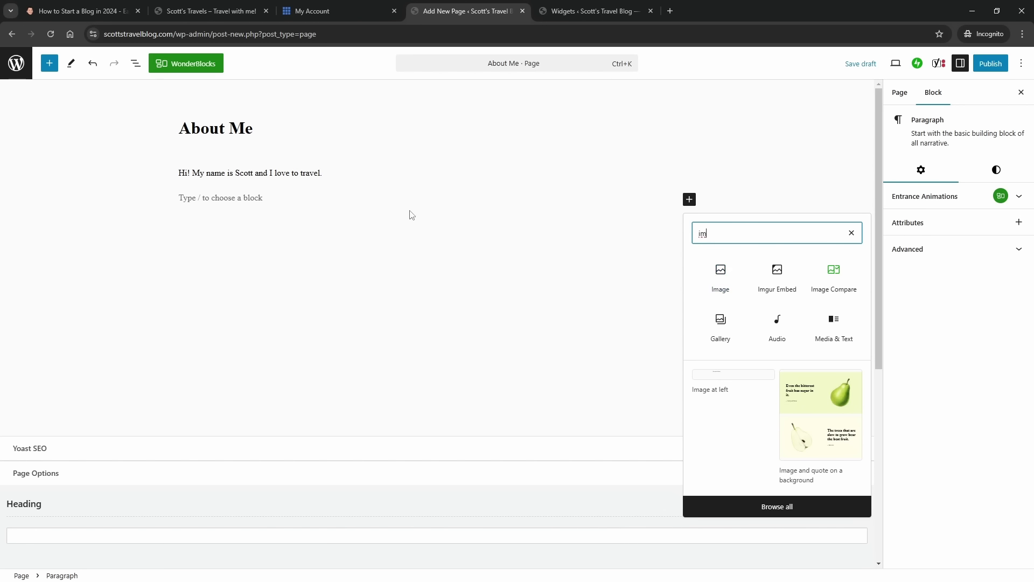
click(349, 200)
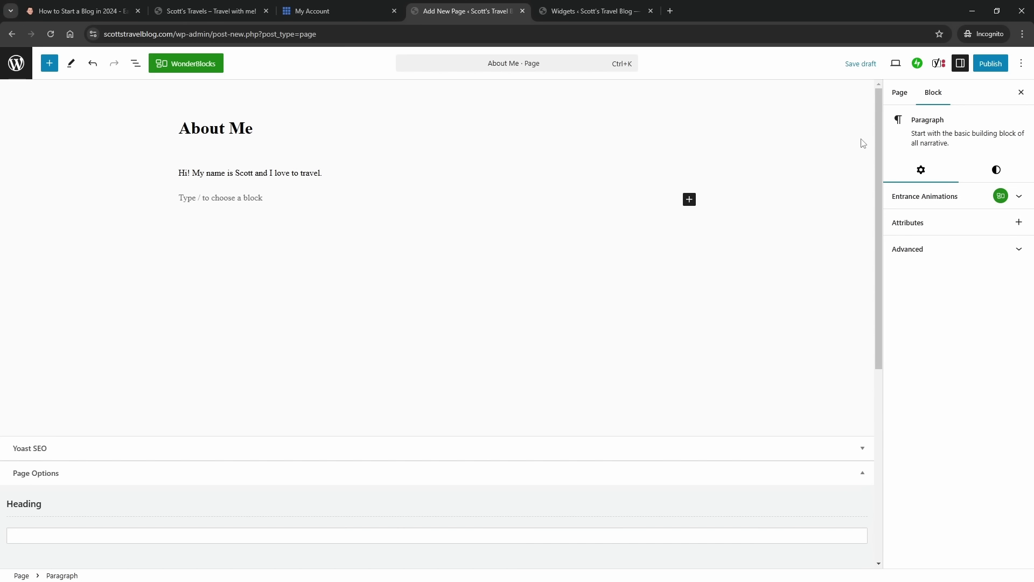
- Publish the About Me page
click(989, 64)
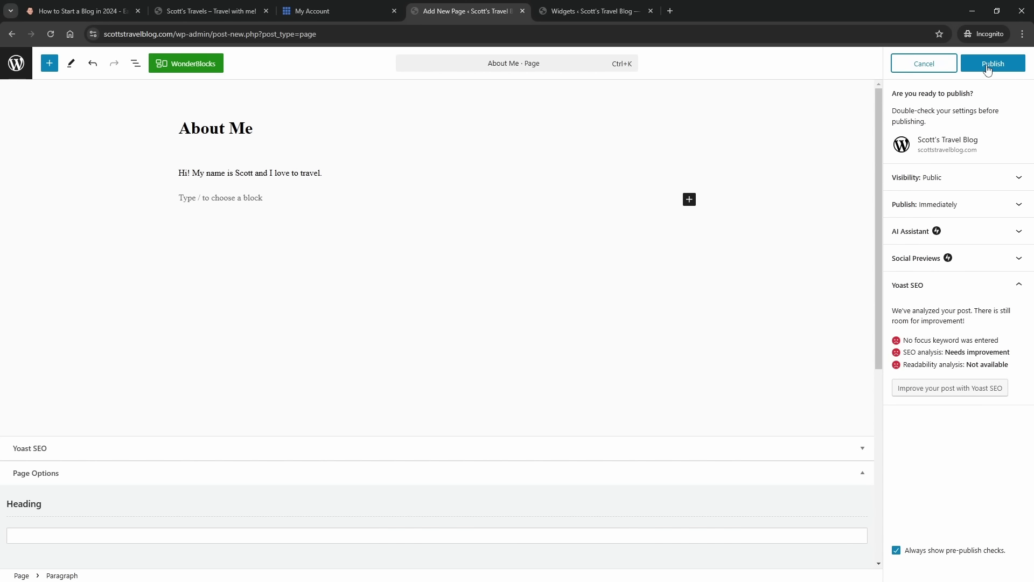
click(989, 69)
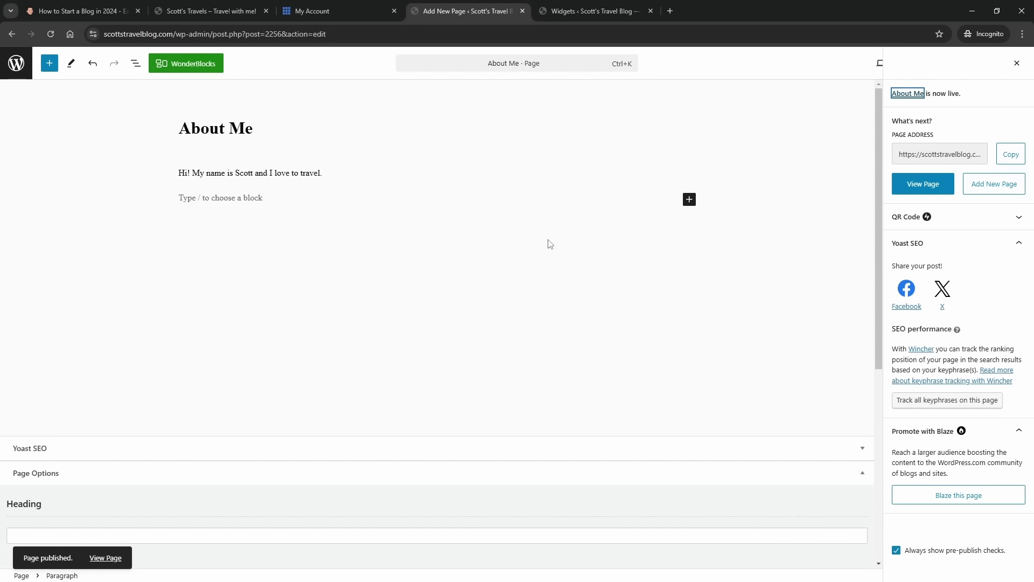
click(981, 188)
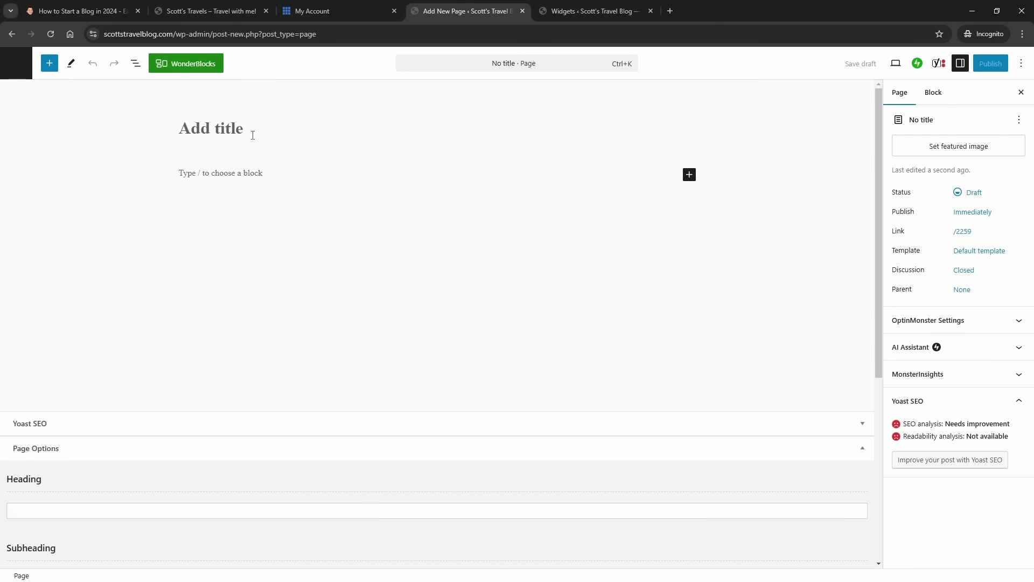
- Publish a 'Resources' page with a line about favorite resources for travelers
text(Resources)
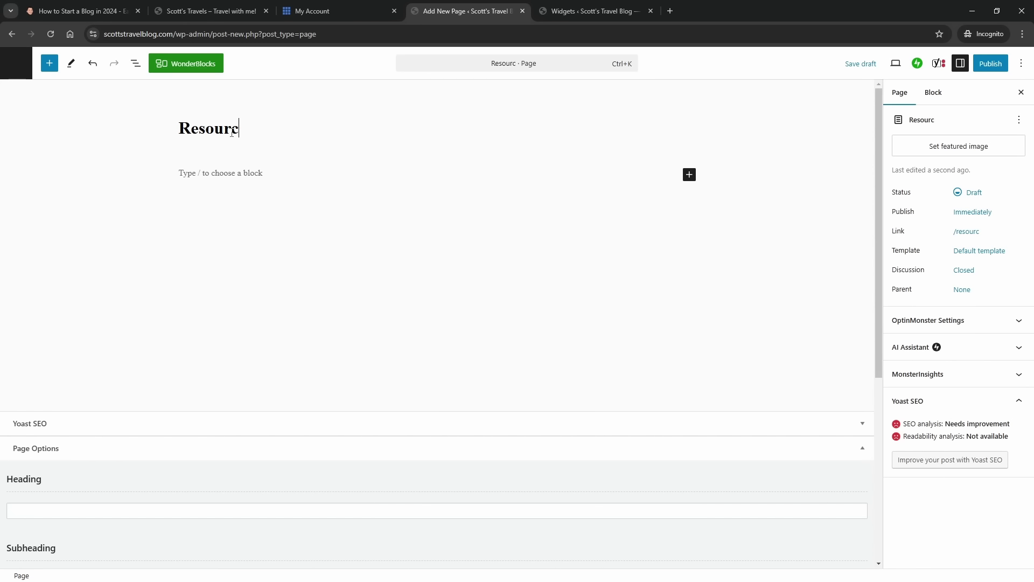
click(225, 169)
text(The)
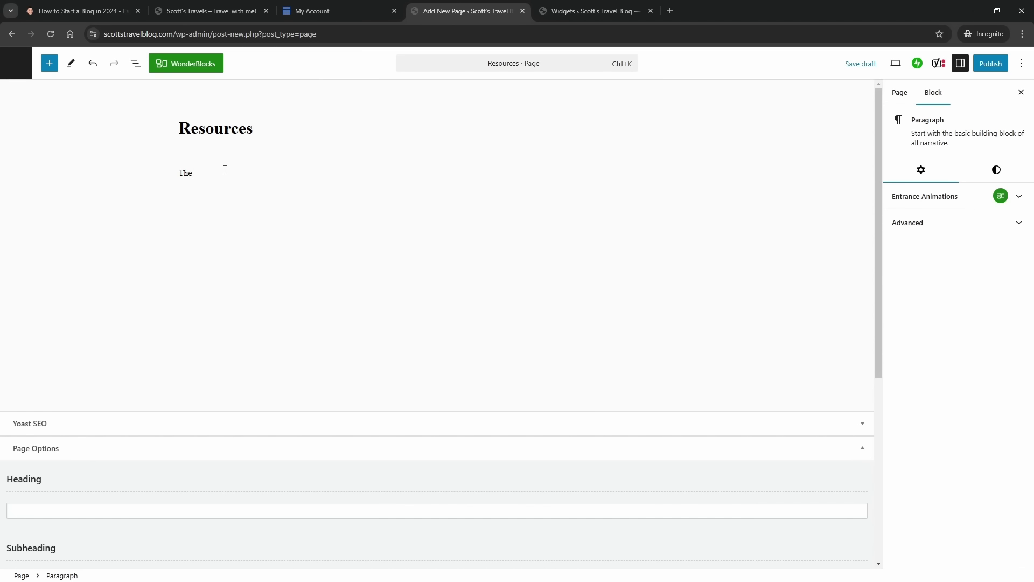
text(se are my fac)
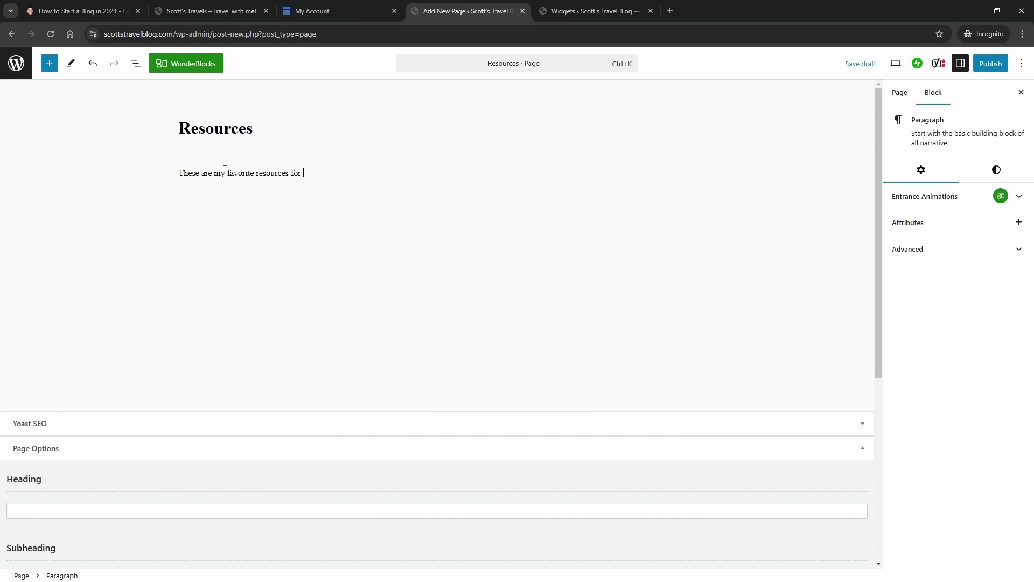
text(..)
key(BackSpace)
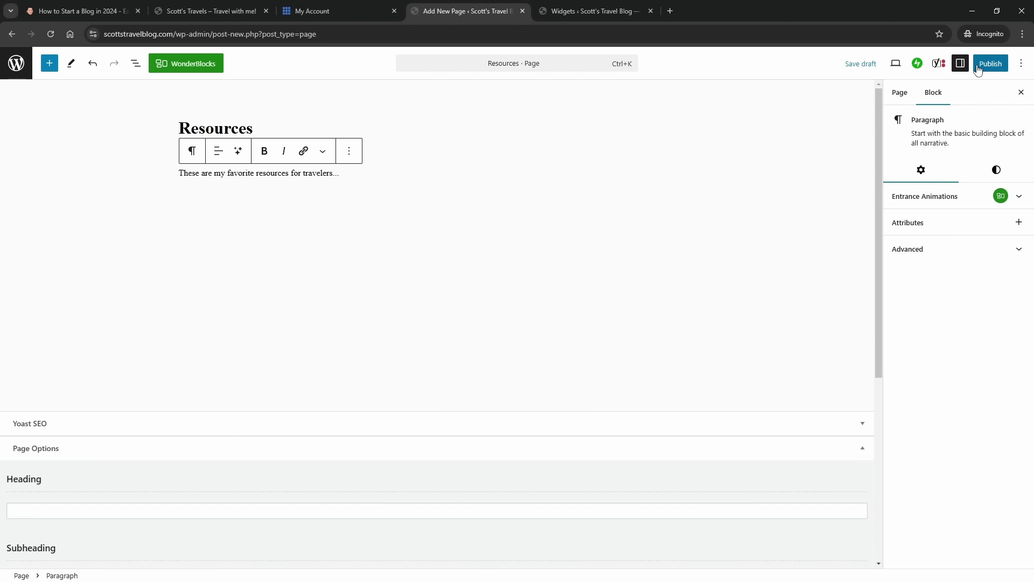
click(979, 69)
click(979, 69)
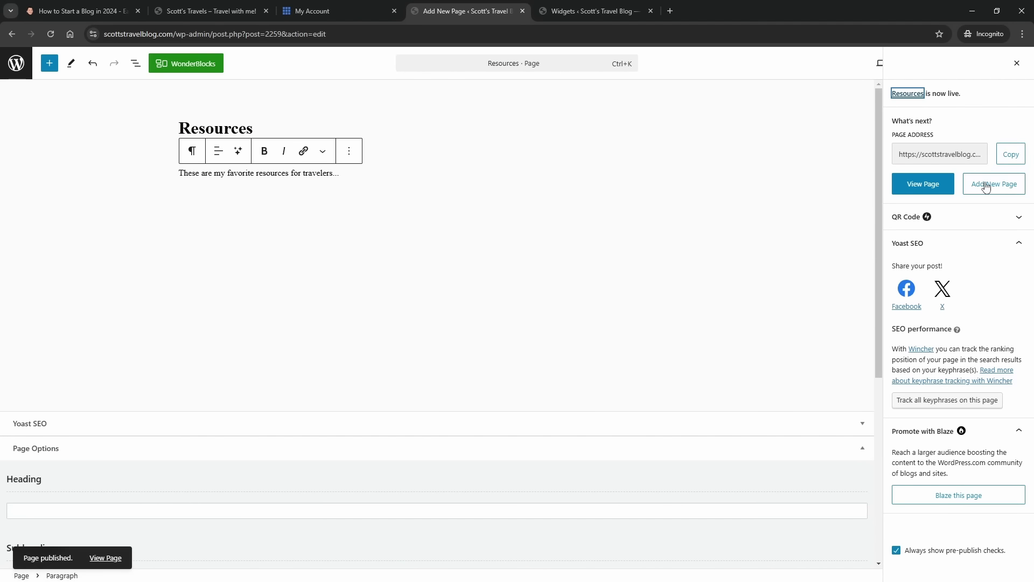
click(991, 183)
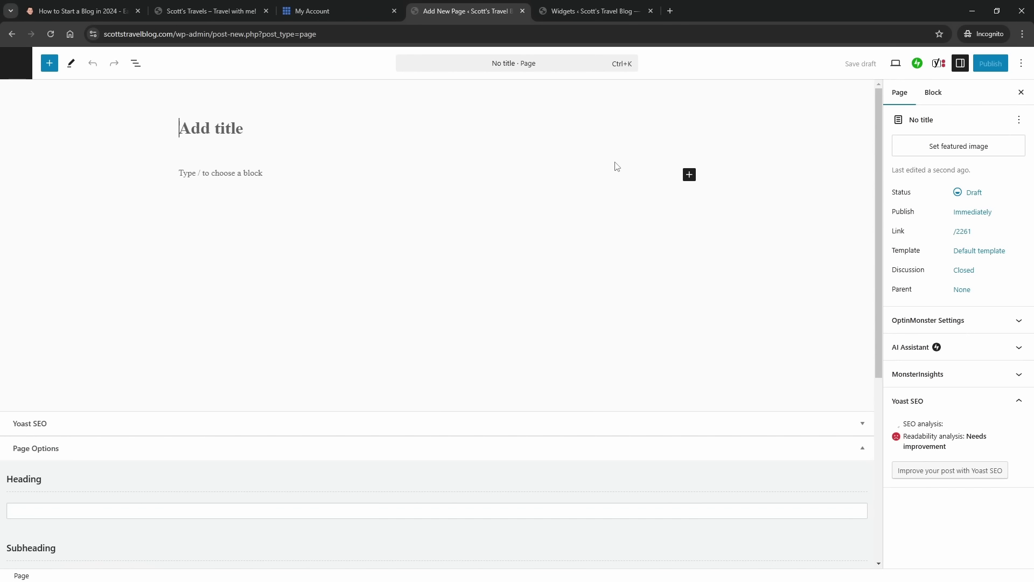
- Publish an empty 'Contact Me' page, then return to the Pages list
text(Cont)
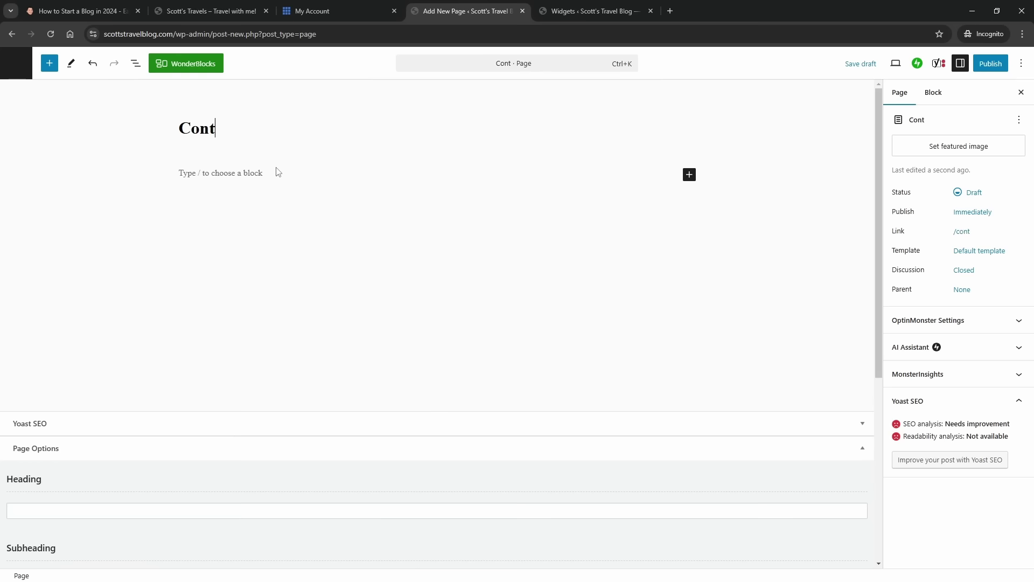
text(act Me)
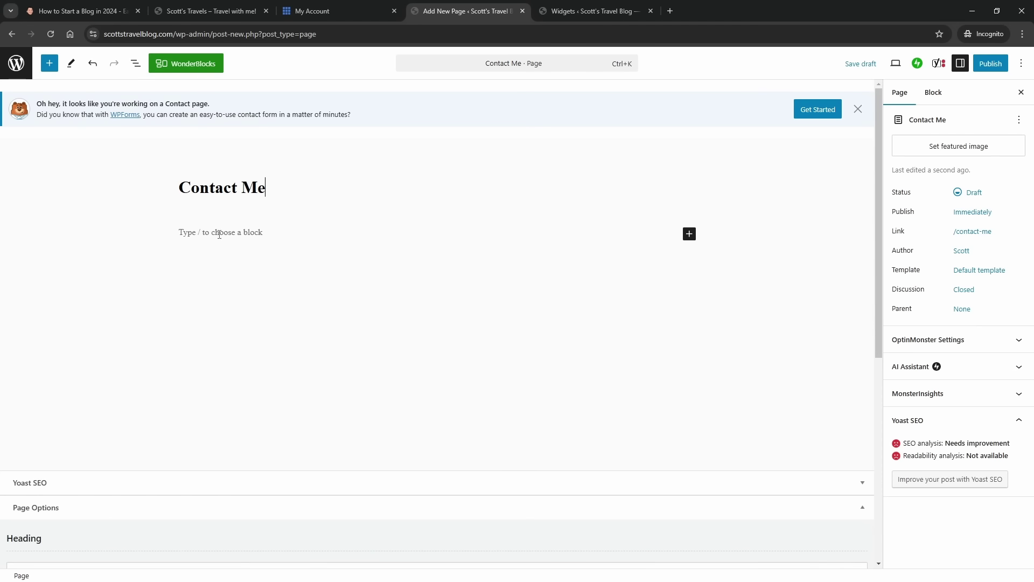
click(213, 231)
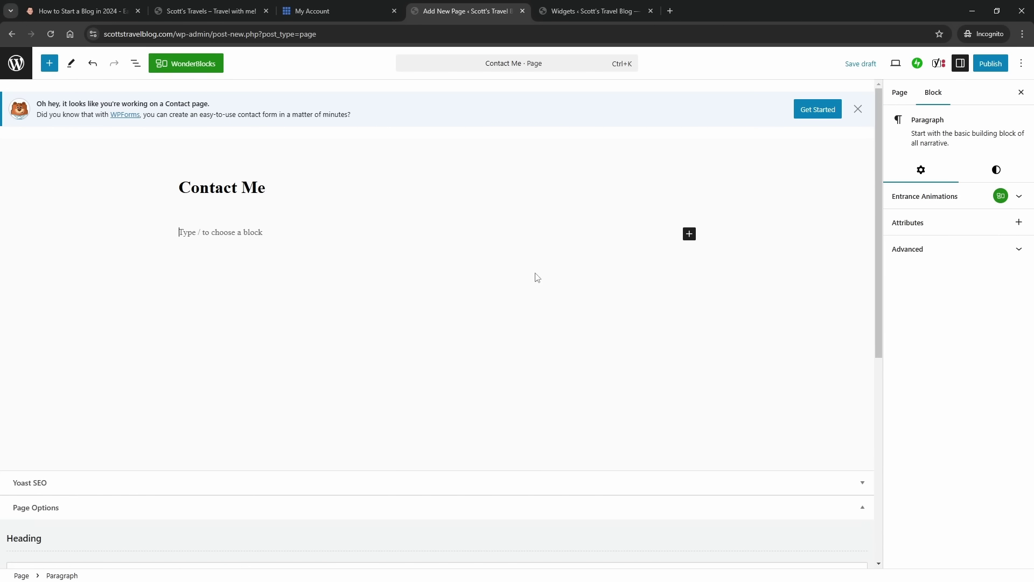
click(989, 63)
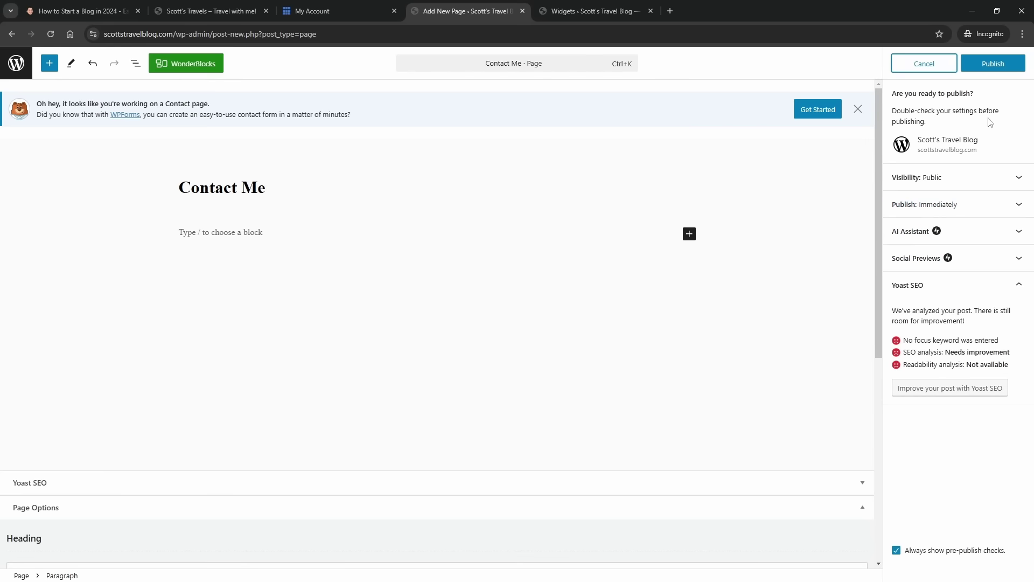
click(986, 63)
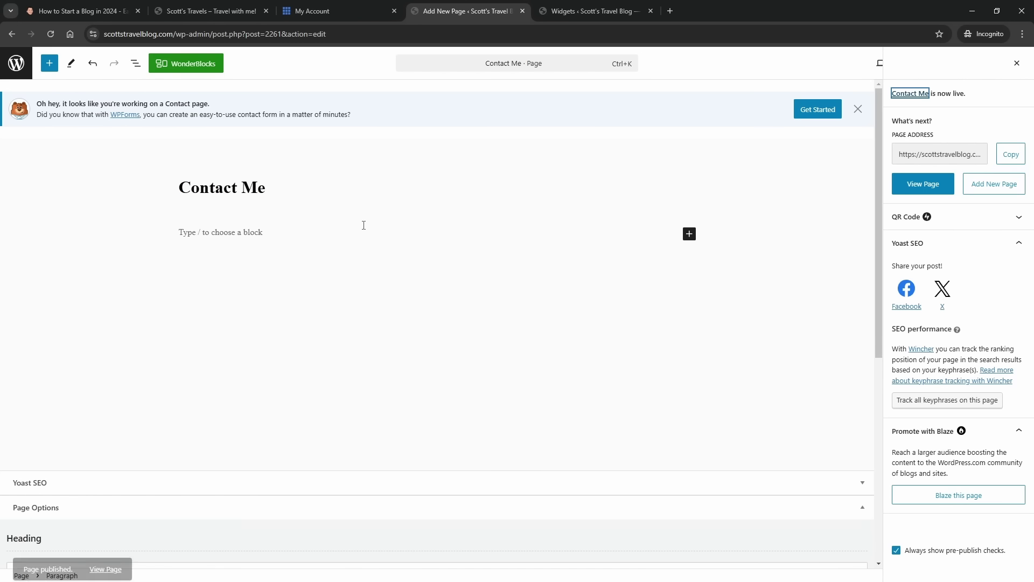
click(17, 65)
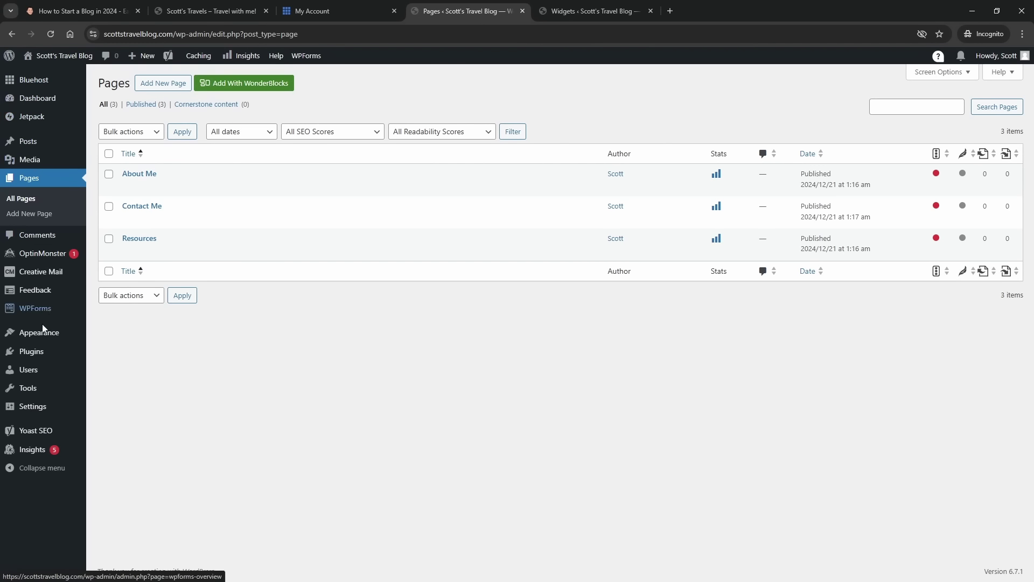
- Install and activate Contact Form 7 from the Popular plugins list
mouse_move(45, 356)
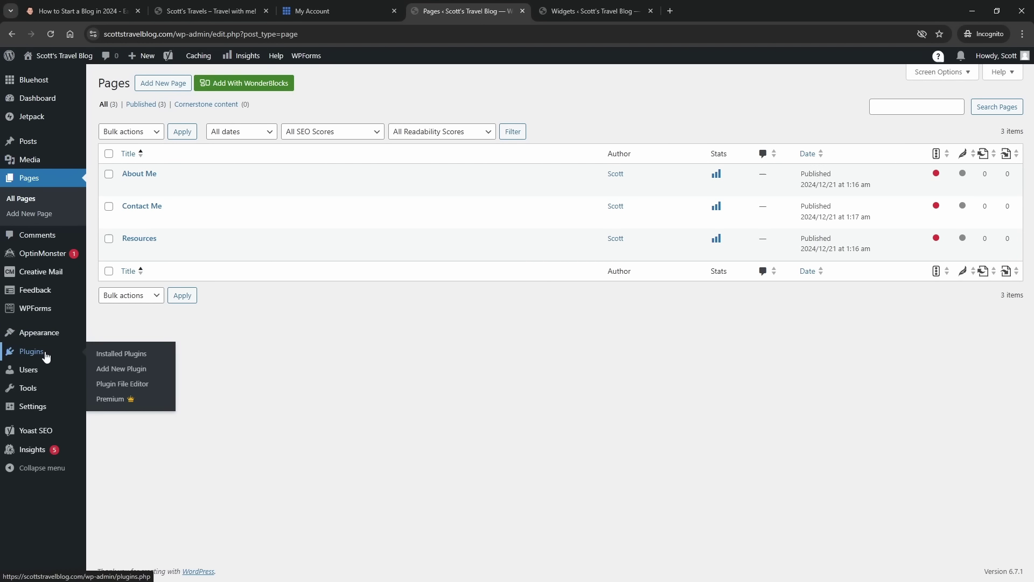
click(118, 372)
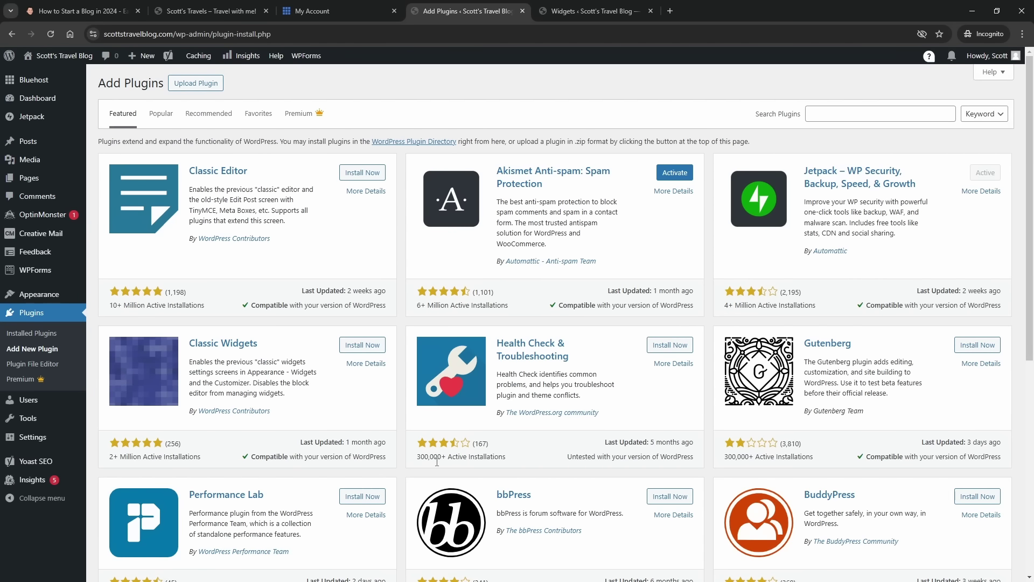
scroll(536, 393, down, 5)
scroll(566, 368, up, 5)
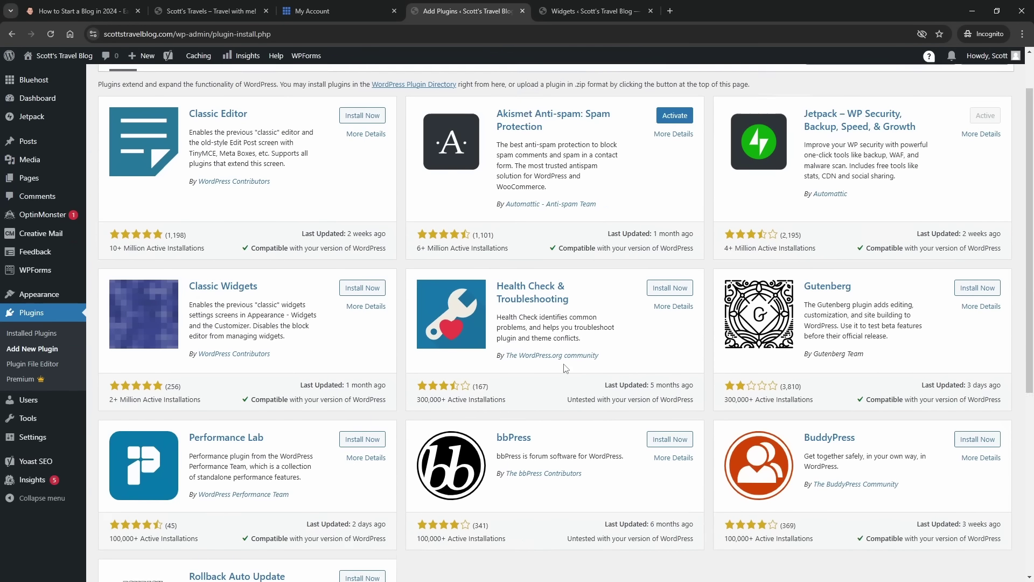
click(161, 114)
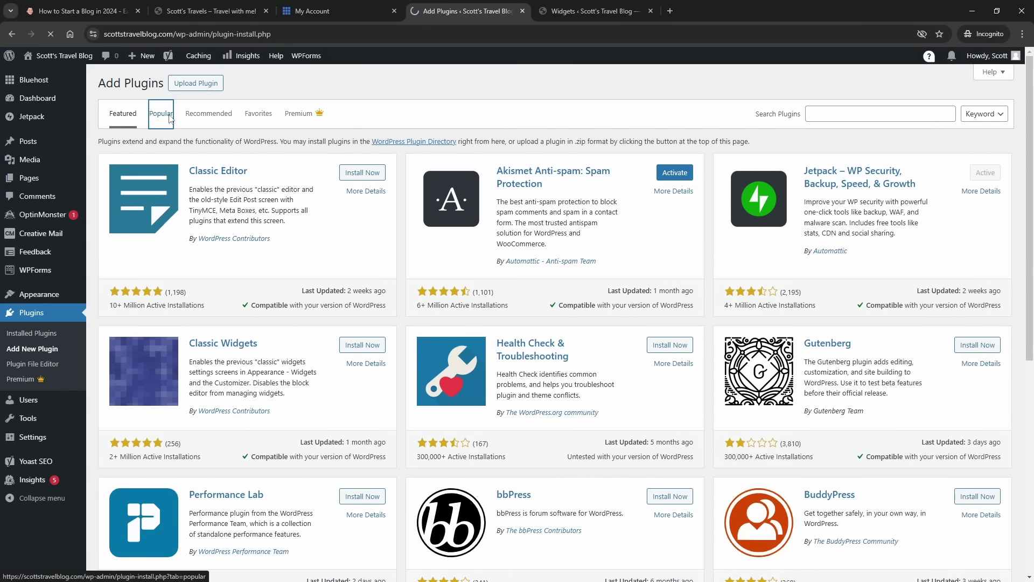
scroll(533, 283, down, 1)
scroll(533, 283, down, 5)
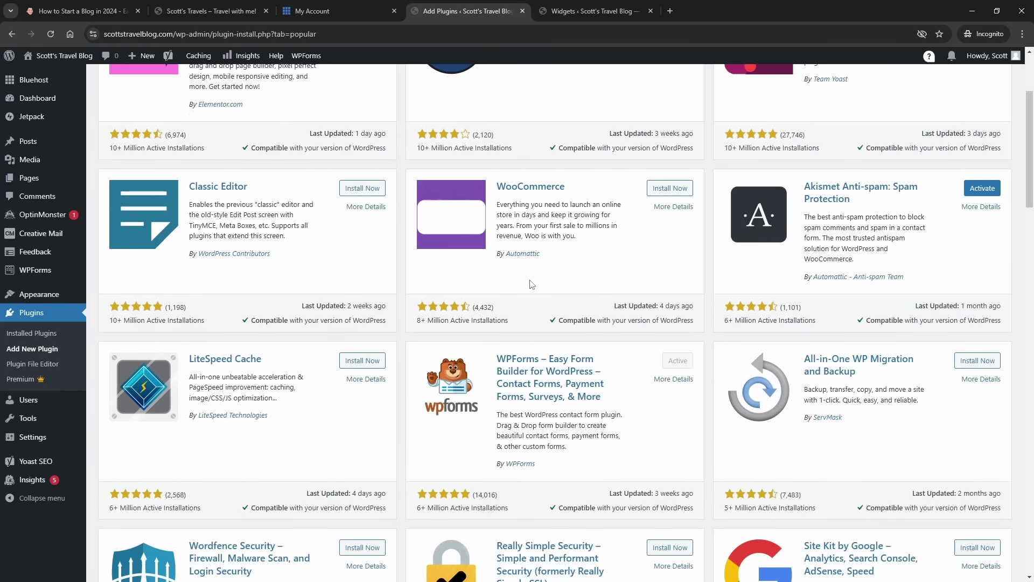
scroll(534, 283, up, 5)
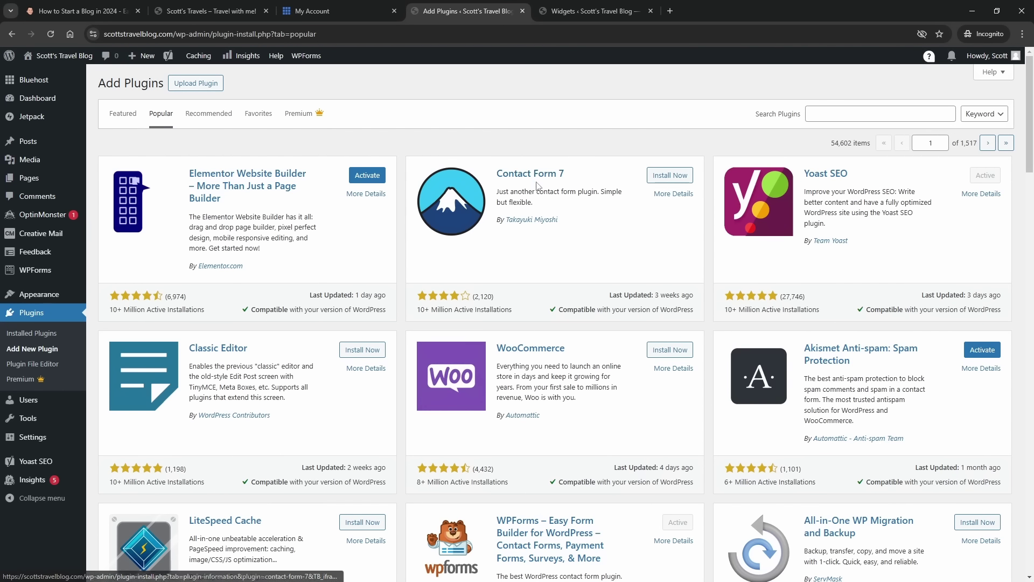
click(658, 177)
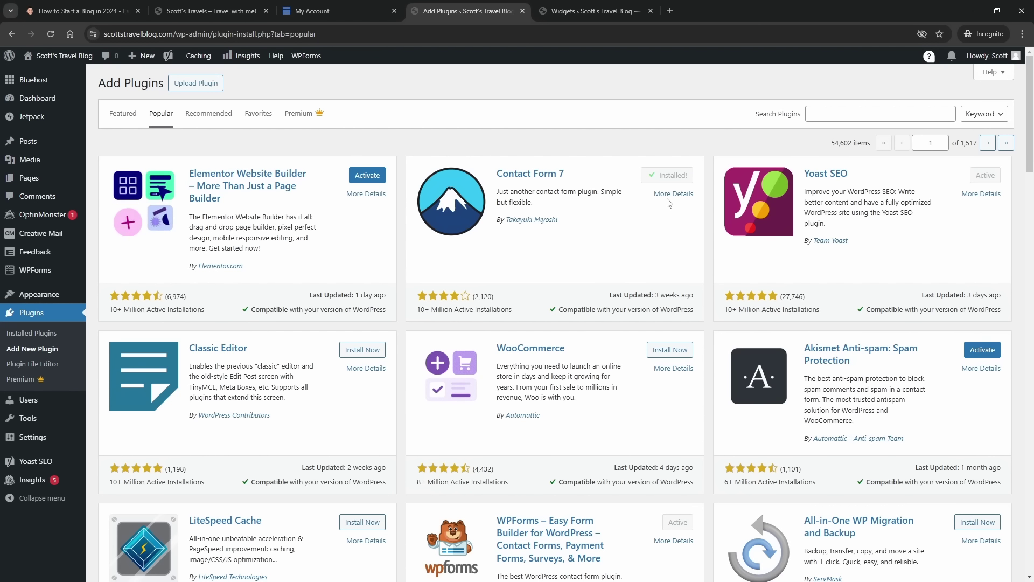
click(674, 175)
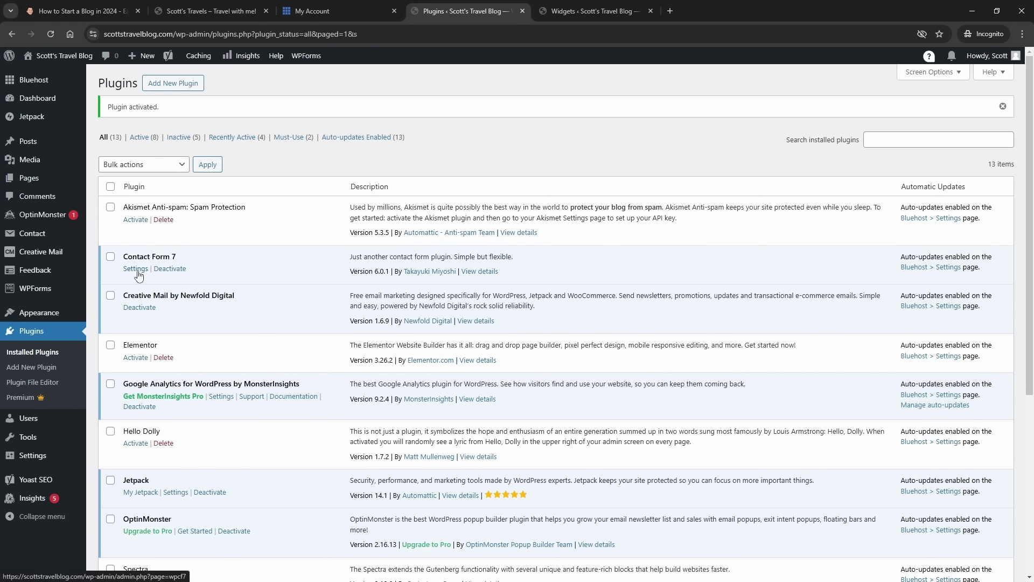
- Edit Contact form 1 in Contact Form 7 and view its Mail settings
click(136, 269)
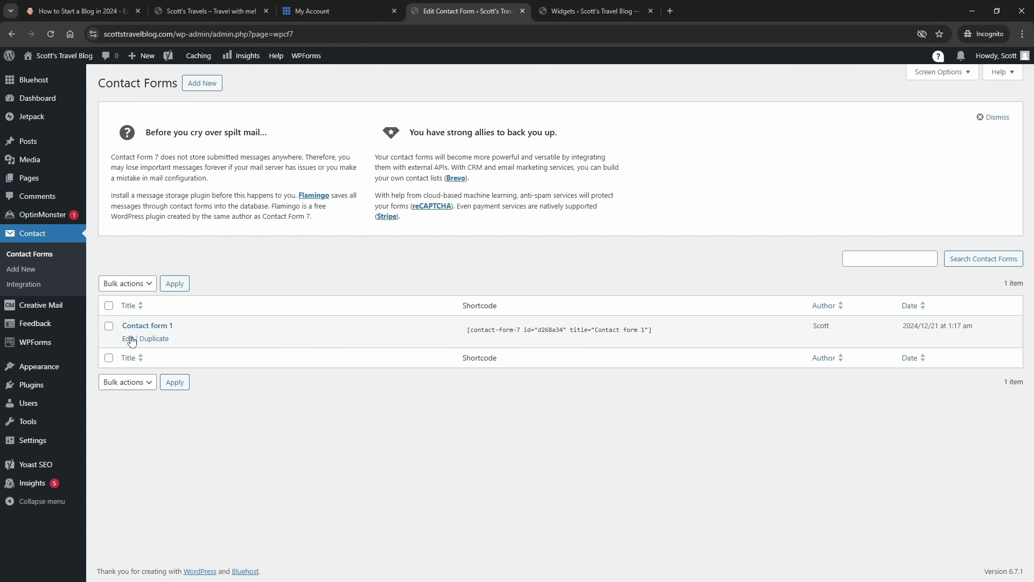
click(128, 338)
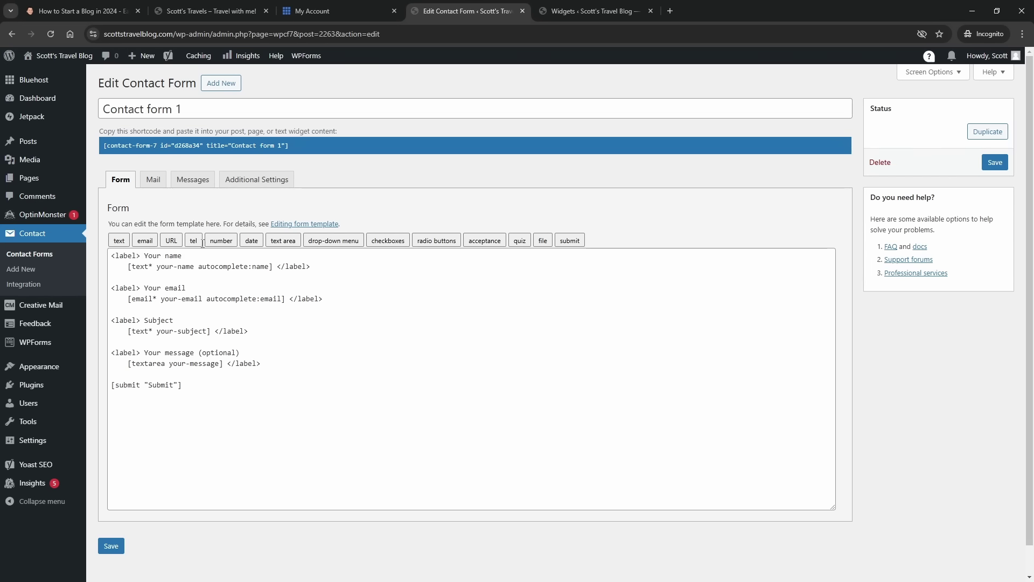
click(155, 185)
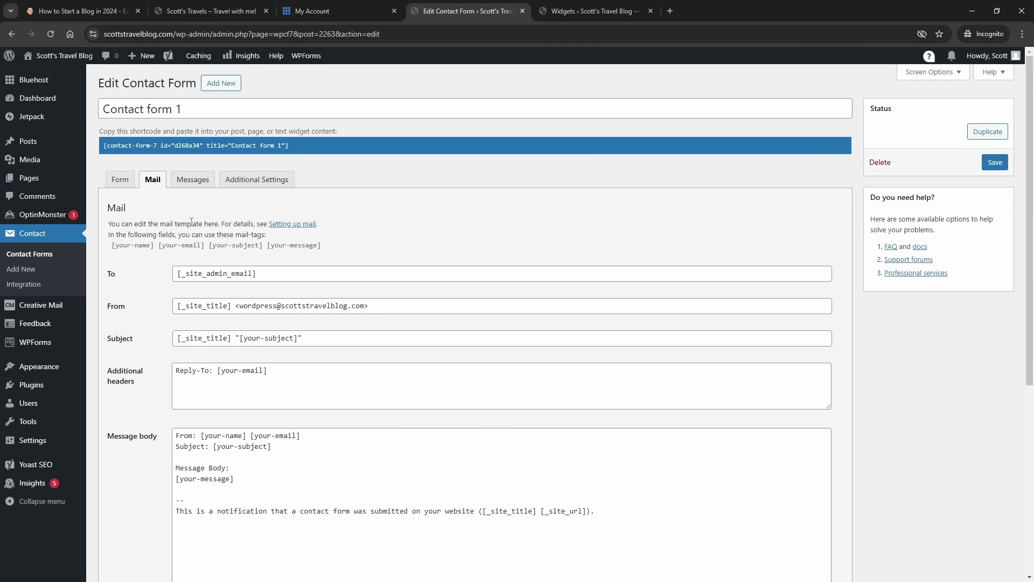
- Review Contact form 1's Mail and Messages settings, then save the form from the Form tab
scroll(171, 247, down, 2)
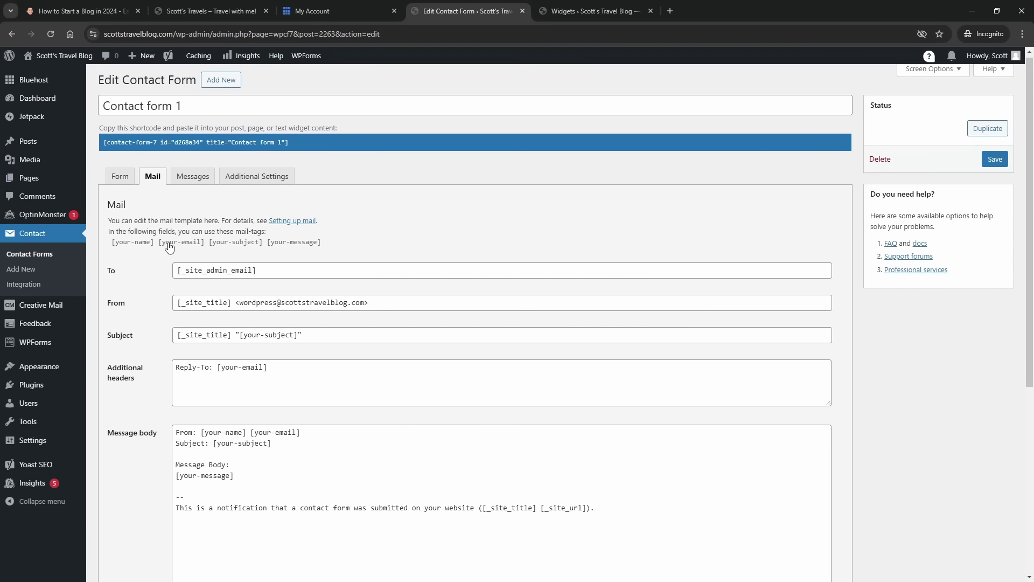
scroll(170, 247, down, 2)
scroll(173, 269, up, 2)
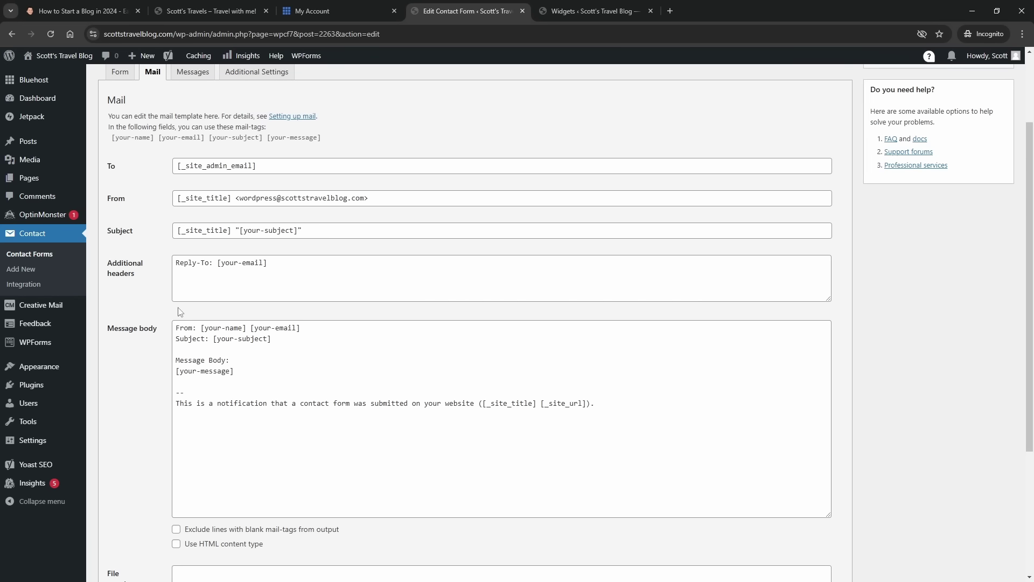
scroll(157, 375, down, 3)
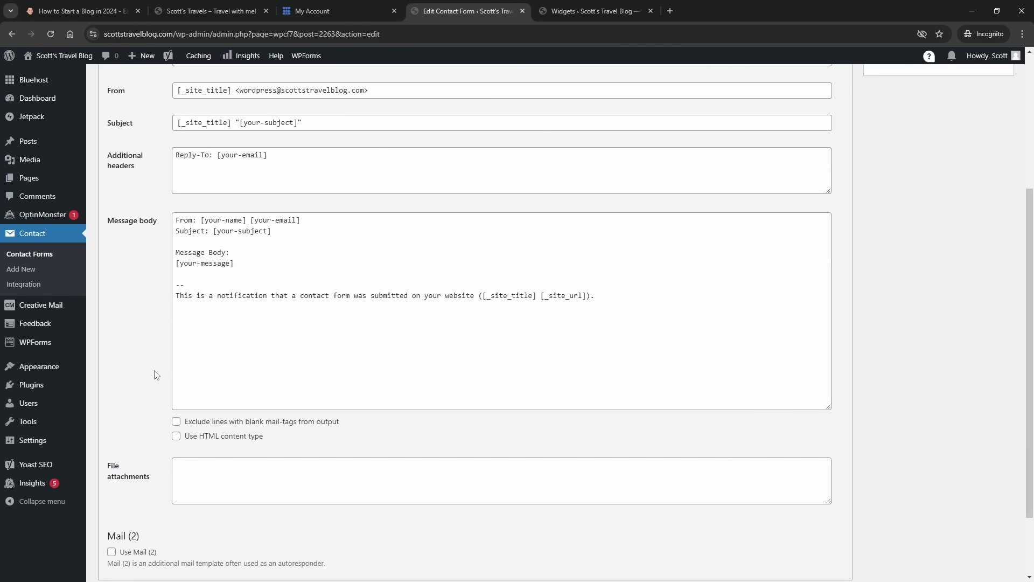
scroll(153, 366, up, 5)
click(189, 178)
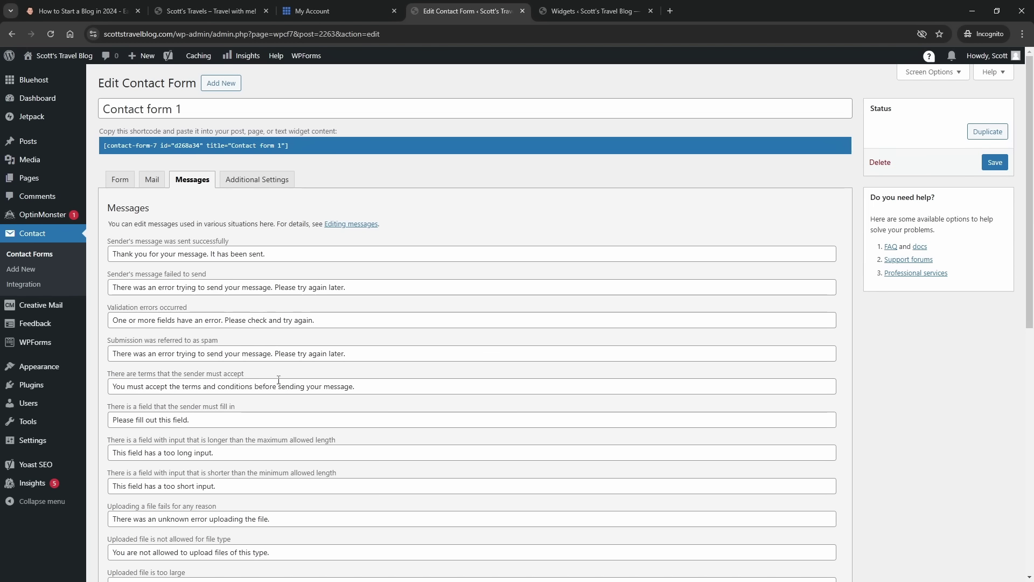
click(122, 182)
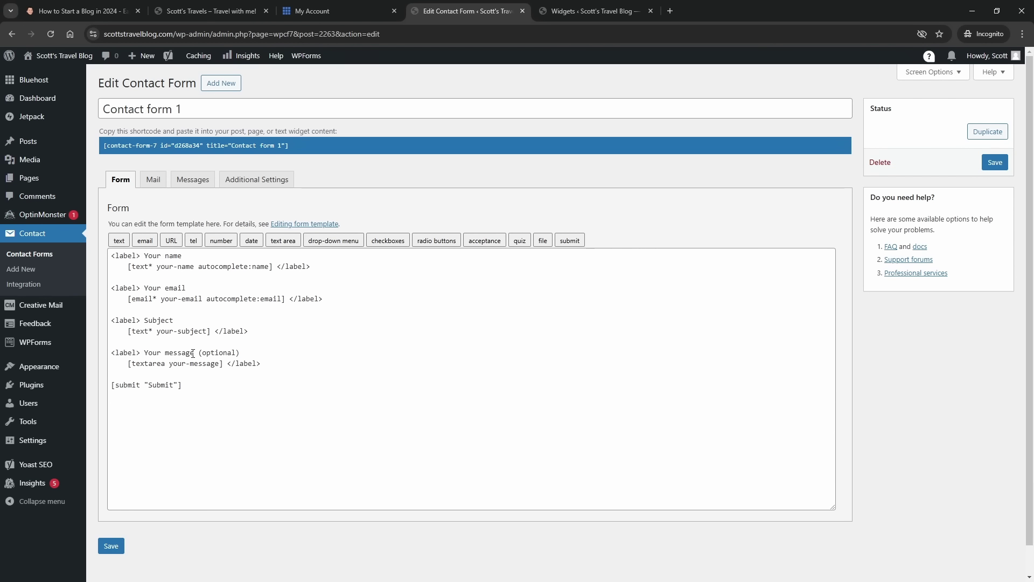
click(113, 548)
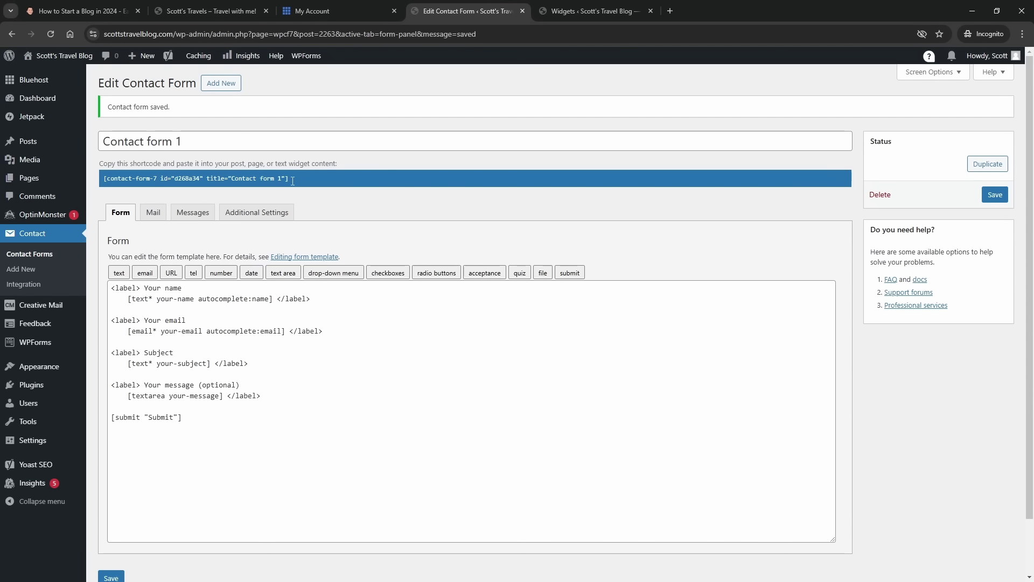
- Copy Contact form 1's shortcode and paste it into a block on the Contact Me page
drag(293, 180, 117, 176)
key(ctrl+c)
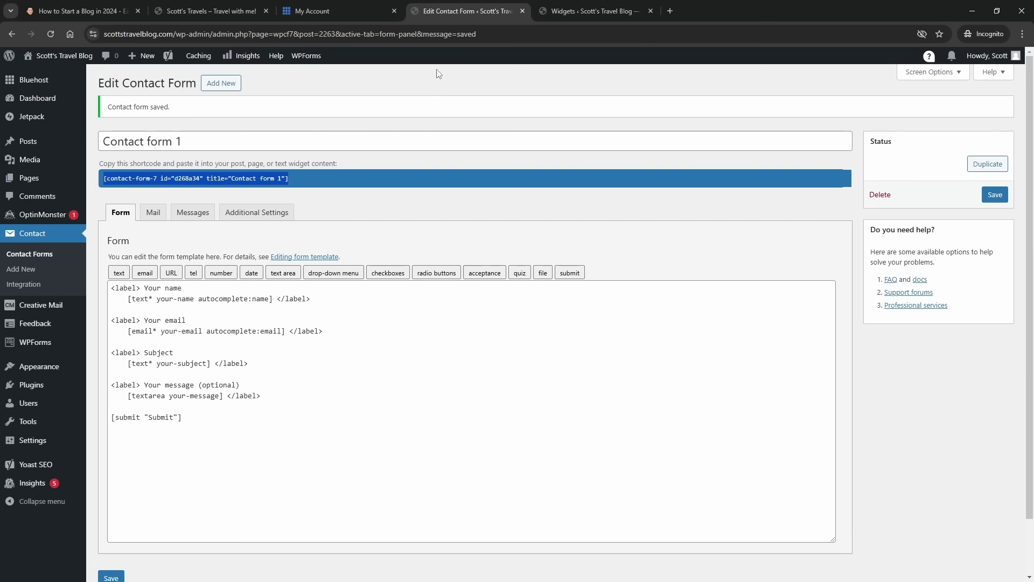
mouse_move(41, 178)
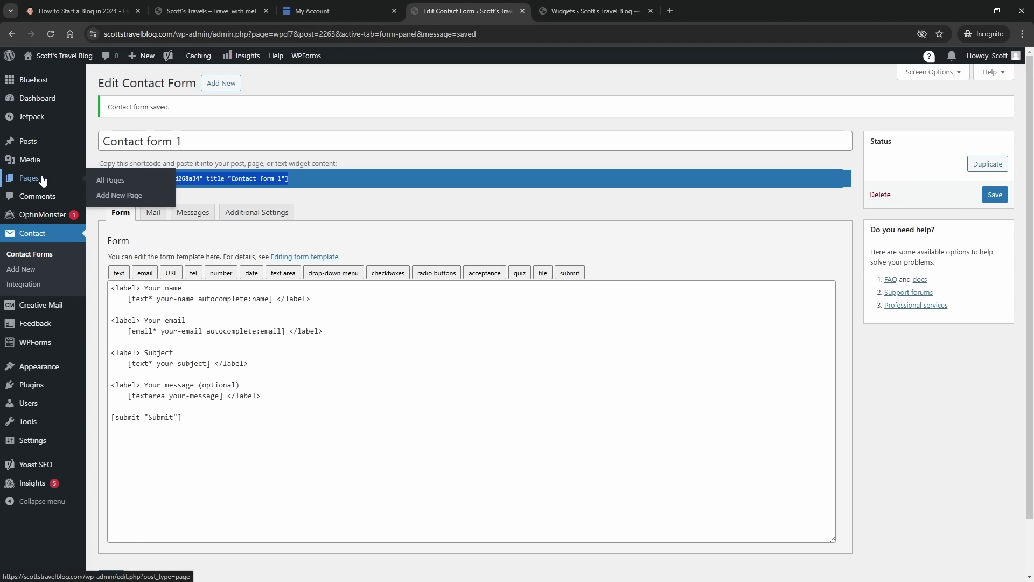
click(118, 183)
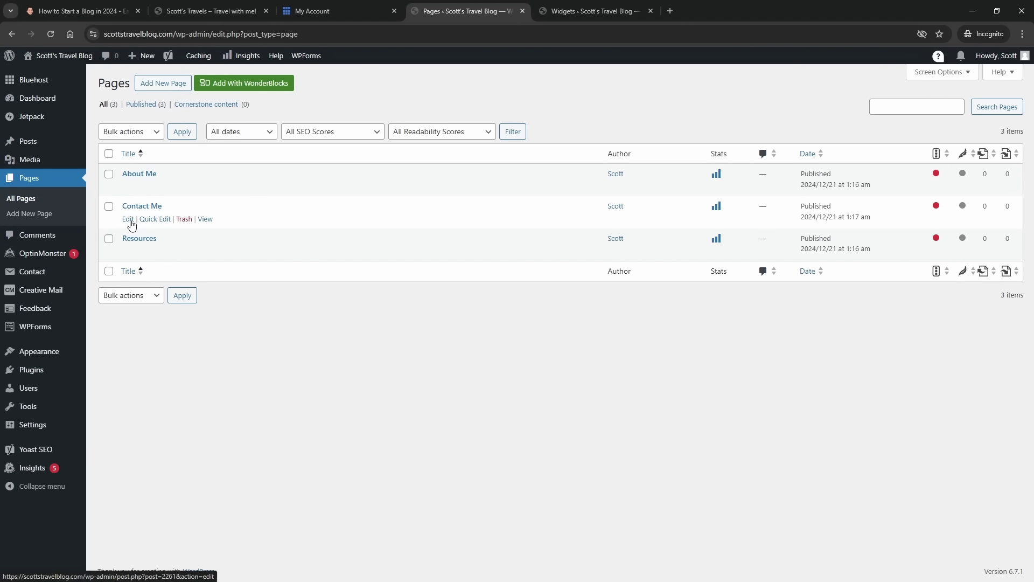
click(130, 220)
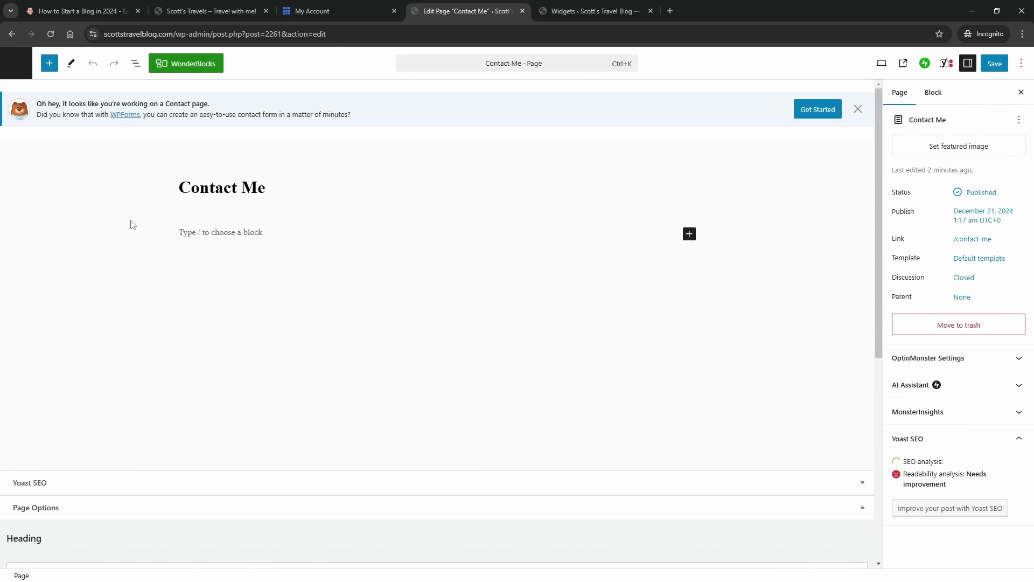
click(170, 233)
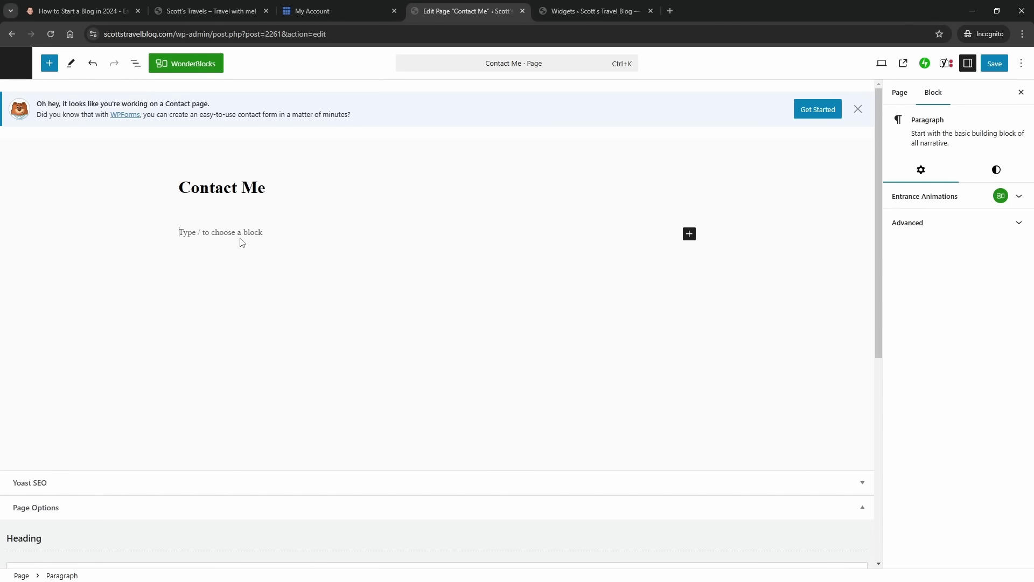
key(ctrl+v)
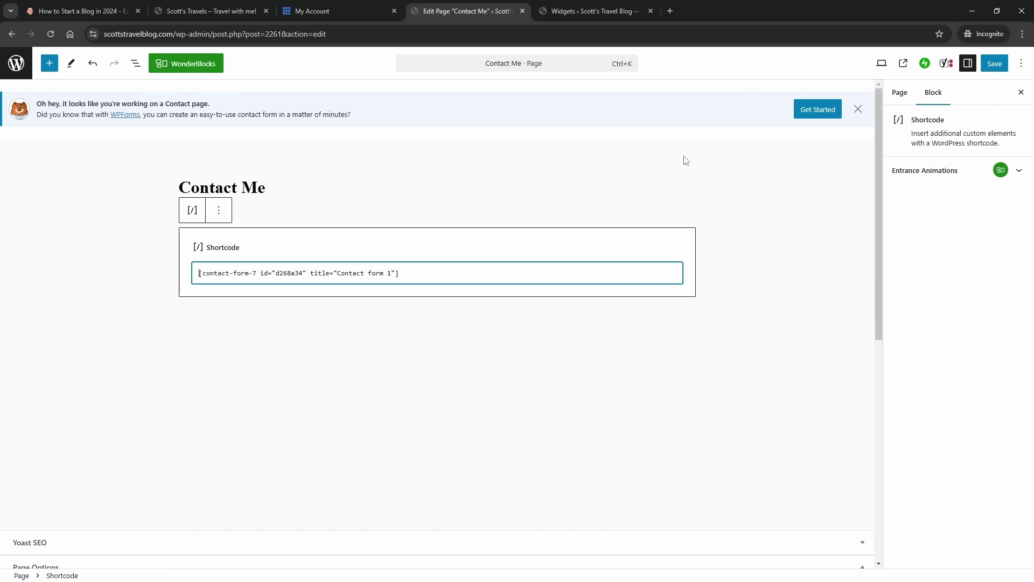
- Save the Contact Me page and view it live with the form
click(991, 64)
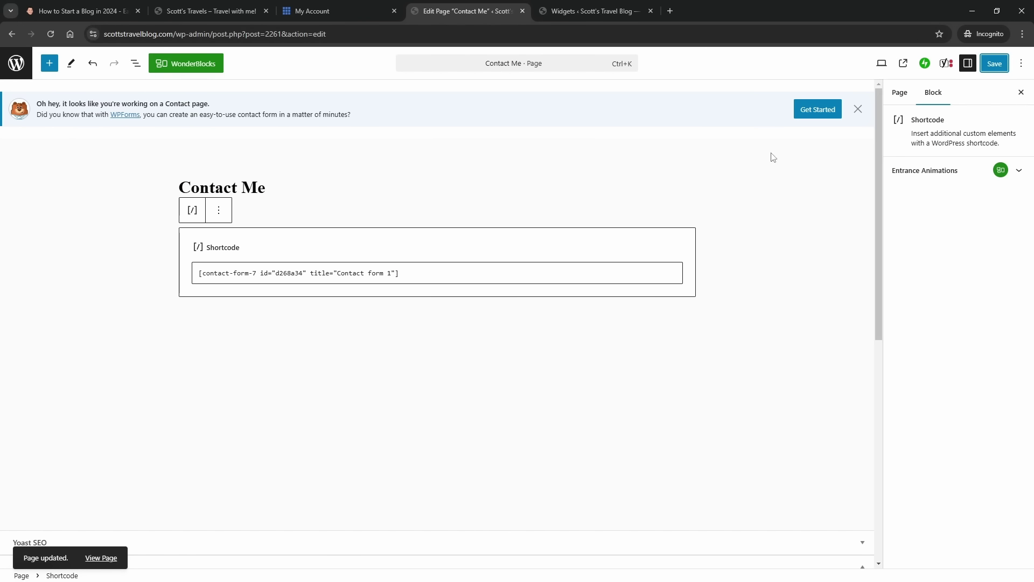
click(858, 108)
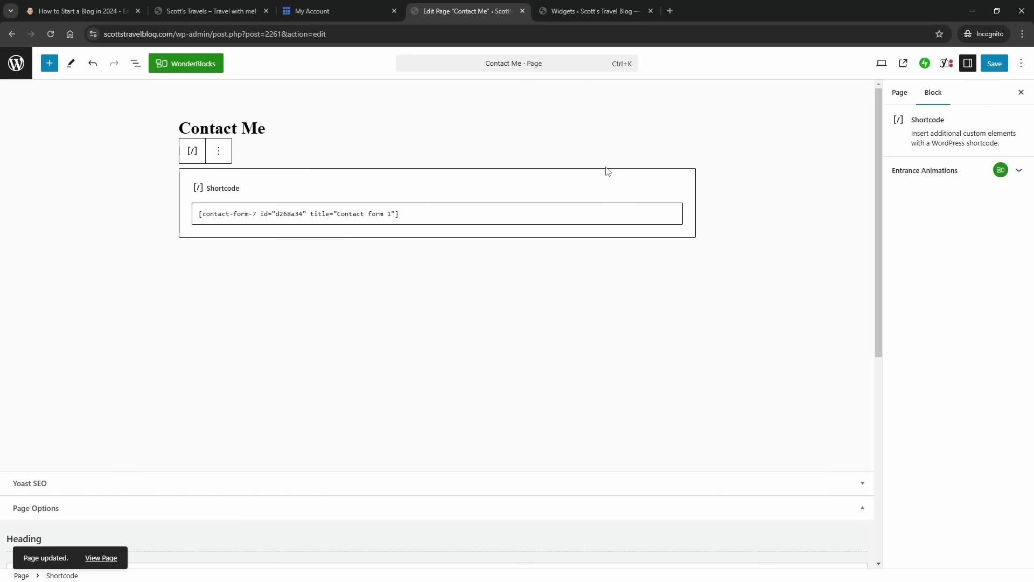
click(904, 65)
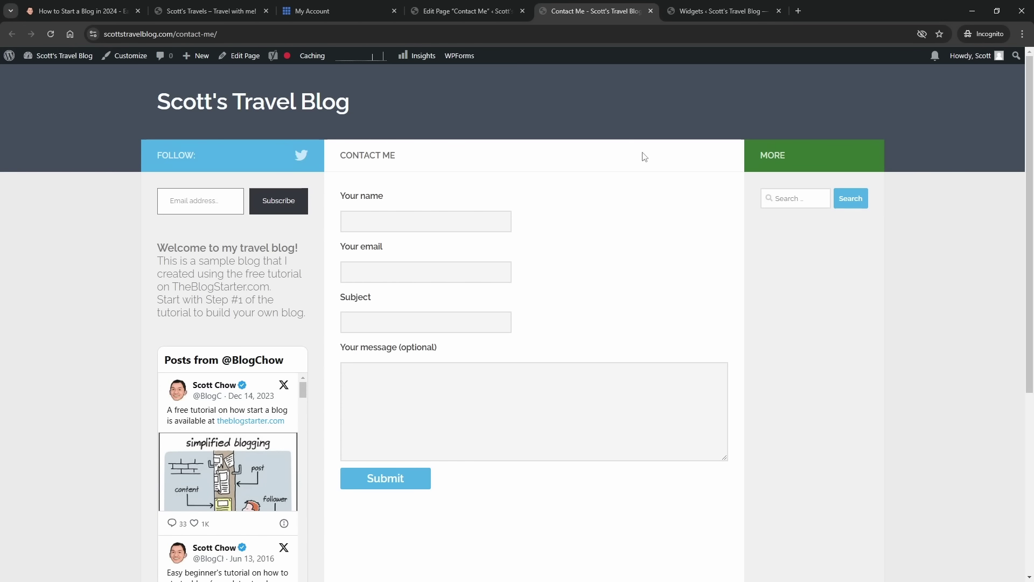
- Exit the page editor and start a new post from the empty All Posts list
click(474, 11)
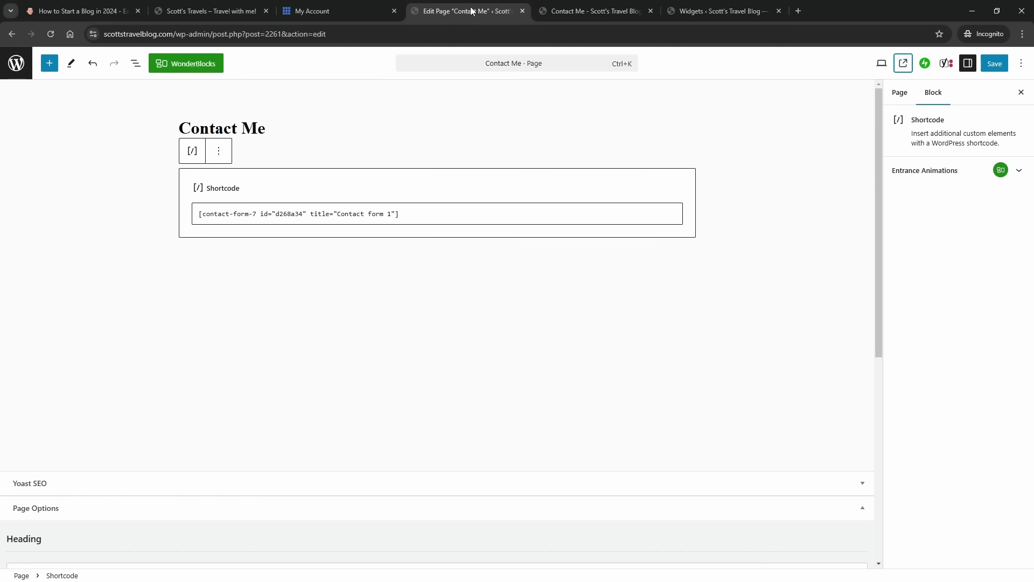
click(18, 65)
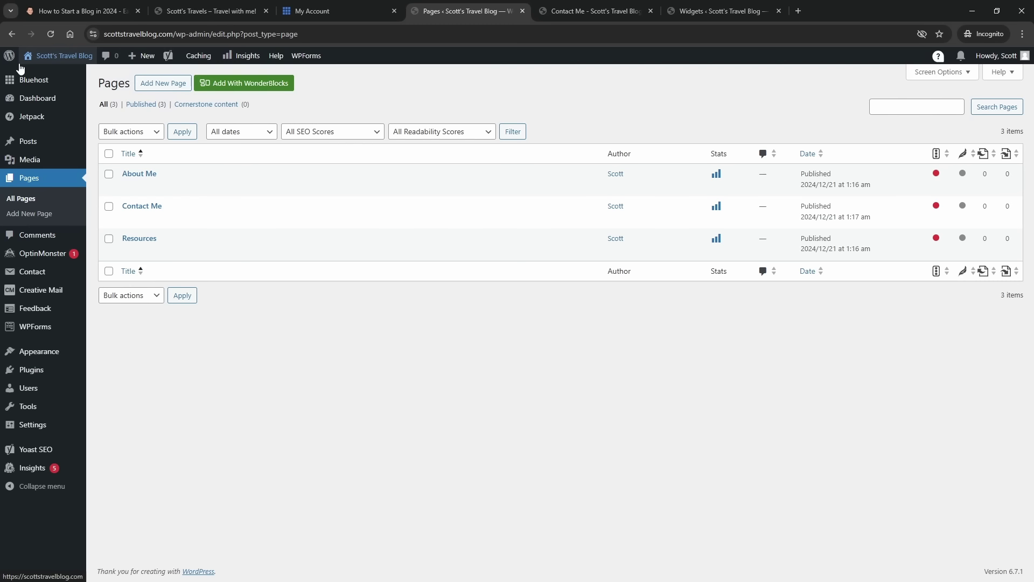
mouse_move(27, 143)
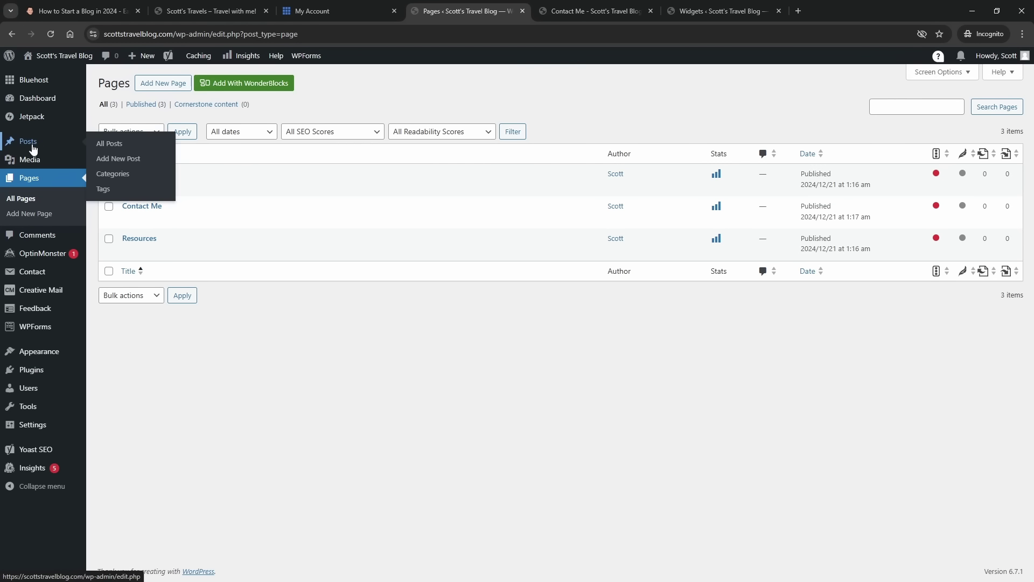
click(32, 146)
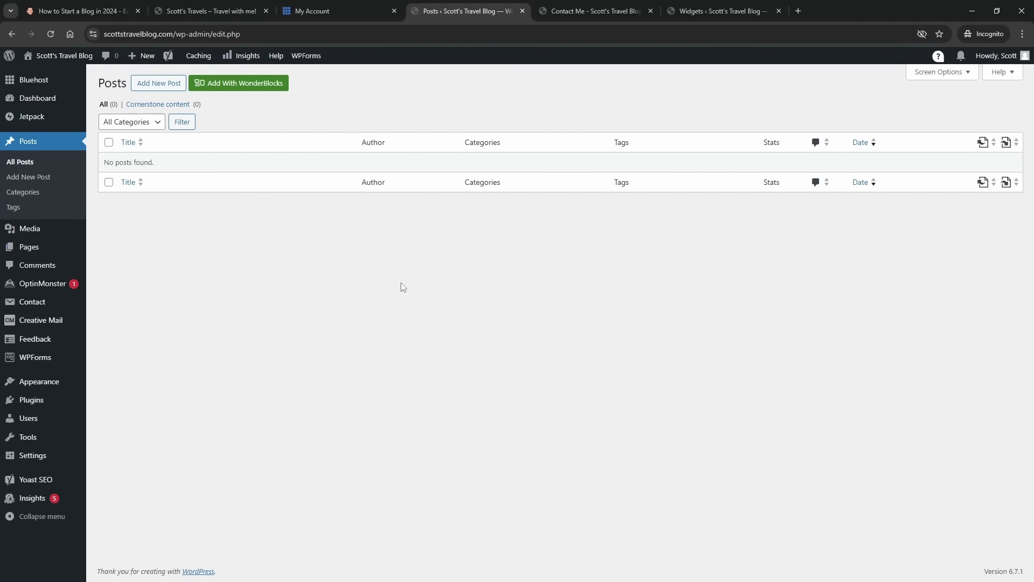
click(158, 85)
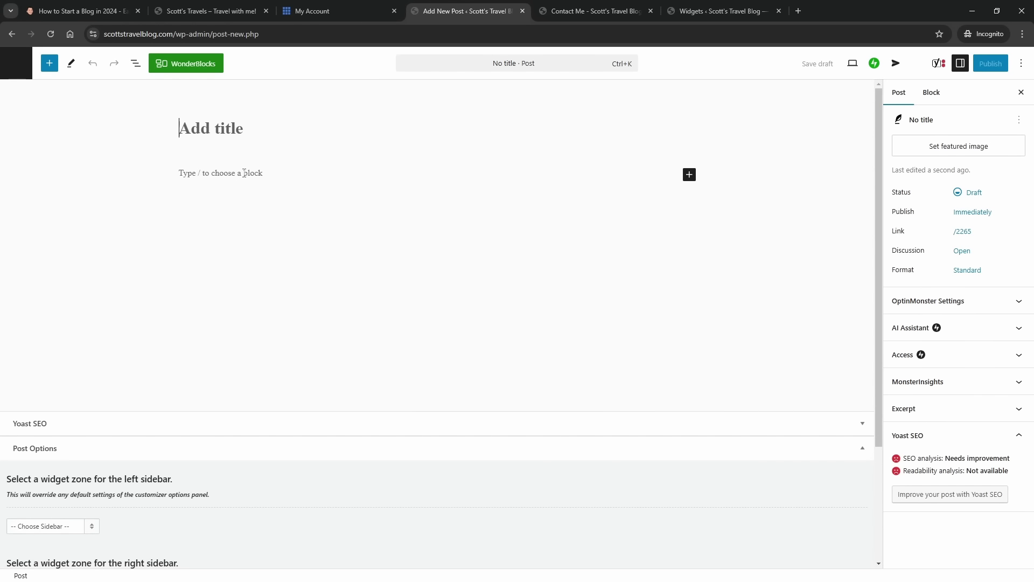
- Title the new post 'Costa Rica'
text(C)
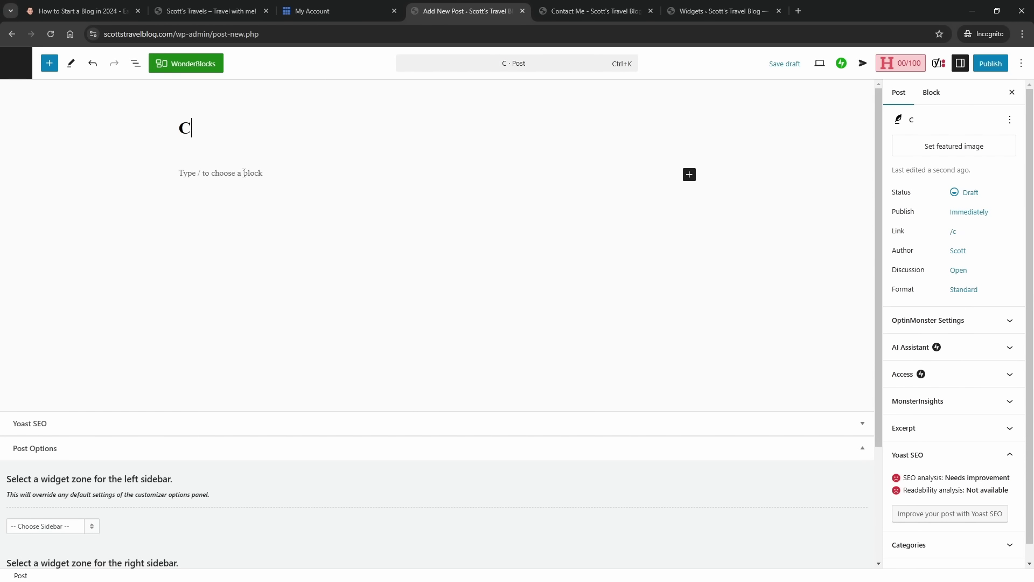
text(osta Ric)
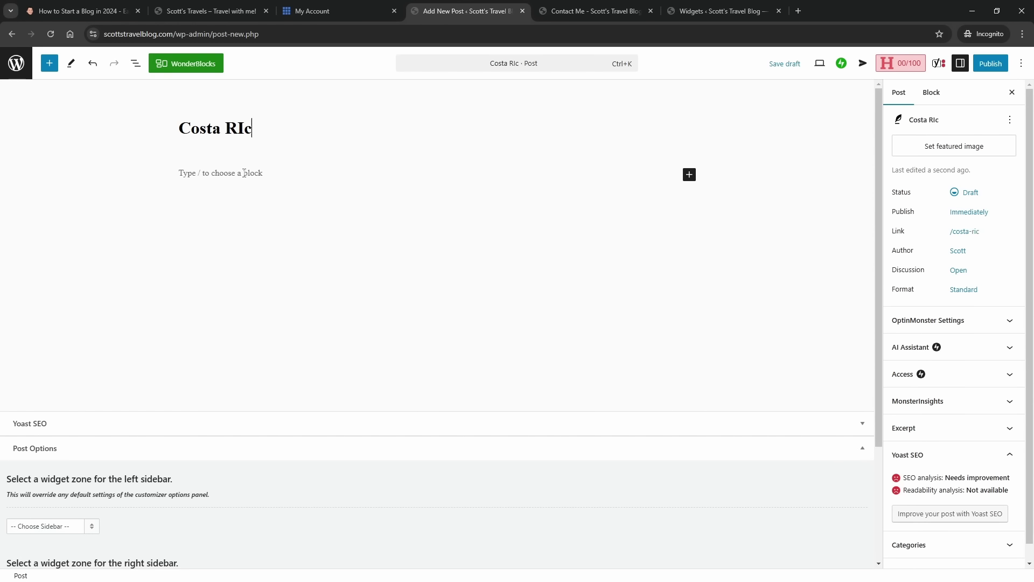
key(BackSpace)
text(ca)
- Write the opening sentence 'I had a great time exploring in Costa Rica.'
click(244, 172)
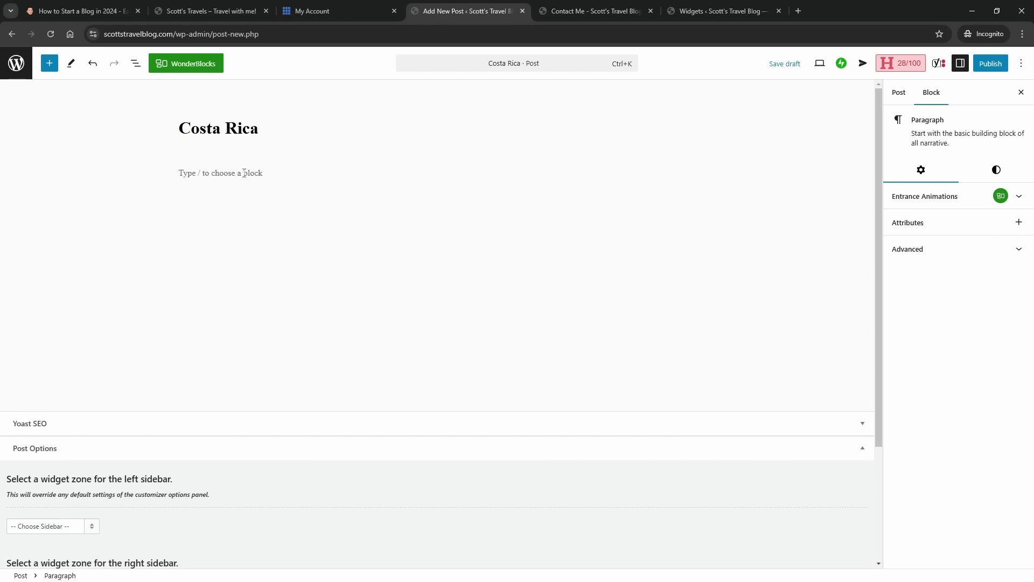
text(I had a great time exploriing in Costa Rica.)
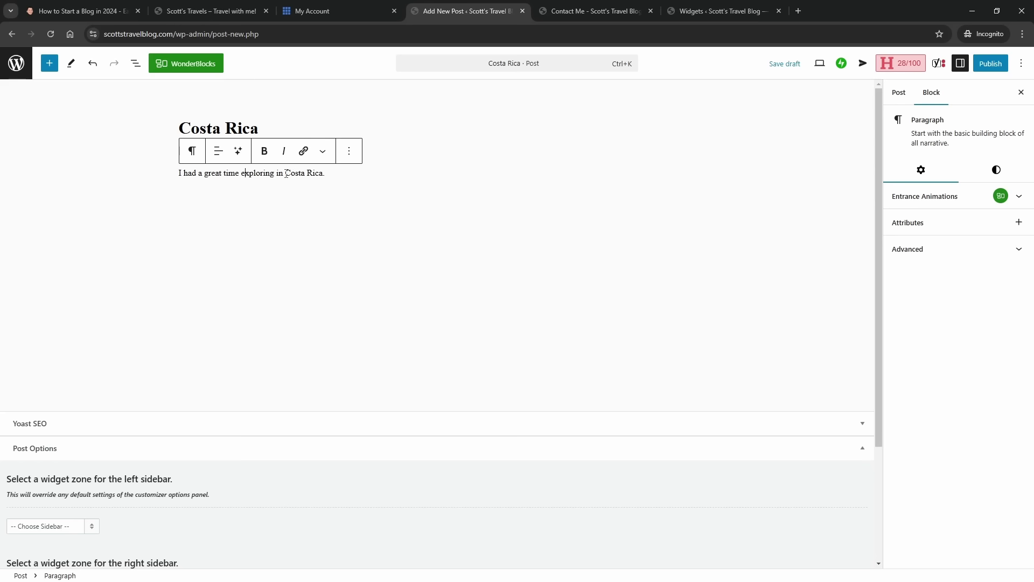
click(245, 173)
click(240, 153)
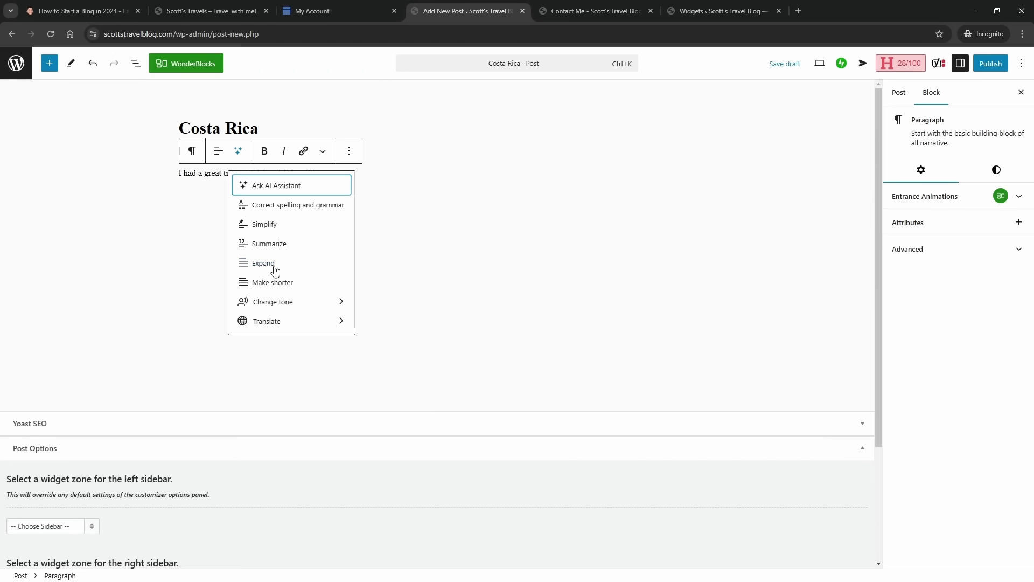
- Use Jetpack AI Expand to grow the line into a paragraph on rainforests, beaches, parks, zip-lining and hospitality
click(275, 269)
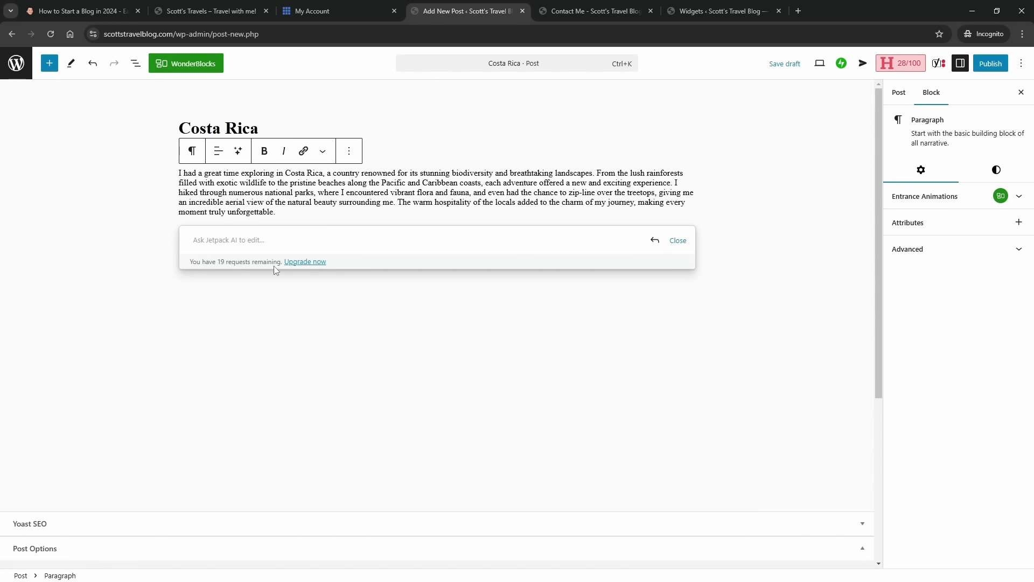
click(678, 241)
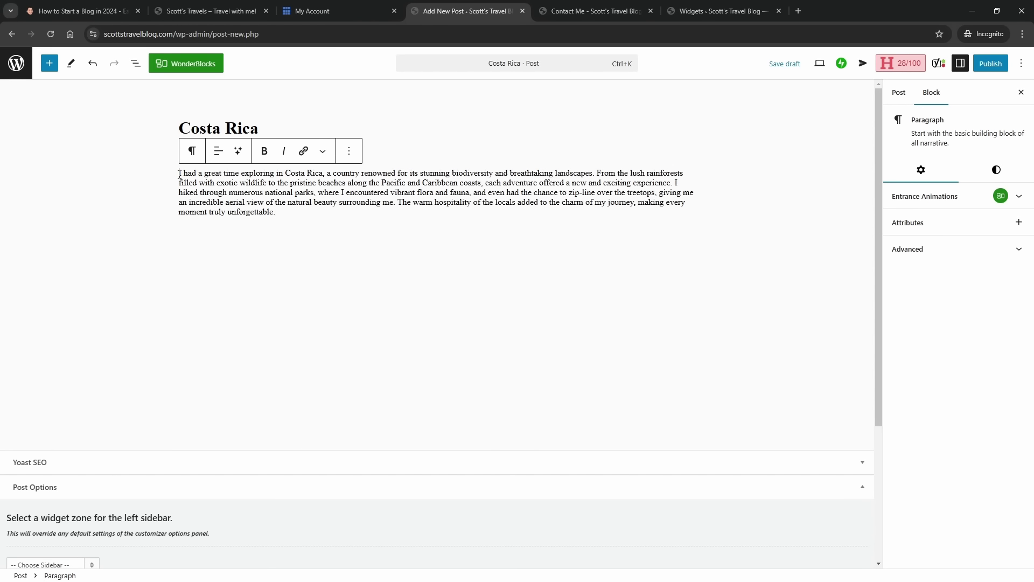
key(Return)
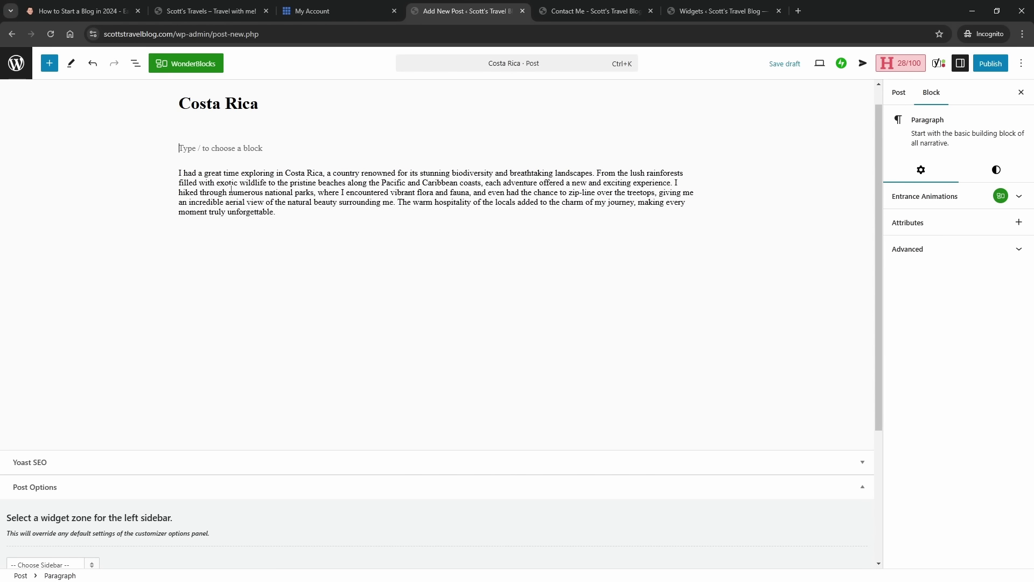
key(BackSpace)
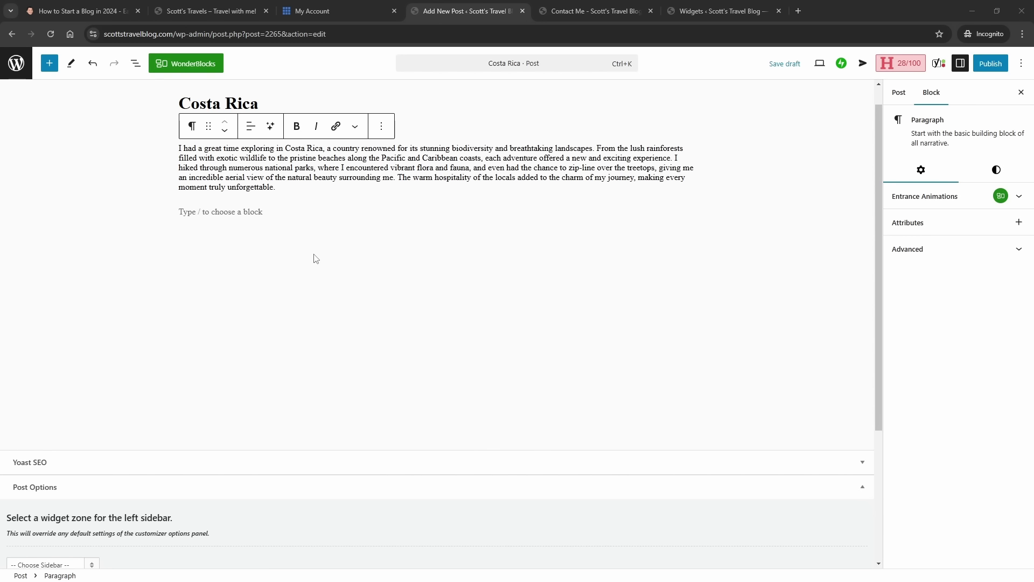
click(215, 210)
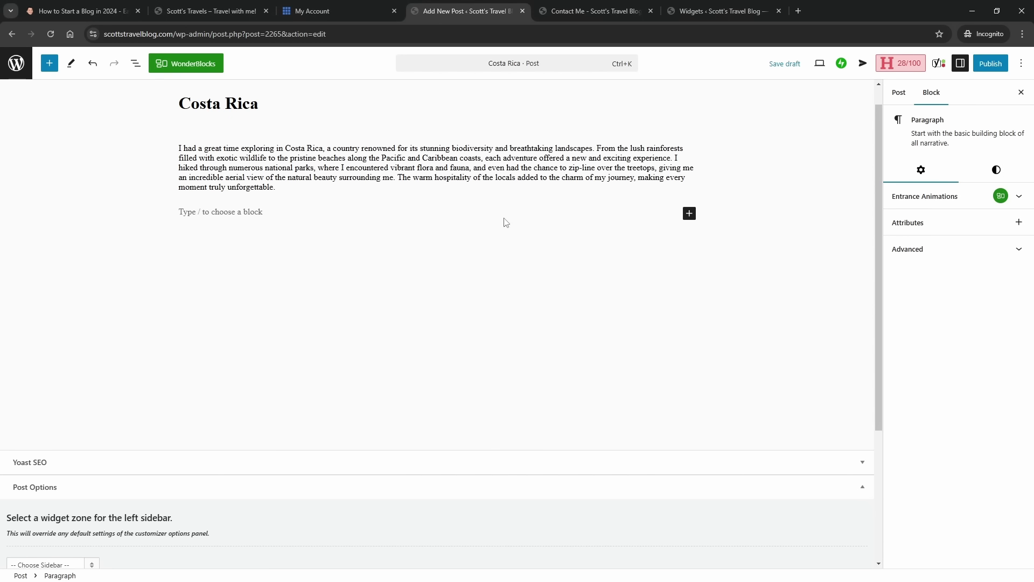
click(689, 213)
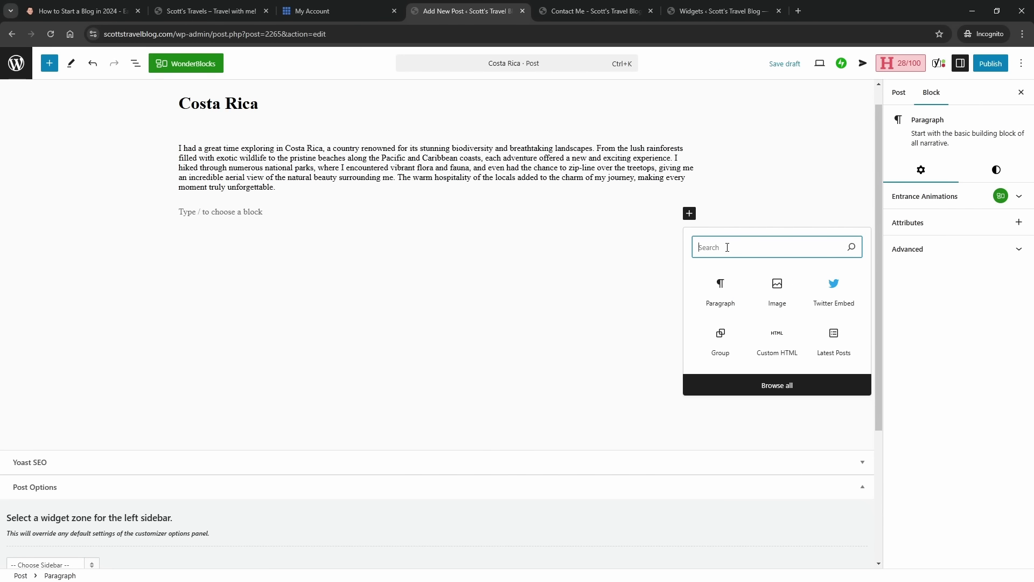
- Insert an Image block below the paragraph and bring up the Media Library to pick its picture
click(777, 286)
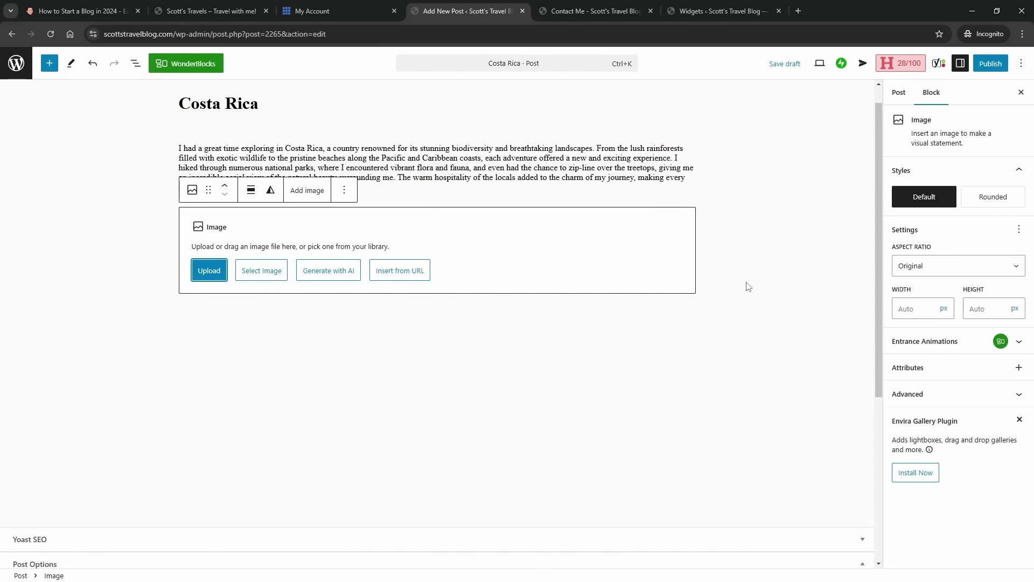
click(279, 273)
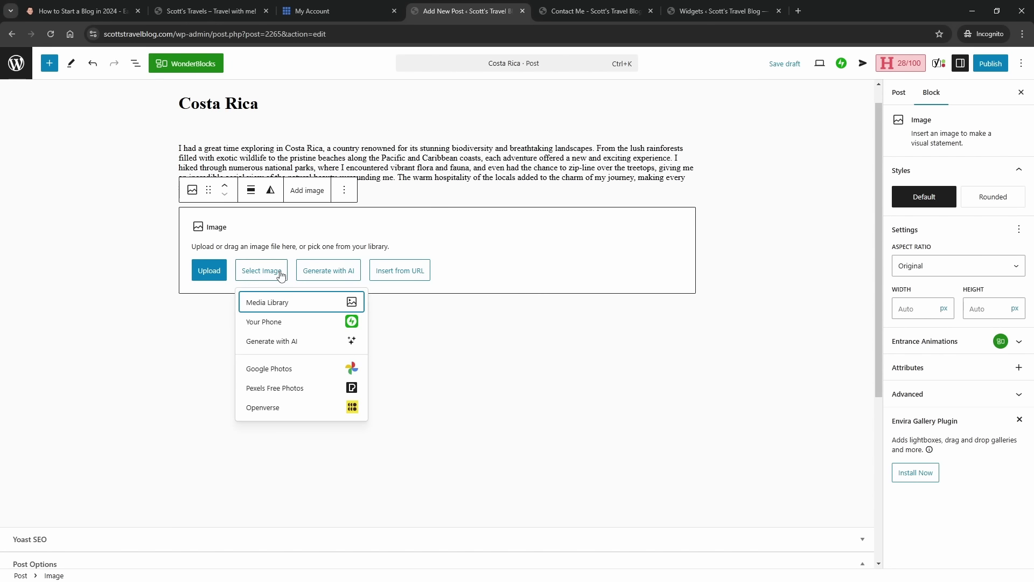
click(274, 303)
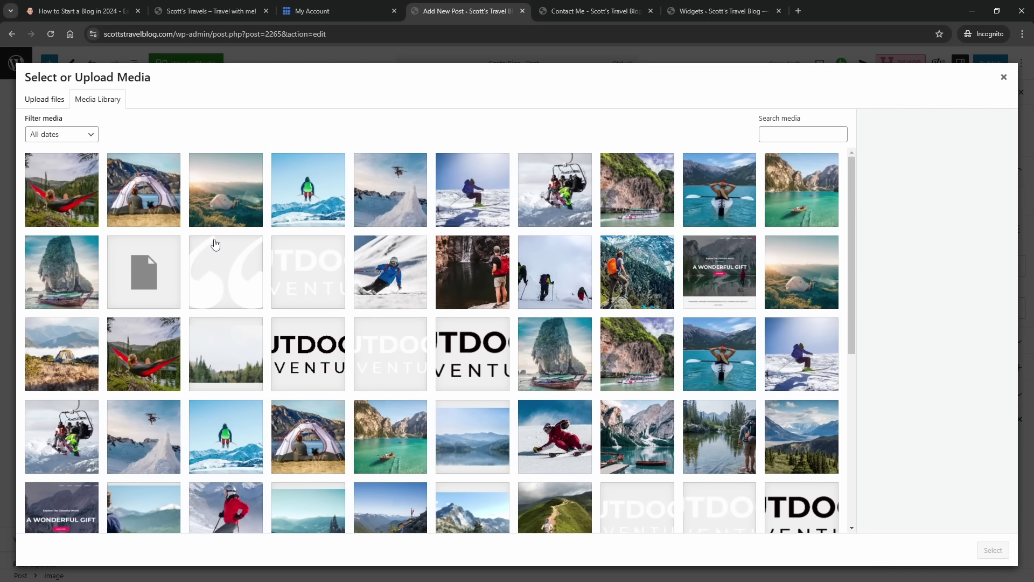
- Upload the seven travel photos, leaving out the social document, and place the monkey photo in the image block
click(45, 100)
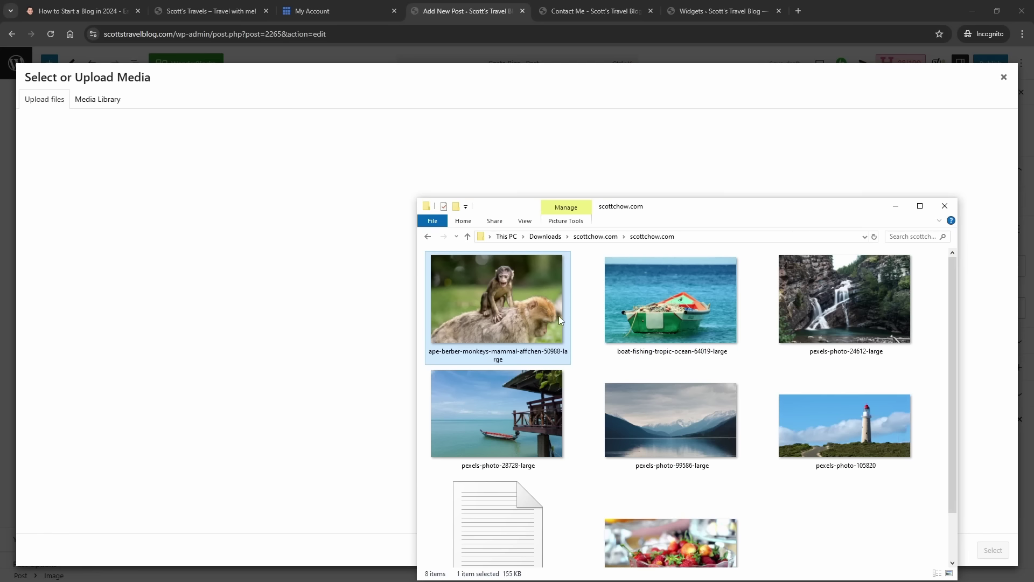
key(ctrl+a)
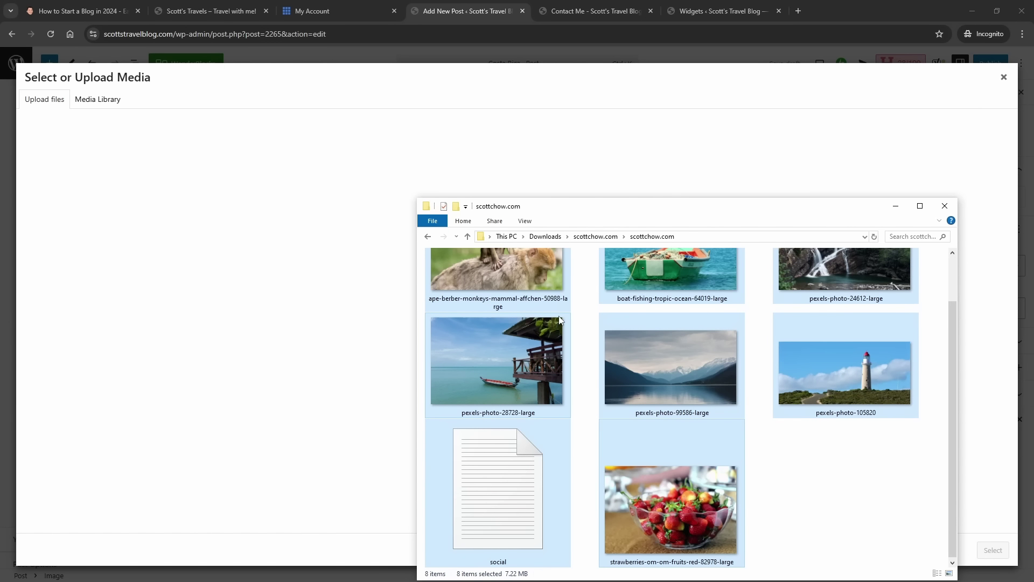
ctrl+click(498, 485)
drag(496, 361, 299, 312)
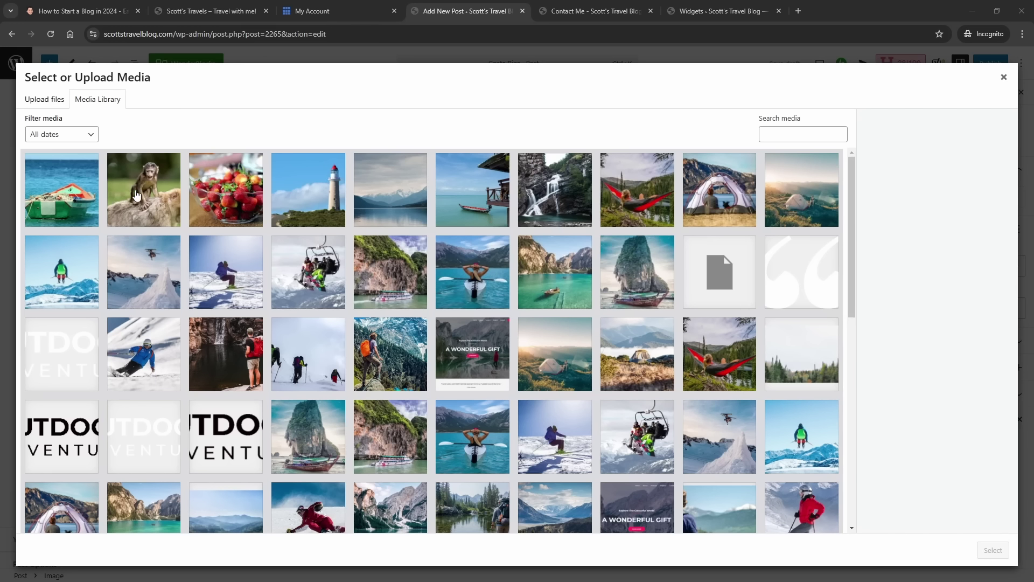
click(153, 194)
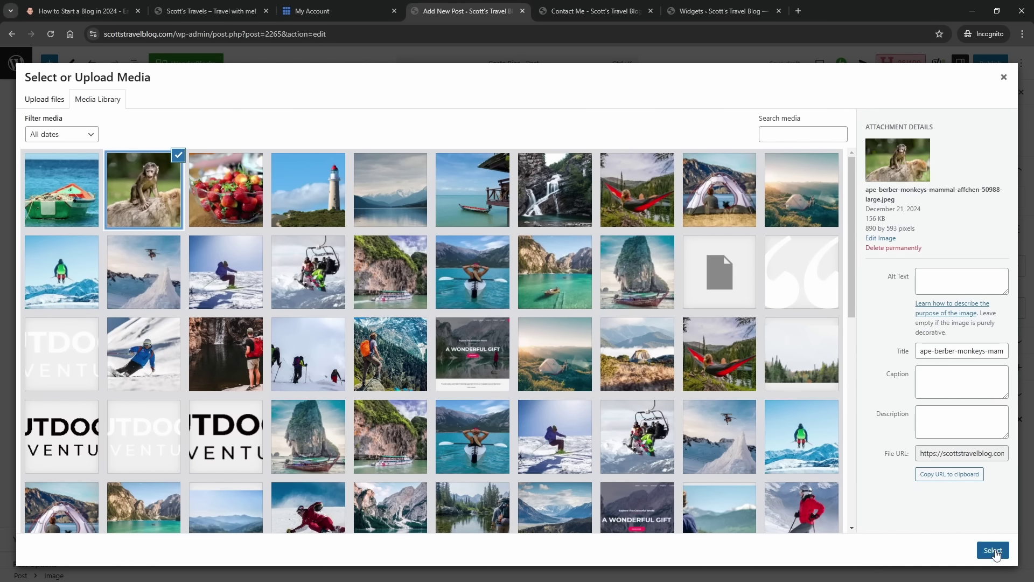
click(994, 552)
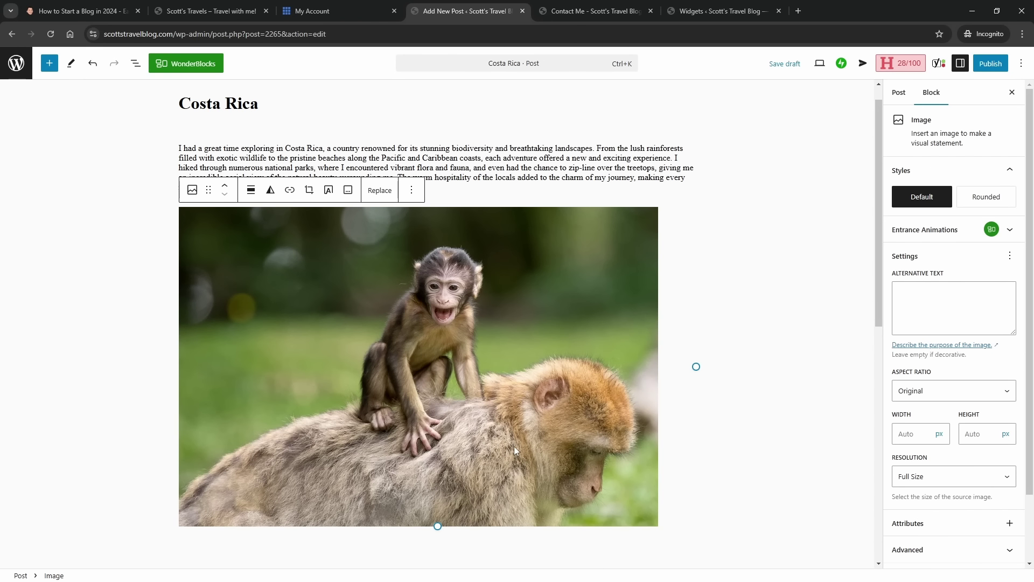
- Move the monkey image block up so it sits above the descriptive paragraph
click(269, 189)
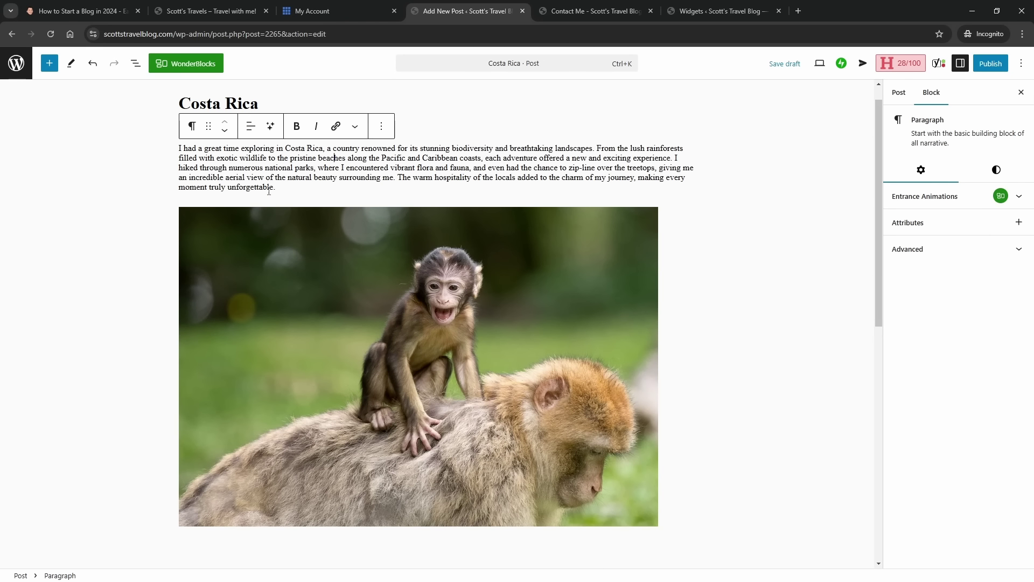
click(446, 304)
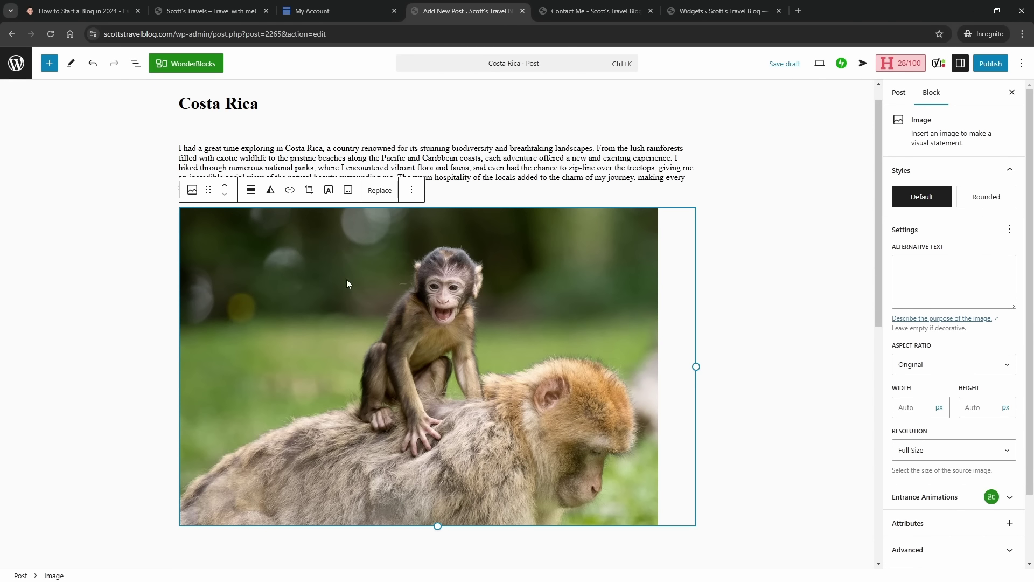
click(229, 189)
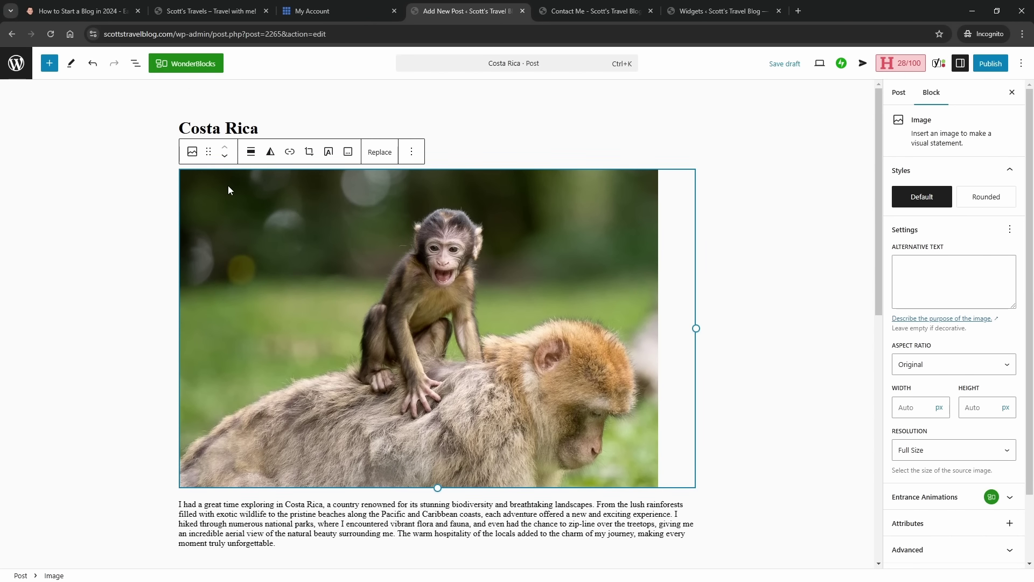
click(521, 518)
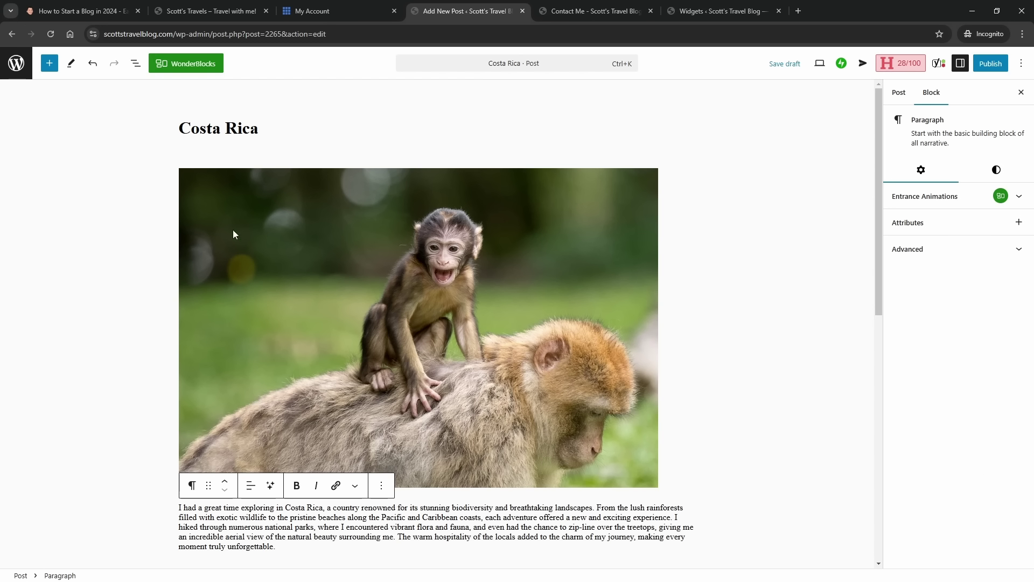
scroll(417, 360, down, 3)
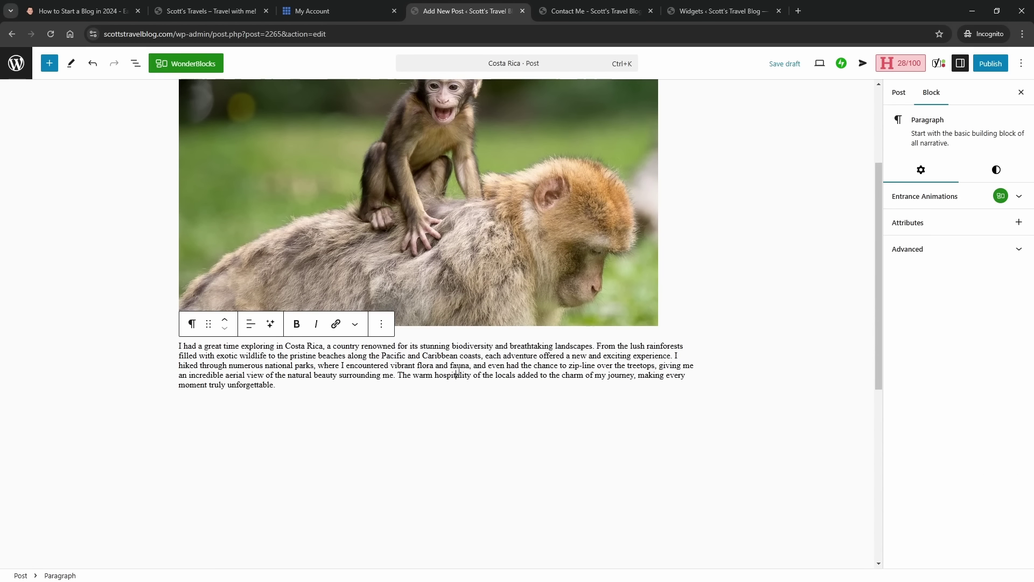
scroll(472, 273, up, 3)
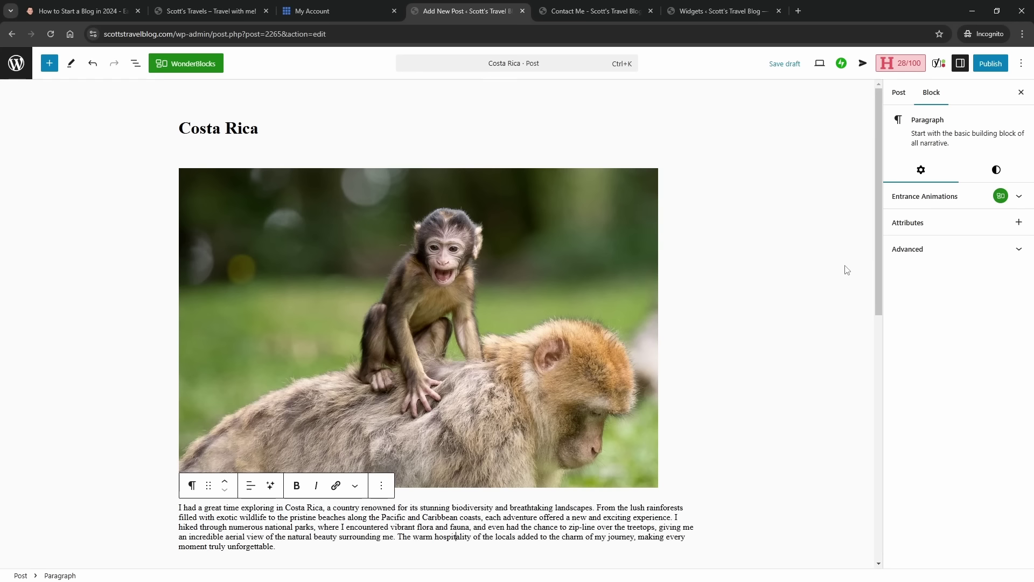
scroll(568, 313, down, 2)
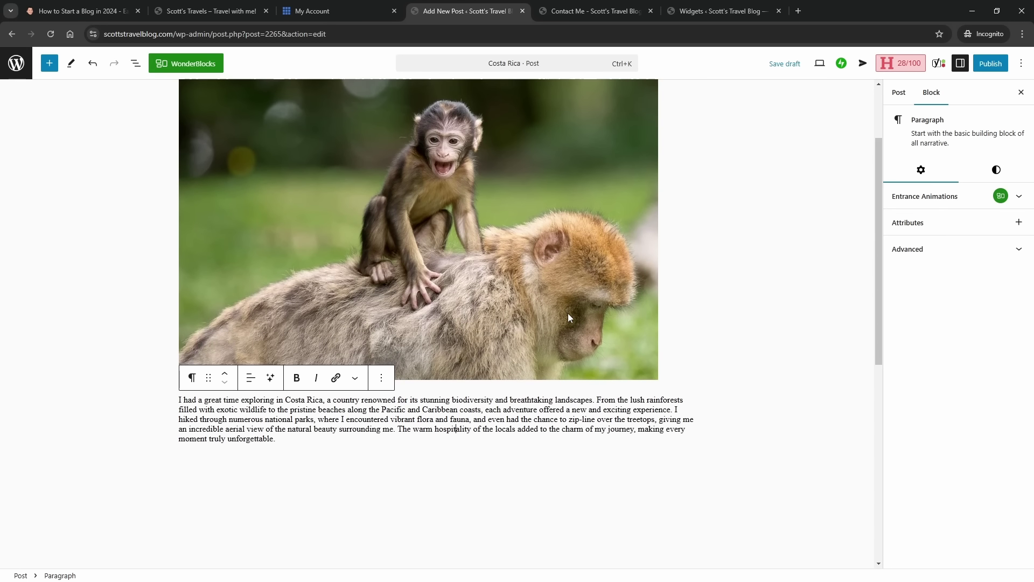
scroll(568, 312, up, 2)
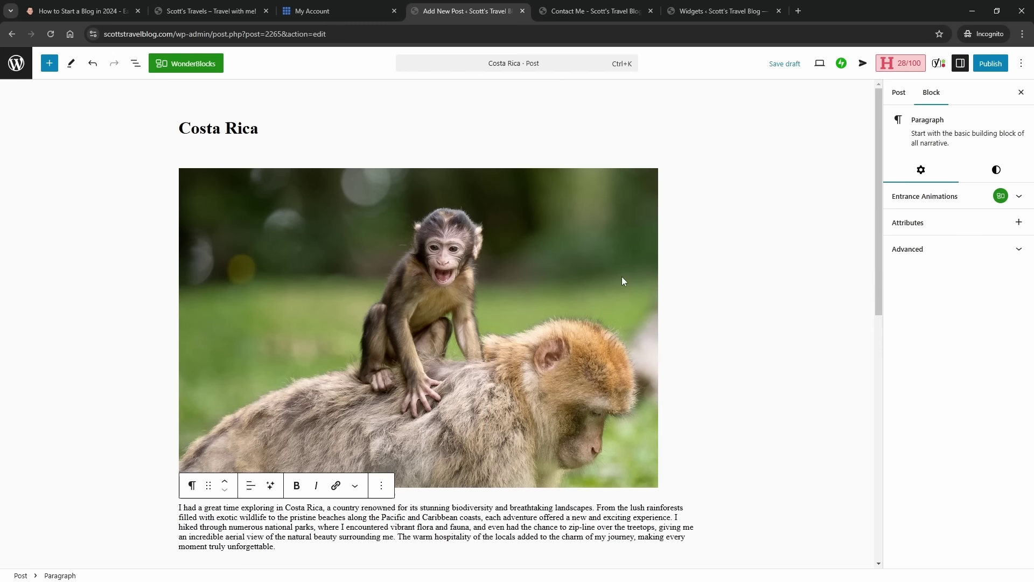
- Set the monkey photo from the Media Library as the Costa Rica post's featured image
click(900, 96)
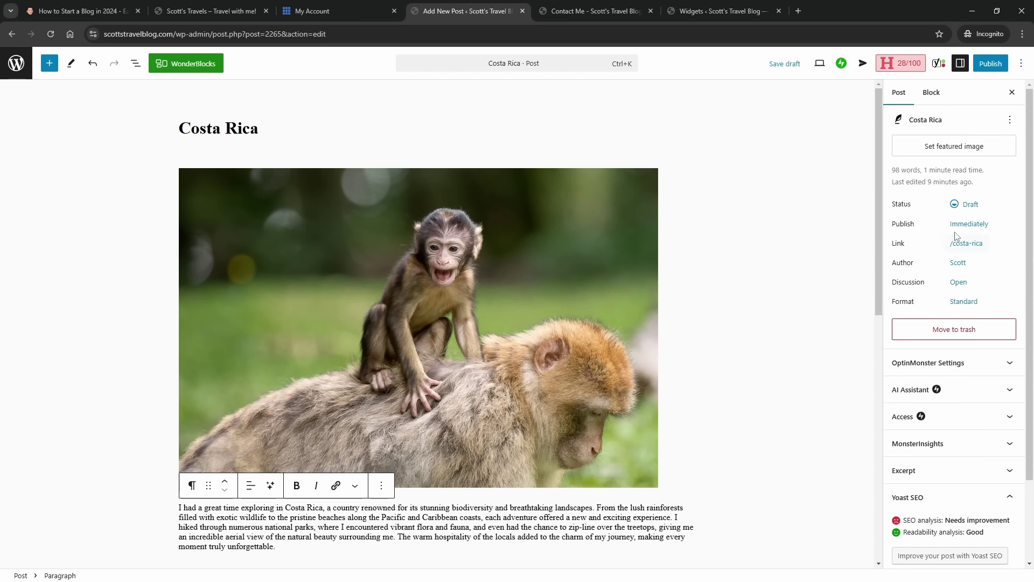
click(930, 154)
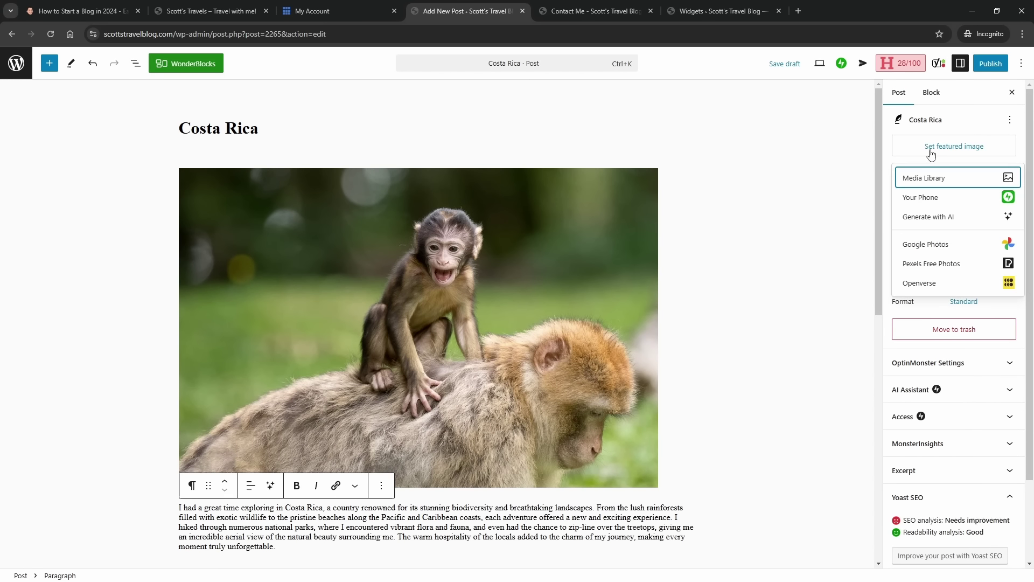
click(930, 177)
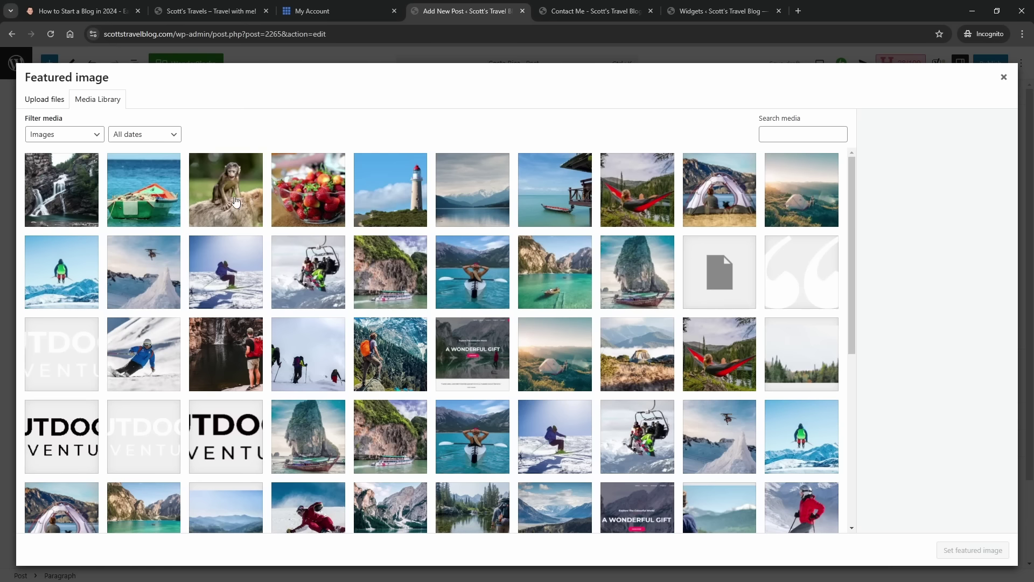
click(235, 201)
click(972, 550)
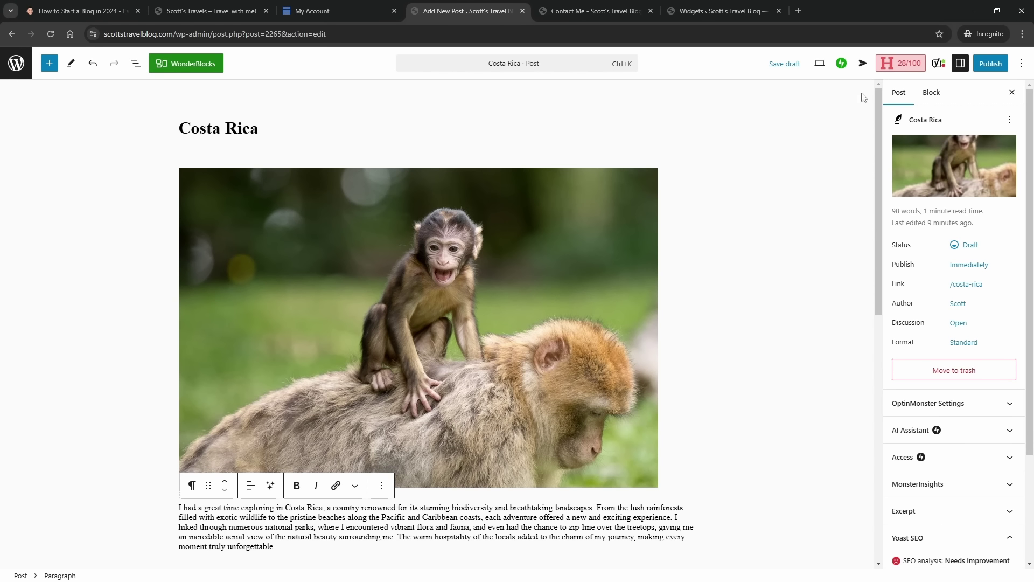
- Publish the Costa Rica post live at /costa-rica and dismiss the published summary
click(988, 65)
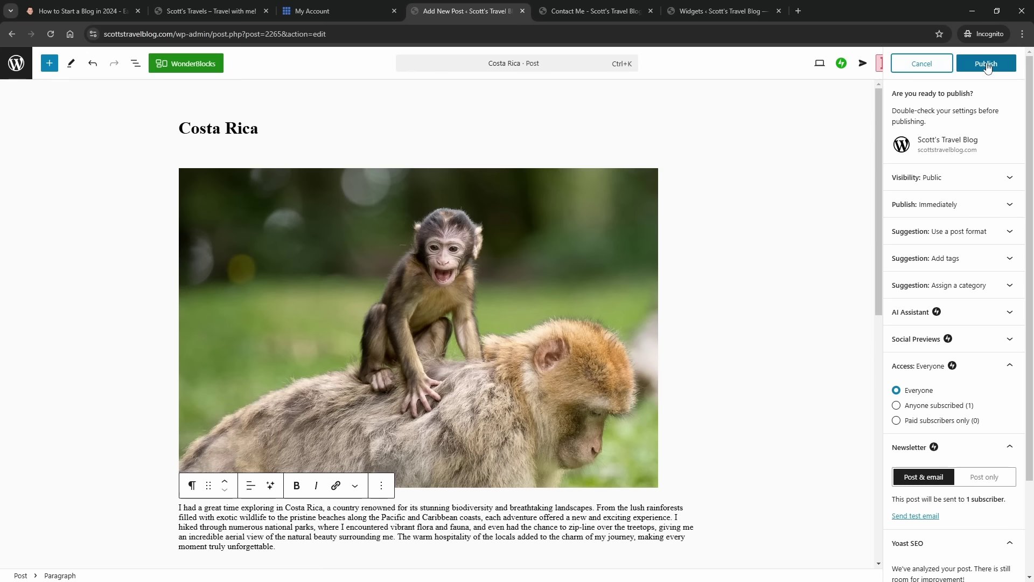
click(989, 66)
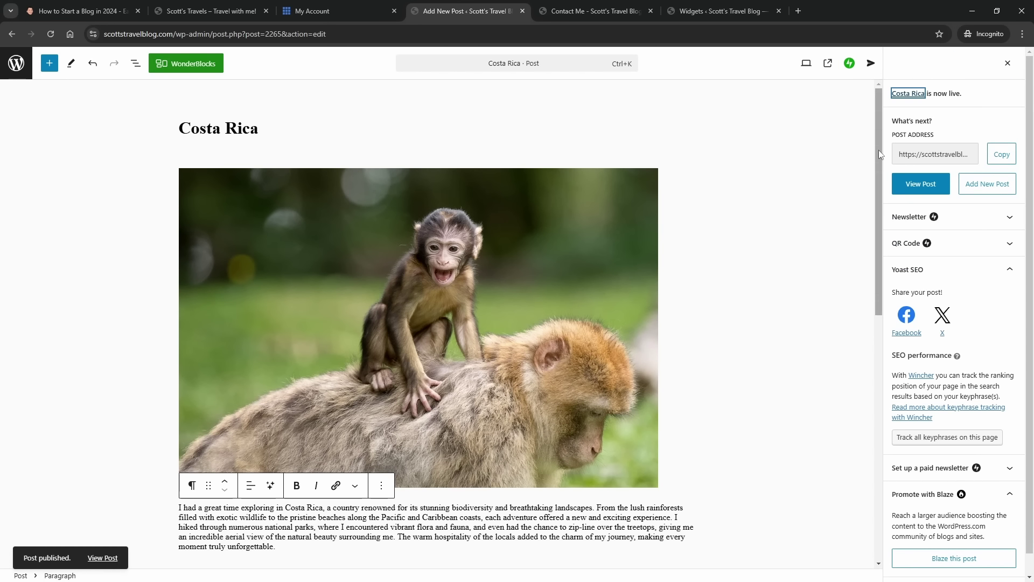
click(1007, 71)
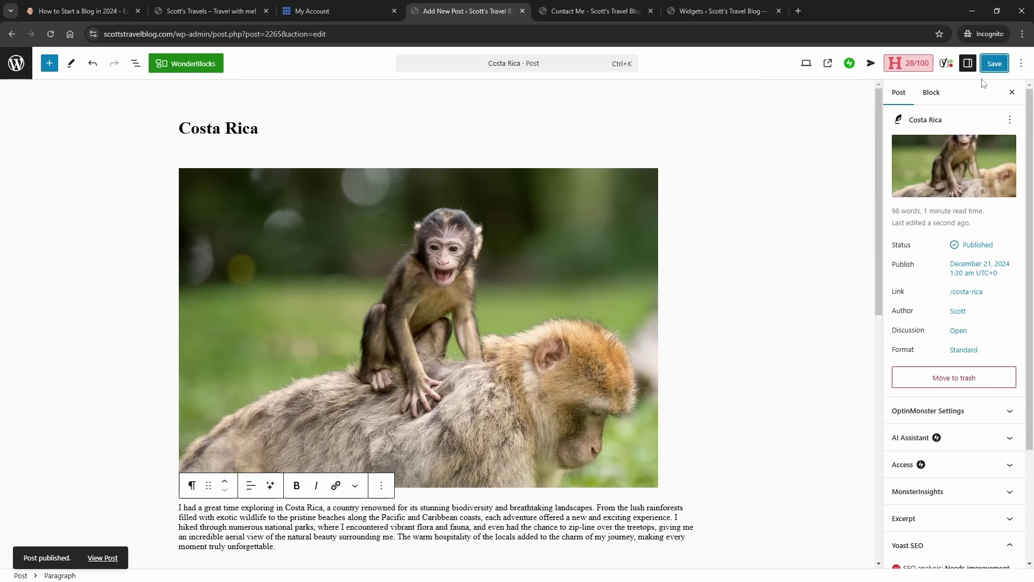
- Enter 'Photography' as a new category, untick Uncategorized, and save the post update
scroll(972, 316, down, 2)
scroll(971, 316, down, 1)
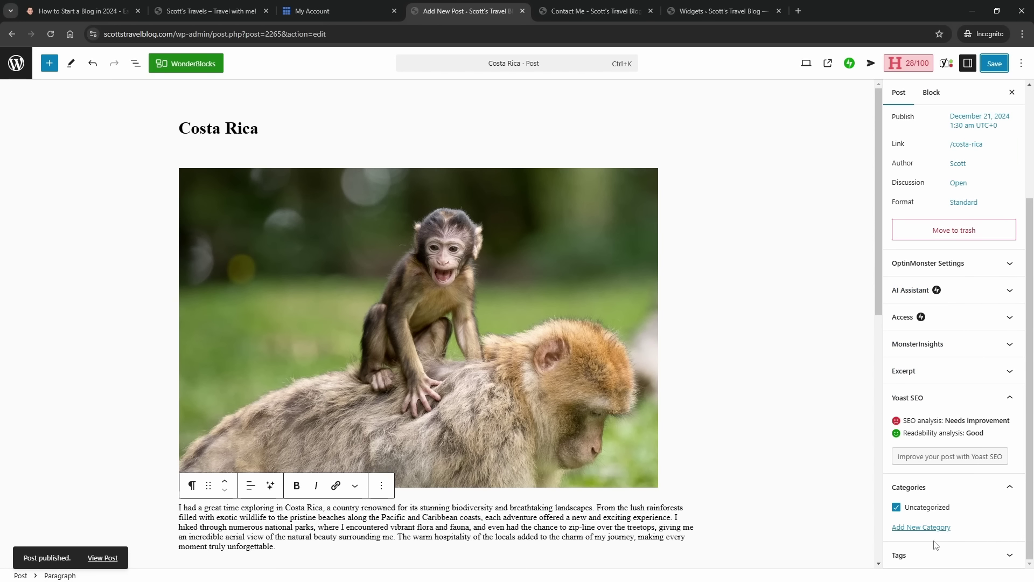
click(909, 530)
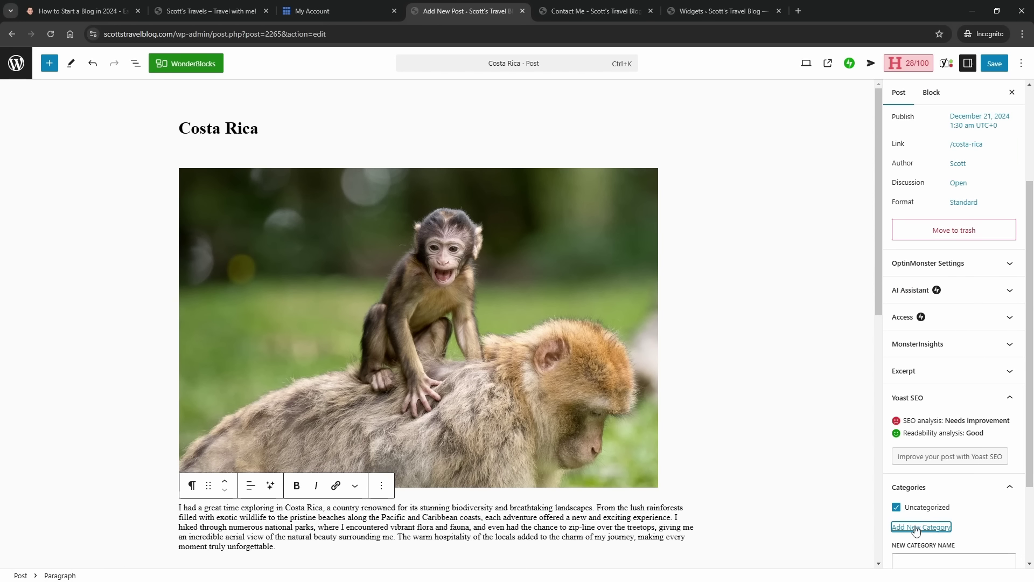
scroll(913, 512, down, 3)
click(913, 444)
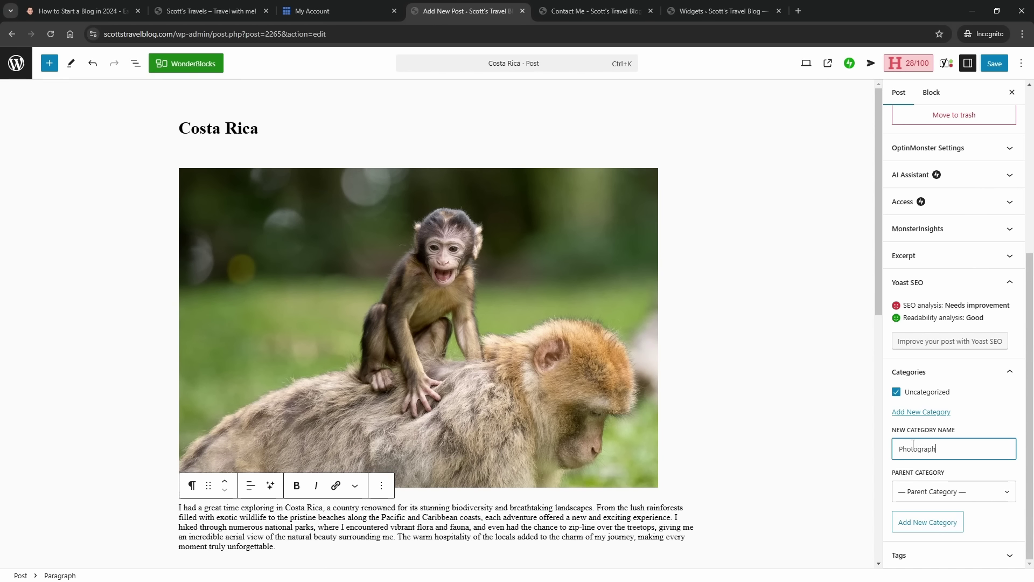
click(897, 392)
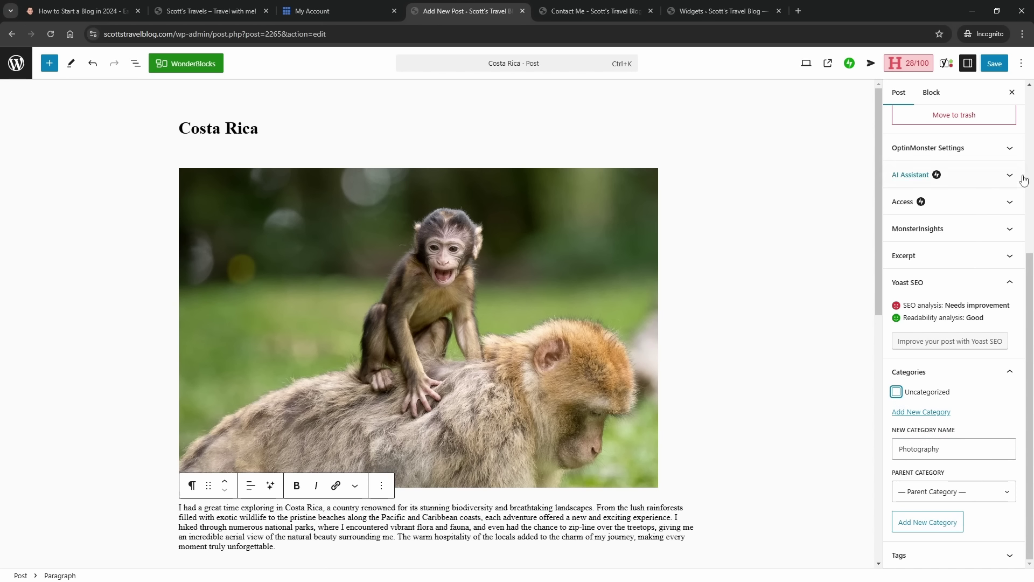
click(999, 68)
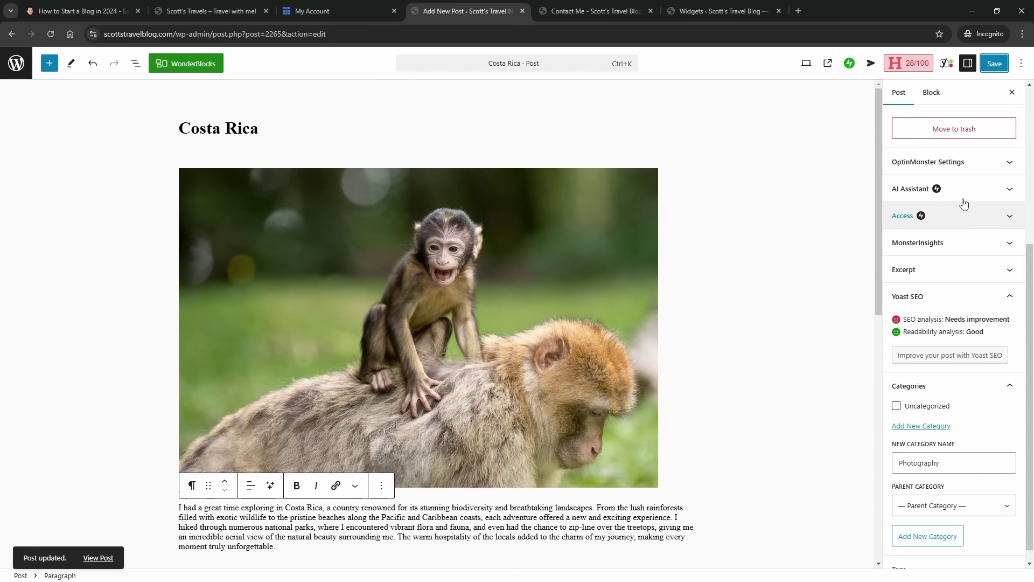
scroll(964, 210, up, 5)
click(1017, 92)
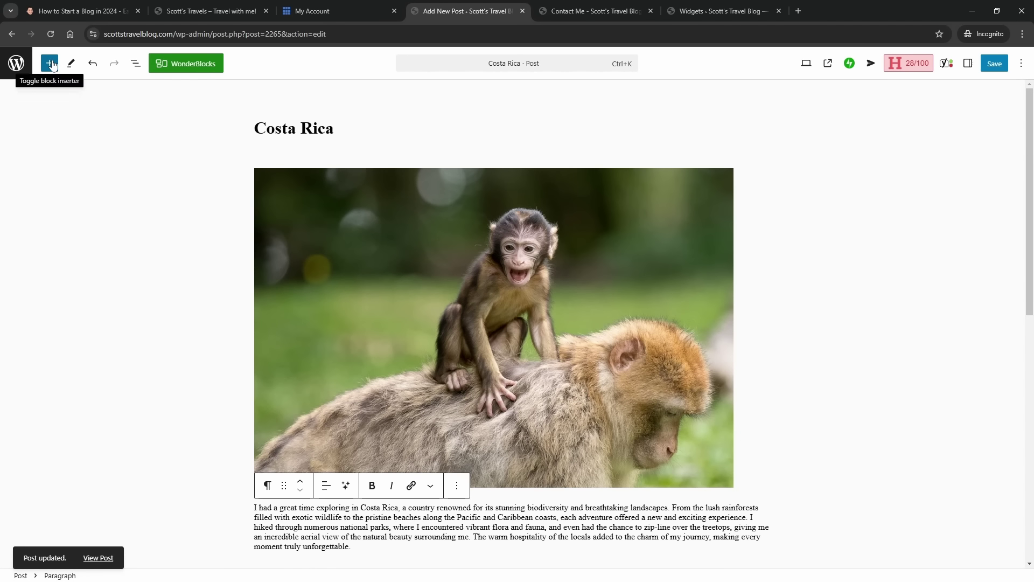
- Start a new post titled 'Jamaica'
click(16, 63)
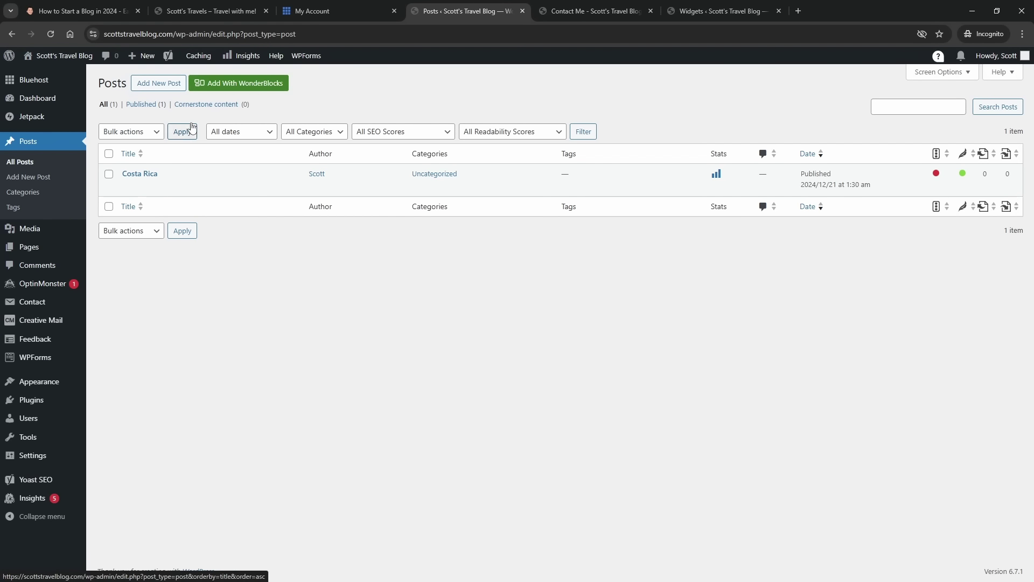
click(163, 87)
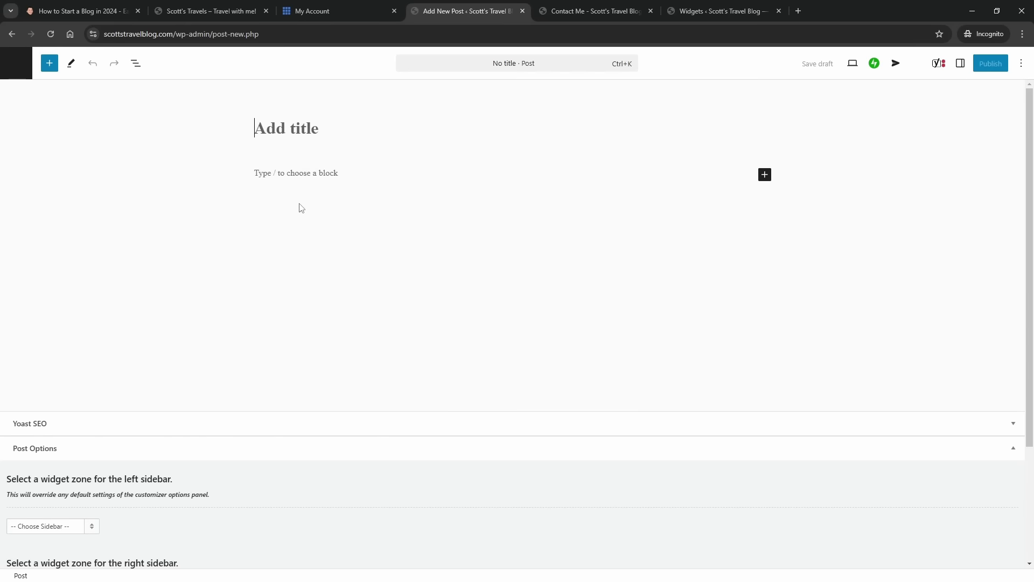
text(Jam)
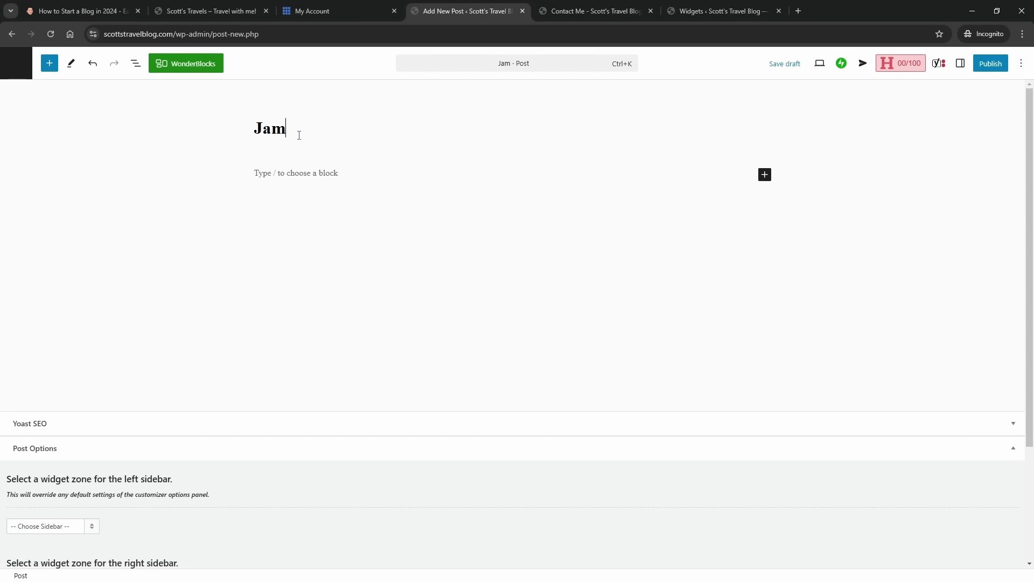
text(aica)
- Add an Image block holding the green fishing-boat photo from the Media Library
click(291, 172)
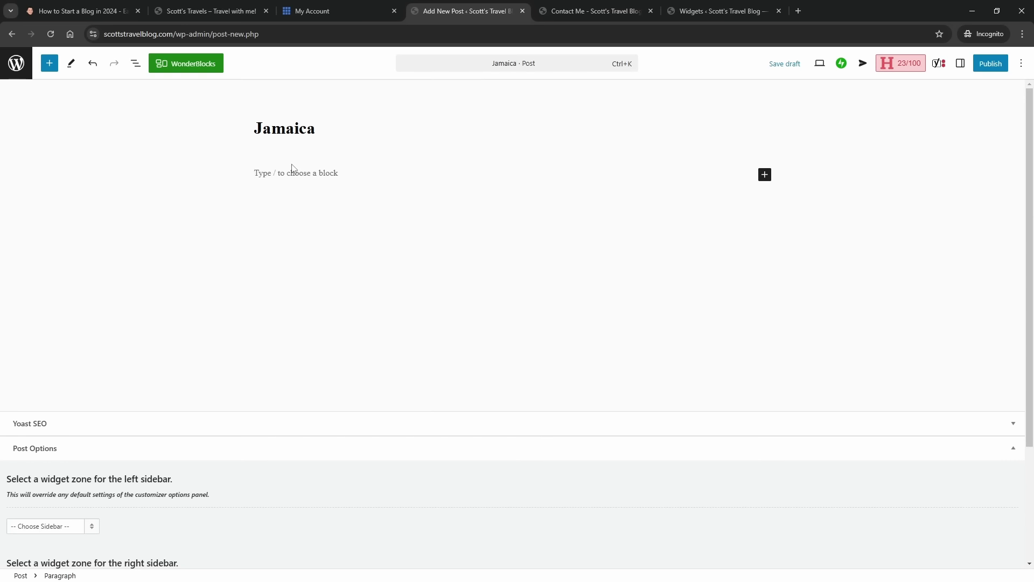
click(765, 174)
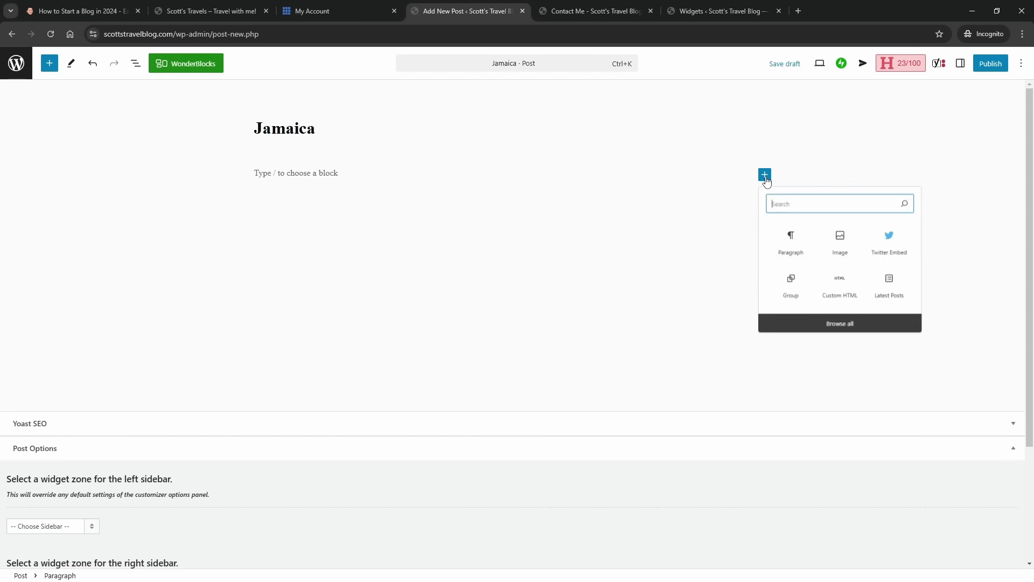
click(850, 250)
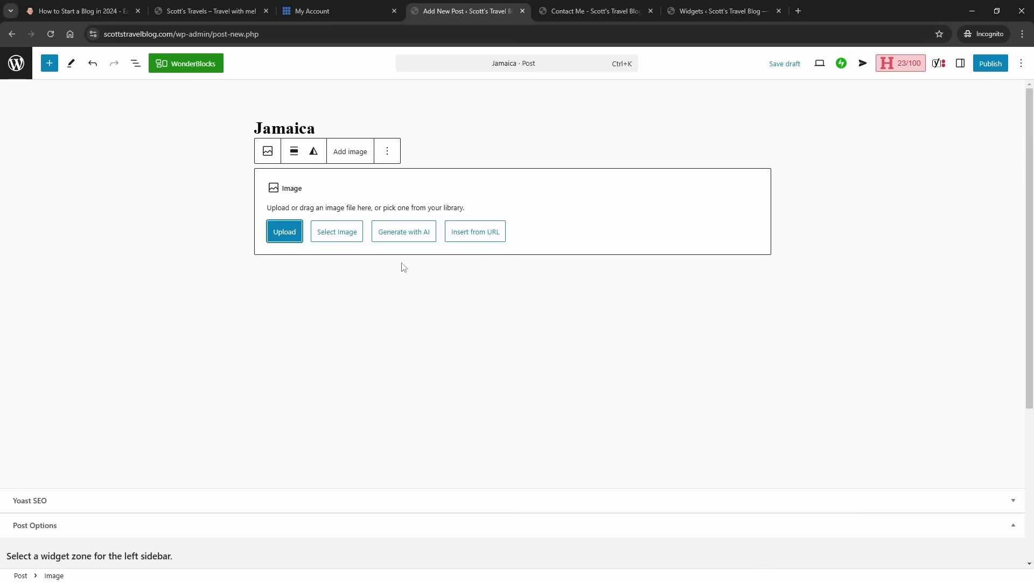
click(340, 239)
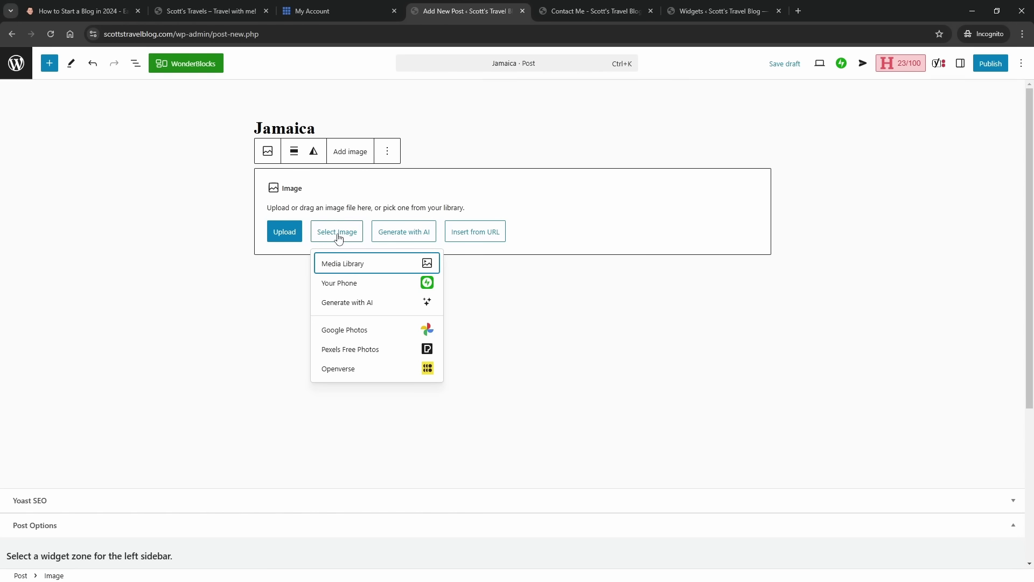
click(359, 263)
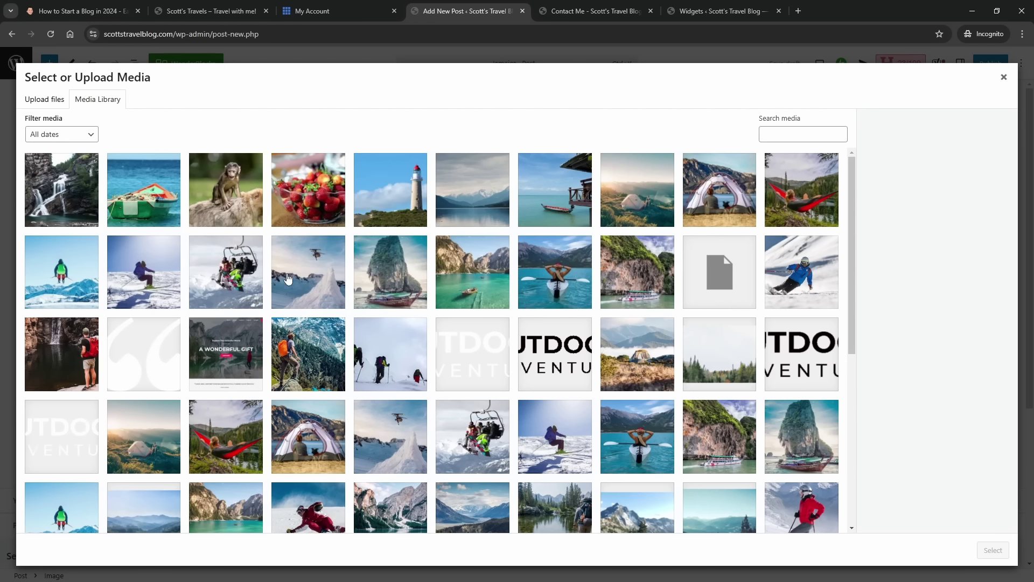
click(161, 208)
click(995, 549)
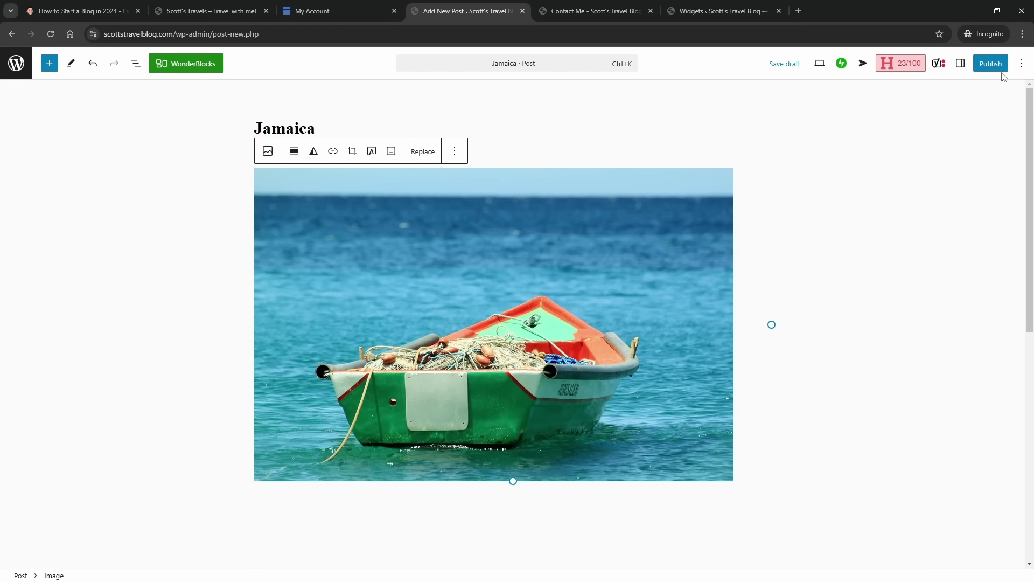
click(961, 64)
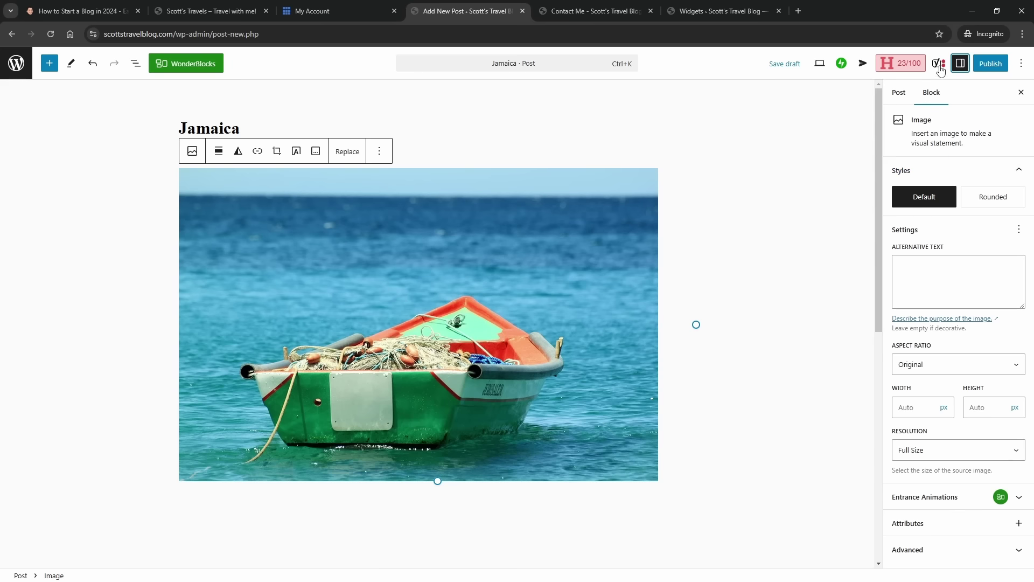
- Set the boat photo from the Media Library as the Jamaica post's featured image
click(960, 64)
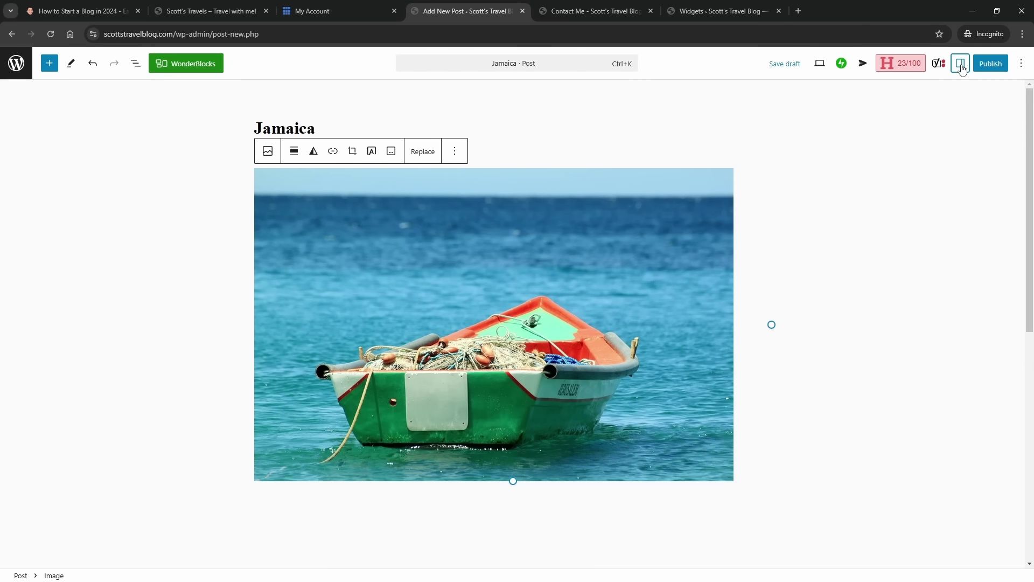
click(960, 64)
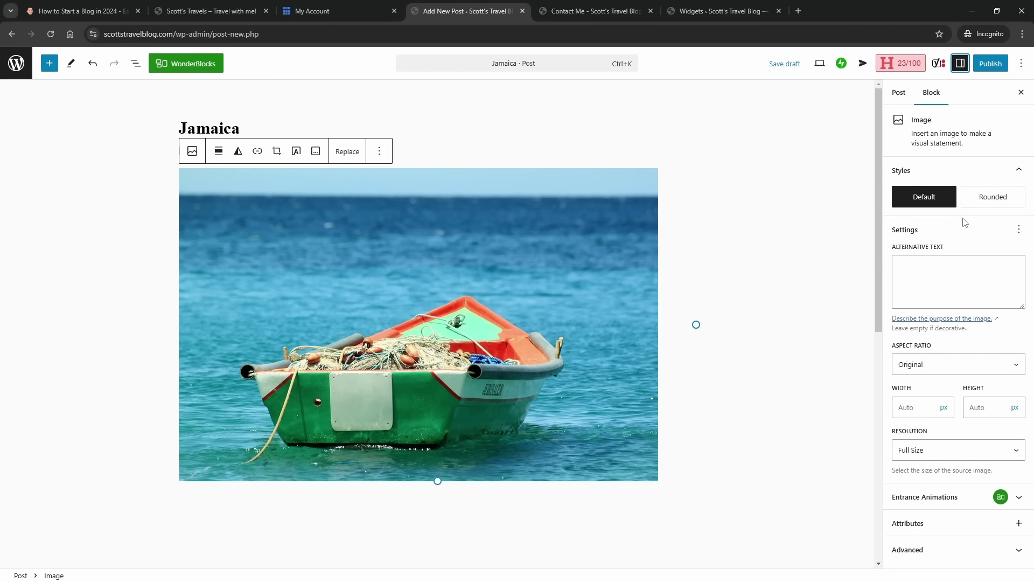
click(899, 93)
click(954, 155)
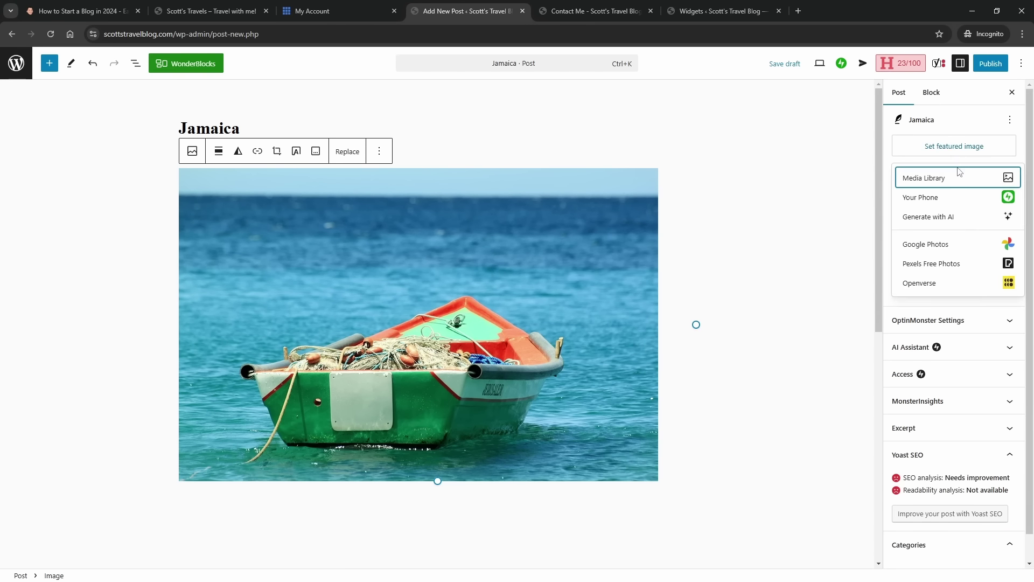
click(956, 175)
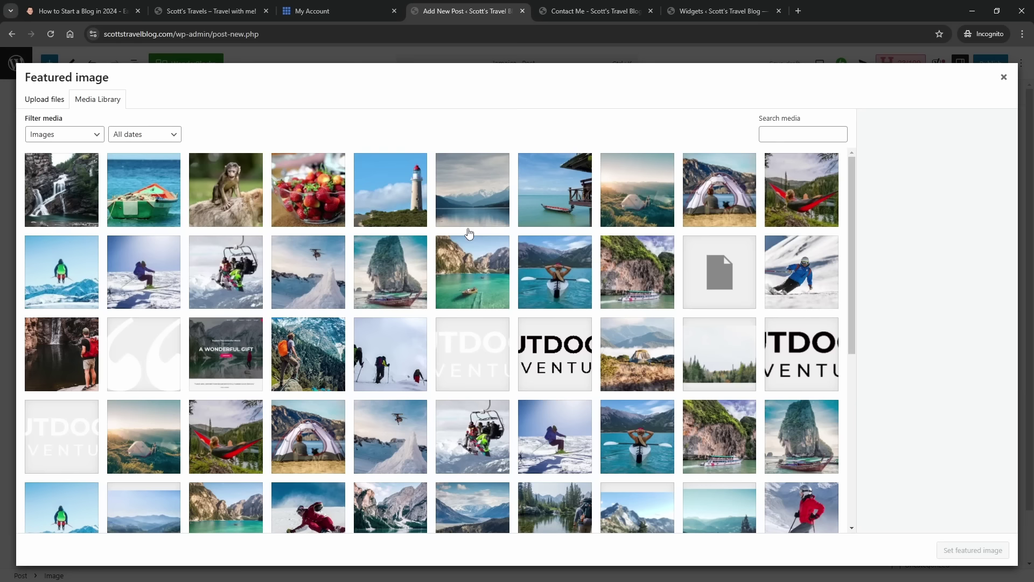
click(130, 211)
click(953, 549)
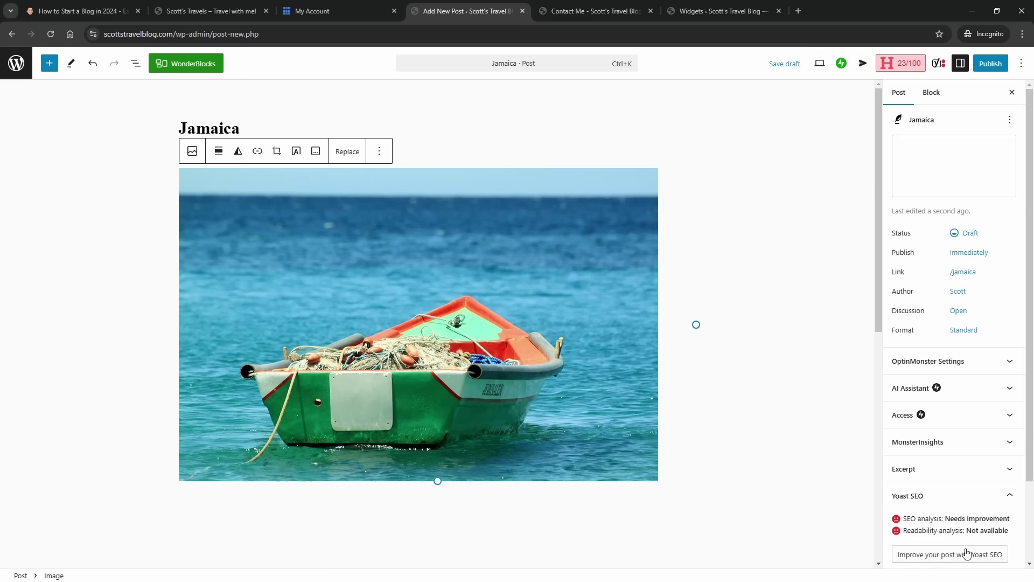
- Open the new category name field, then publish the Jamaica post live
scroll(964, 377, down, 2)
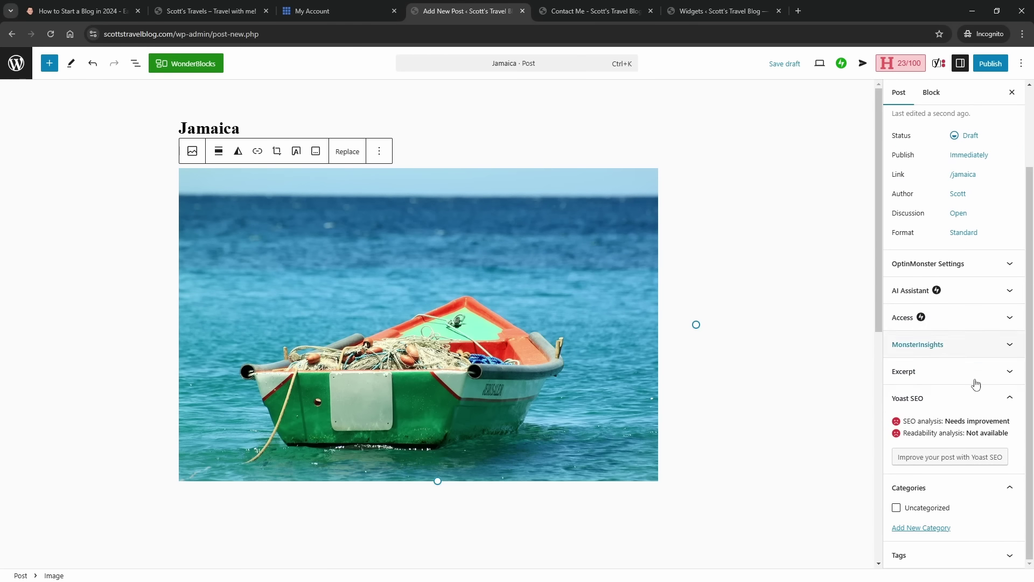
click(927, 527)
scroll(916, 485, down, 2)
click(909, 452)
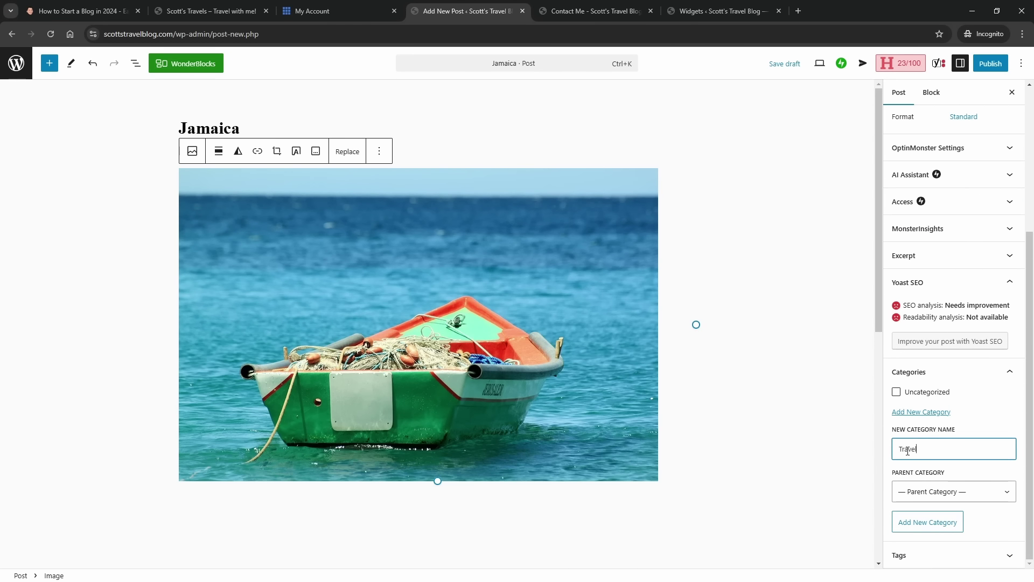
scroll(979, 351, up, 4)
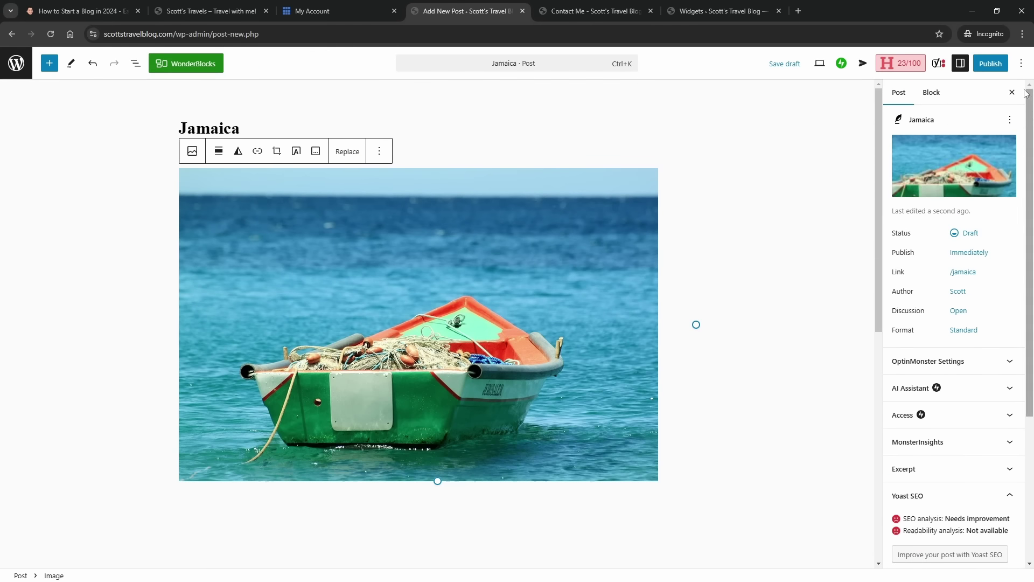
click(987, 64)
click(986, 64)
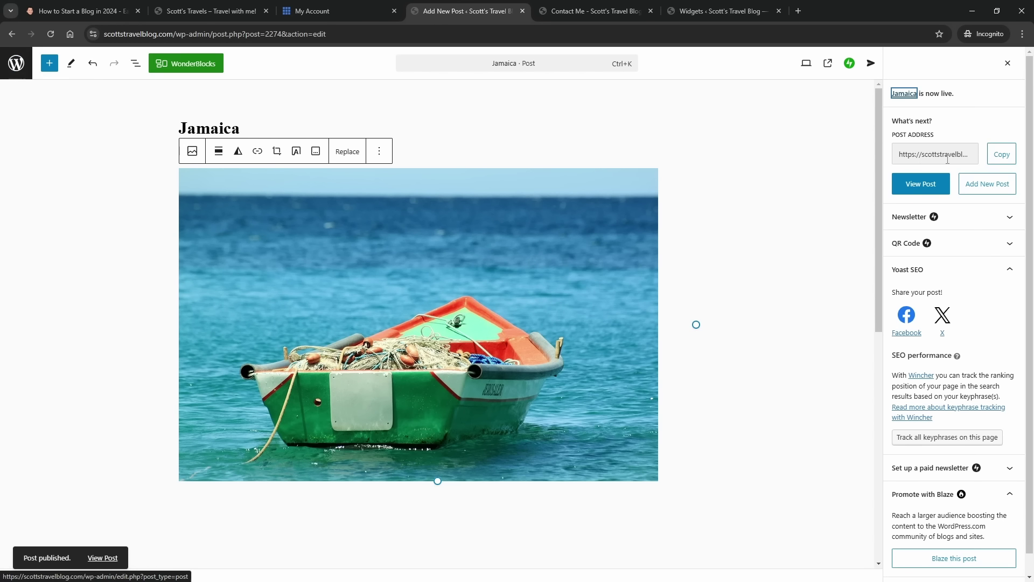
- Start a new post titled 'Vancouver'
click(986, 184)
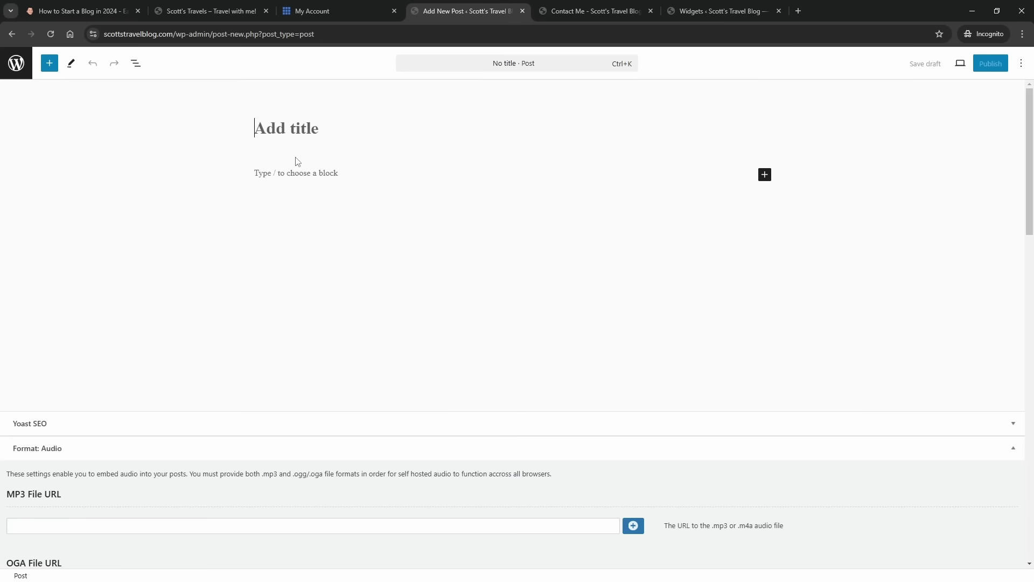
text(Vac)
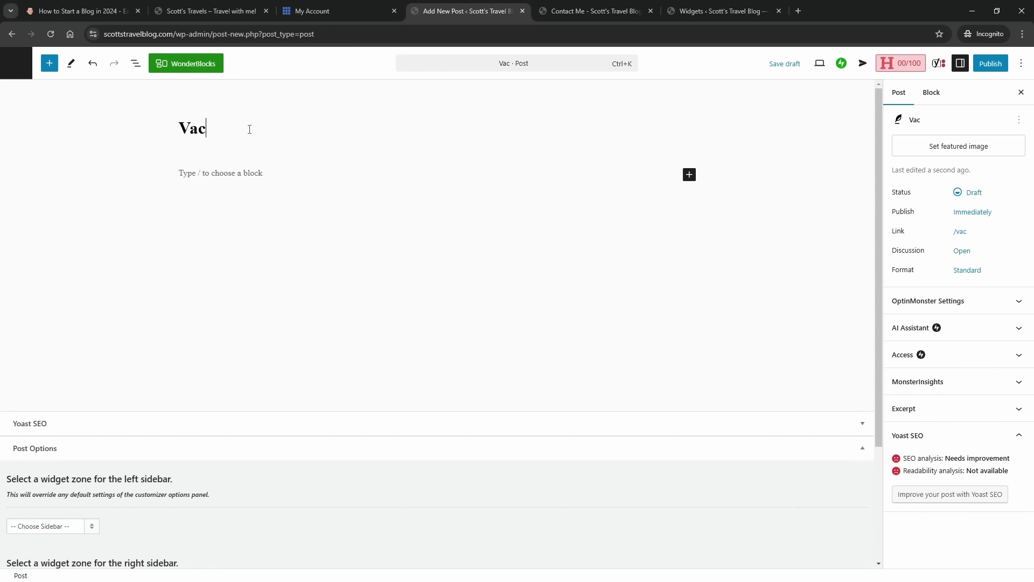
key(BackSpace)
text(ncouver)
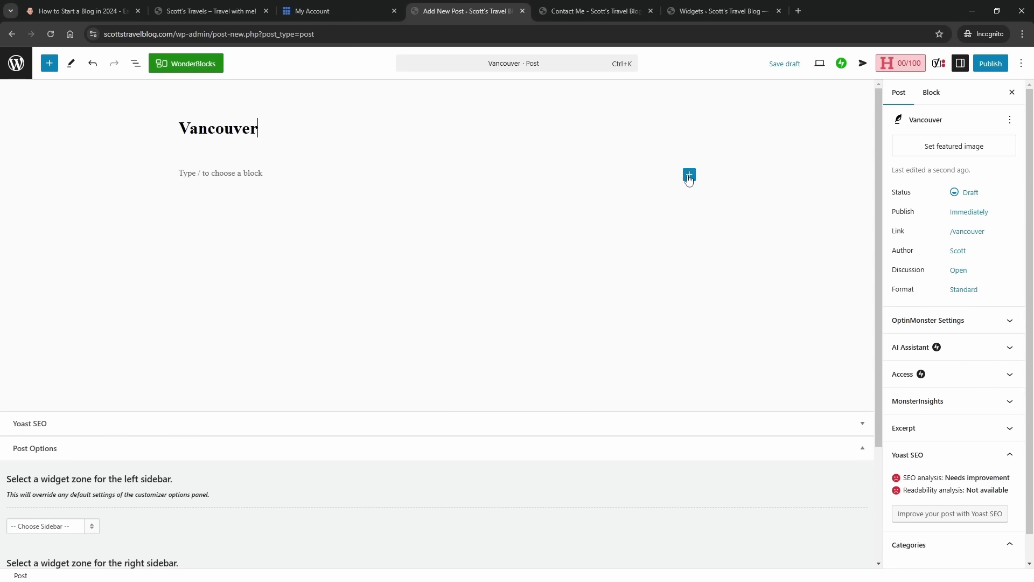
- Add an Image block showing the waterfall photo from the Media Library
click(690, 175)
click(772, 253)
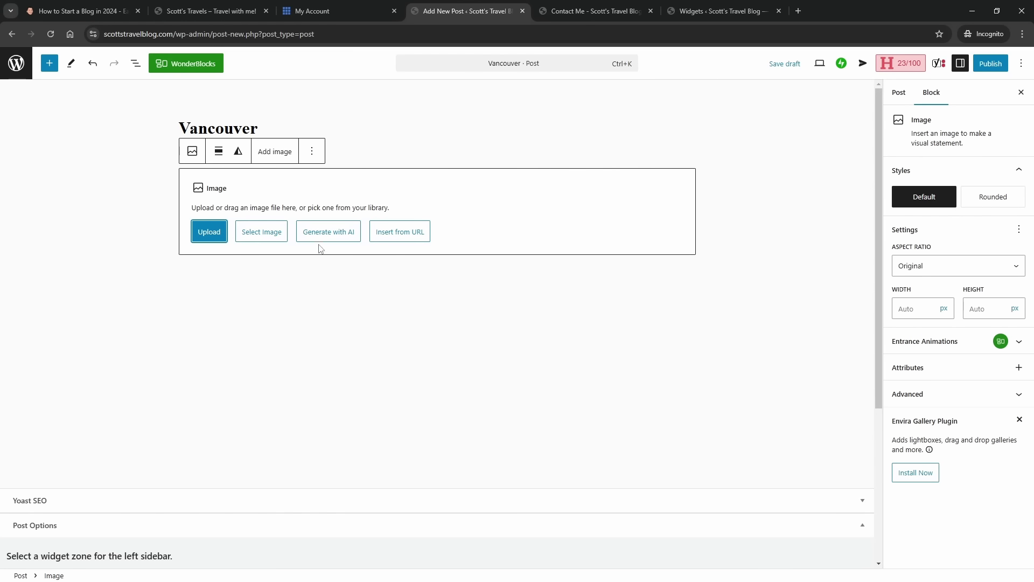
click(258, 233)
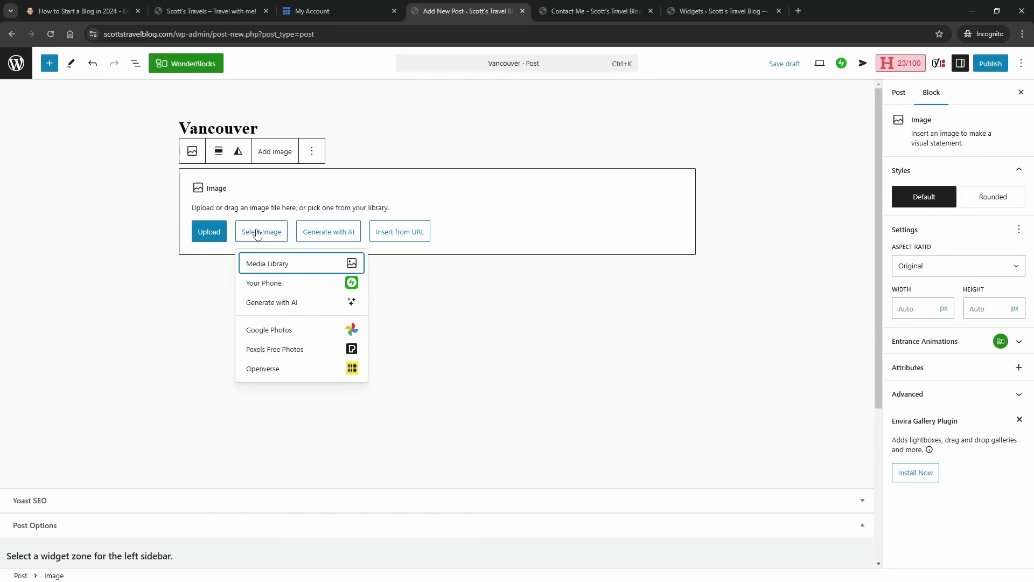
click(280, 263)
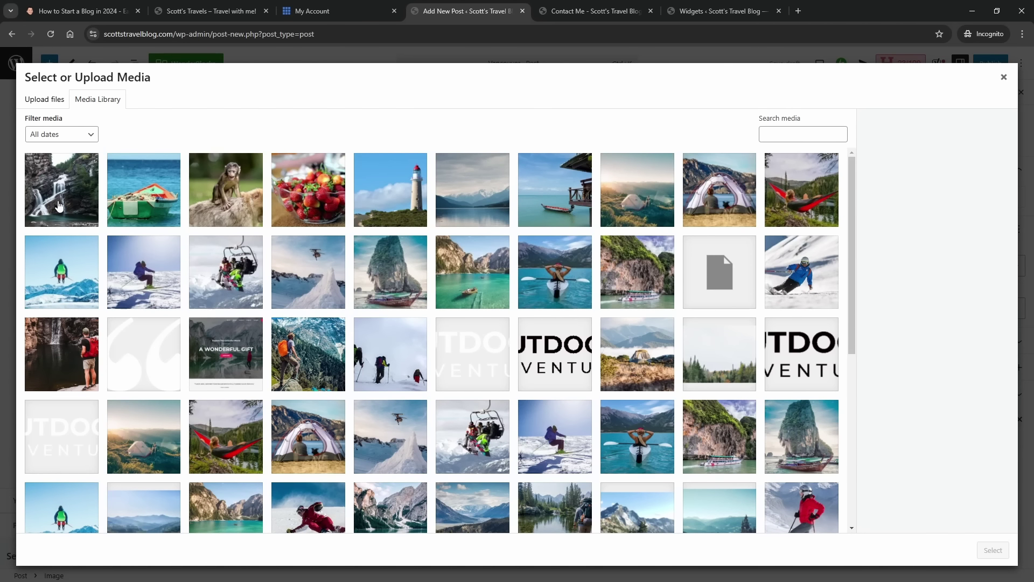
click(59, 205)
click(990, 549)
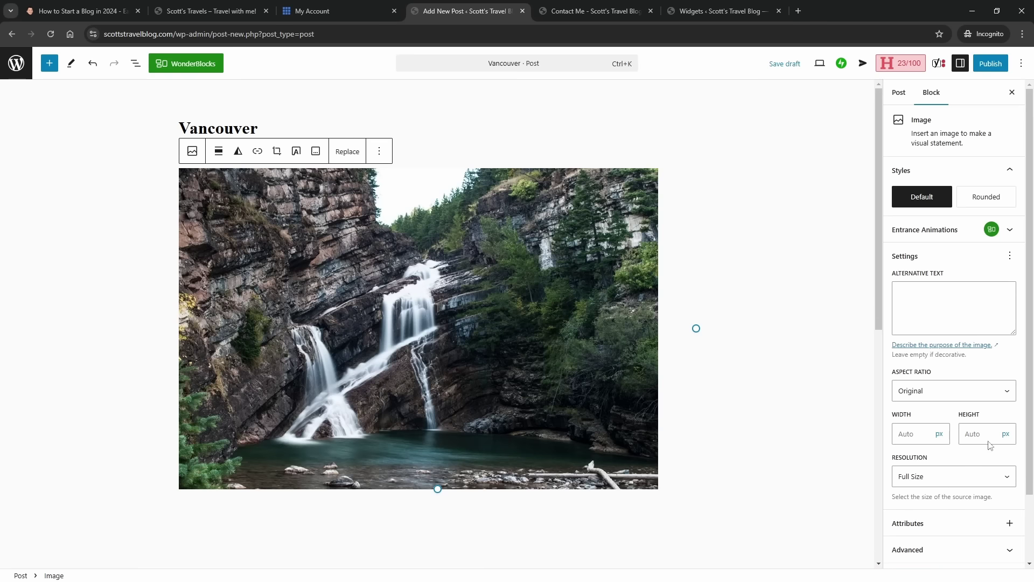
- Set the waterfall photo as the post's featured image
click(899, 93)
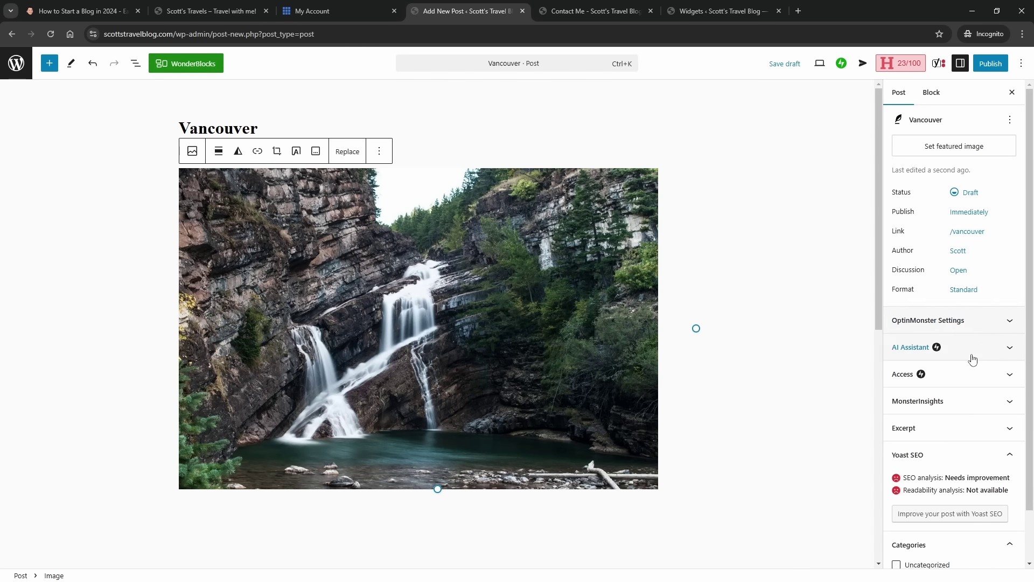
click(934, 146)
click(935, 176)
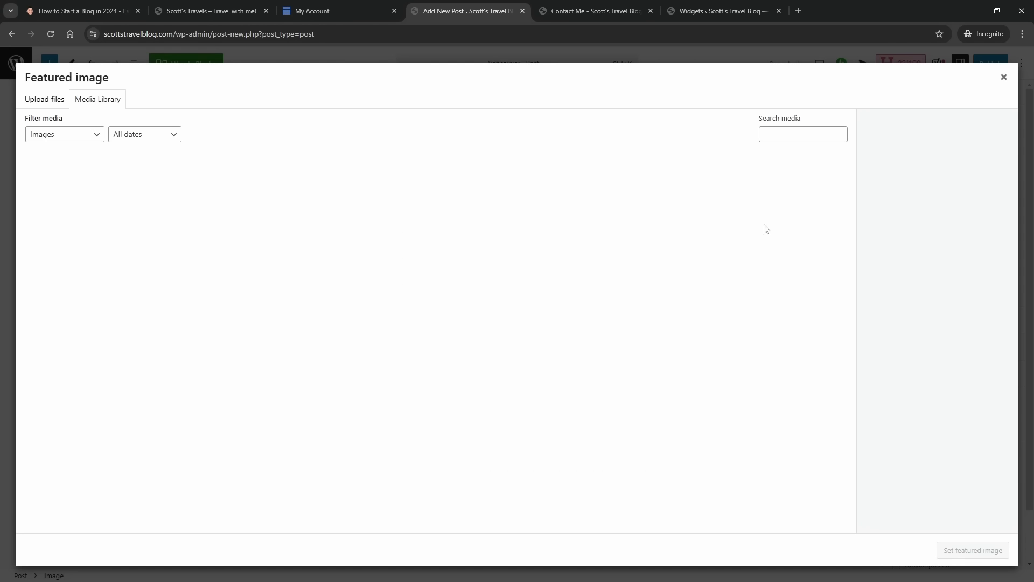
click(69, 205)
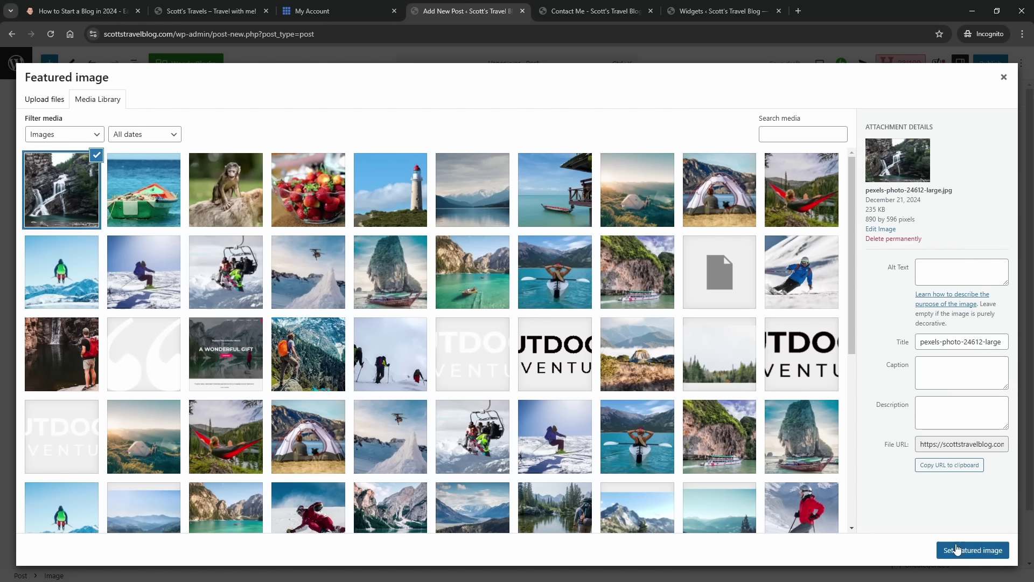
click(973, 550)
- Create a new 'Travel' category and assign it to the post
scroll(985, 442, down, 2)
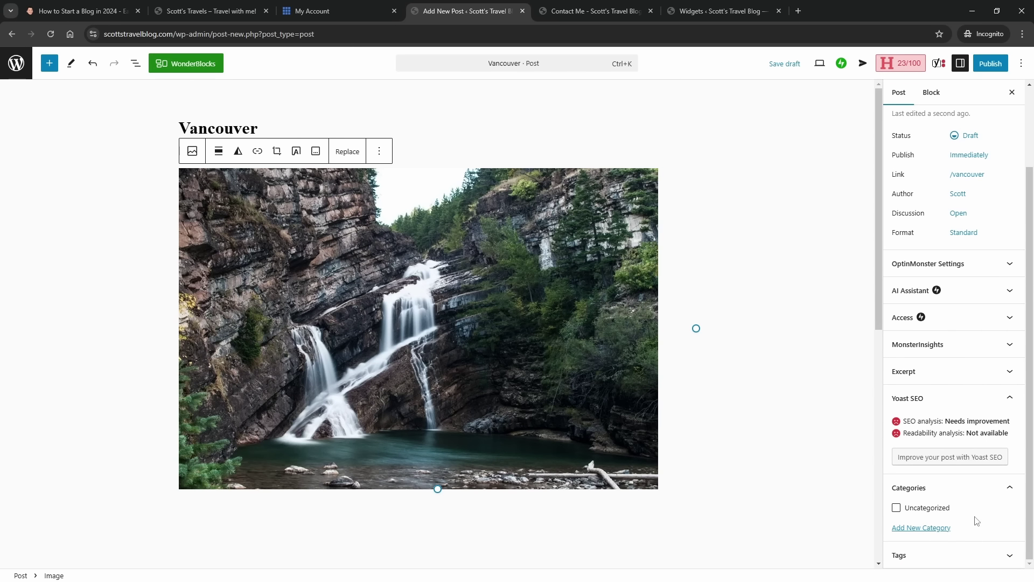
click(921, 527)
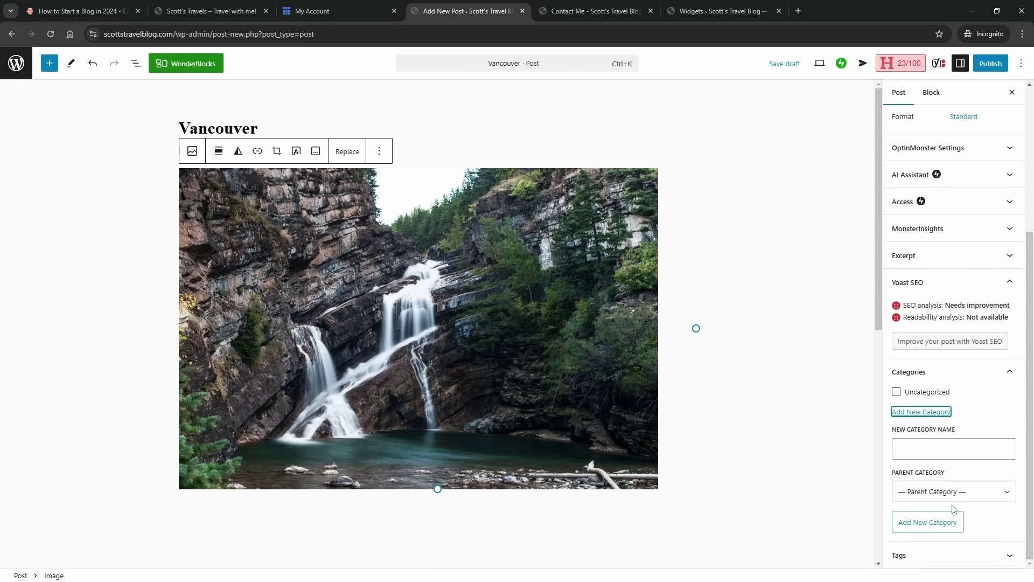
click(949, 497)
click(940, 454)
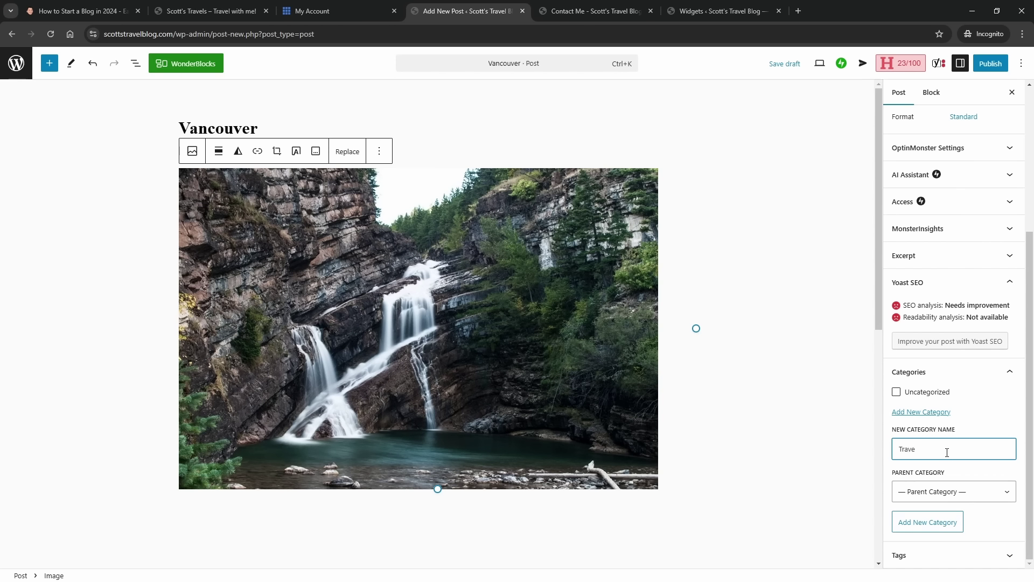
text(Travel)
click(938, 522)
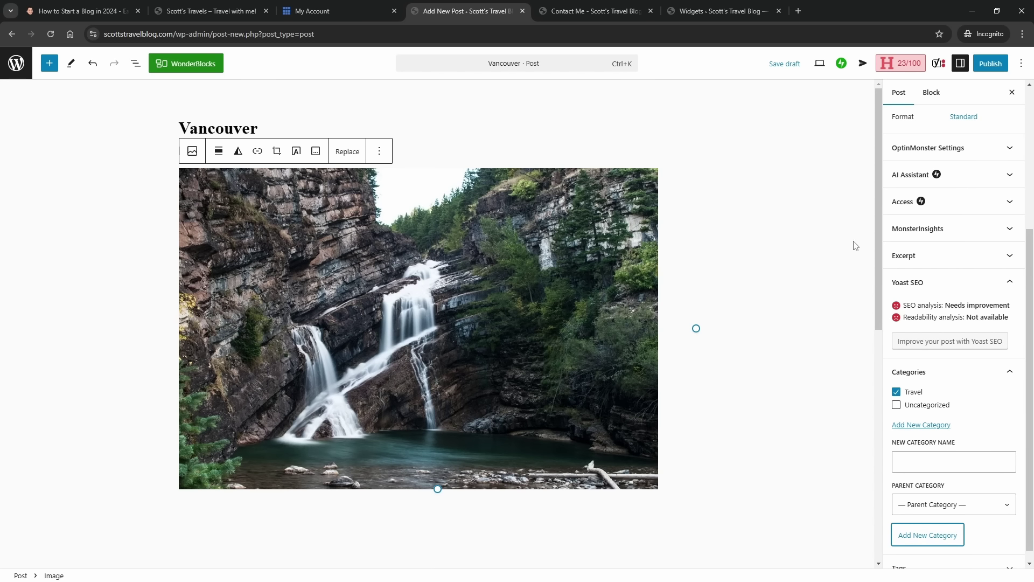
- Publish the Vancouver post and start another blank post
click(987, 66)
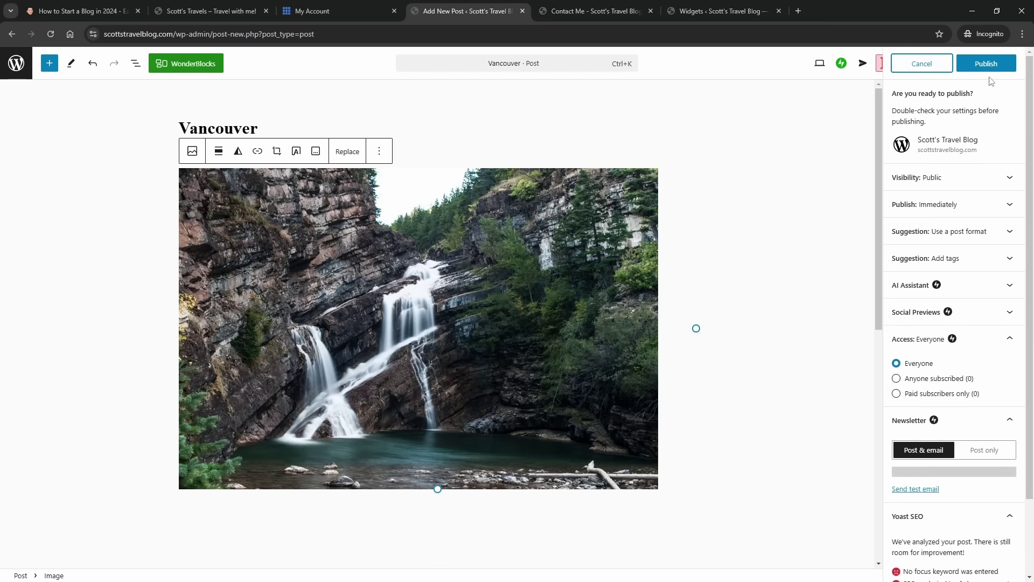
click(982, 70)
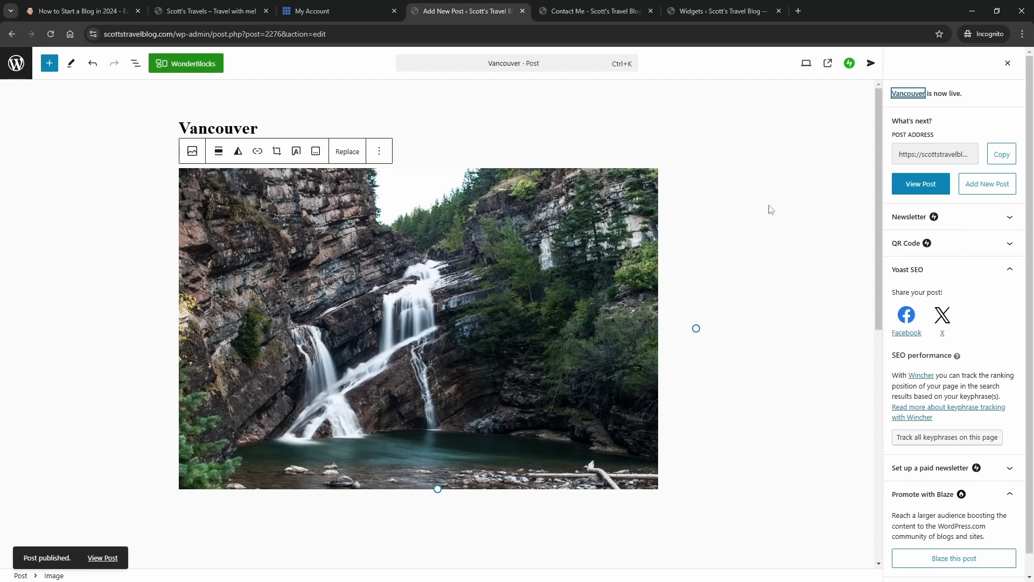
click(975, 186)
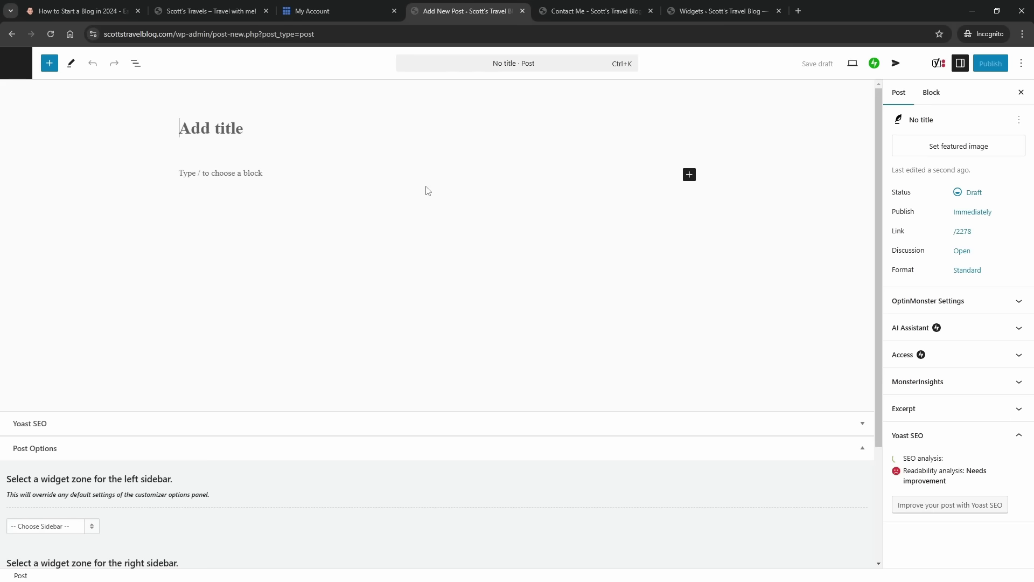
- Title the post 'Fiji' and insert the lakeside hut-and-boat photo from the Media Library
text(Fiji)
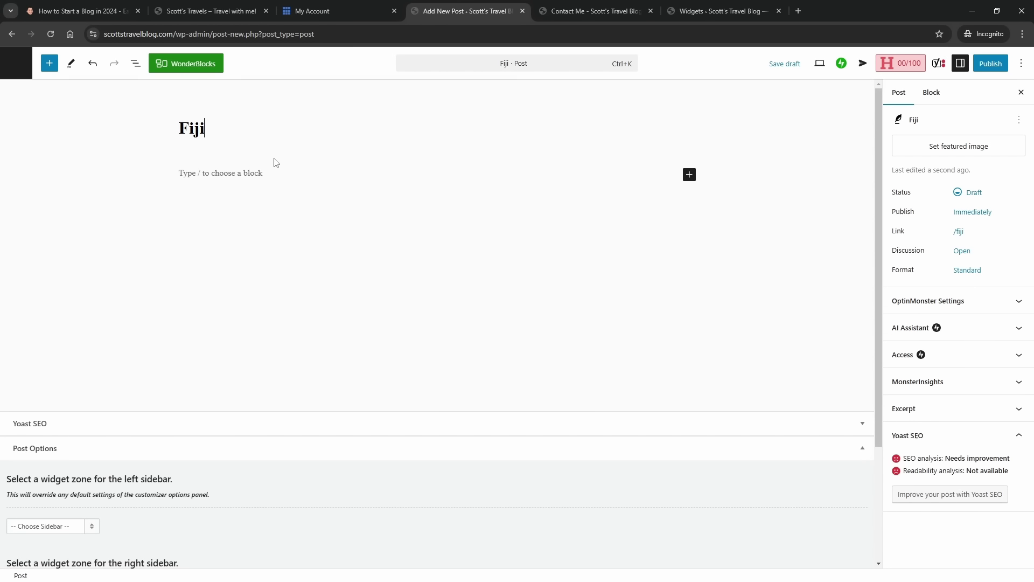
click(690, 175)
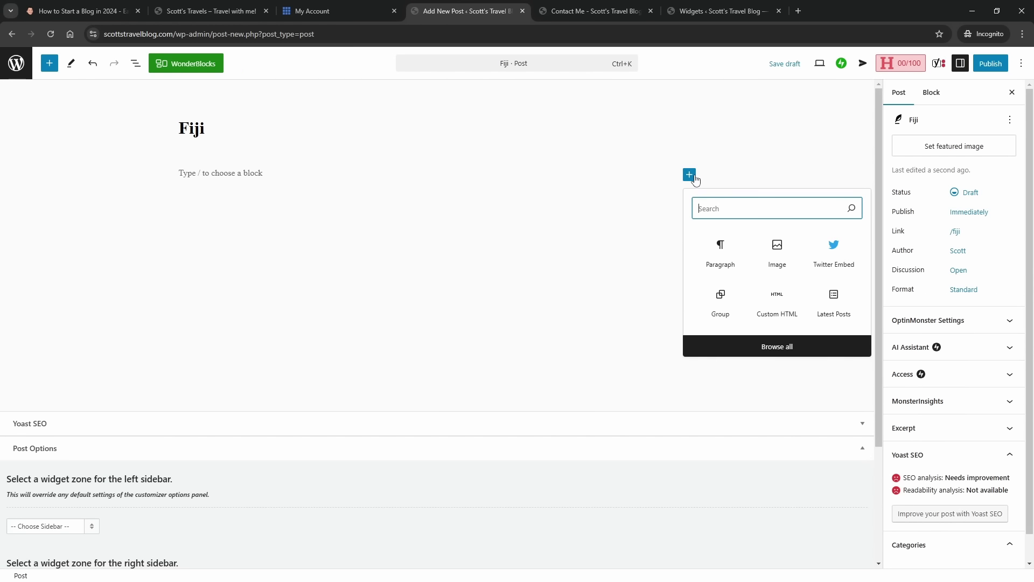
click(779, 269)
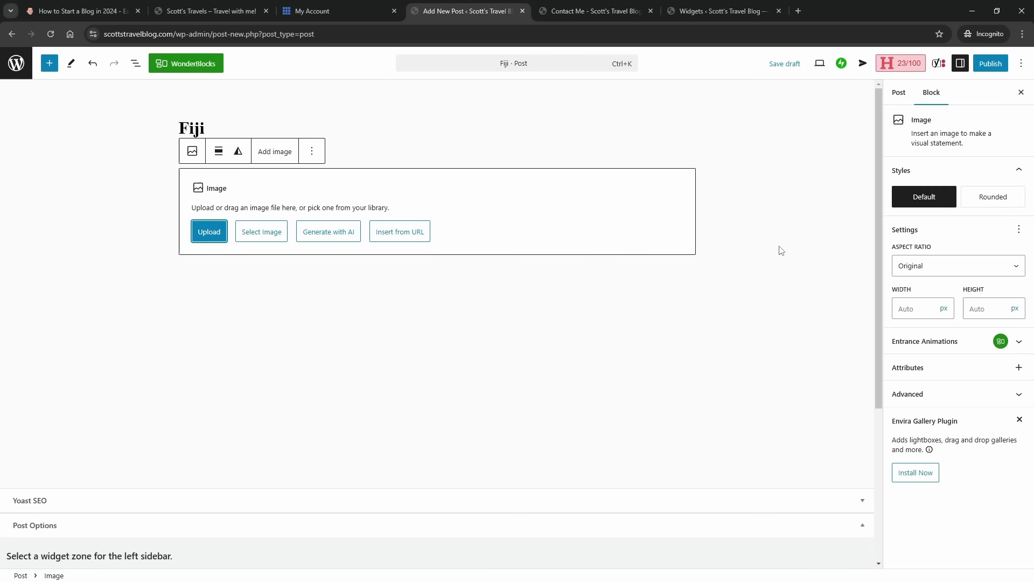
click(275, 232)
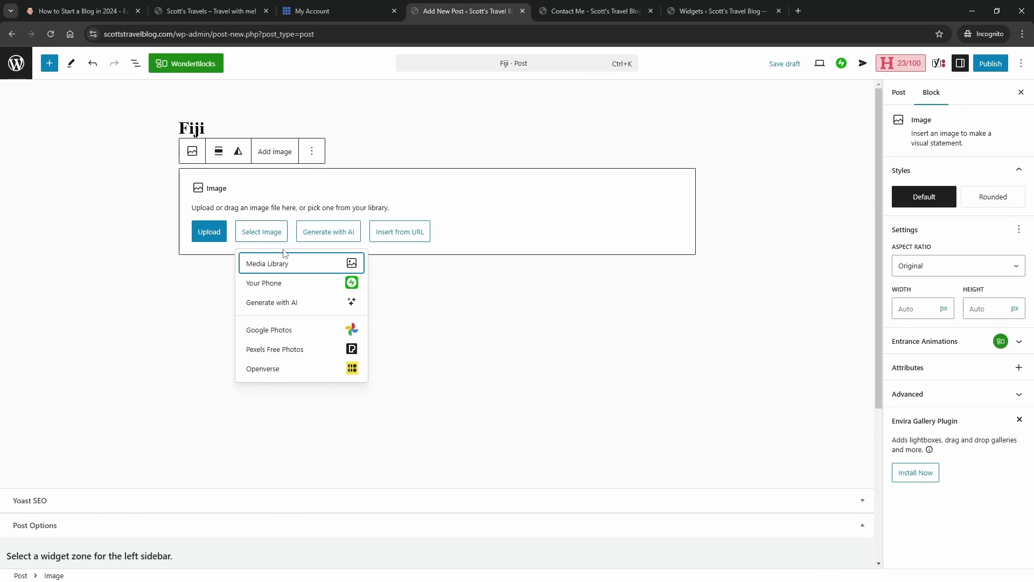
click(285, 264)
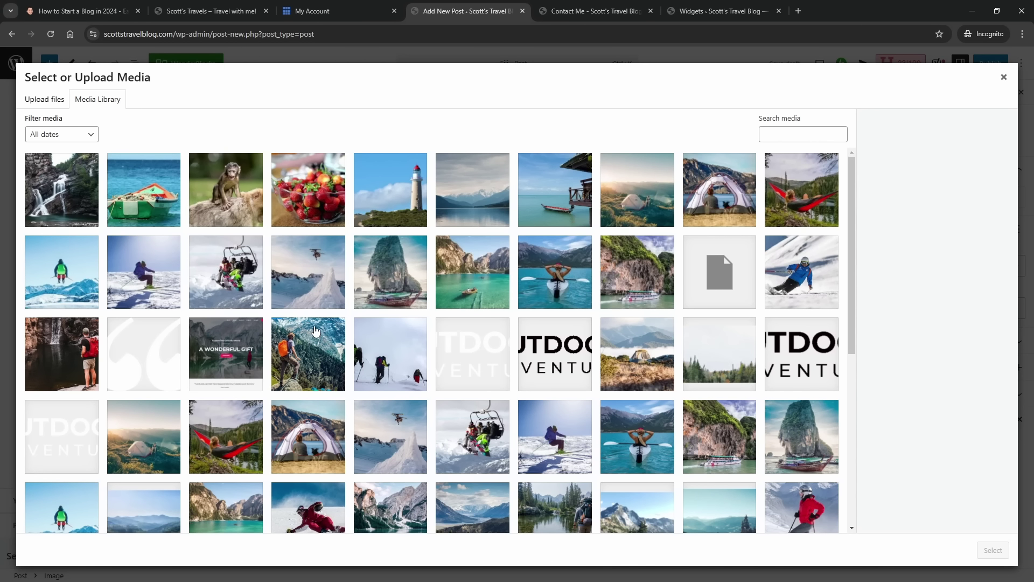
click(541, 210)
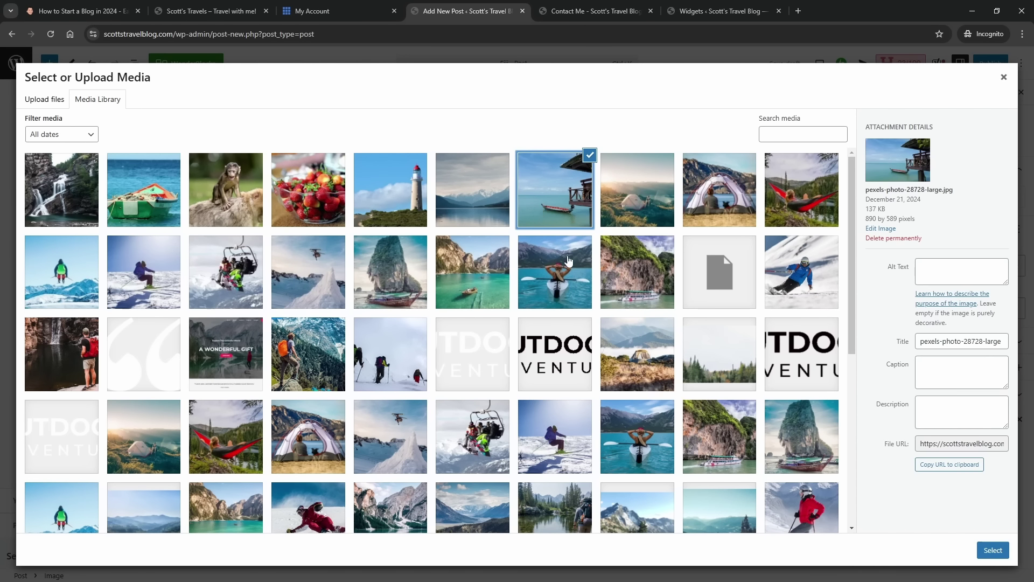
click(990, 550)
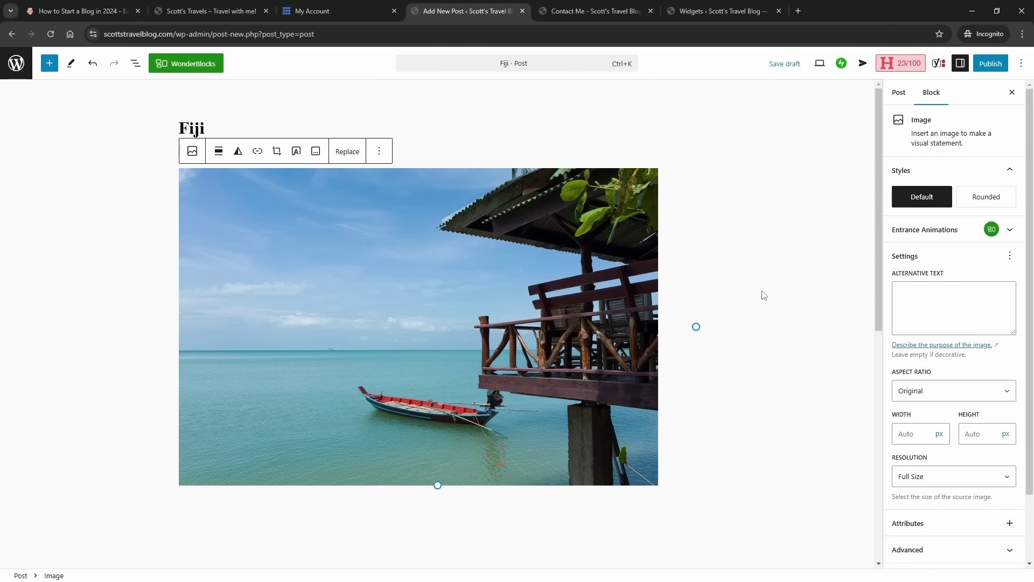
- Make the hut-and-boat photo the Fiji post's featured image
click(898, 94)
click(961, 153)
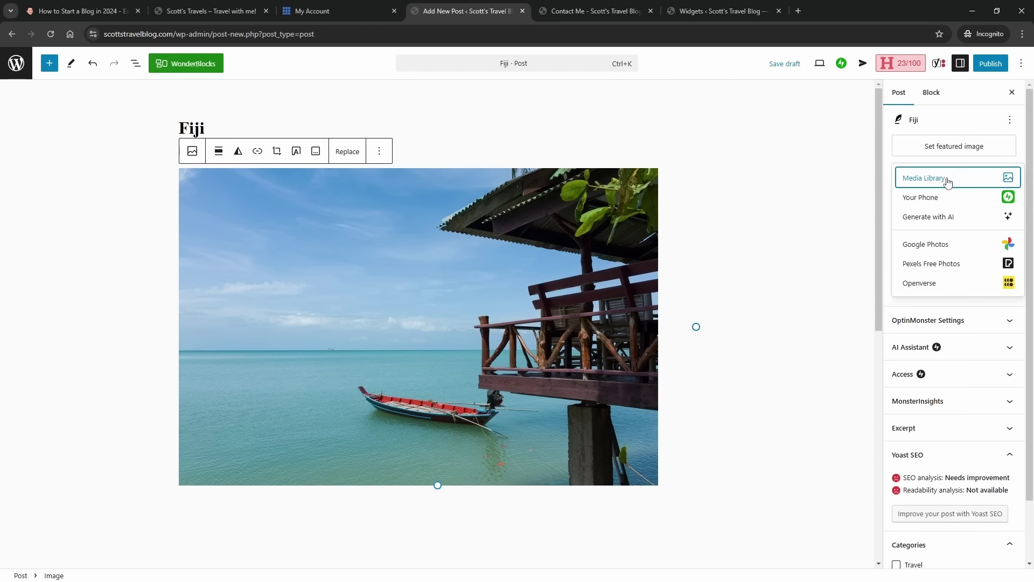
click(946, 177)
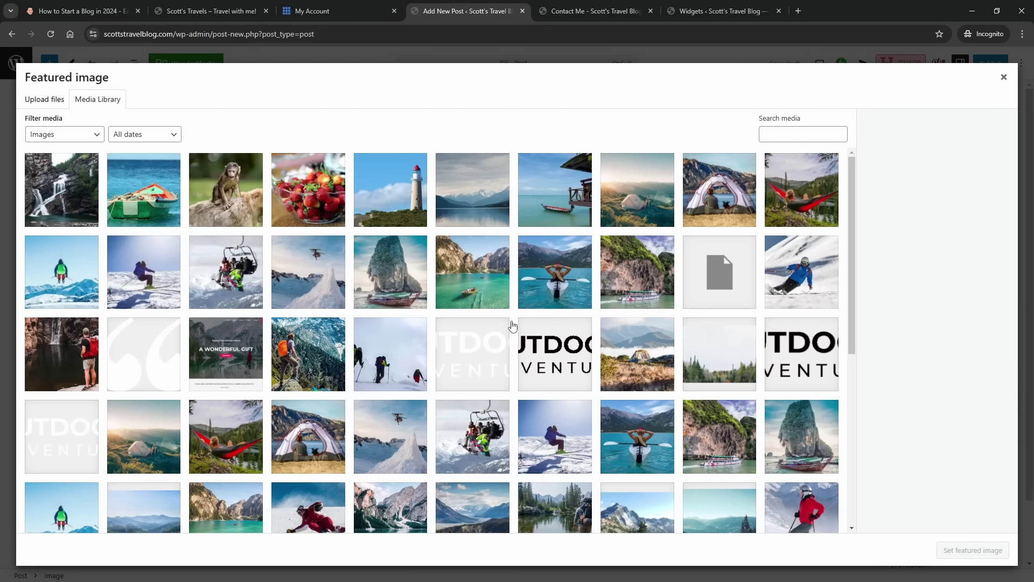
click(561, 204)
click(957, 559)
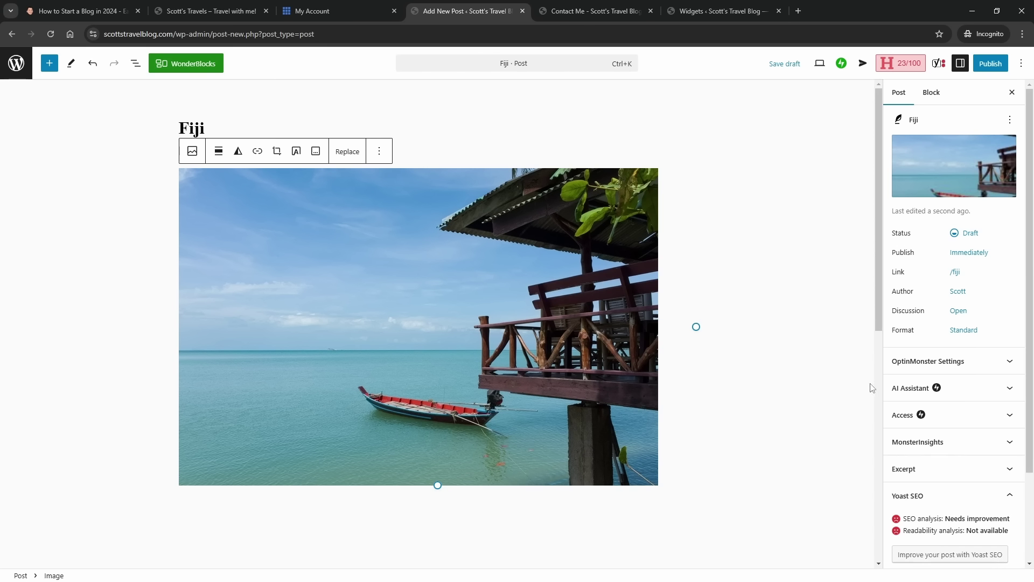
scroll(961, 396, down, 2)
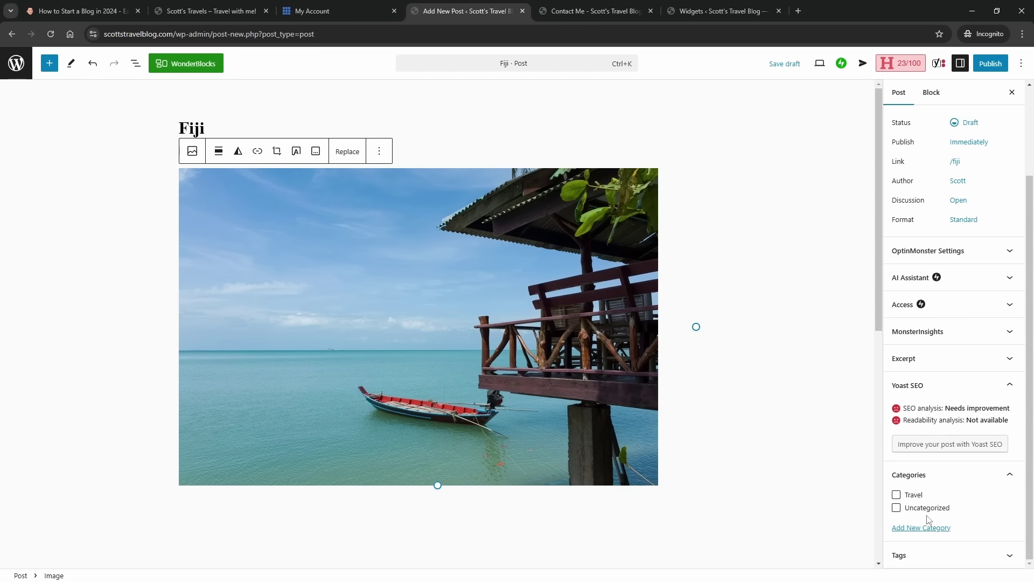
- Publish the Fiji post and start a new blank post
click(986, 70)
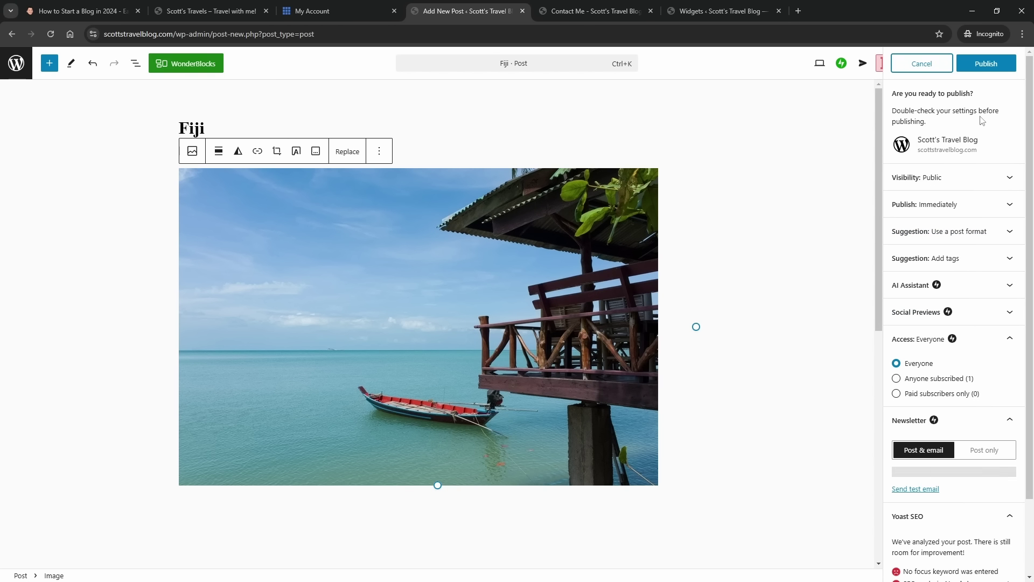
click(971, 63)
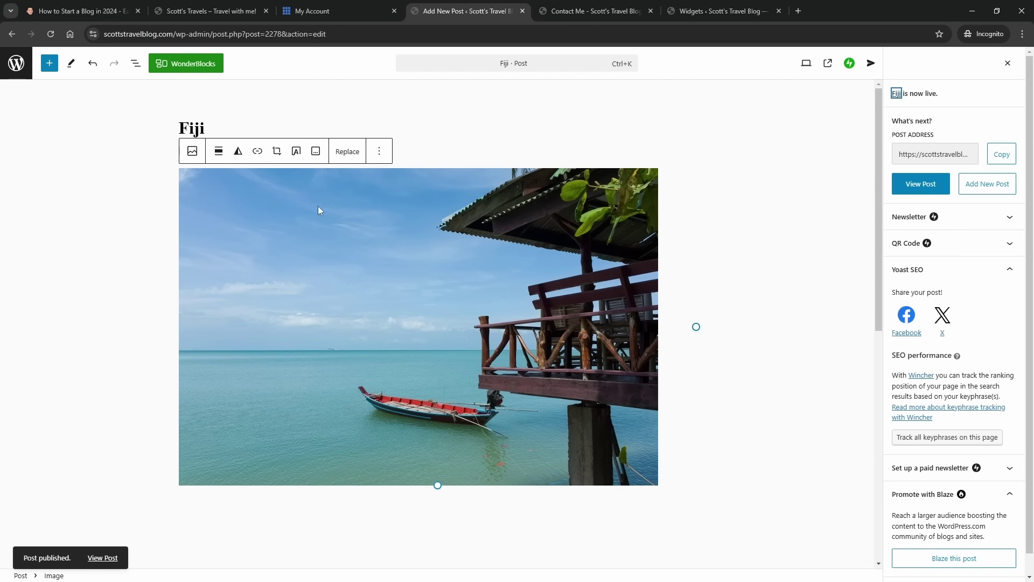
click(970, 188)
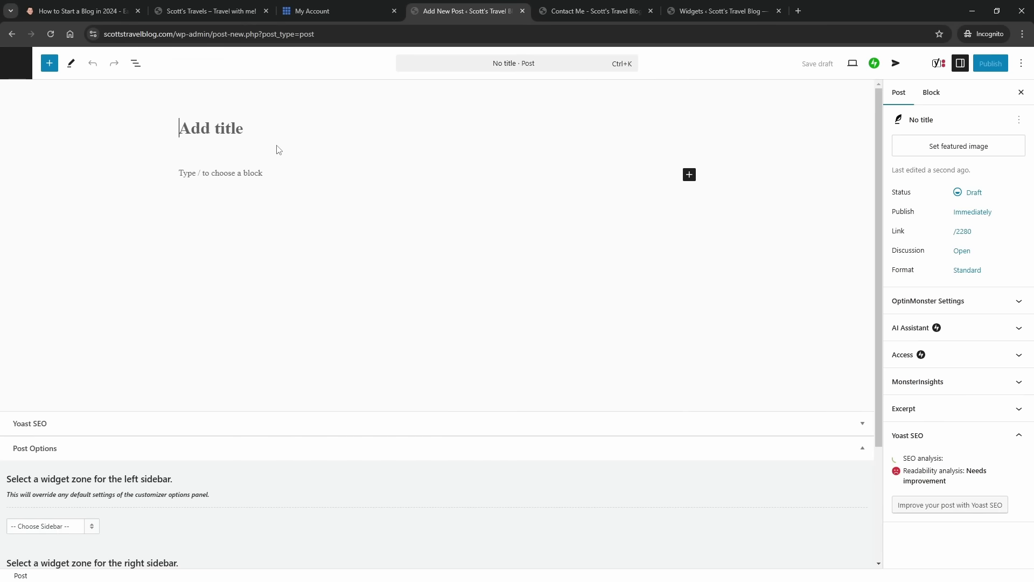
- Title the post 'New England' and insert the lighthouse photo below the title
text(New E)
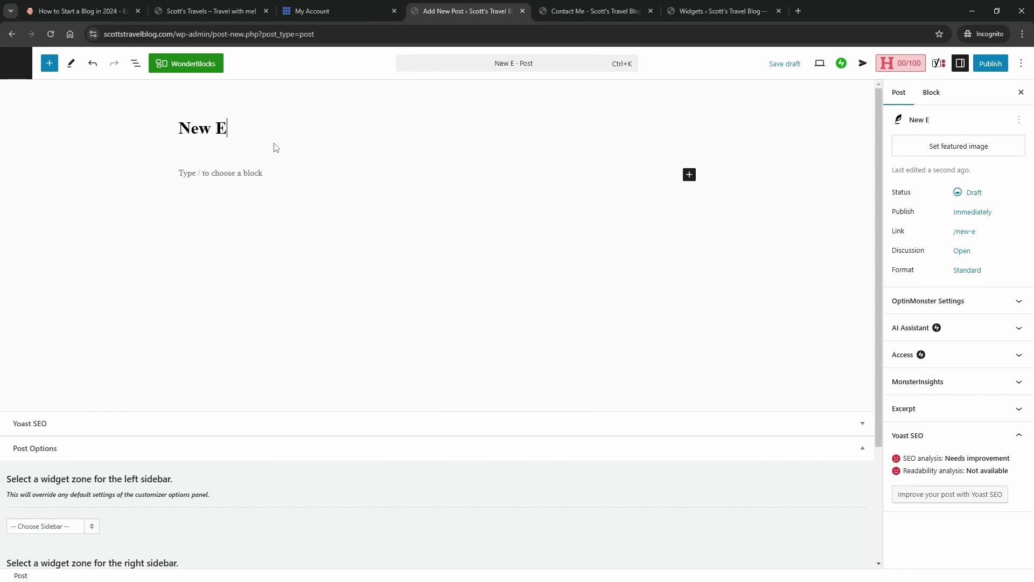
text(ngland)
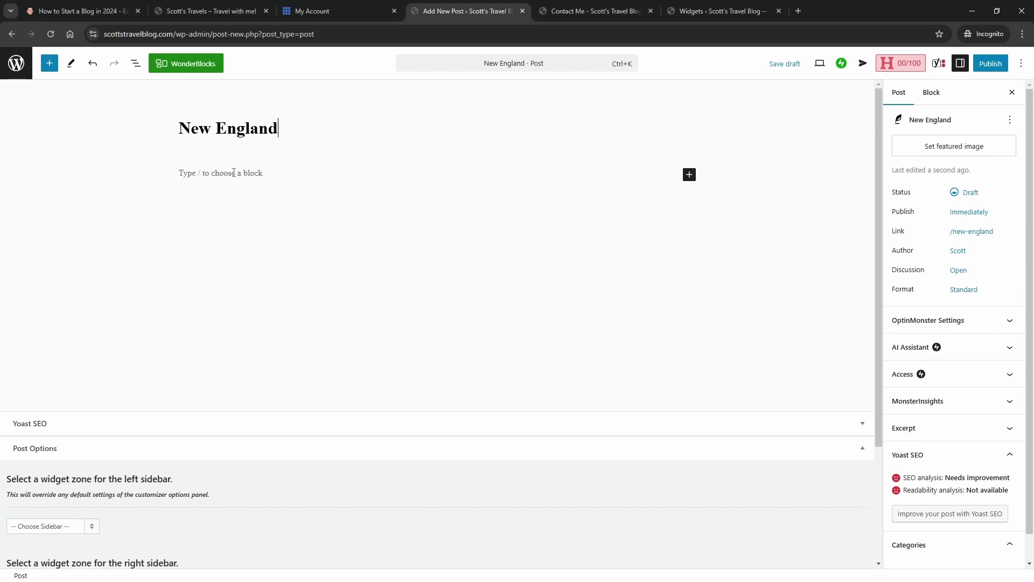
click(658, 183)
click(689, 175)
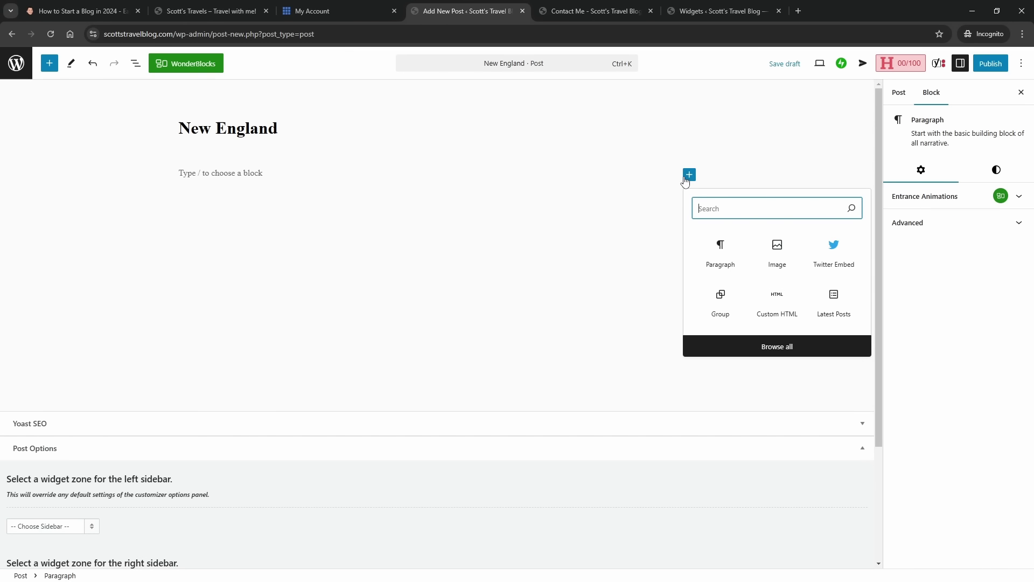
click(777, 258)
click(261, 231)
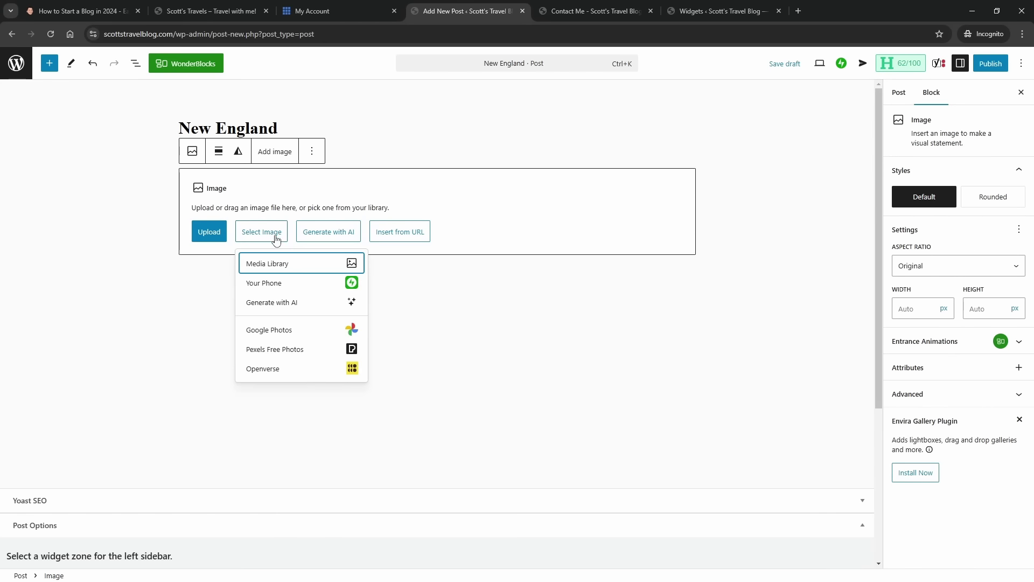
click(299, 265)
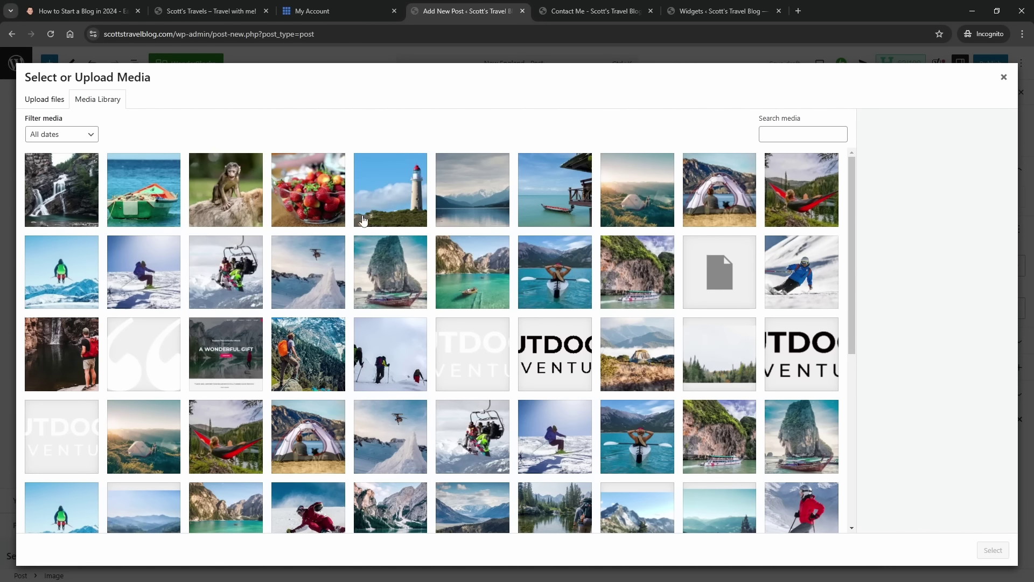
click(393, 207)
click(990, 549)
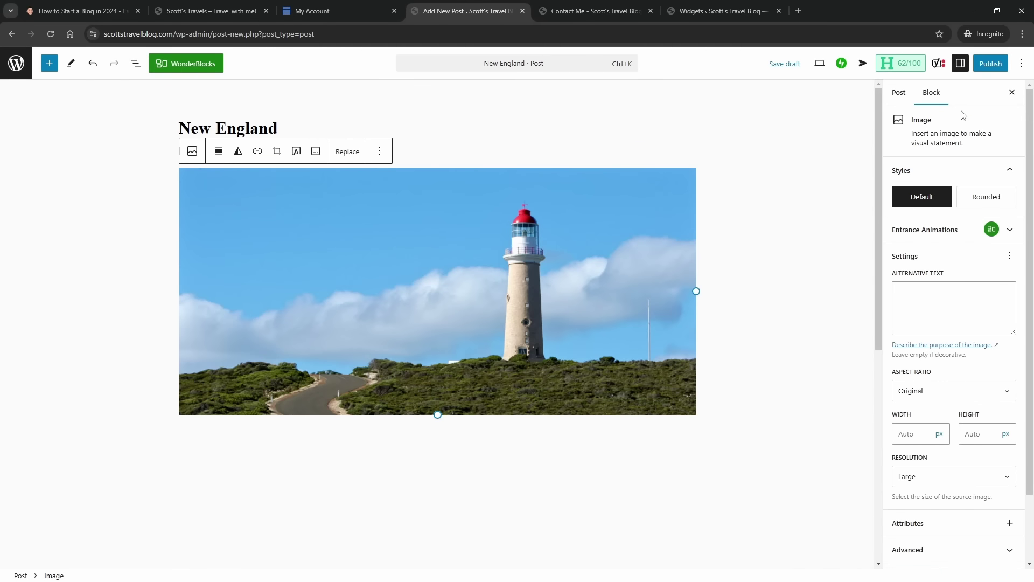
- Open the Media Library to choose the post's featured image
click(899, 93)
click(954, 146)
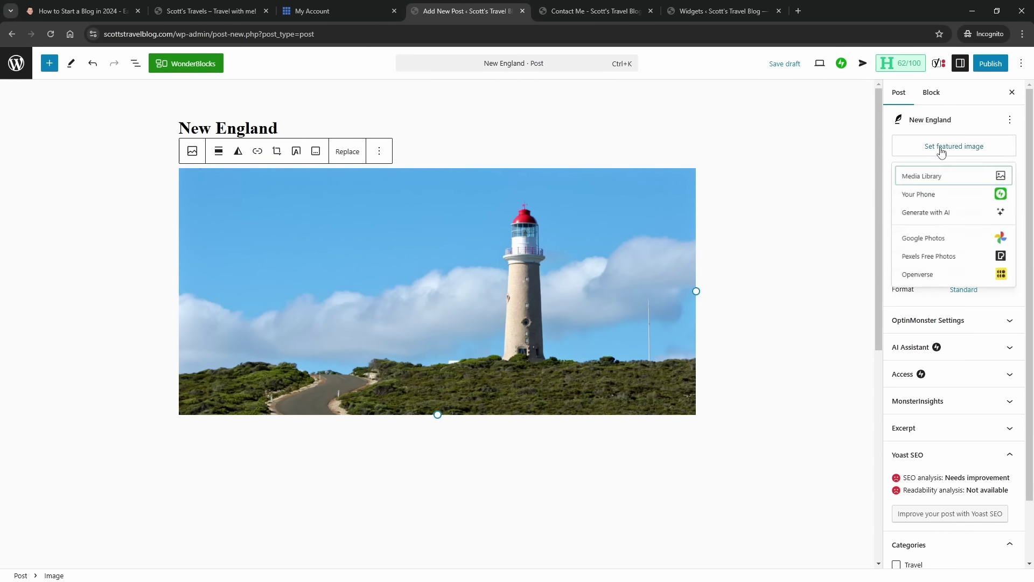
click(943, 176)
- Set the lighthouse photo as the New England featured image
click(392, 200)
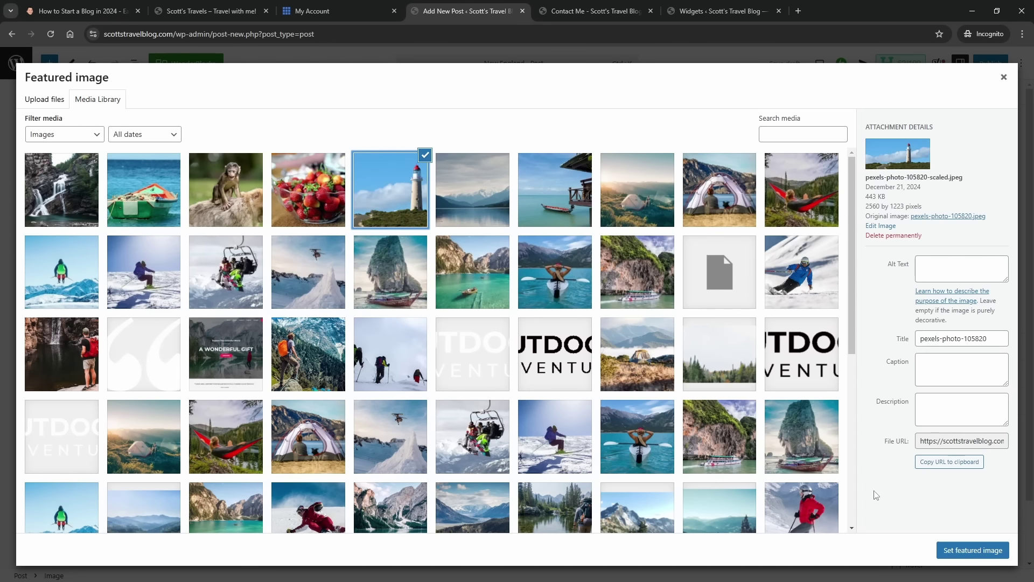
click(951, 550)
scroll(976, 392, down, 2)
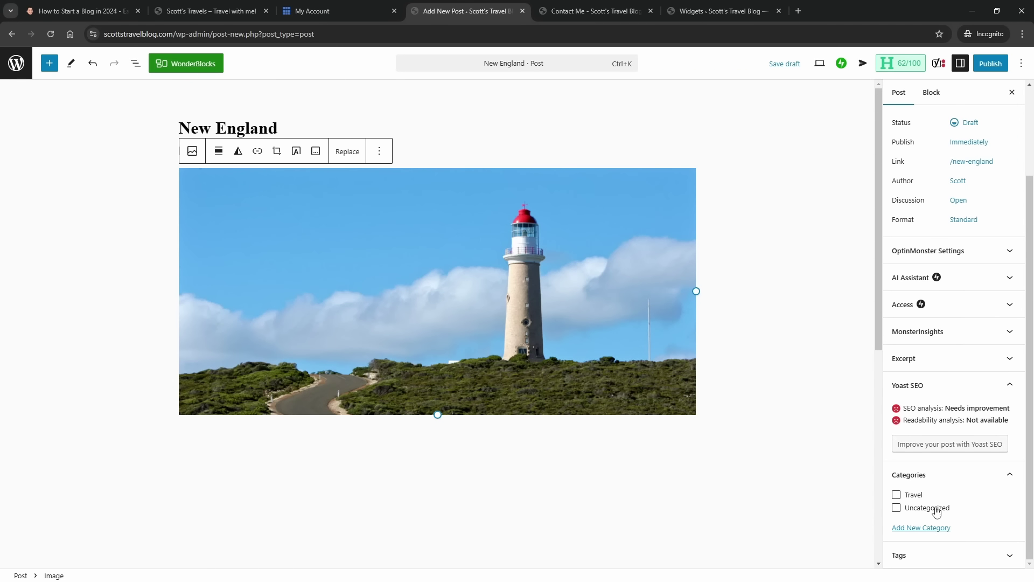
- Create and tick a new 'Photography' category, then add an empty paragraph below the image
click(926, 529)
scroll(934, 540, down, 2)
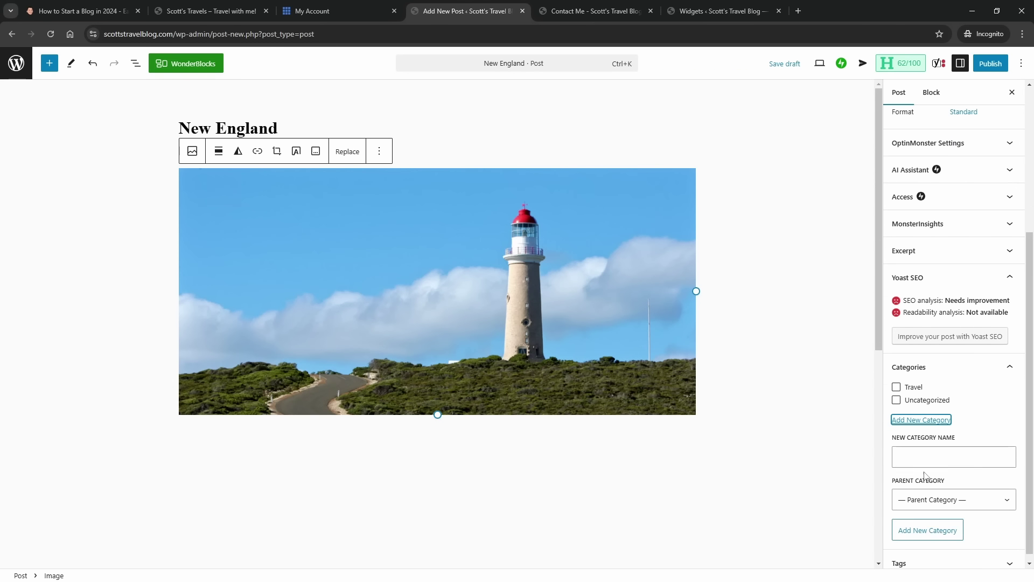
click(919, 454)
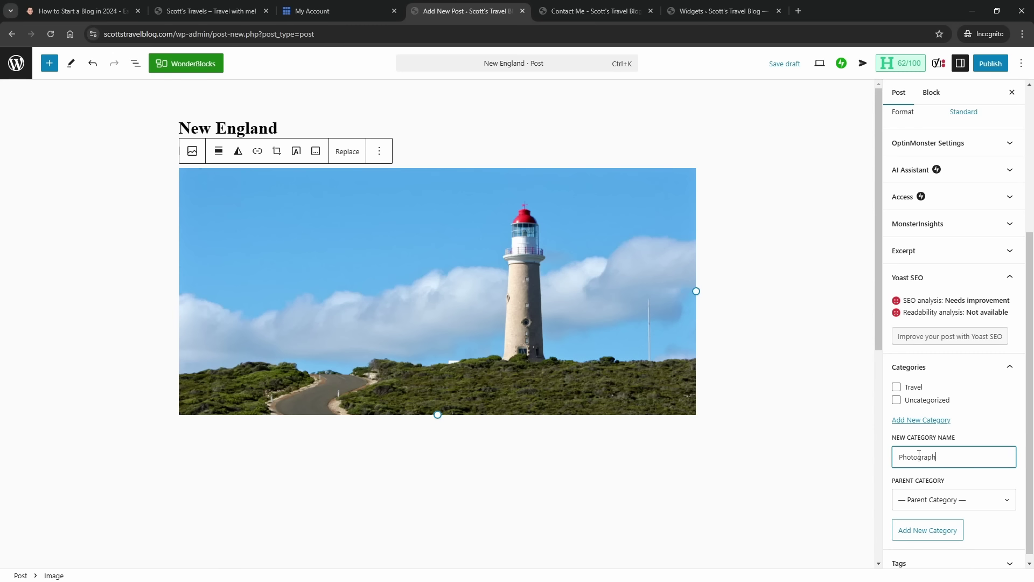
click(929, 531)
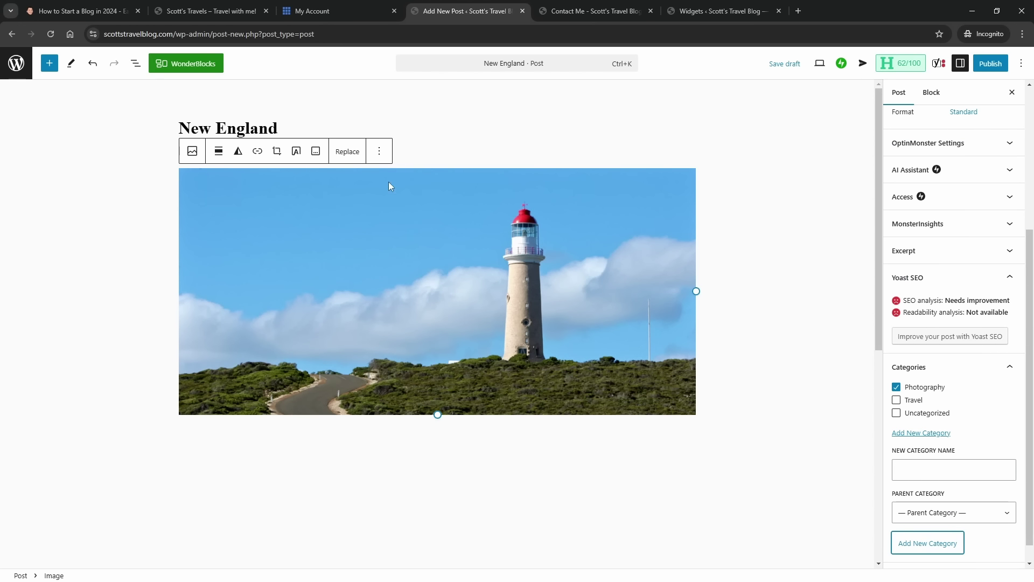
click(509, 449)
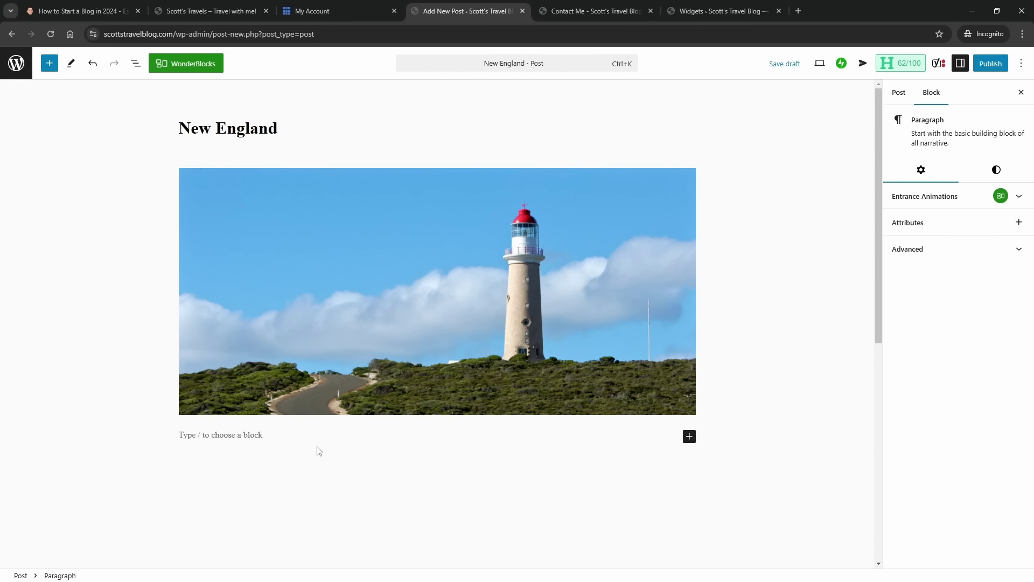
- Open the full block library and scroll through the Blocks panel
click(689, 436)
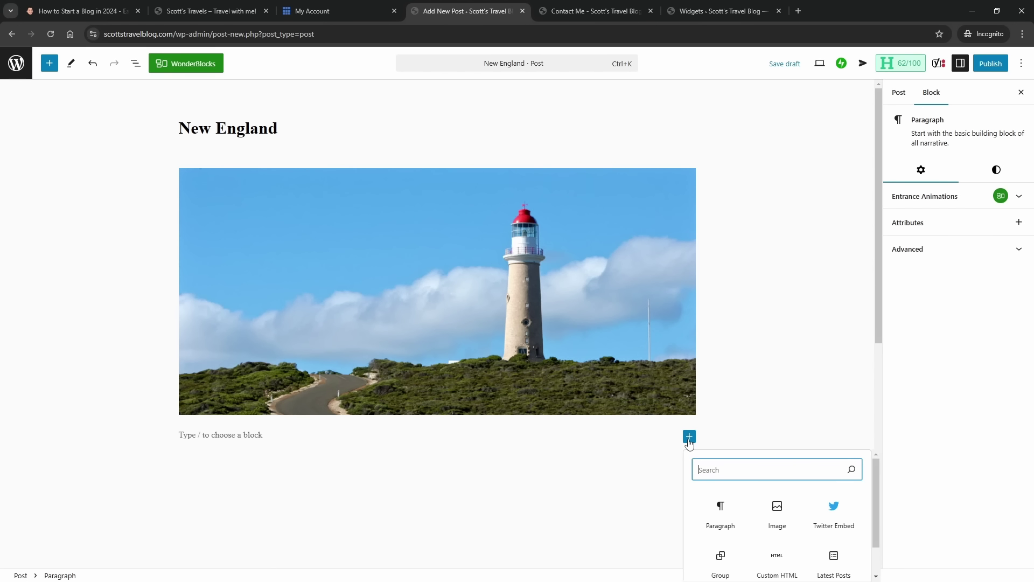
scroll(803, 448, down, 3)
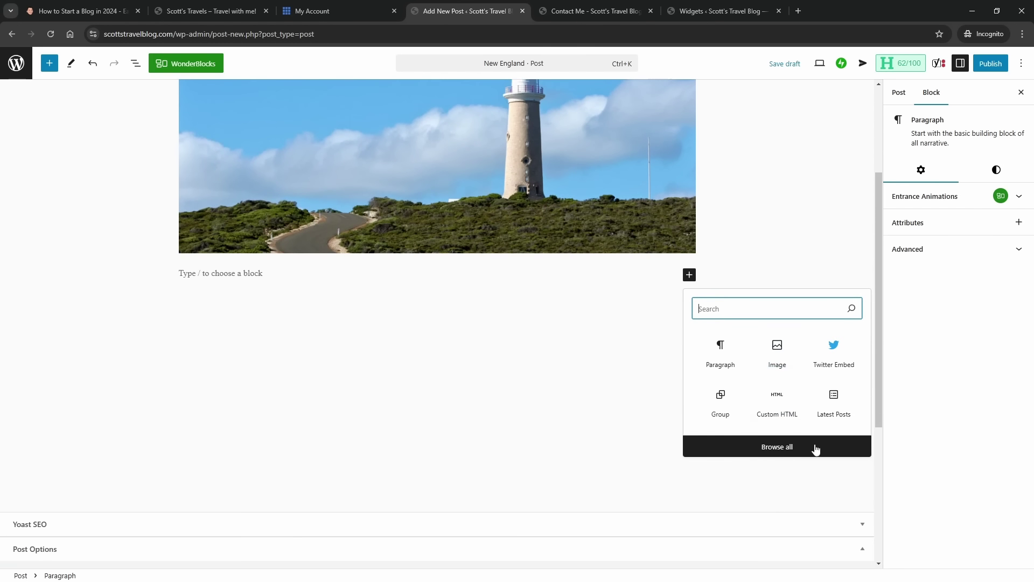
click(771, 452)
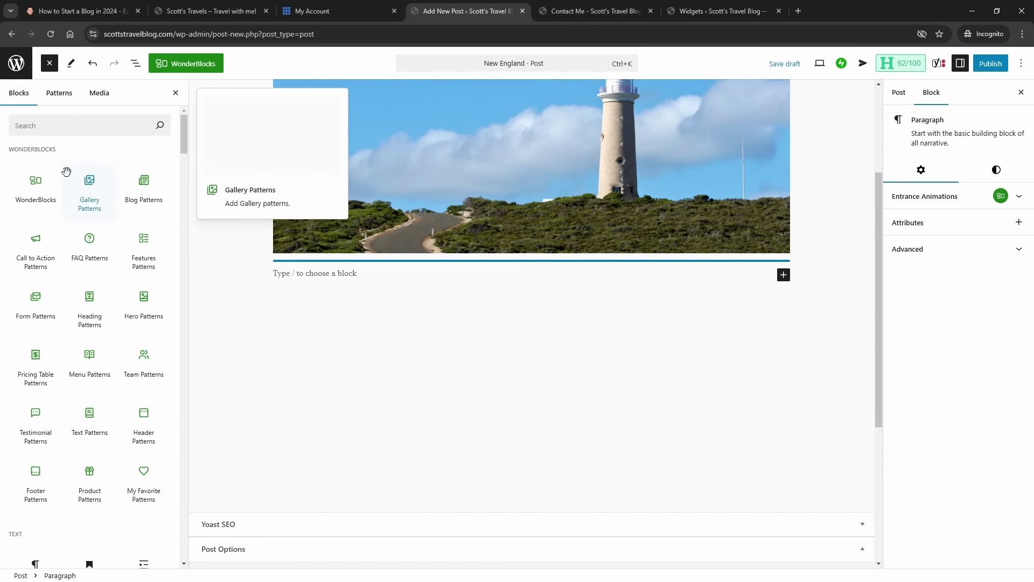
scroll(97, 307, down, 5)
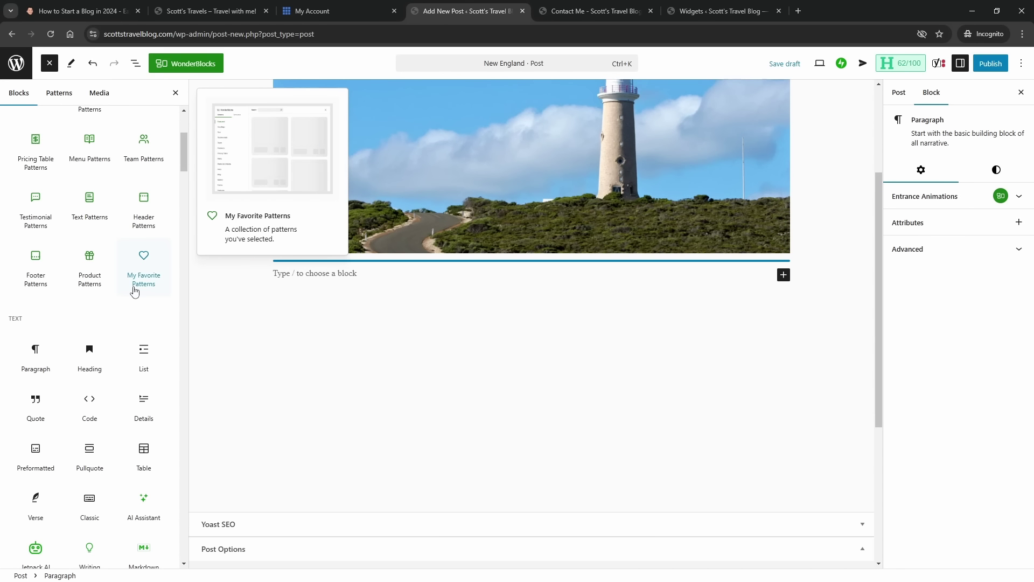
scroll(91, 330, down, 2)
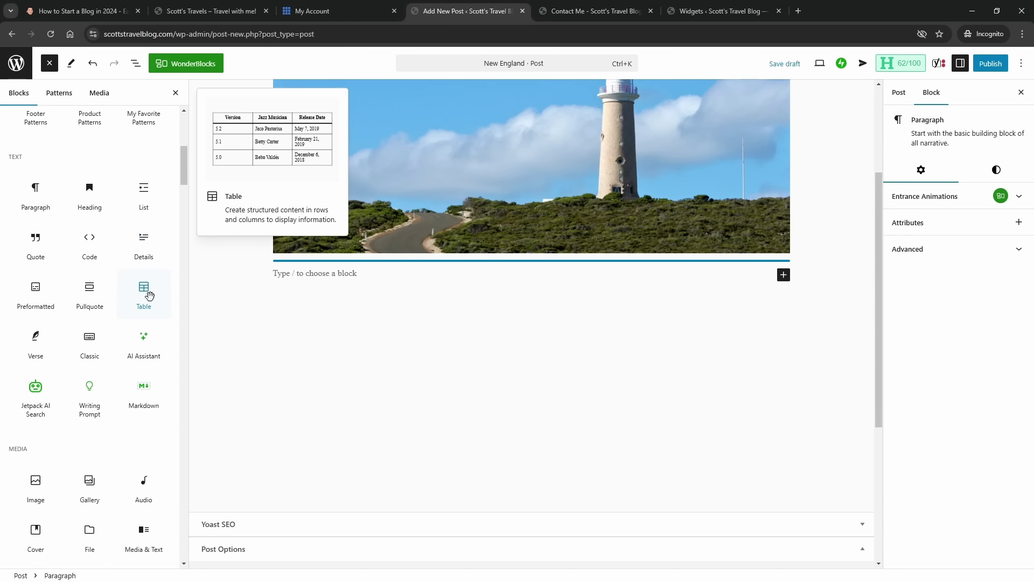
scroll(106, 291, down, 4)
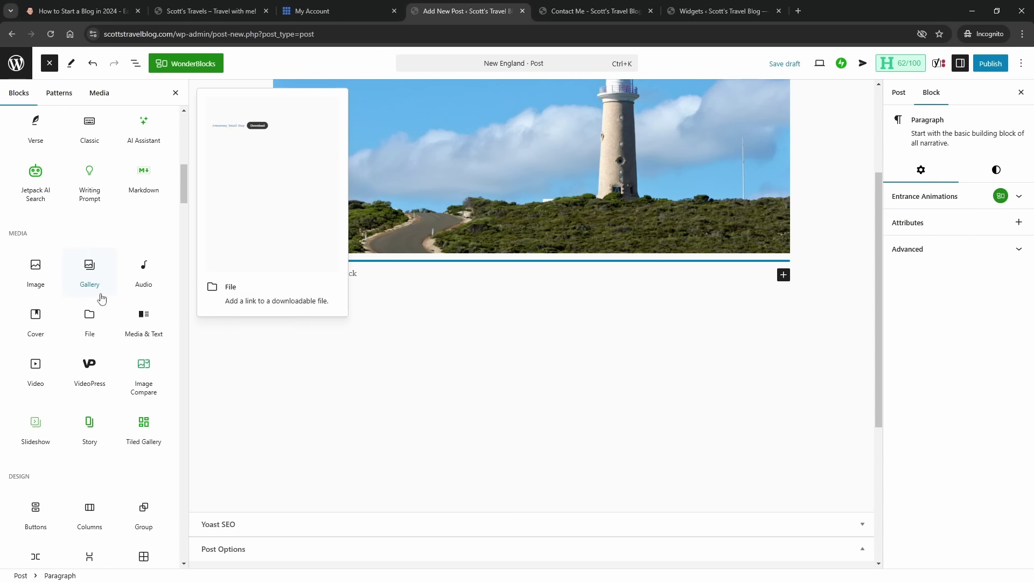
scroll(89, 385, down, 4)
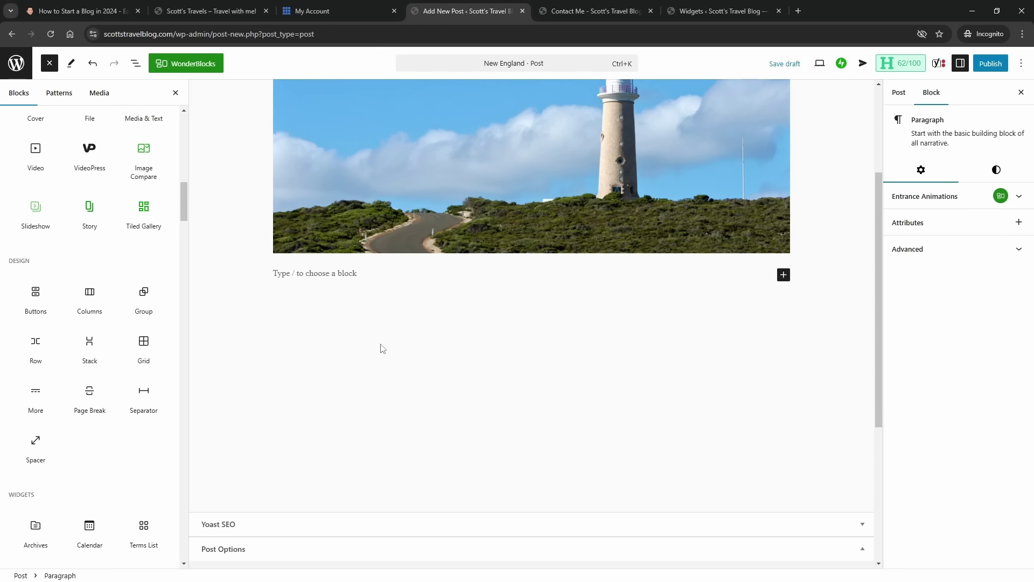
scroll(402, 358, up, 3)
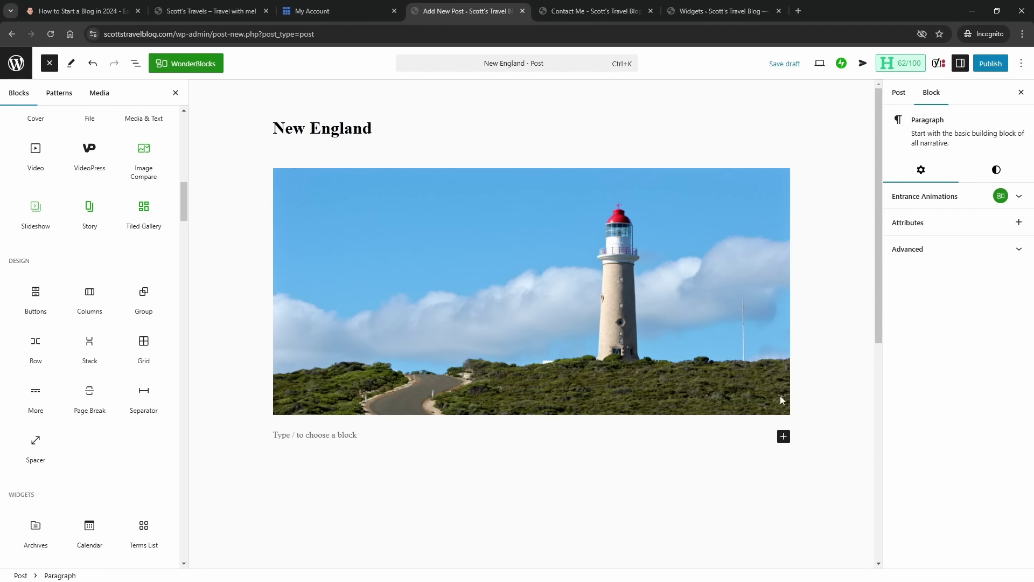
scroll(129, 265, down, 8)
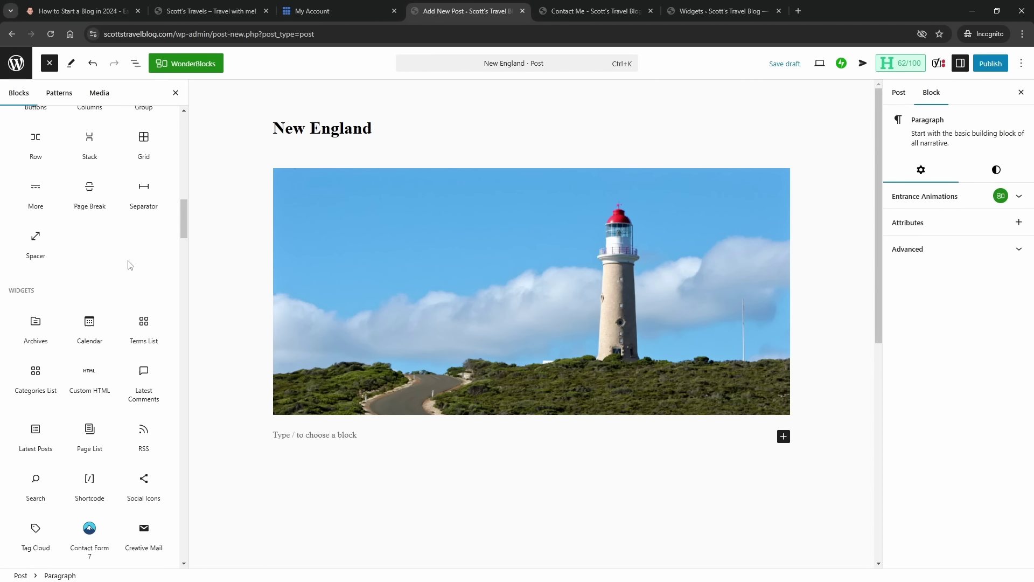
scroll(145, 410, down, 3)
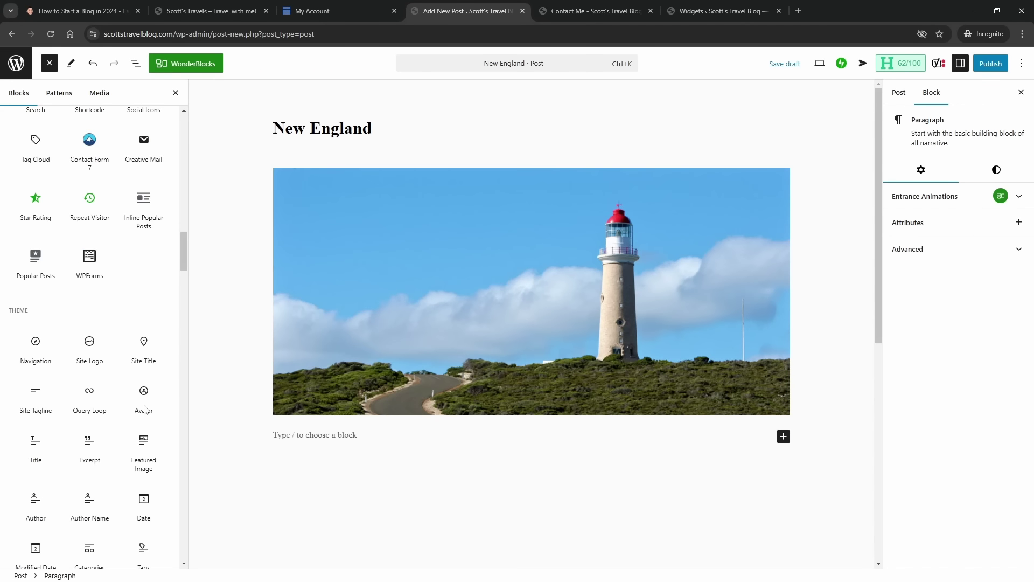
scroll(144, 409, up, 3)
scroll(144, 408, down, 5)
scroll(144, 403, up, 11)
scroll(143, 401, up, 10)
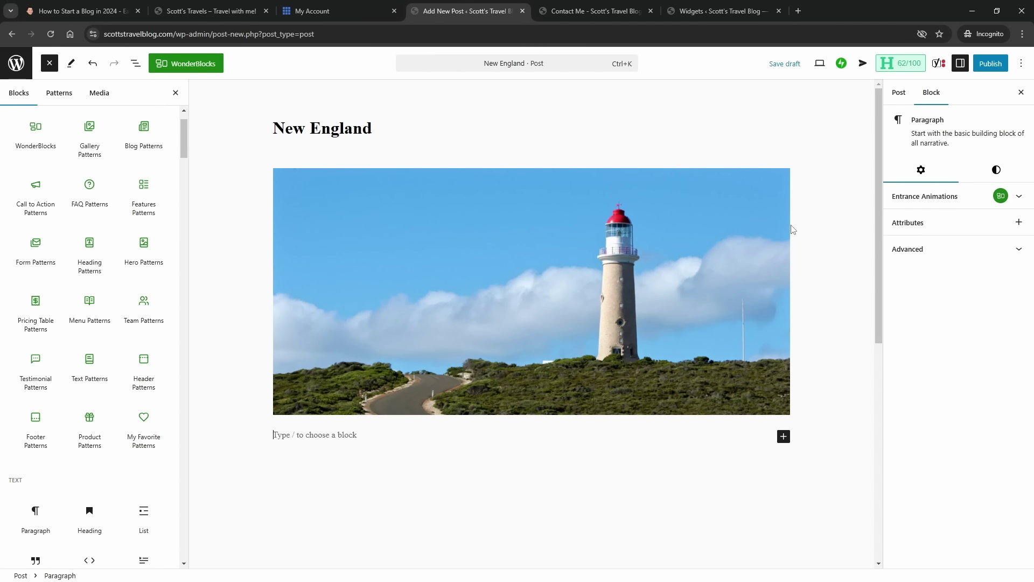
- Publish the New England post and go back to the Posts list
click(993, 69)
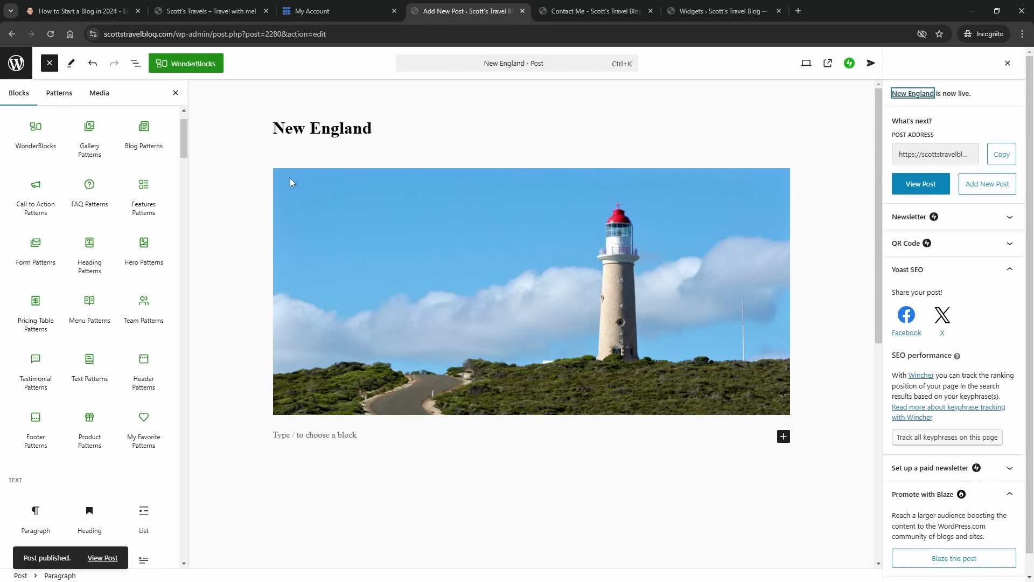
click(19, 67)
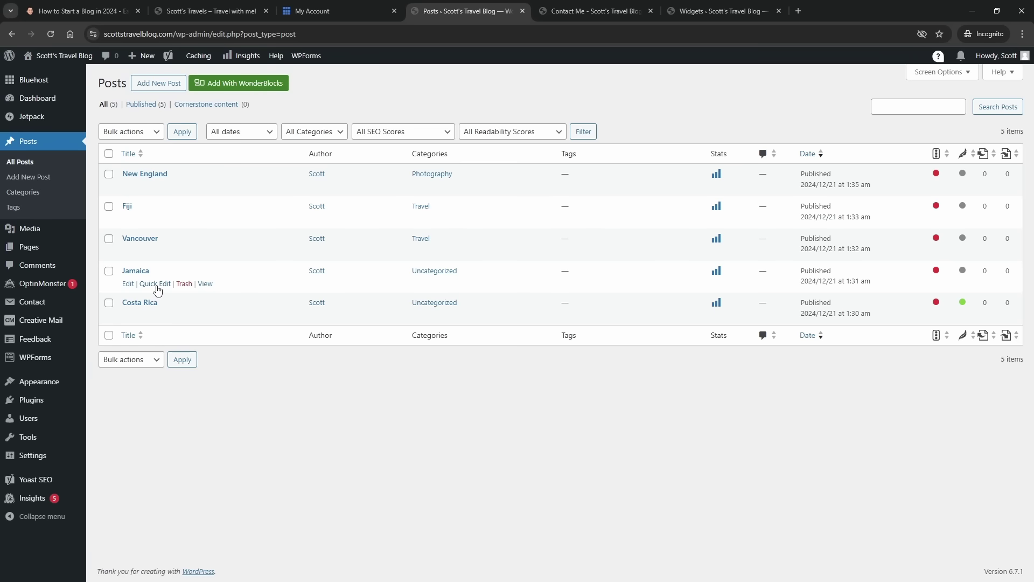
- Quick Edit the Jamaica post to file it under Travel instead of Uncategorized
click(157, 290)
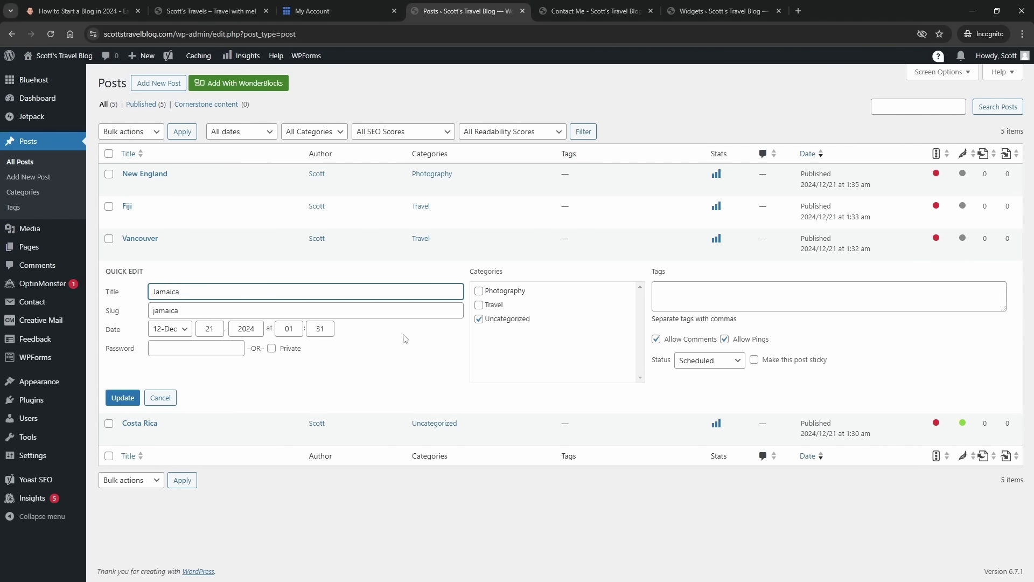
click(479, 319)
click(479, 305)
click(479, 319)
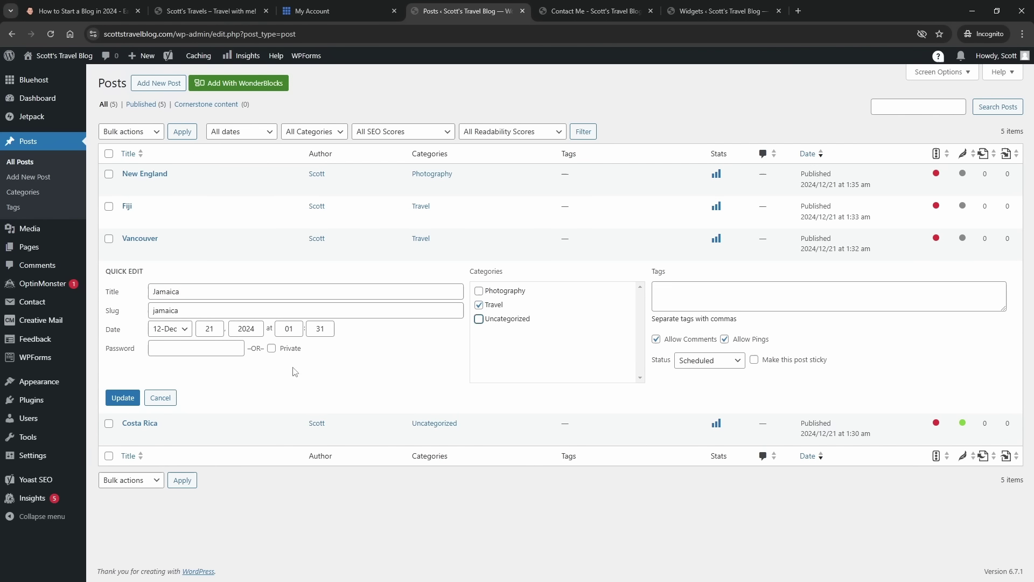
click(123, 399)
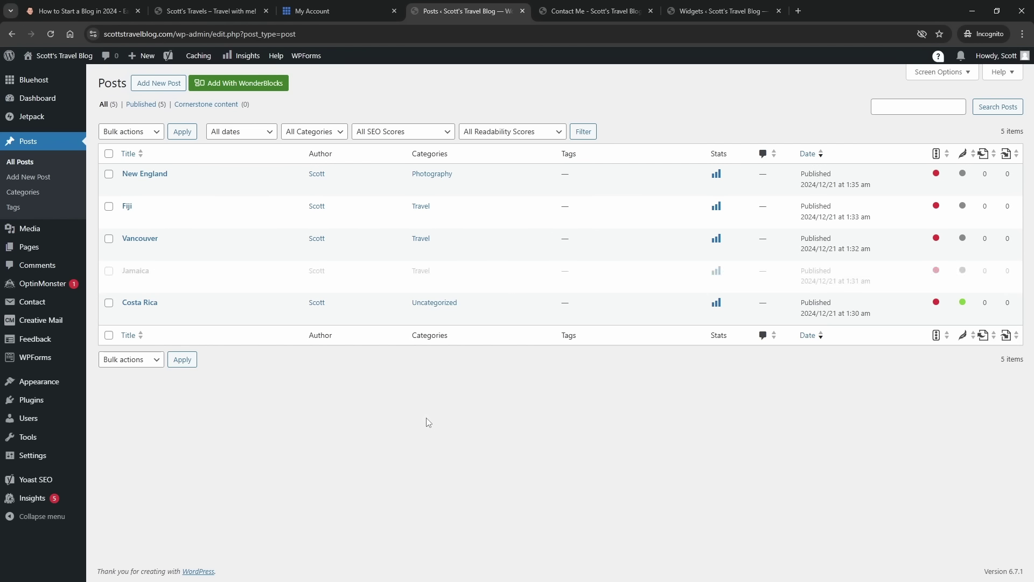
- Quick Edit the Costa Rica post to file it under Photography instead of Uncategorized
click(163, 314)
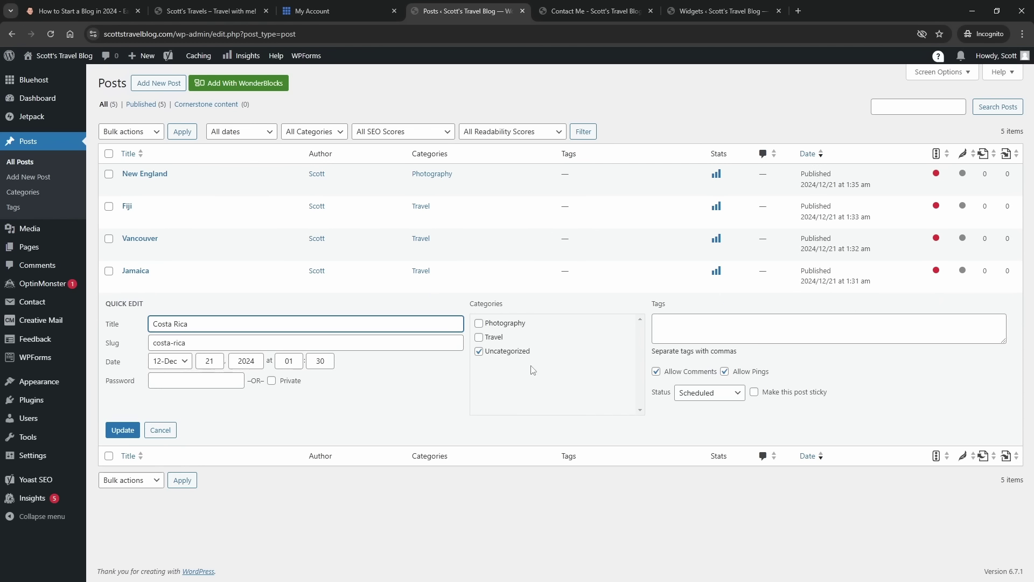
click(479, 323)
click(479, 350)
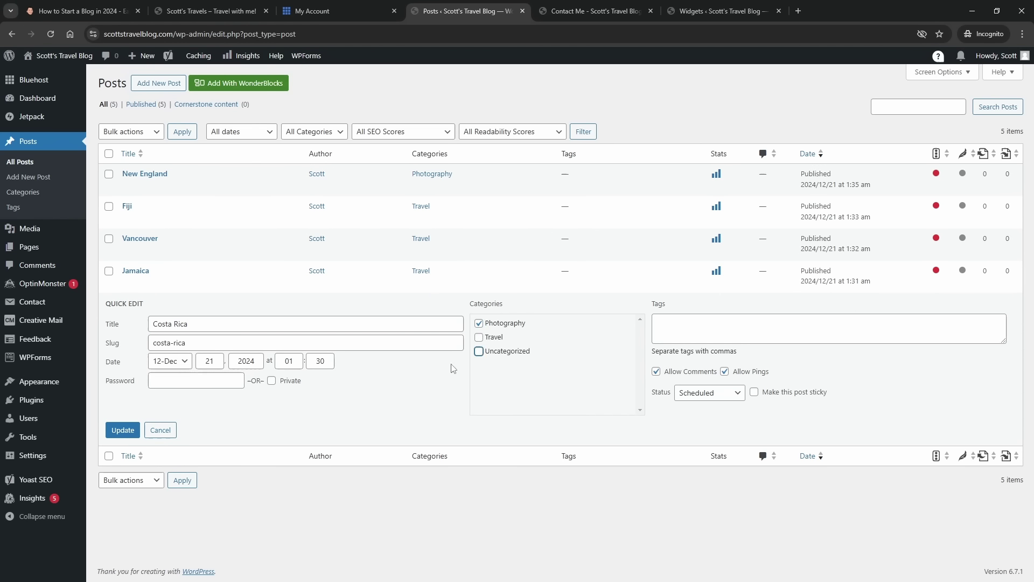
click(132, 434)
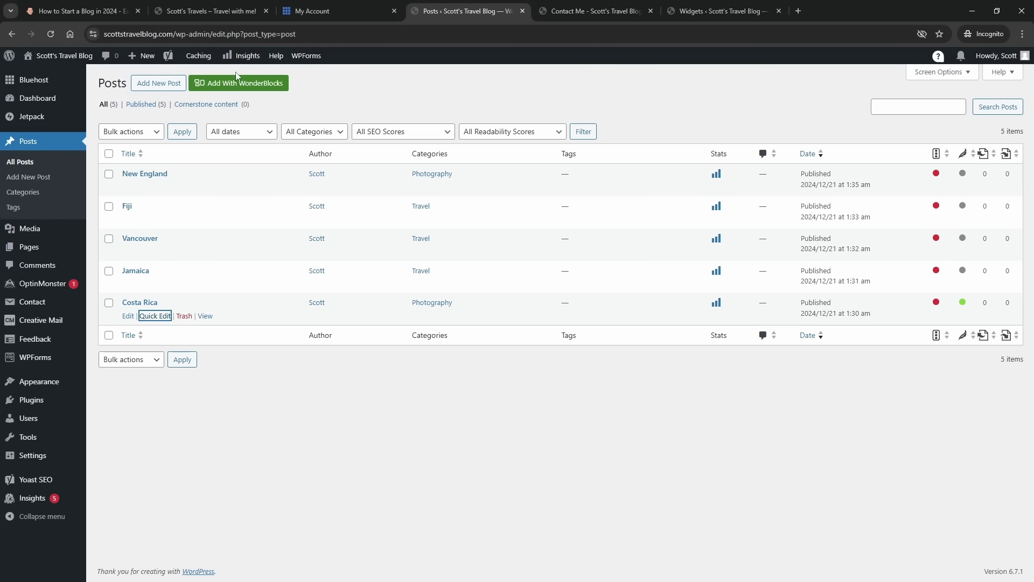
- Purge all cached pages from the Caching menu
mouse_move(188, 52)
click(206, 78)
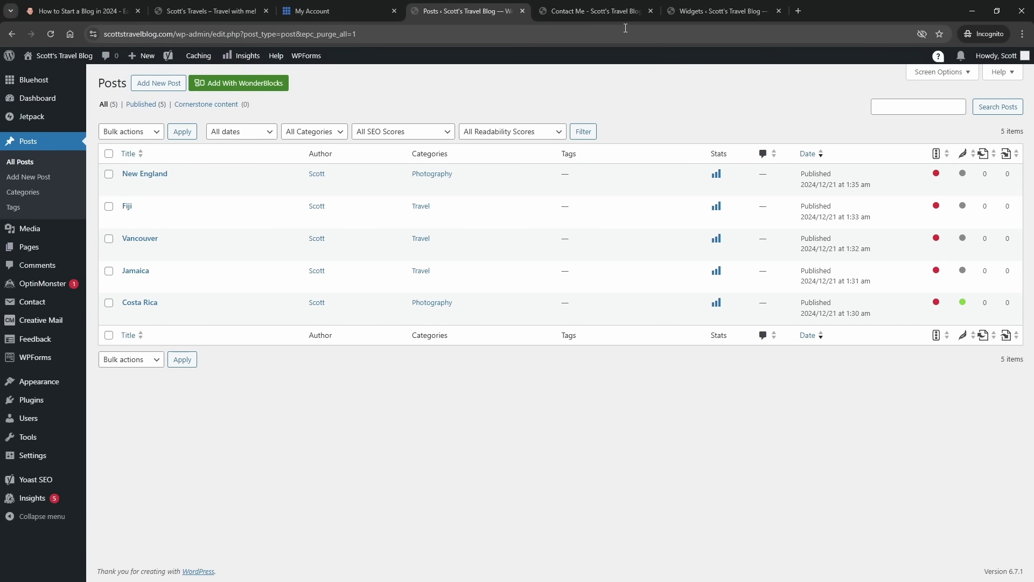
mouse_move(62, 62)
middle_click(37, 76)
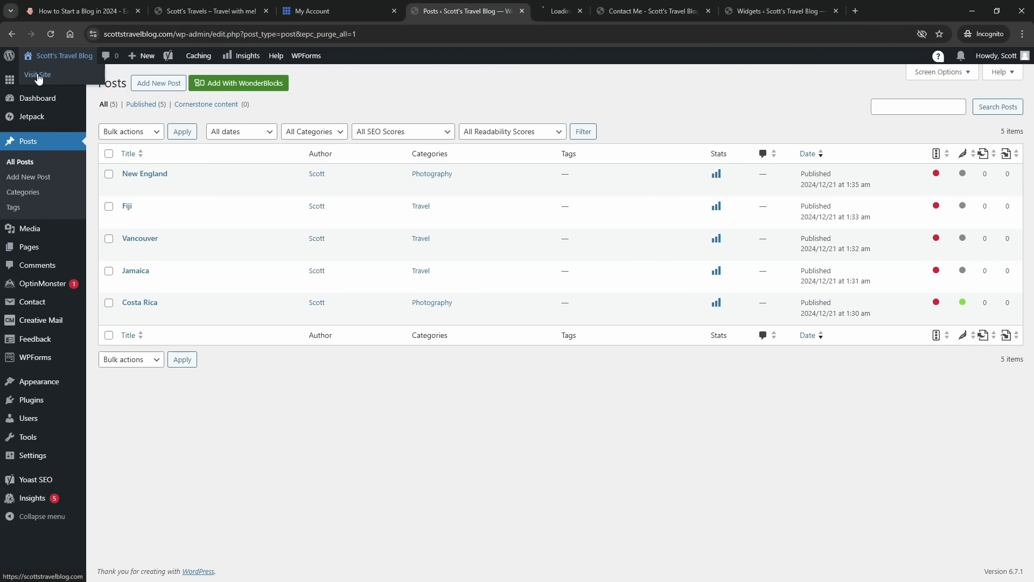
click(598, 8)
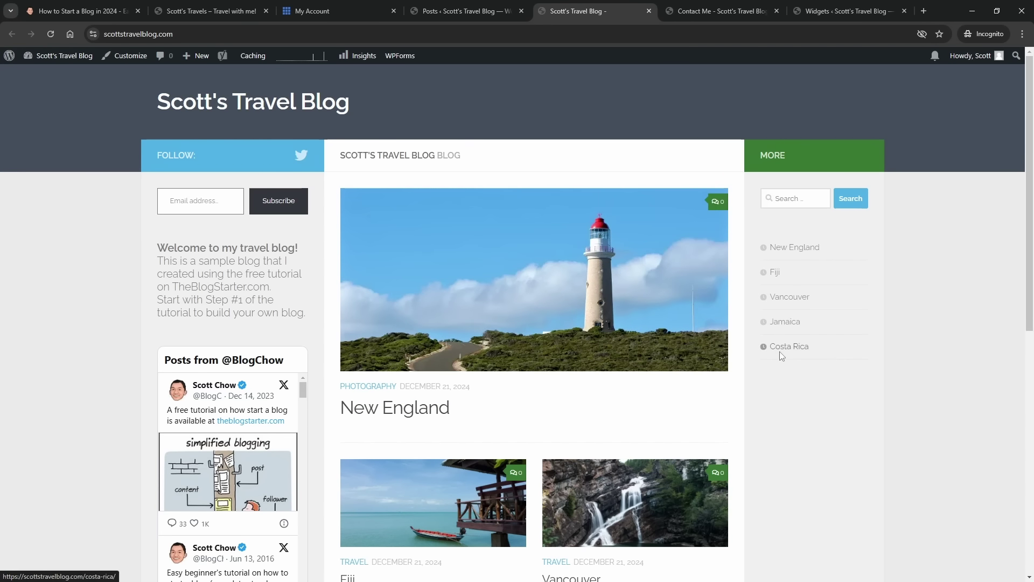
scroll(540, 230, down, 3)
scroll(543, 237, down, 4)
scroll(544, 237, up, 7)
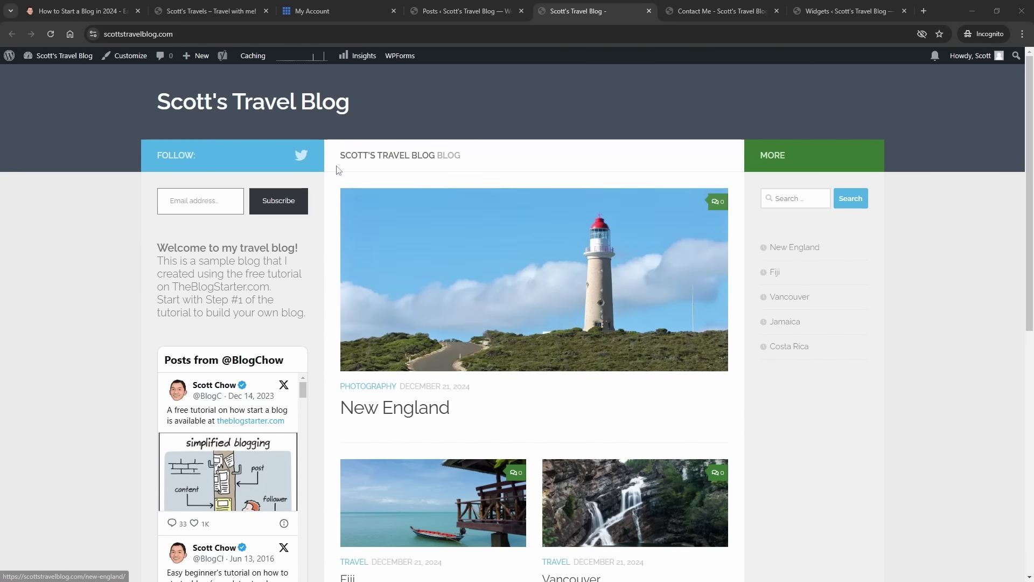
scroll(207, 255, down, 2)
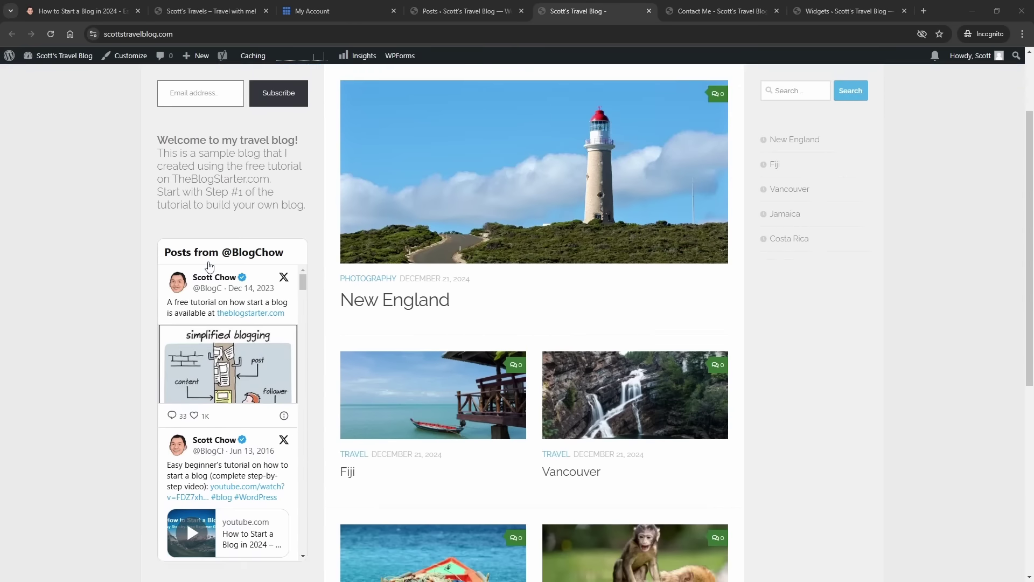
scroll(207, 256, up, 2)
click(486, 13)
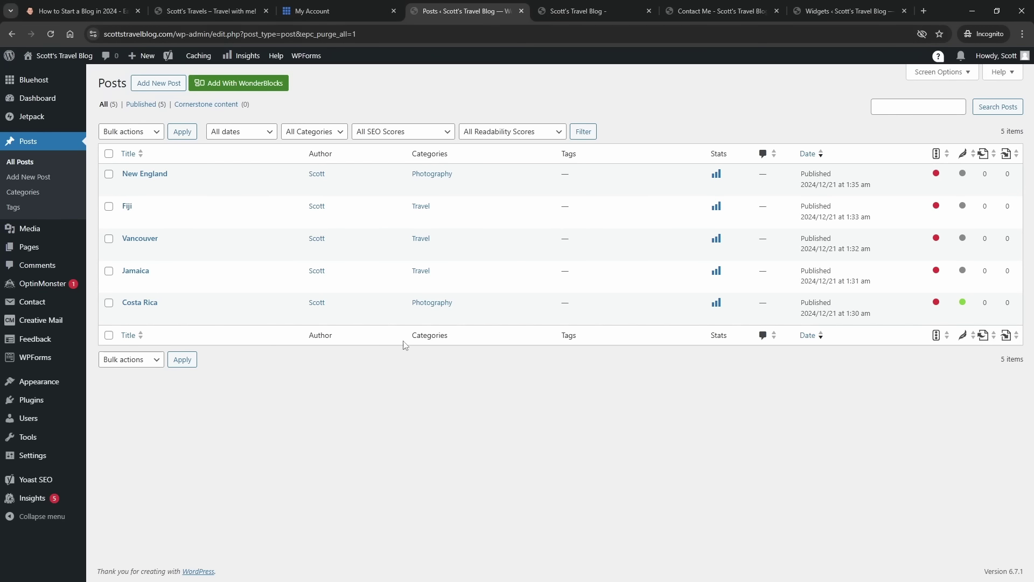
- Add the Resources and About Me pages to the Primary Menu
mouse_move(61, 383)
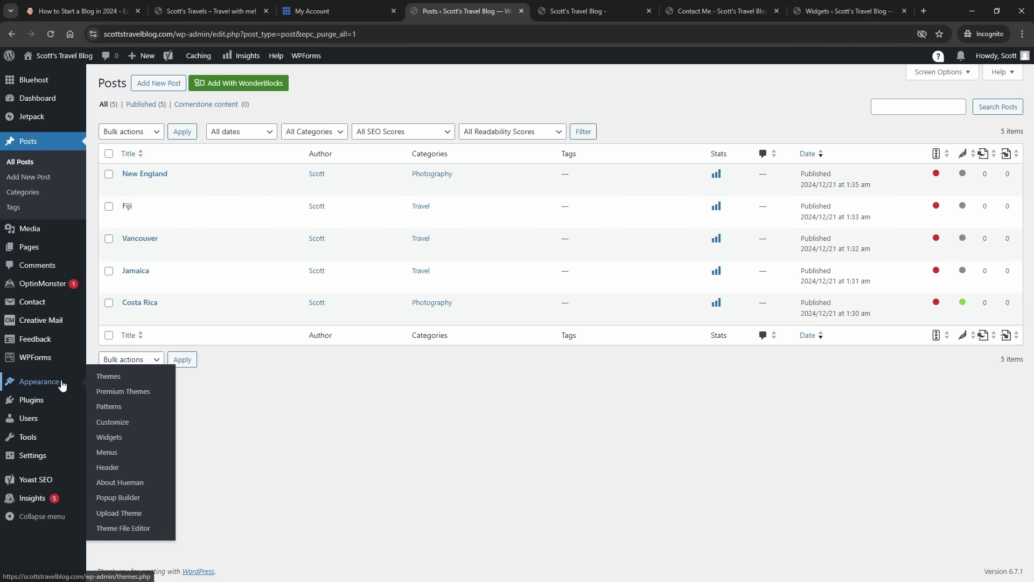
click(121, 454)
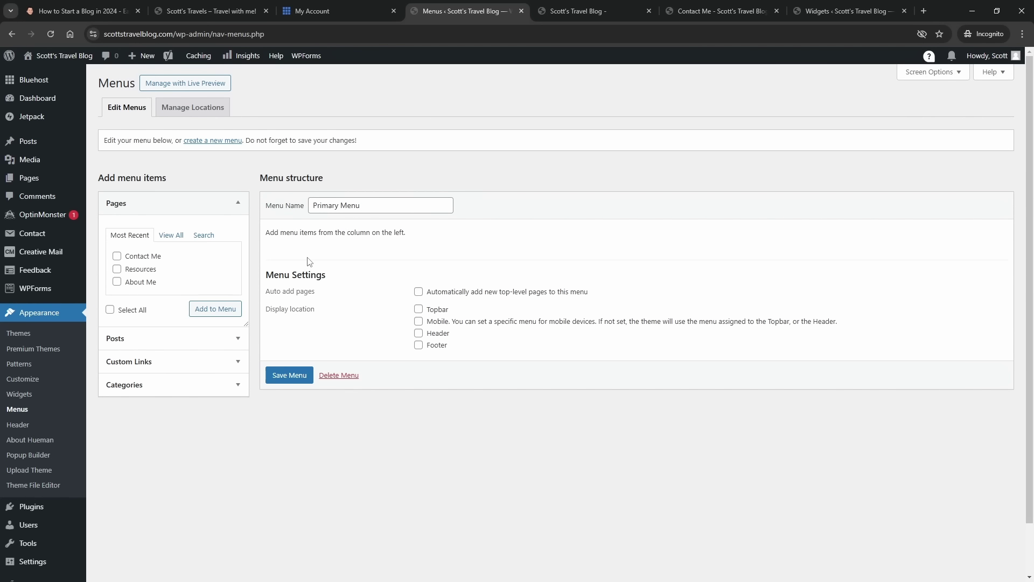
click(116, 269)
click(117, 282)
click(225, 316)
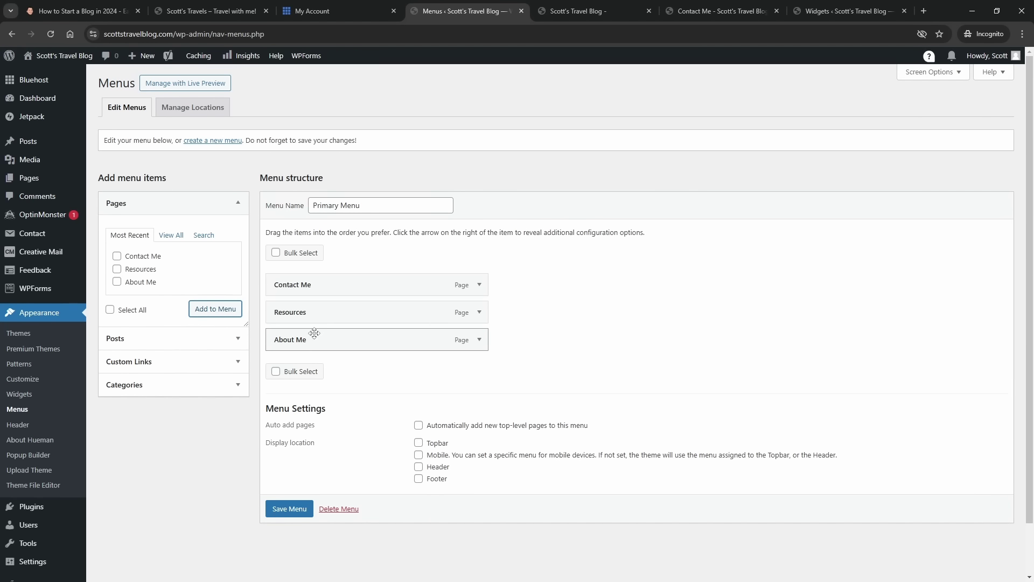
- Order the menu as About Me, Resources, Contact Me and save it
drag(340, 341, 341, 285)
drag(347, 346, 345, 316)
click(288, 511)
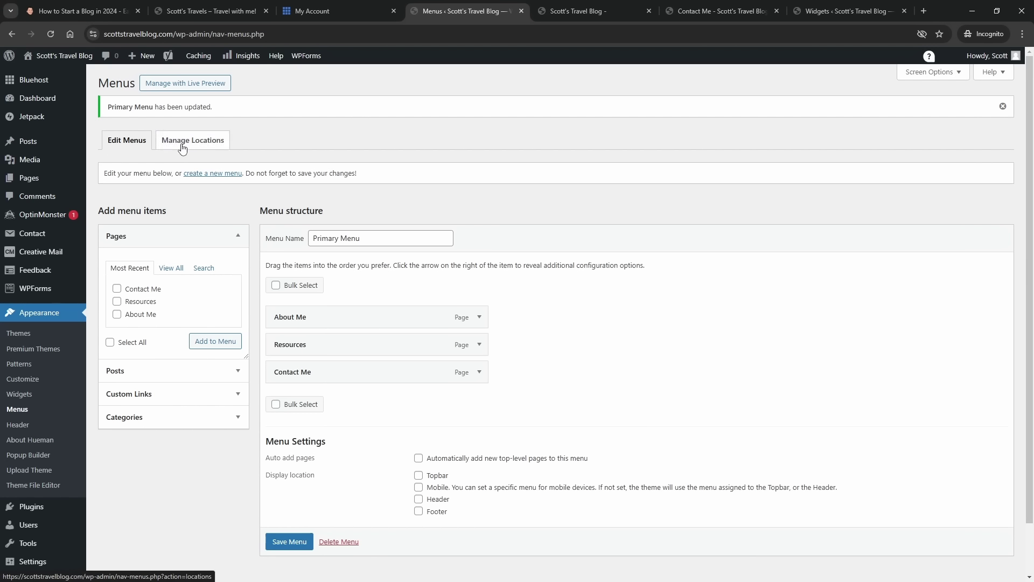
- Assign Primary Menu to the Topbar location and save the locations
click(201, 149)
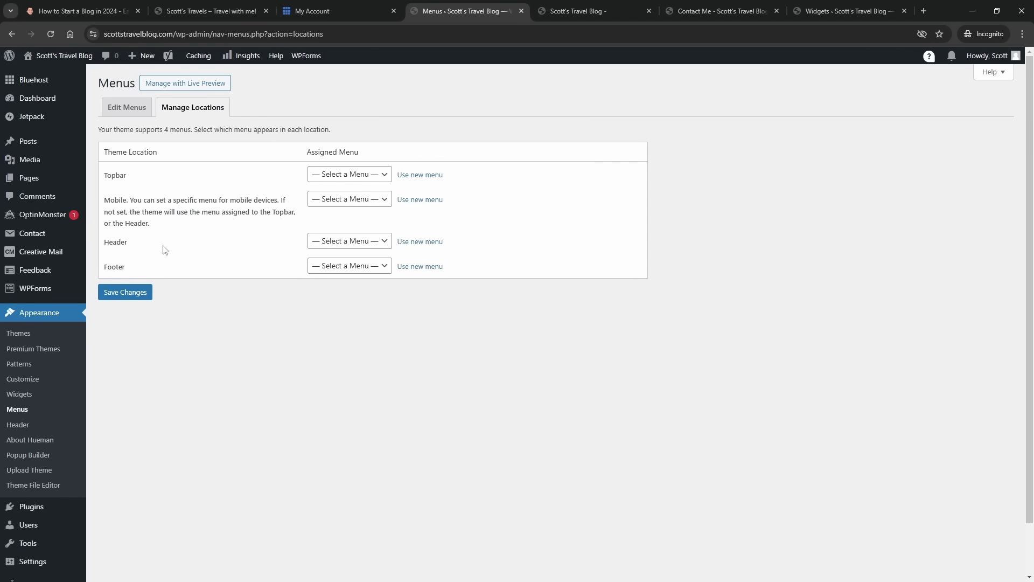
click(346, 181)
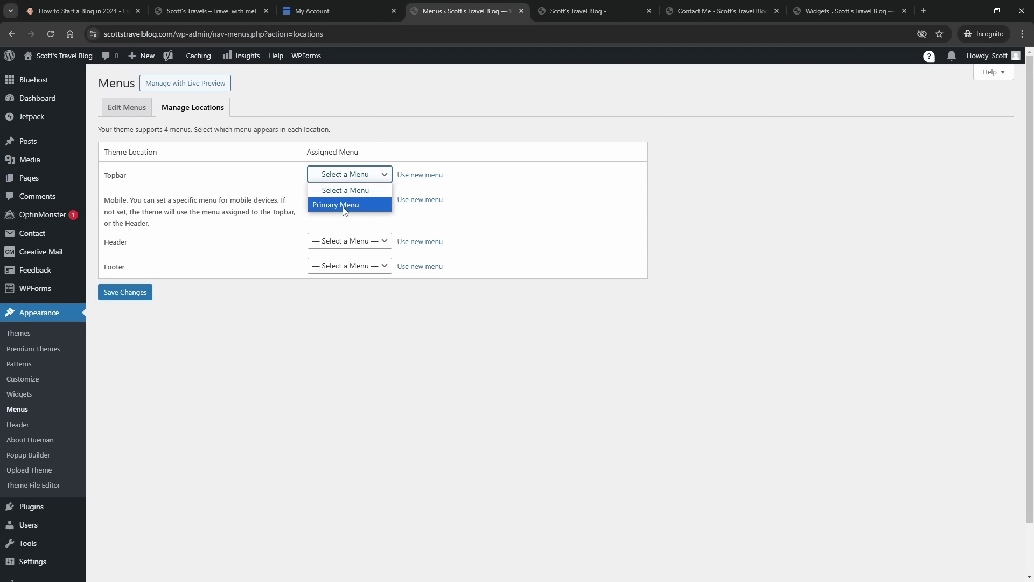
click(344, 205)
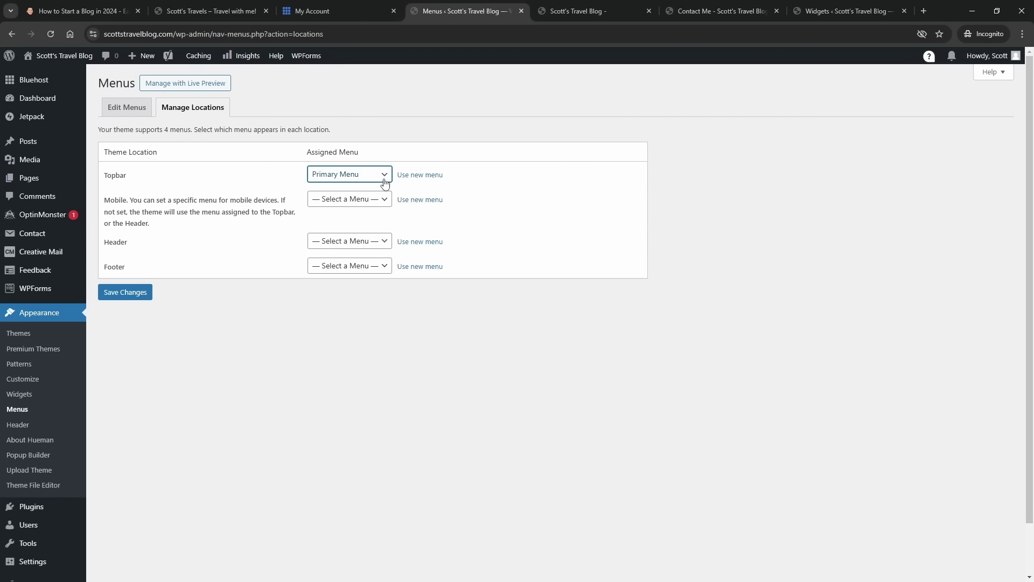
click(136, 293)
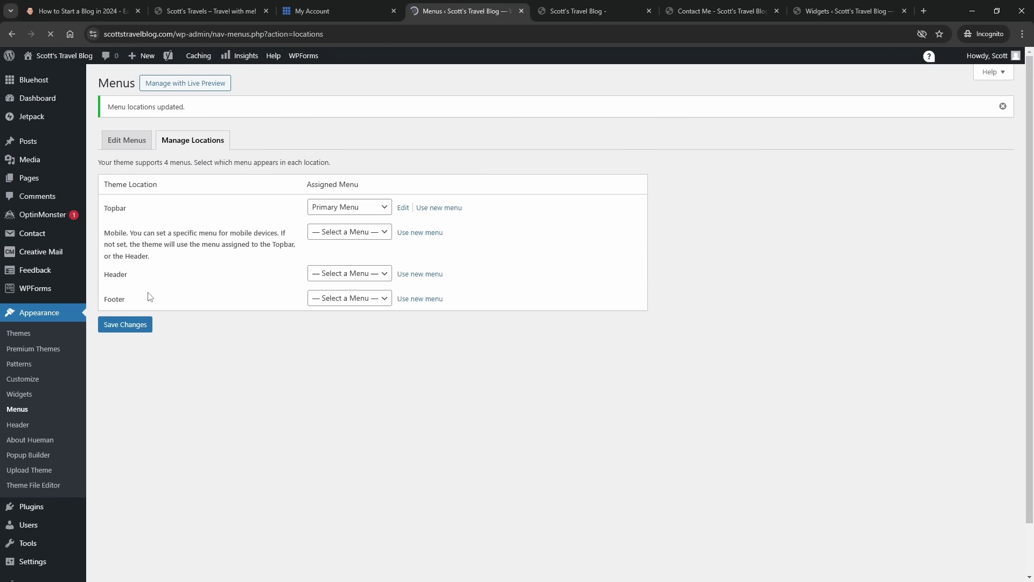
click(127, 140)
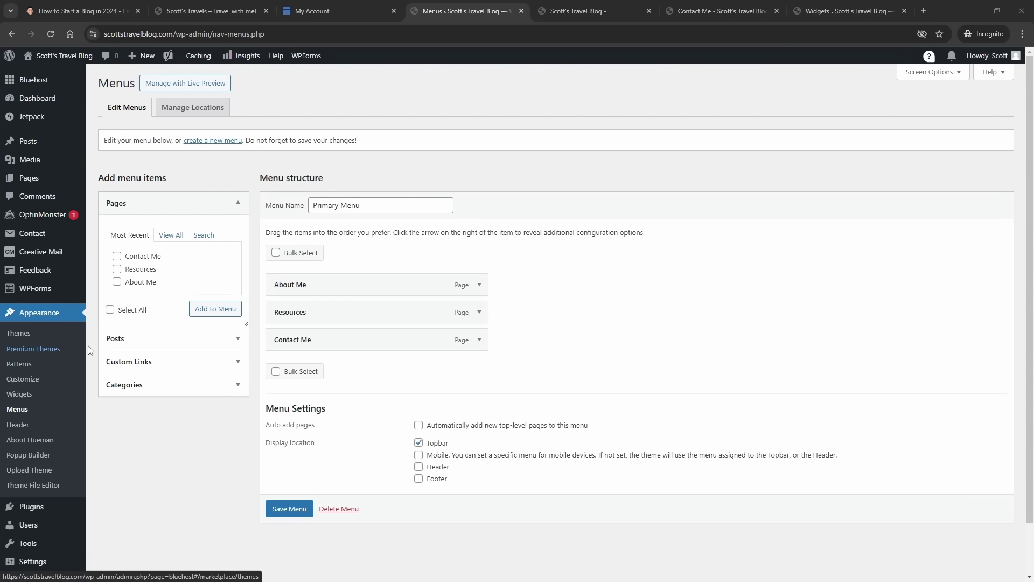
- Create a menu named 'Secondary Menu' and save it with the Header location ticked
click(206, 142)
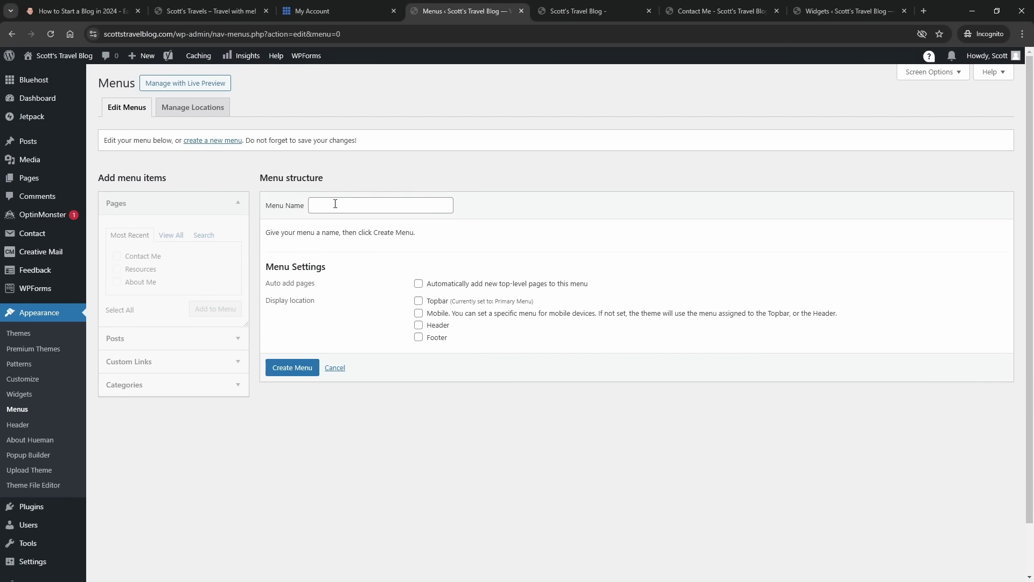
click(335, 205)
text(Seco)
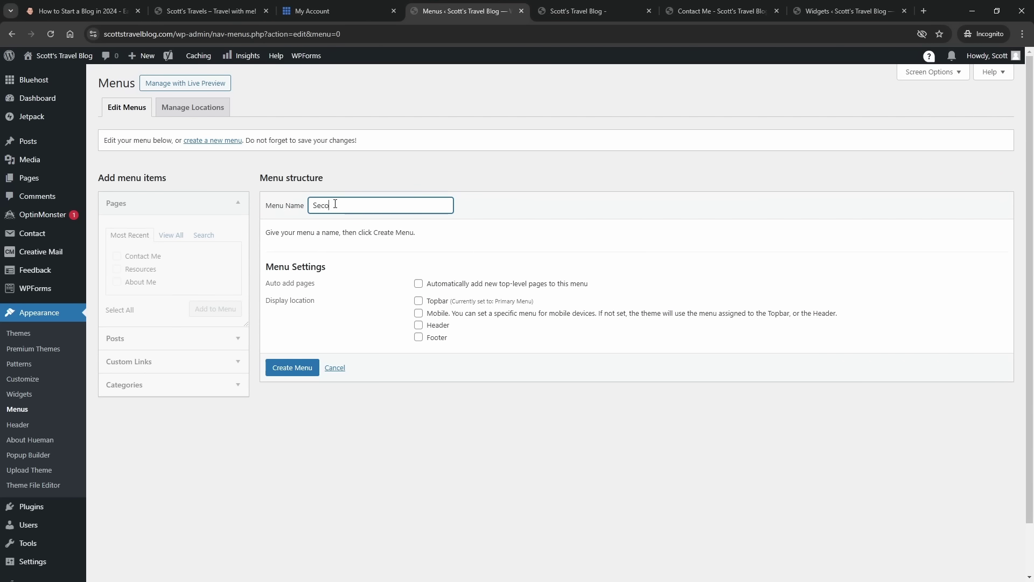
text(ndary Menu)
click(300, 376)
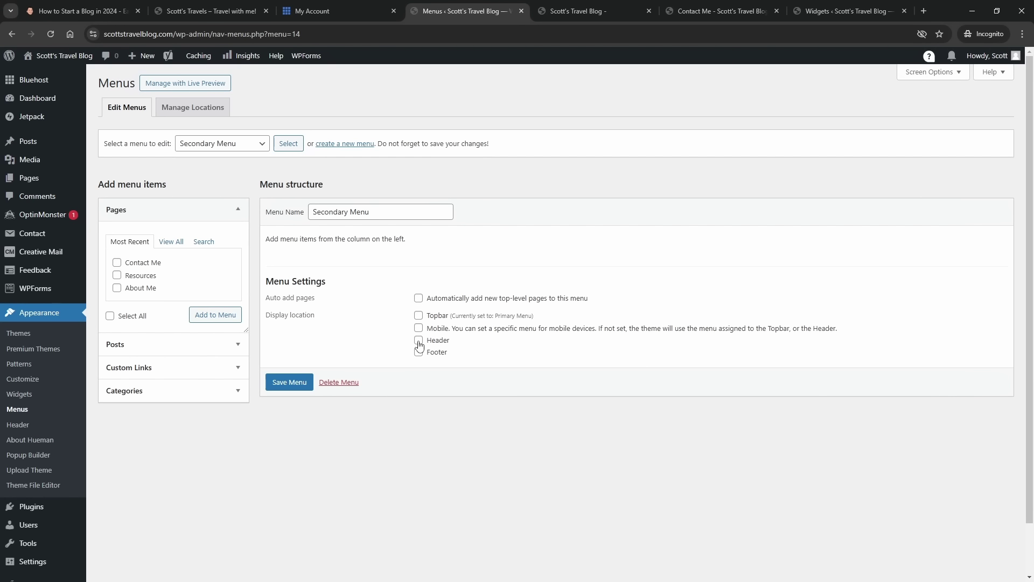
click(291, 382)
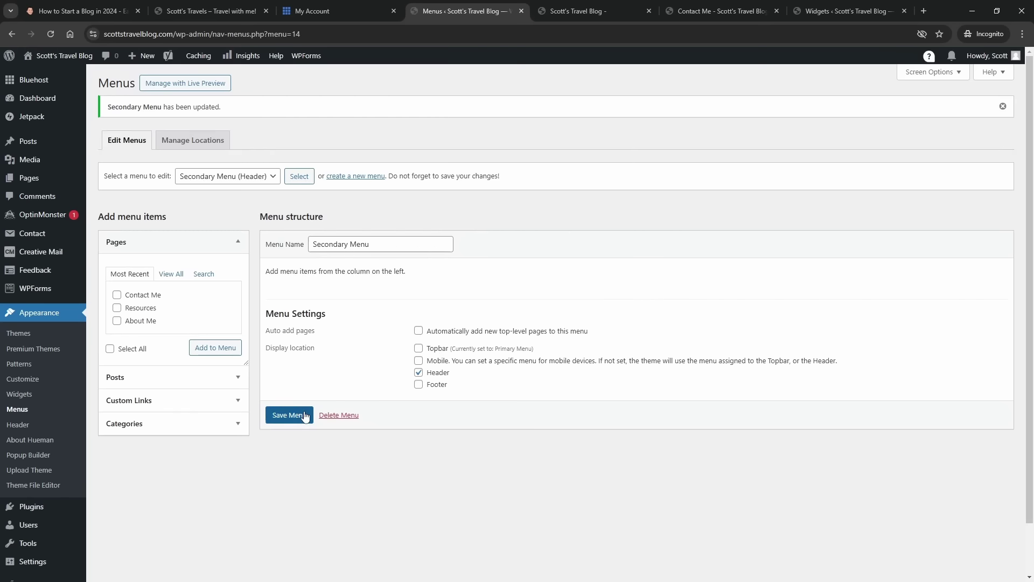
- Add the Travel and Photography categories to the Secondary Menu and save it
click(183, 424)
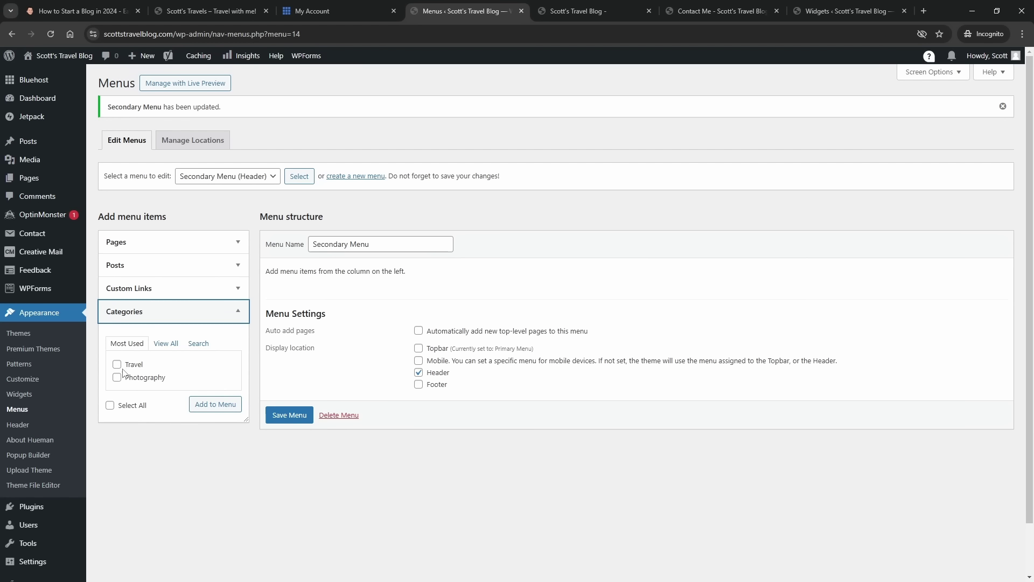
click(118, 365)
click(117, 377)
click(215, 404)
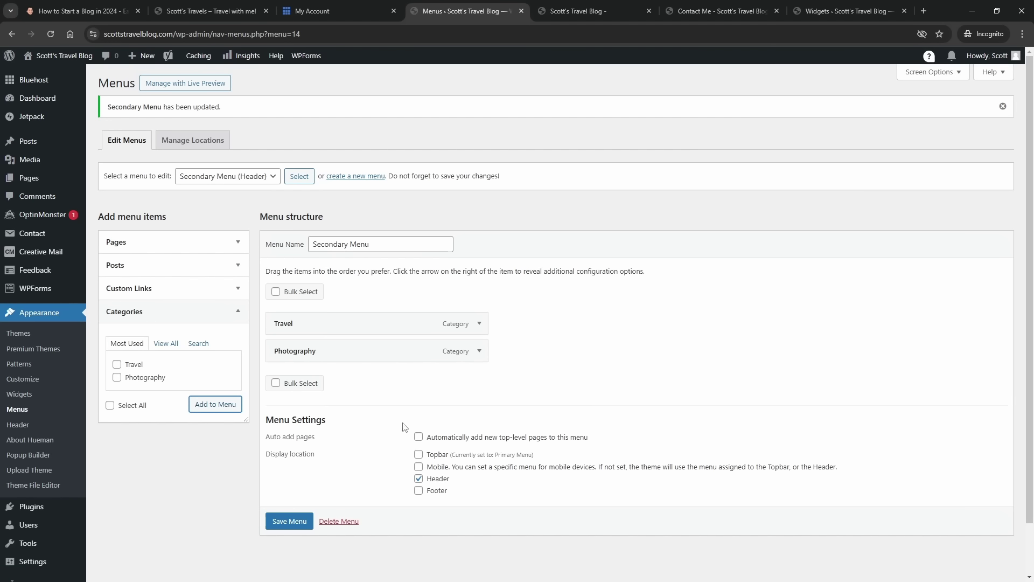
click(478, 353)
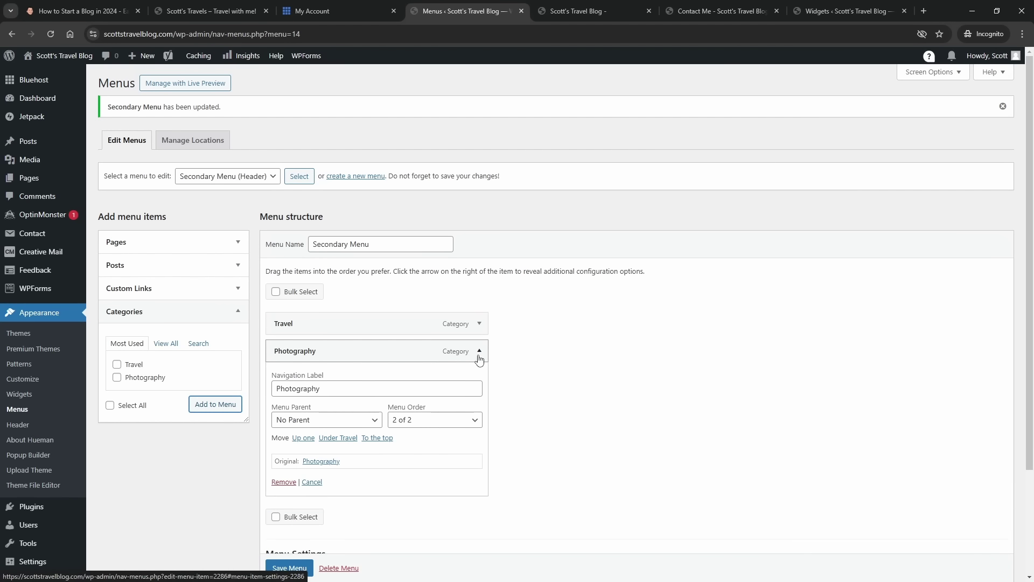
click(479, 352)
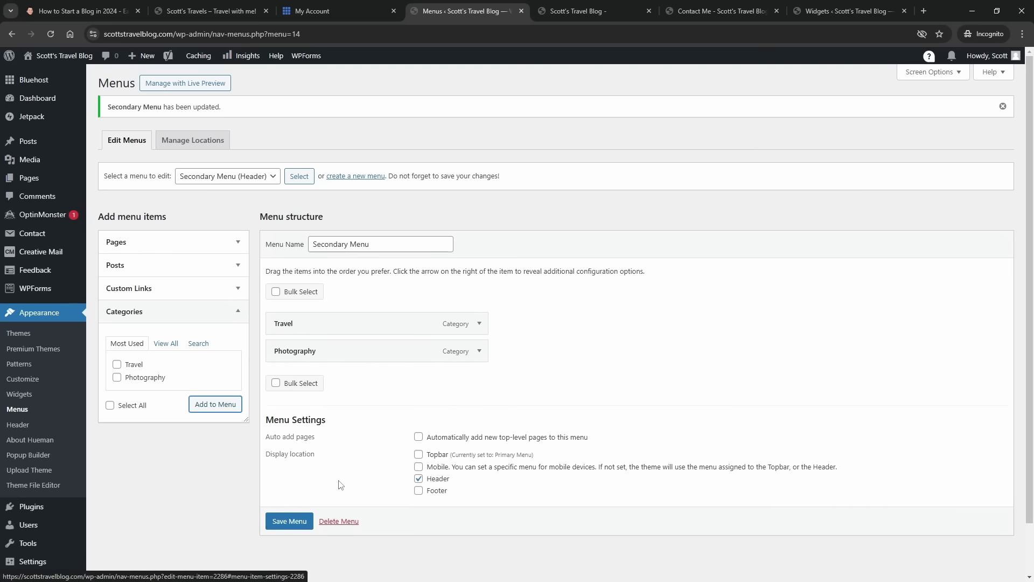
click(299, 523)
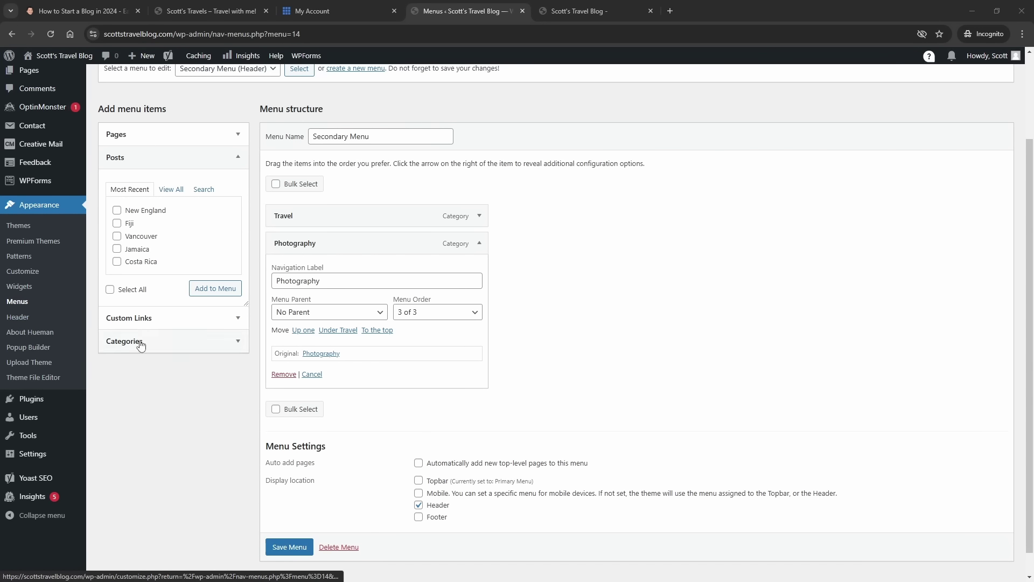
- Add the five travel posts (New England, Fiji, Vancouver, Jamaica, Costa Rica) to the Secondary Menu
click(479, 245)
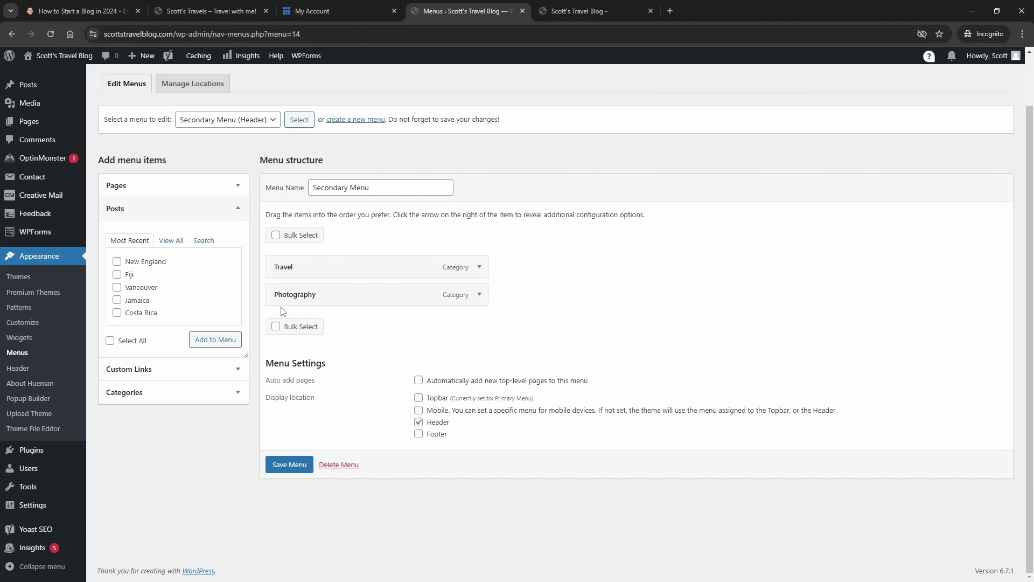
click(481, 274)
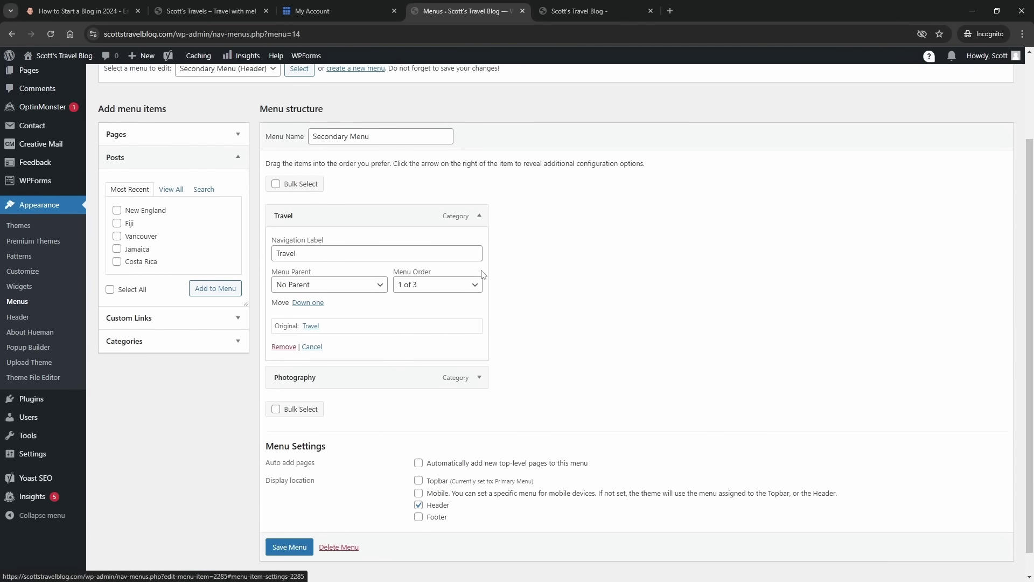
click(480, 221)
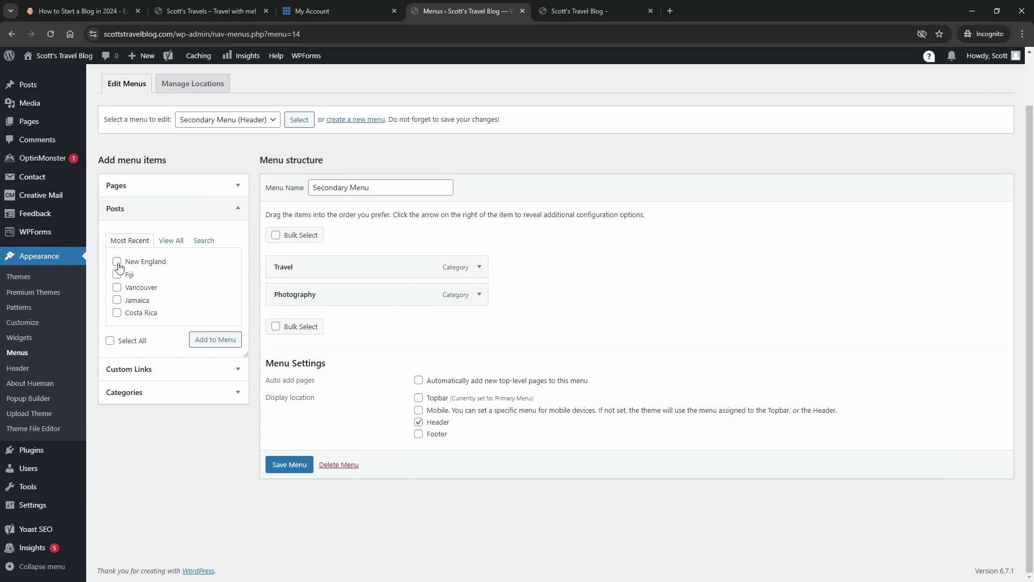
click(215, 339)
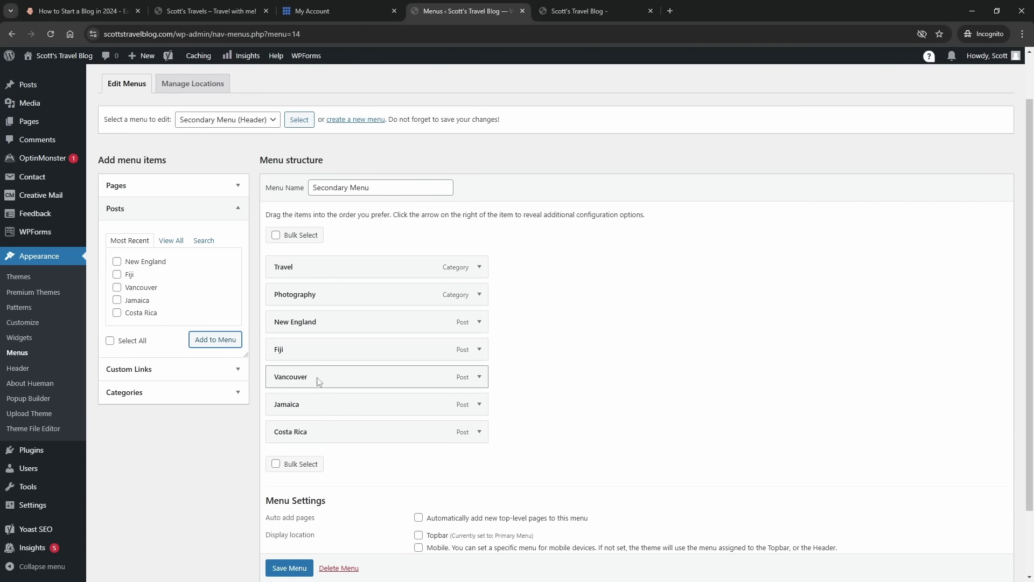
- Nest the Fiji, Vancouver and Jamaica posts as sub items under Travel
drag(316, 351, 317, 295)
drag(321, 382, 323, 317)
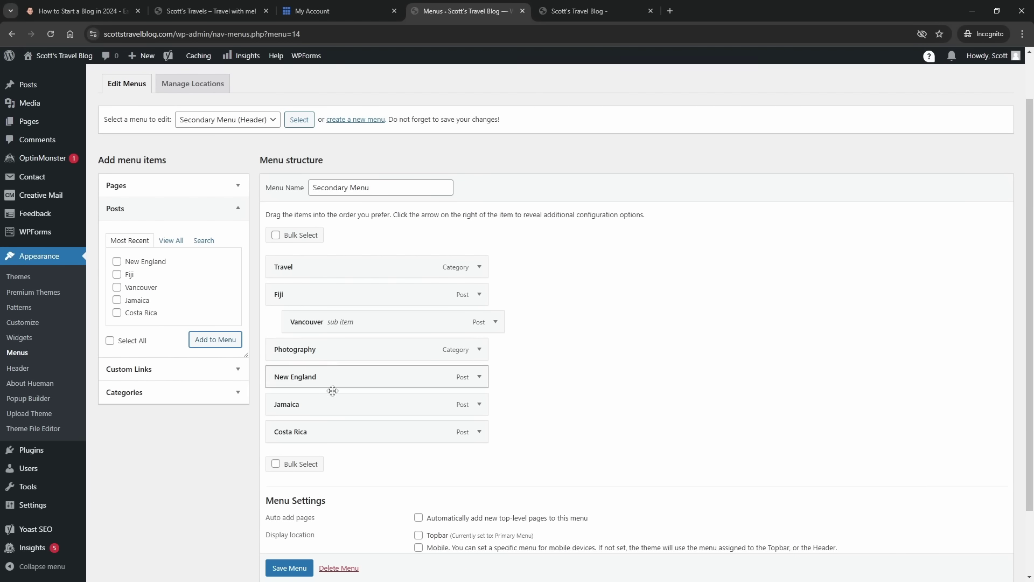
drag(329, 411, 319, 356)
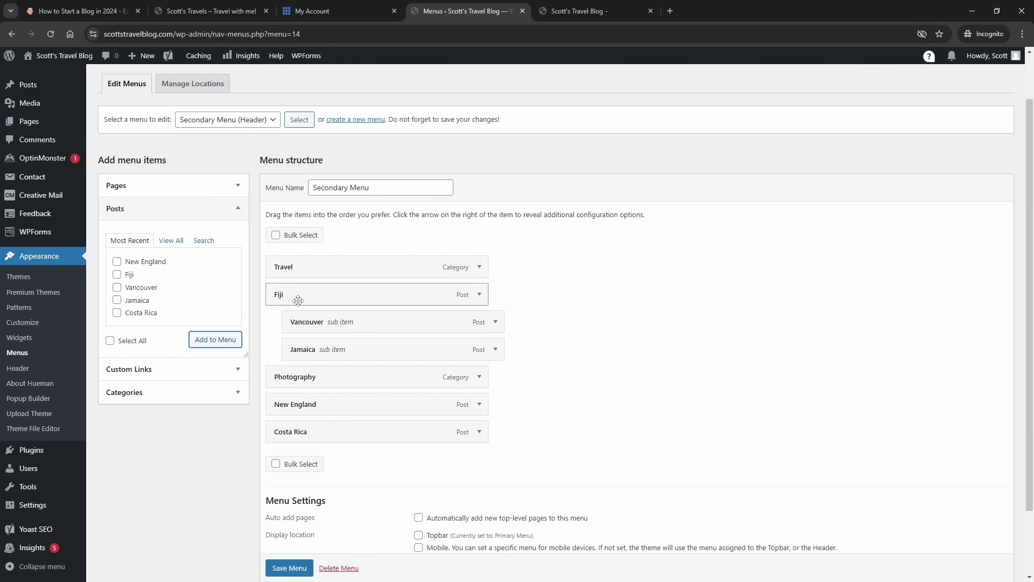
drag(298, 301, 334, 349)
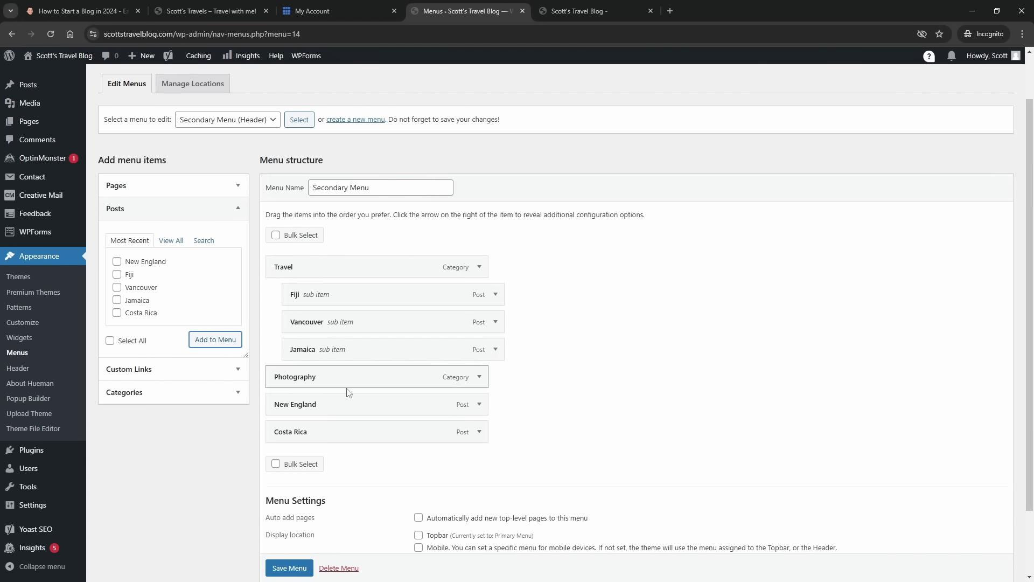
- Nest New England under Photography and save the Secondary Menu
drag(310, 409, 329, 434)
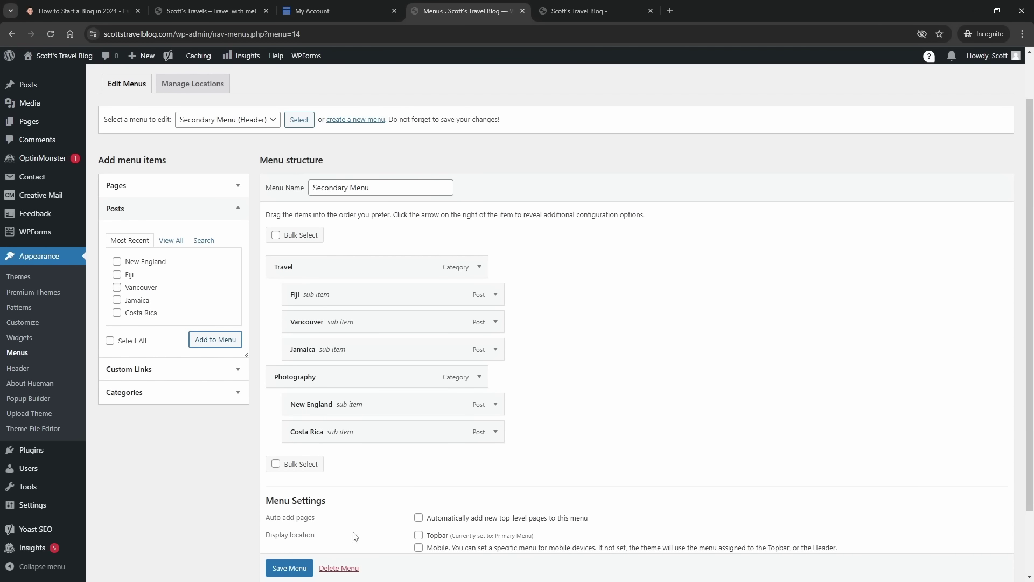
scroll(302, 568, down, 1)
click(301, 568)
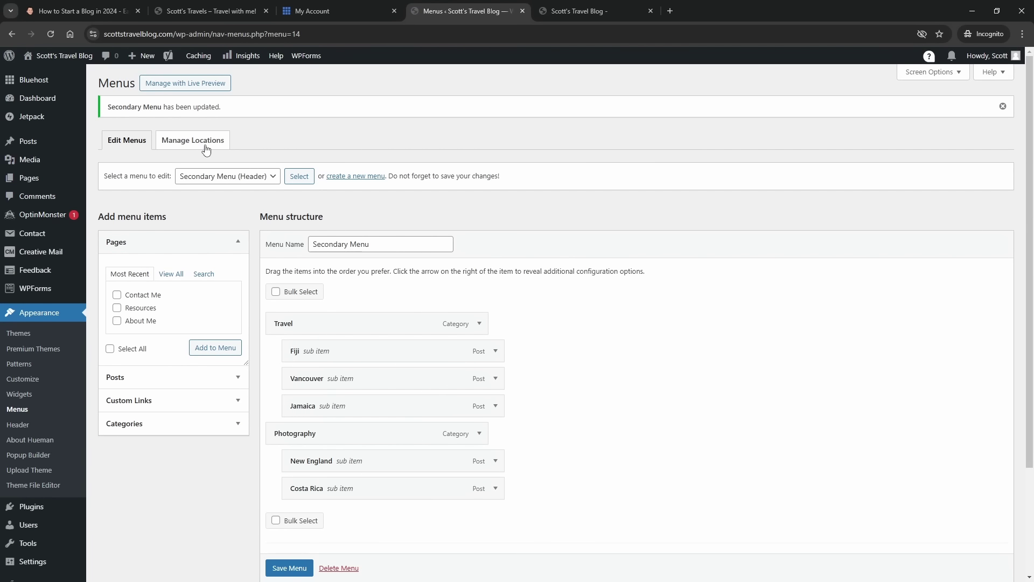
- Review the menu location assignments, then reload the live Scott's Travel Blog front page to show the new menus
click(207, 149)
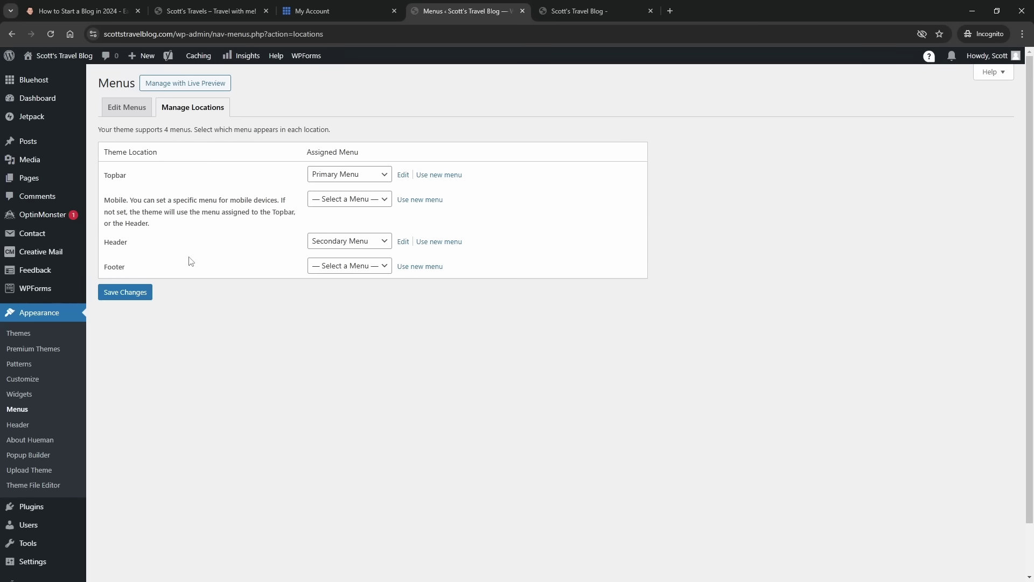
click(128, 107)
mouse_move(197, 60)
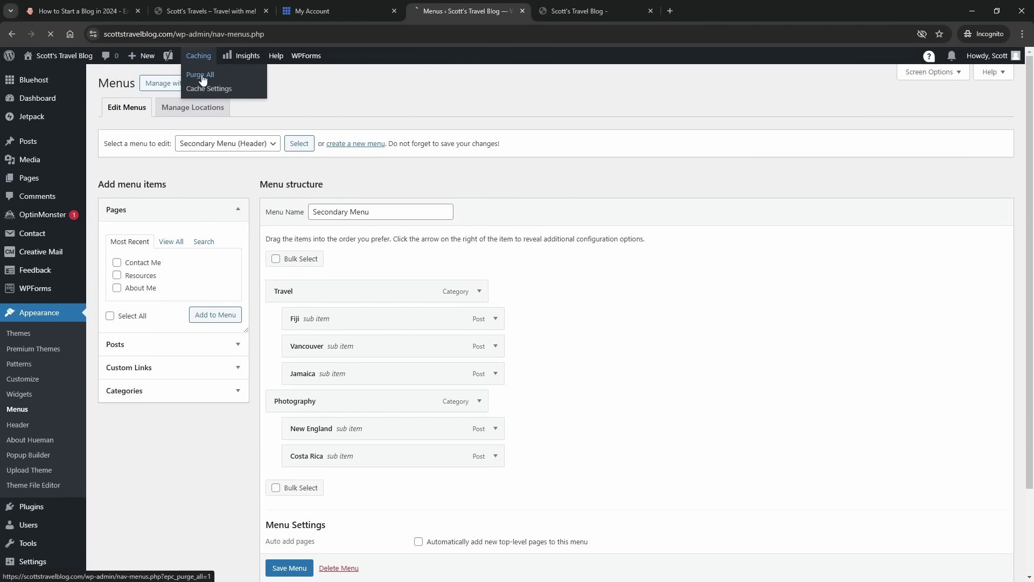
click(571, 13)
click(52, 34)
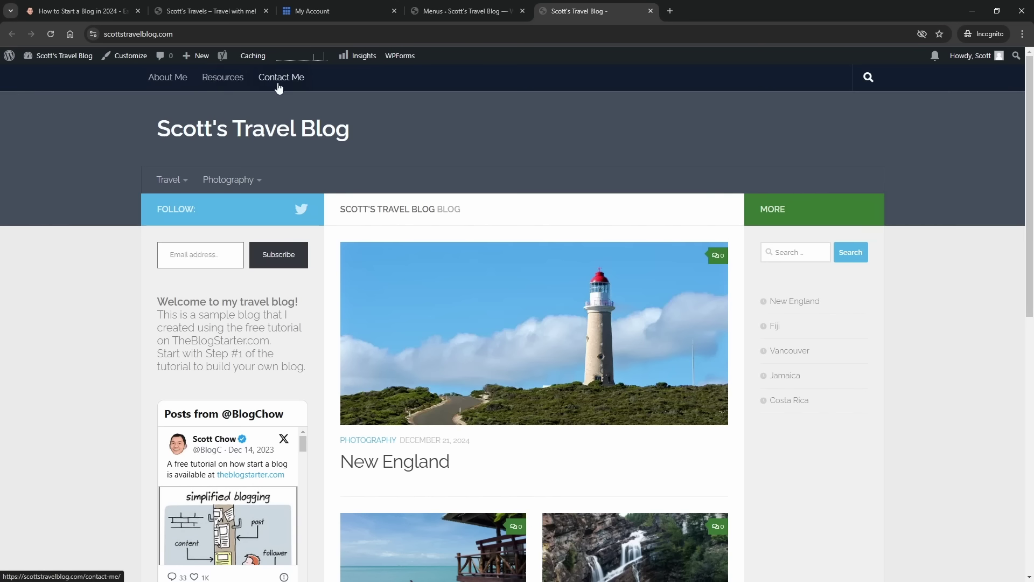
- Open the Travel category archive from the header dropdown, listing the Fiji, Vancouver and Jamaica posts
mouse_move(184, 181)
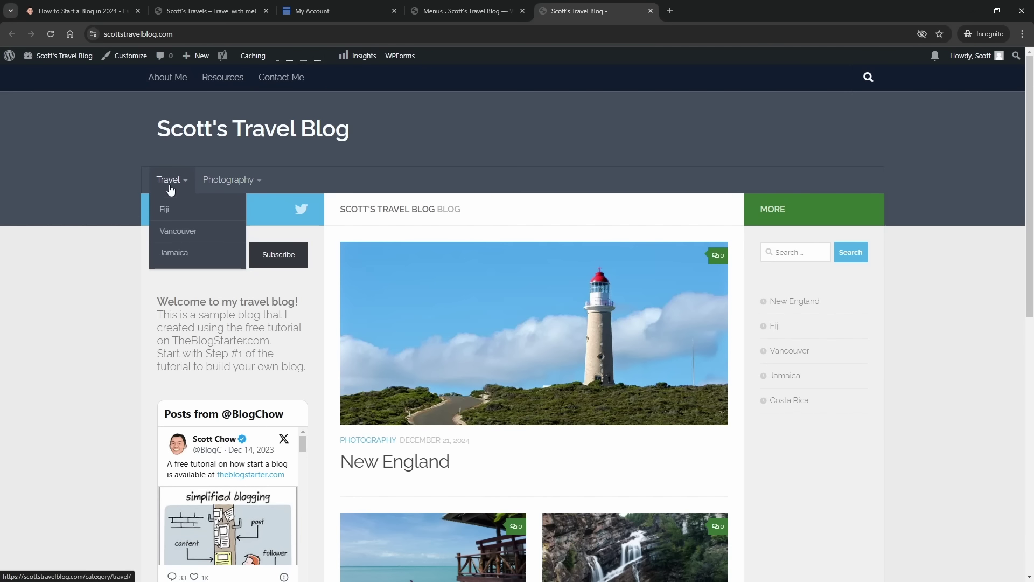
click(169, 184)
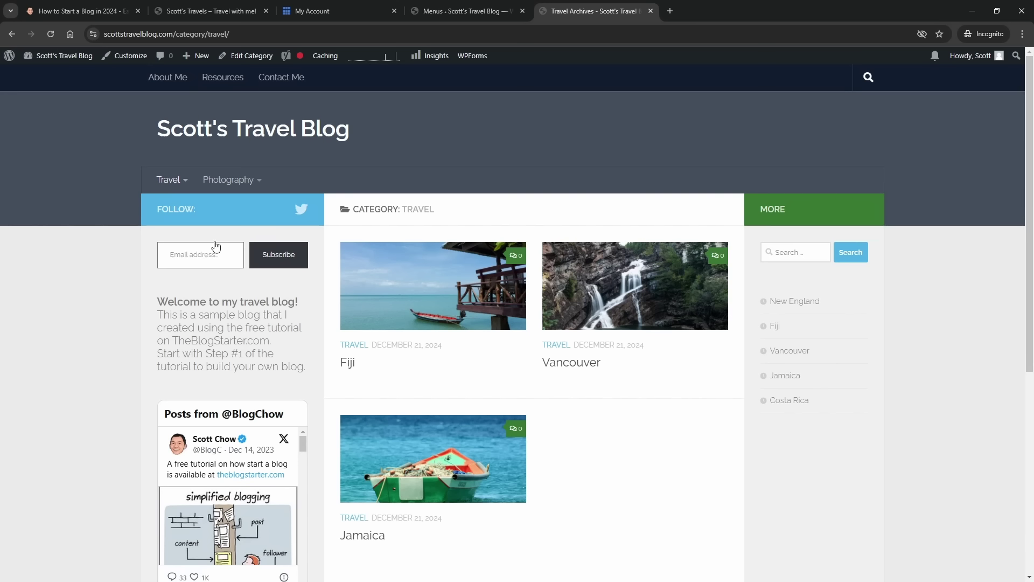
mouse_move(181, 182)
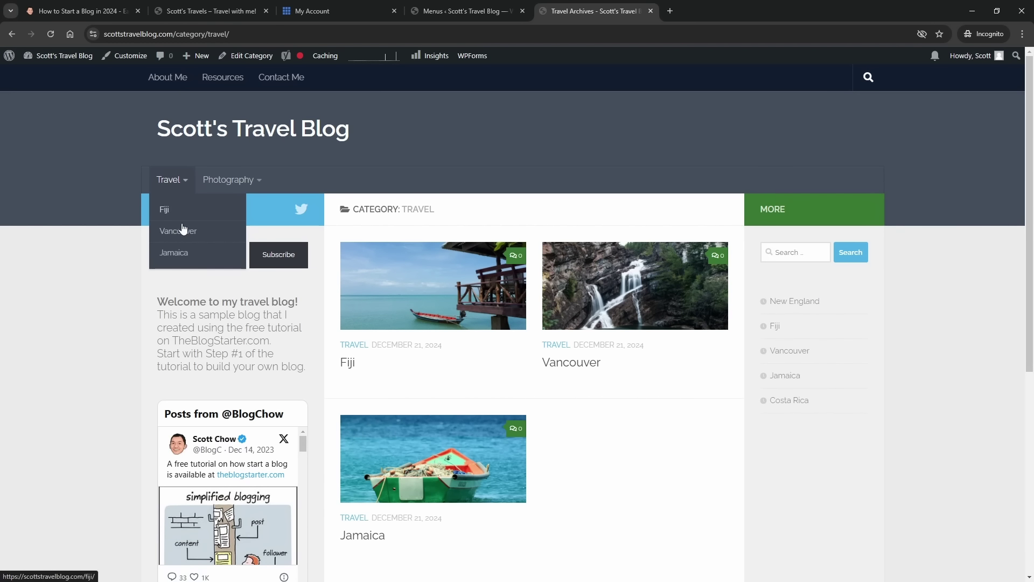
mouse_move(222, 181)
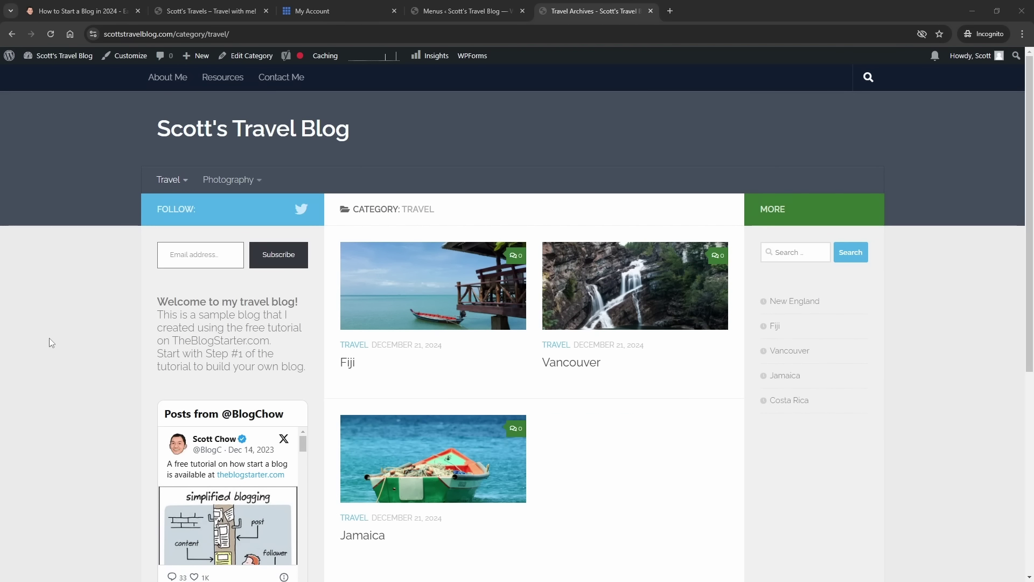
- Browse the Travel archive, then return home via the Scott's Travel Blog site title
scroll(43, 298, down, 4)
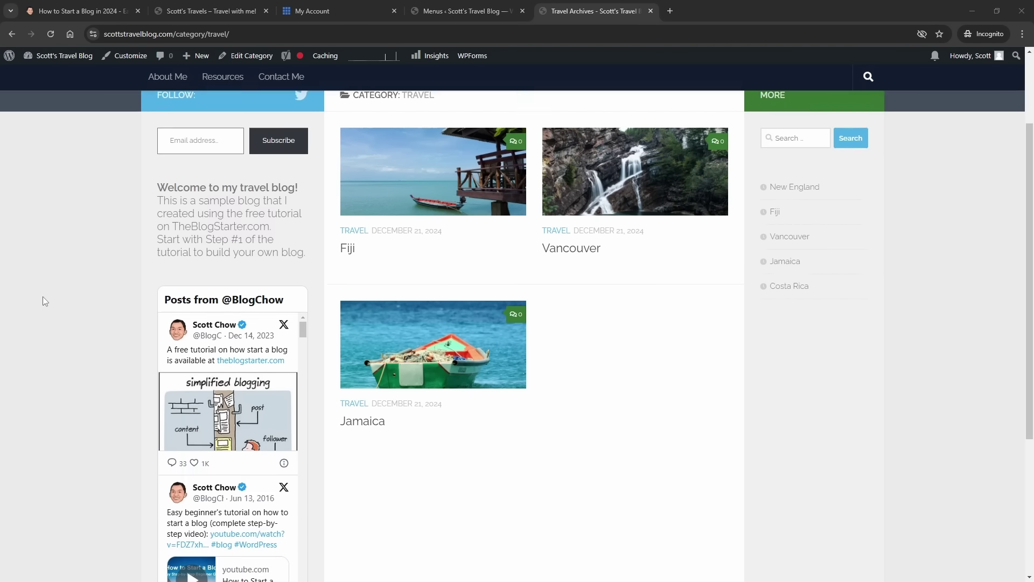
scroll(47, 300, up, 5)
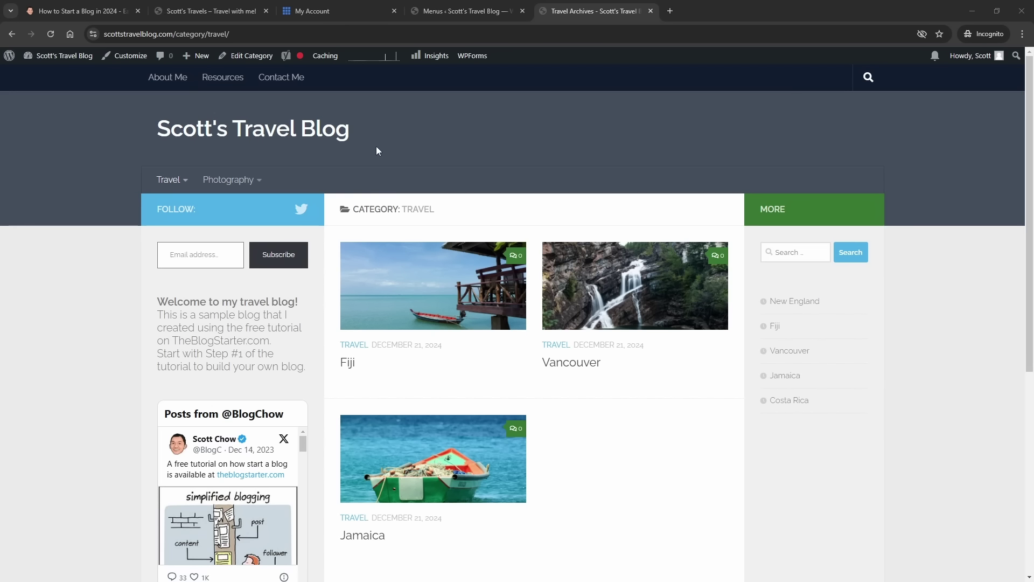
scroll(112, 231, down, 4)
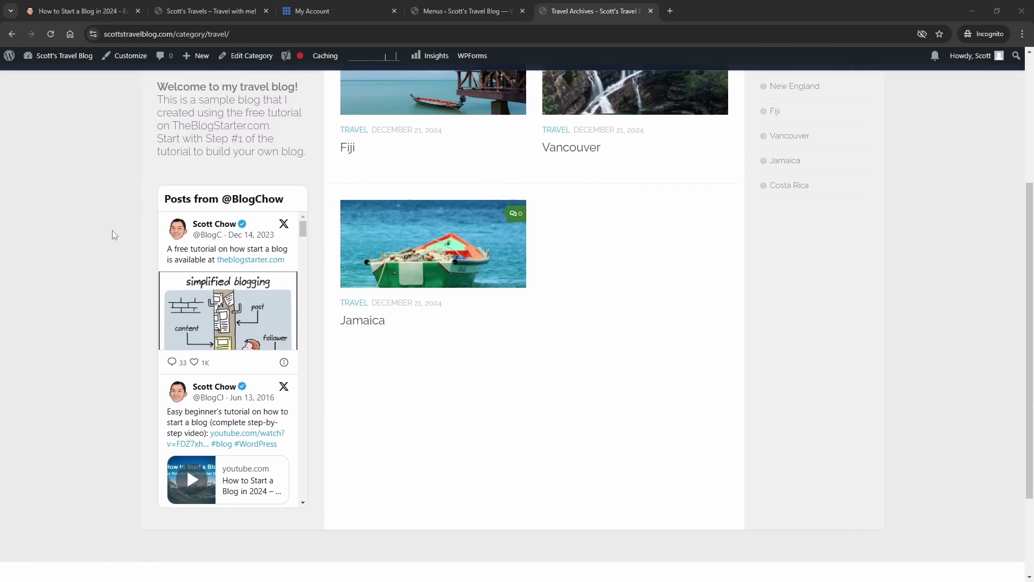
scroll(112, 230, up, 4)
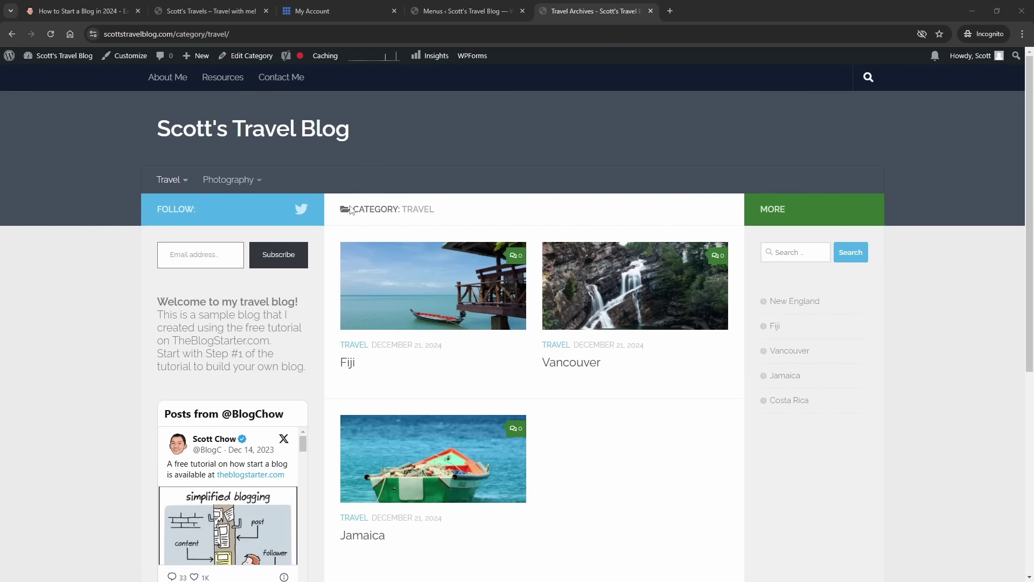
click(257, 137)
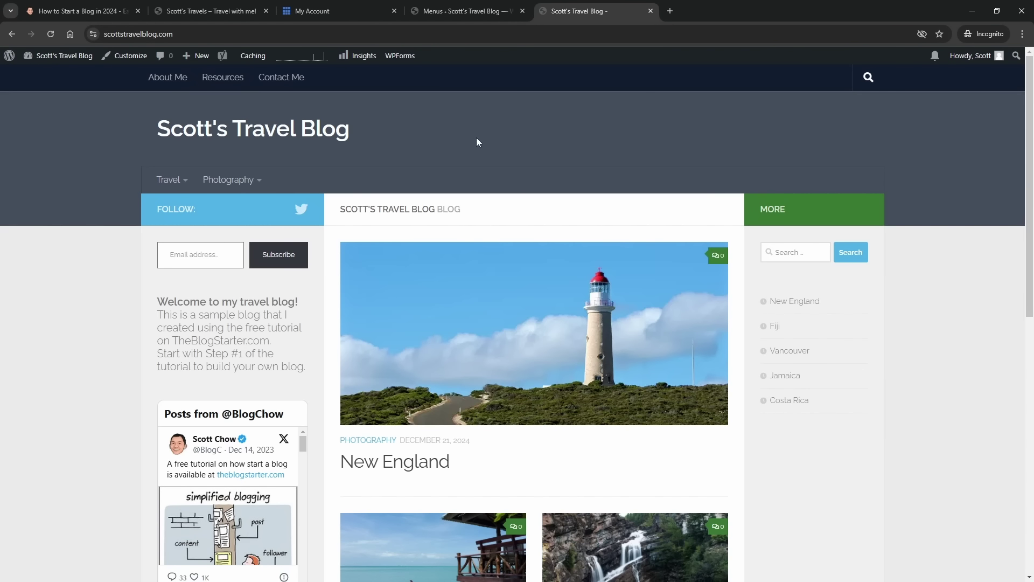
- Go from the Bluehost My Account page through cPanel Email to the Email Accounts list
click(316, 12)
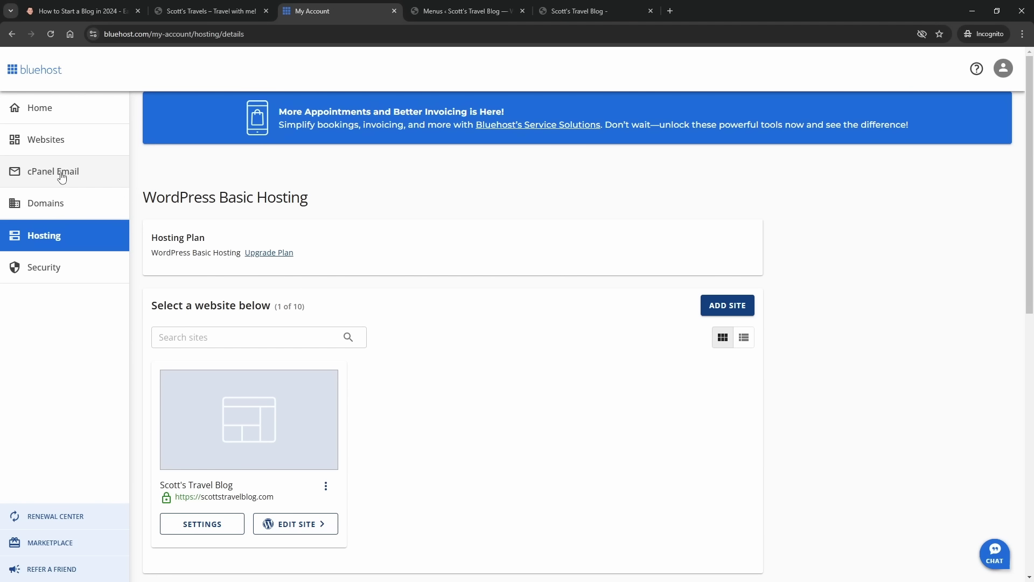
click(62, 178)
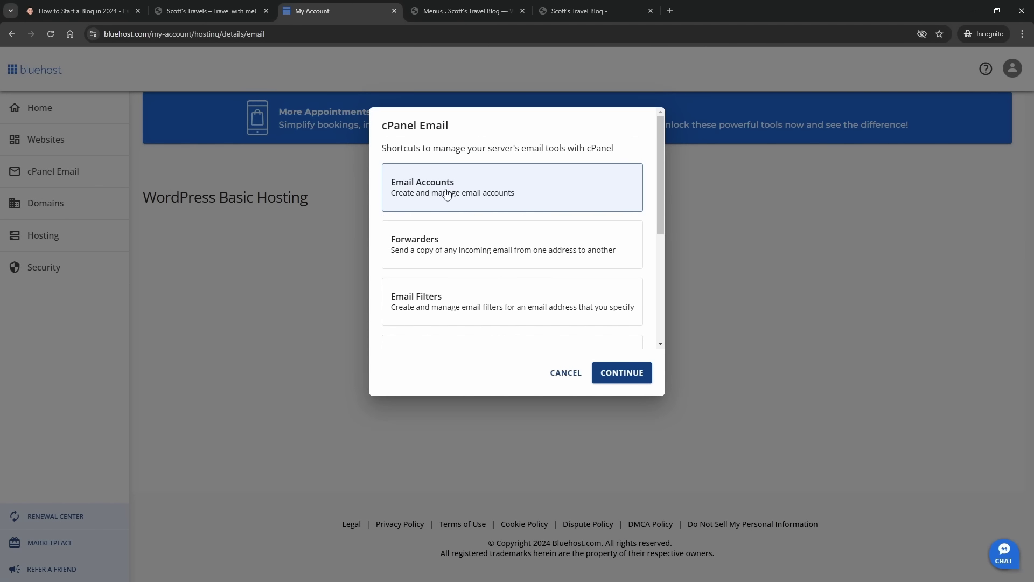
click(636, 373)
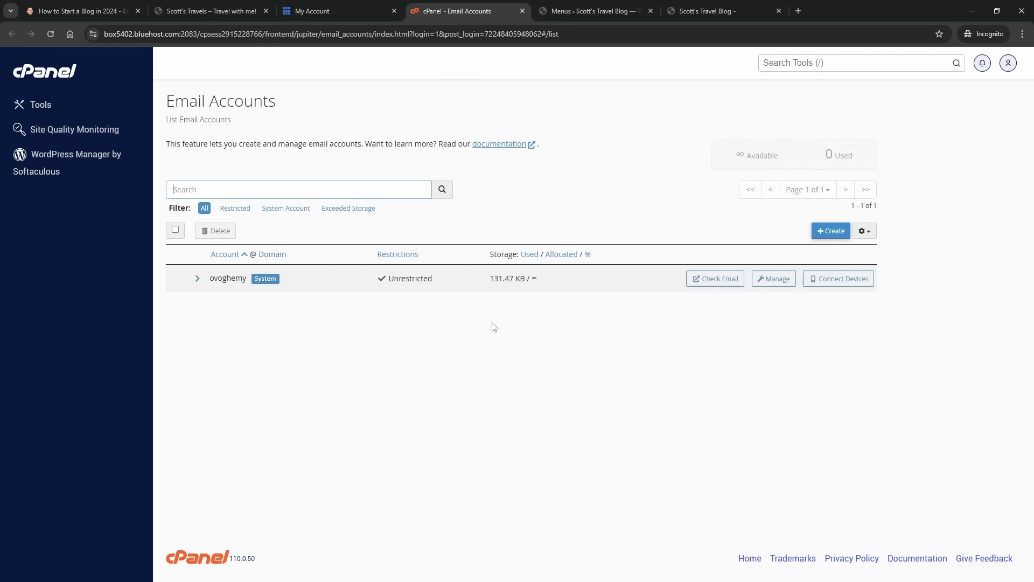
- Start a new scottstravelblog.com email account with a username and a generated strong password
click(831, 232)
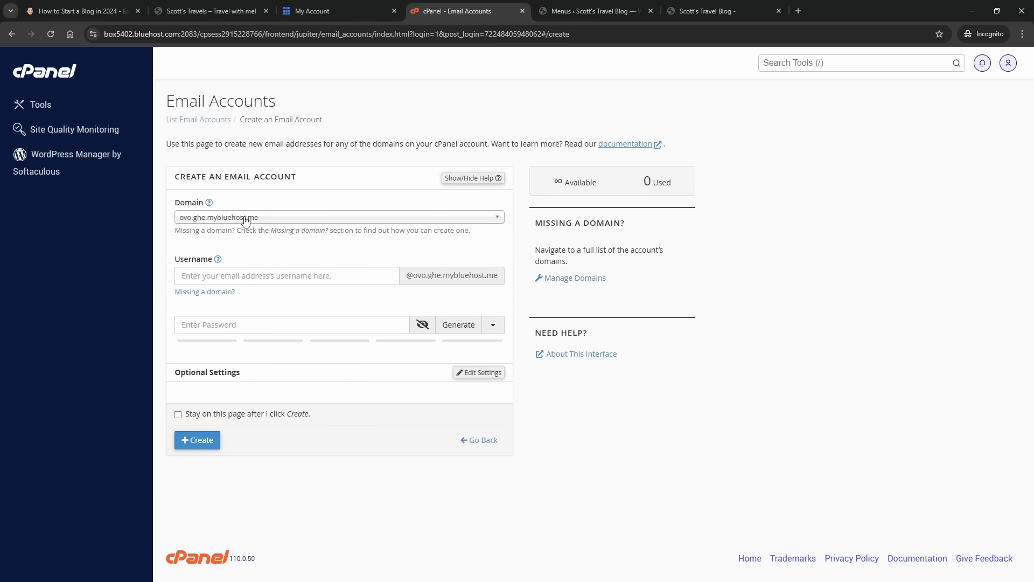
click(218, 220)
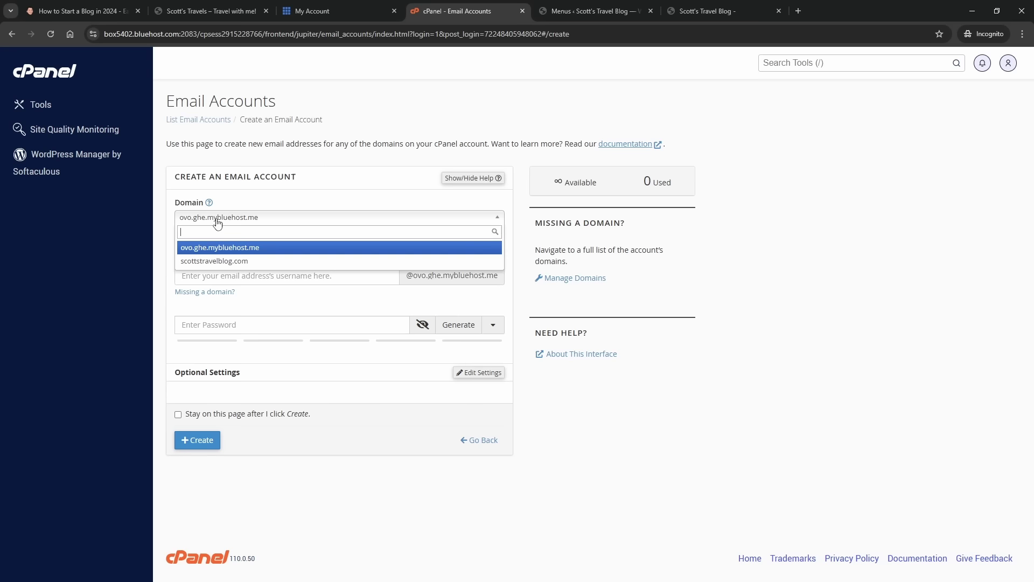
click(218, 260)
click(248, 284)
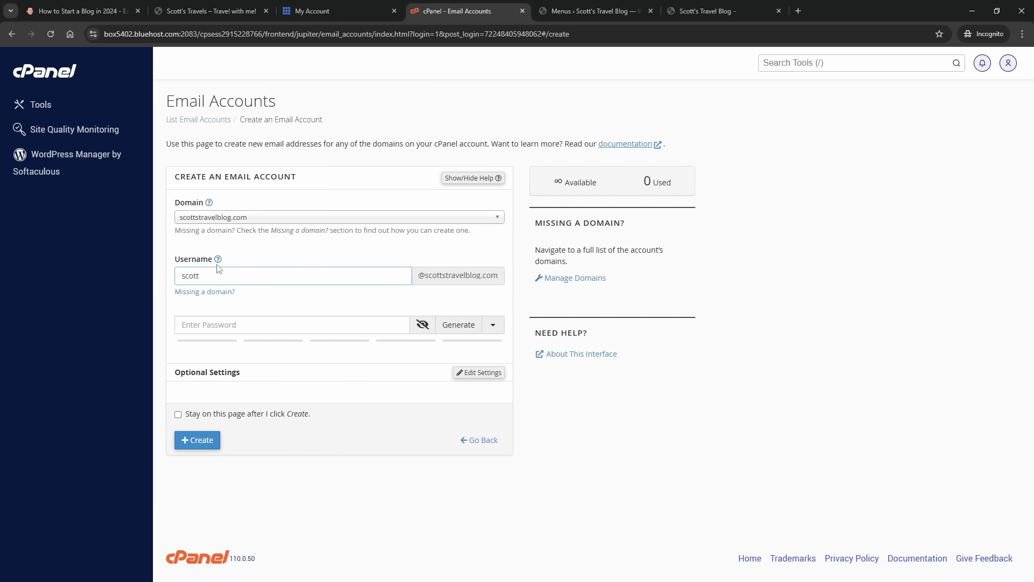
click(323, 324)
click(455, 325)
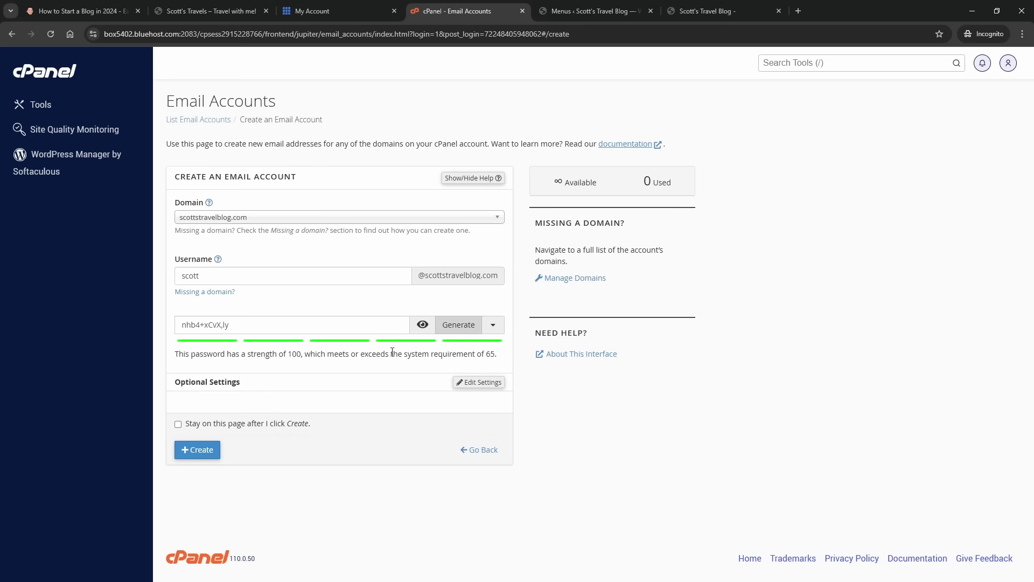